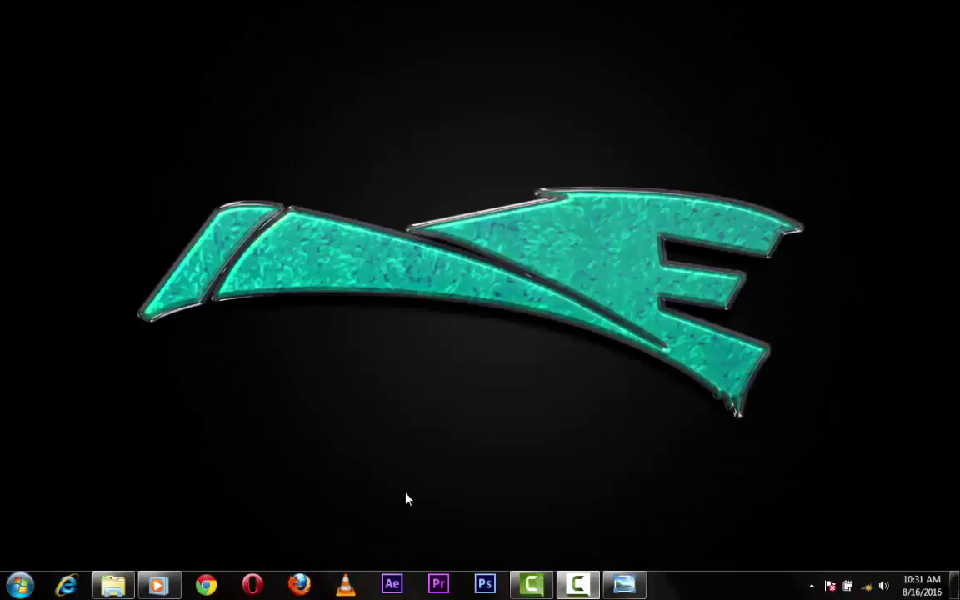
Launch Photoshop CS6 from the Windows taskbar.
{"action": "mouse_move", "coordinate": [159, 584]}
{"action": "left_click", "coordinate": [159, 554]}
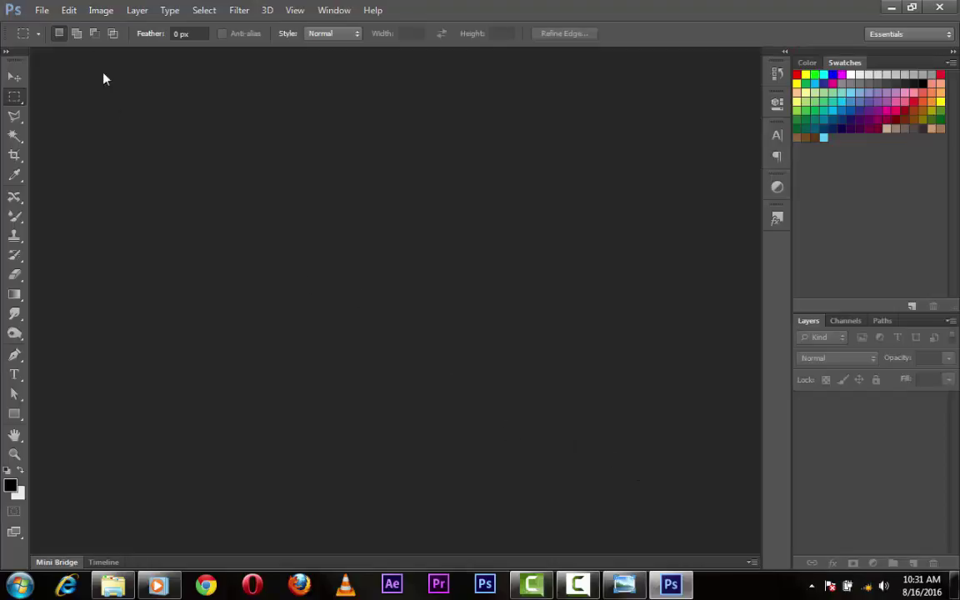
Create a new International Paper A4 document and rotate it 90° CW to landscape.
{"action": "left_click", "coordinate": [42, 10]}
{"action": "left_click", "coordinate": [51, 29]}
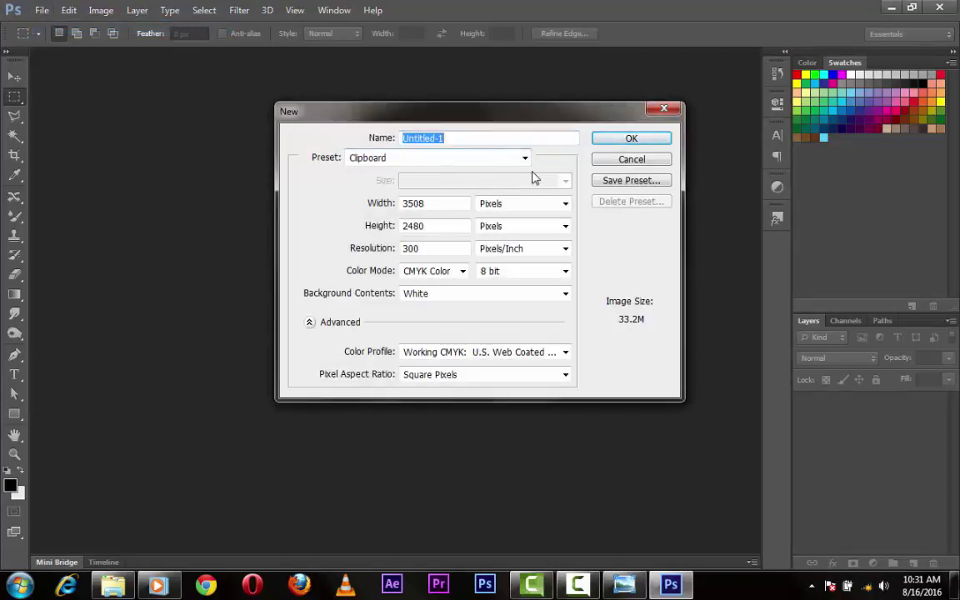
{"action": "left_click", "coordinate": [524, 158]}
{"action": "left_click", "coordinate": [498, 222]}
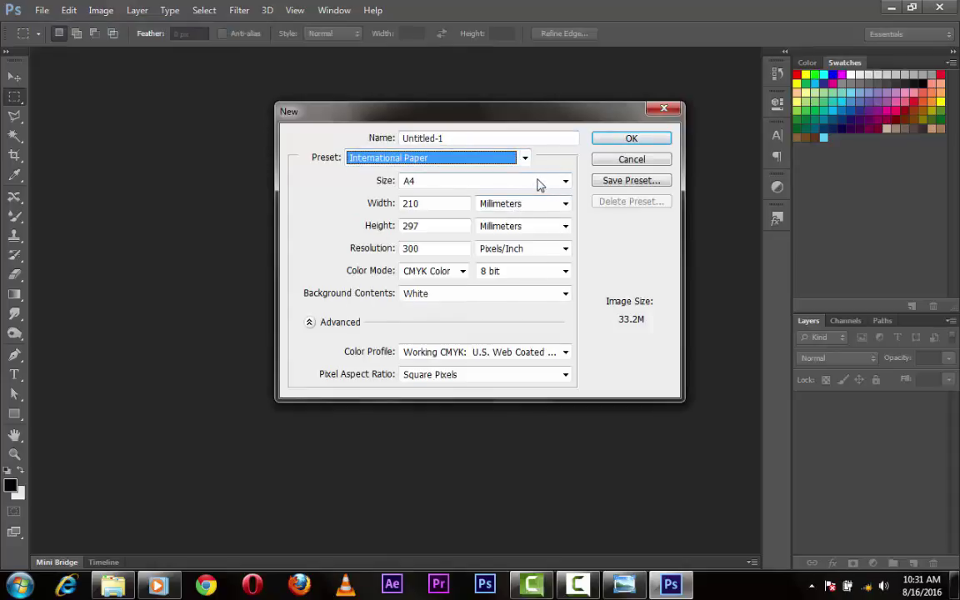
{"action": "left_click", "coordinate": [602, 141]}
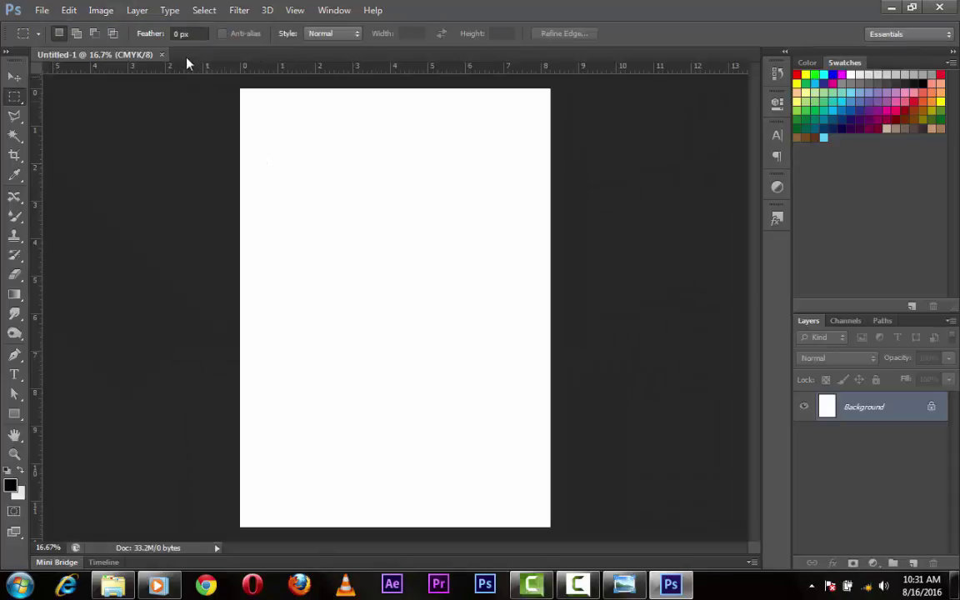
{"action": "left_click", "coordinate": [101, 10]}
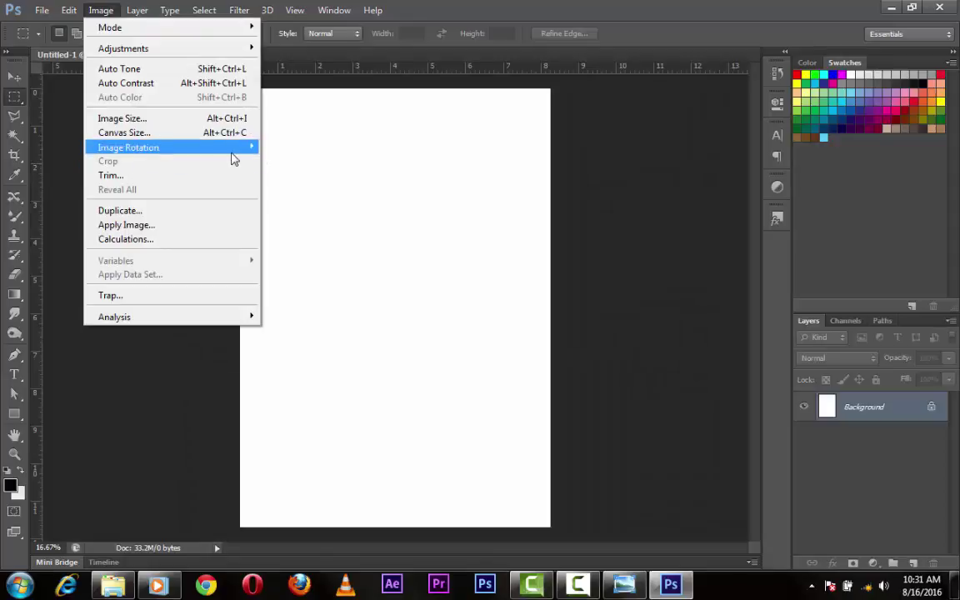
{"action": "mouse_move", "coordinate": [167, 147]}
{"action": "left_click", "coordinate": [285, 159]}
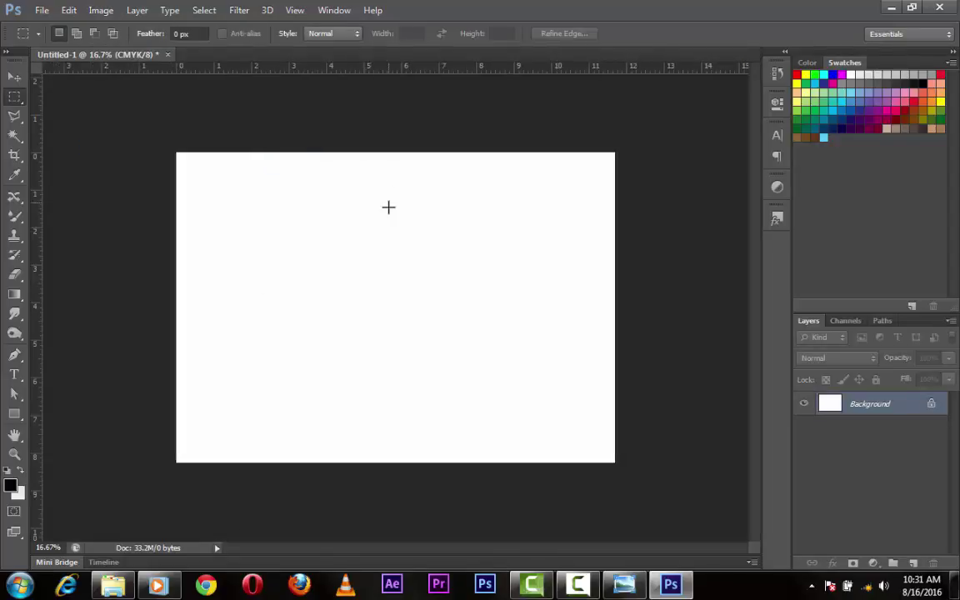
Add a text layer with the letter 'a' set to 232 pt.
{"action": "key", "text": "v"}
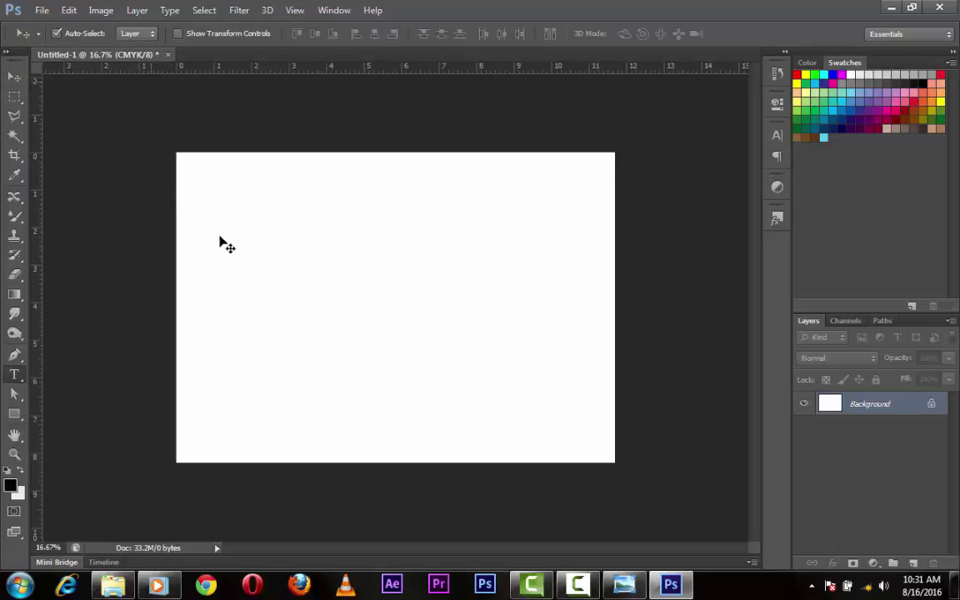
{"action": "key", "text": "t"}
{"action": "left_click", "coordinate": [283, 270]}
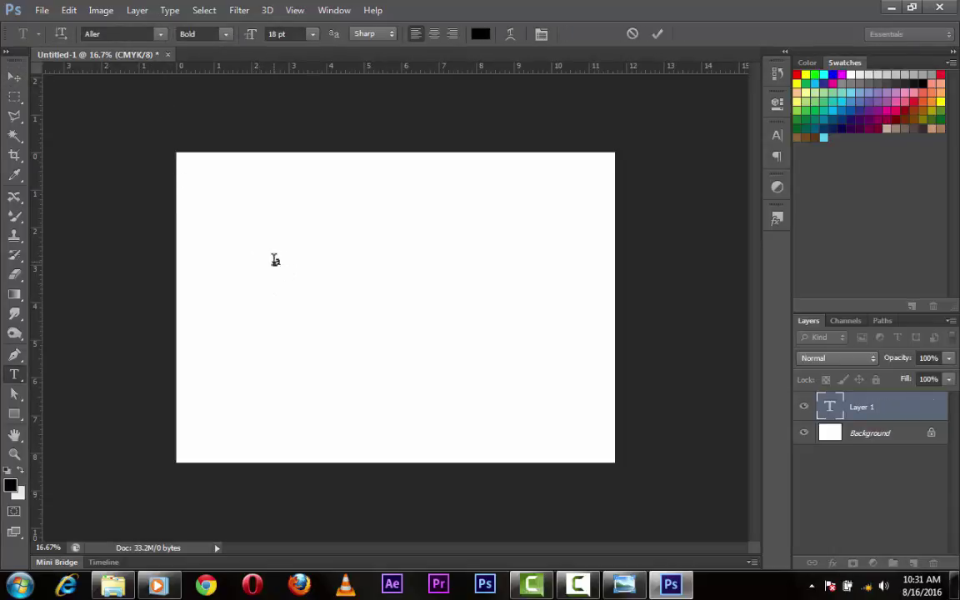
{"action": "key", "text": "ctrl+a"}
{"action": "left_click_drag", "start_coordinate": [249, 33], "coordinate": [407, 56]}
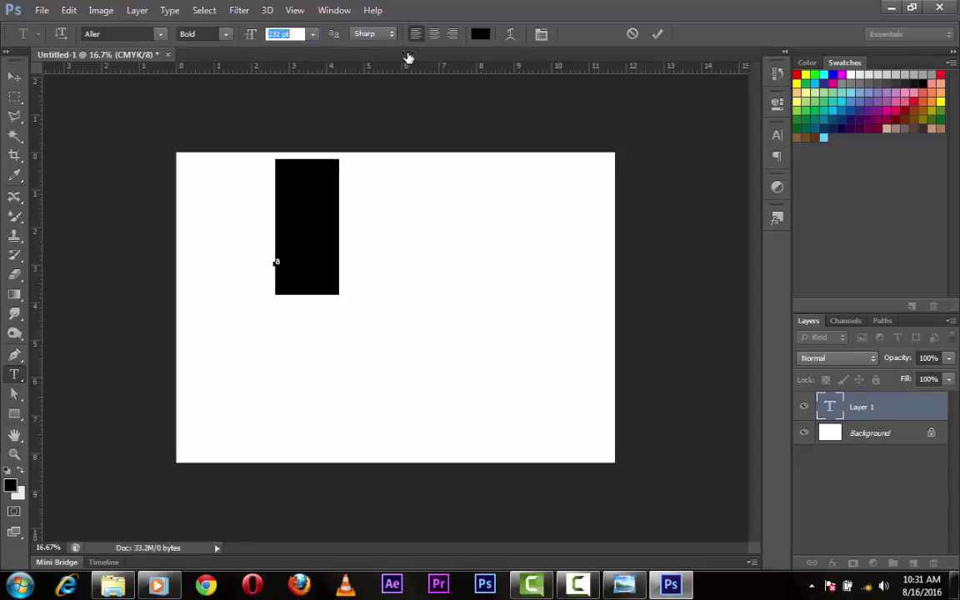
{"action": "left_click", "coordinate": [654, 34]}
Move the letter lower on the canvas and reselect it with character settings showing.
{"action": "key", "text": "v"}
{"action": "mouse_move", "coordinate": [327, 248]}
{"action": "left_mouse_down"}
{"action": "mouse_move", "coordinate": [337, 334]}
{"action": "mouse_move", "coordinate": [276, 339]}
{"action": "left_mouse_up"}
{"action": "key", "text": "t"}
{"action": "left_click", "coordinate": [338, 334]}
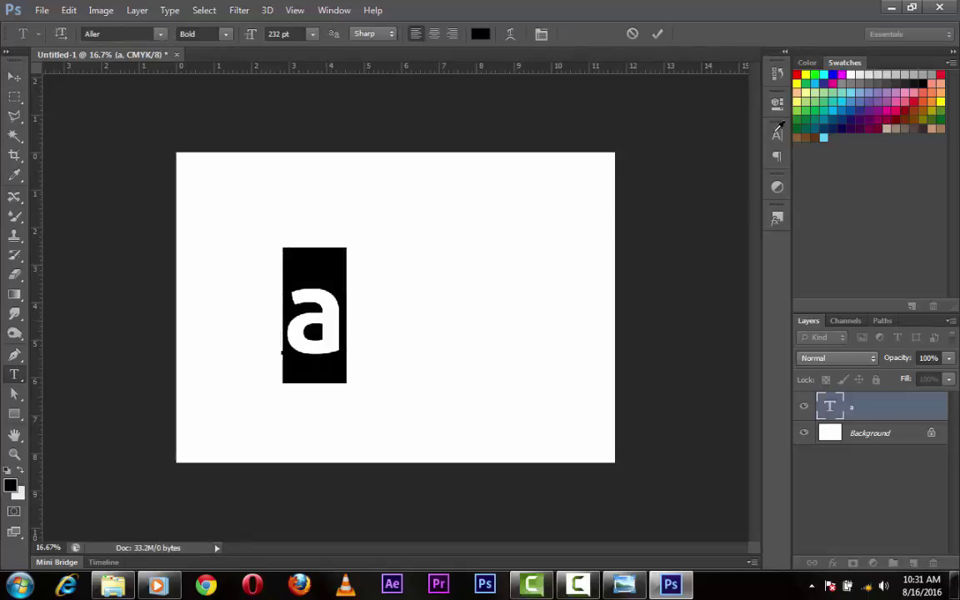
{"action": "left_click", "coordinate": [777, 132]}
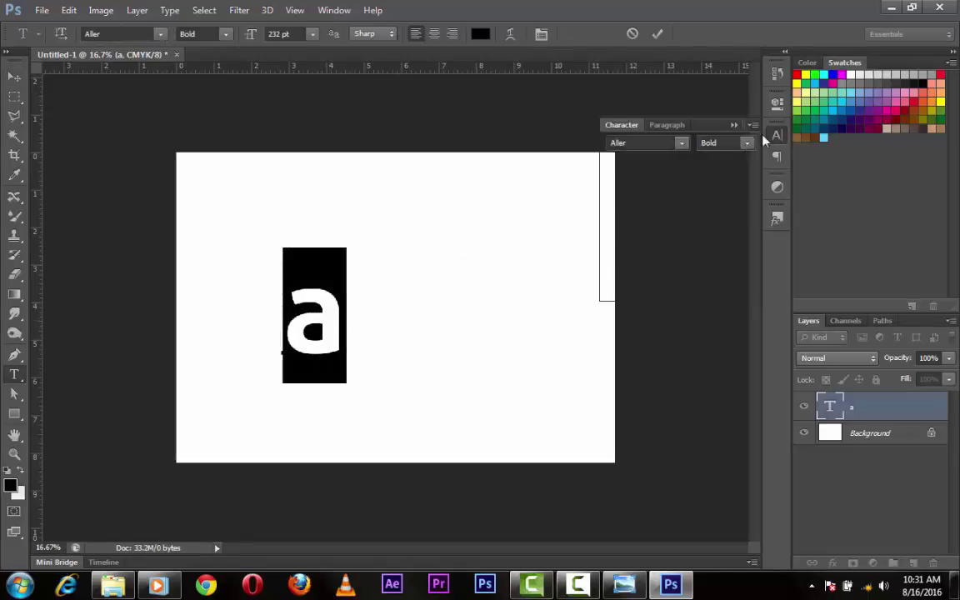
Preview font families on the letter 'a', from Arial through Khmer UI.
{"action": "left_click", "coordinate": [684, 143]}
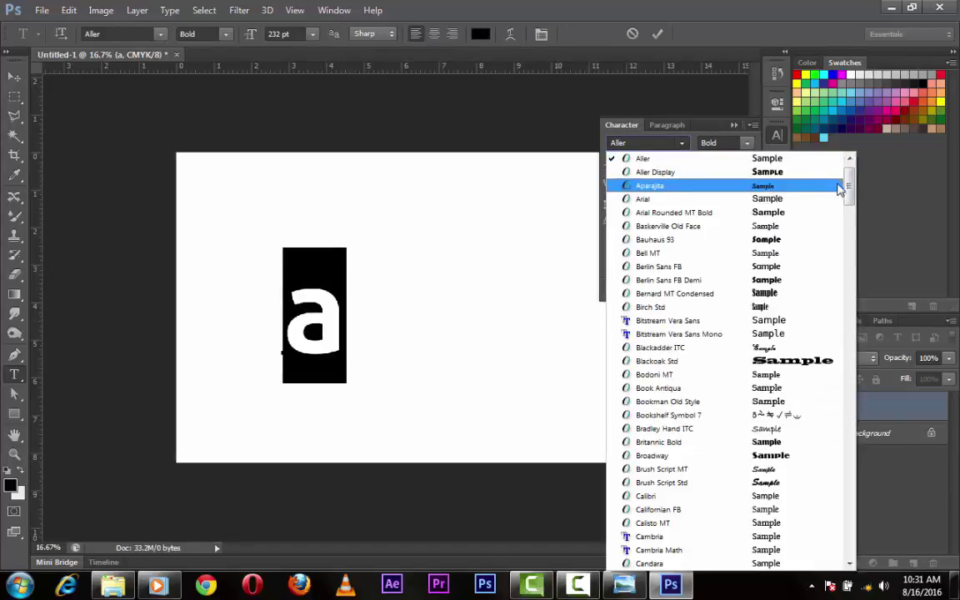
{"action": "left_click", "coordinate": [683, 144]}
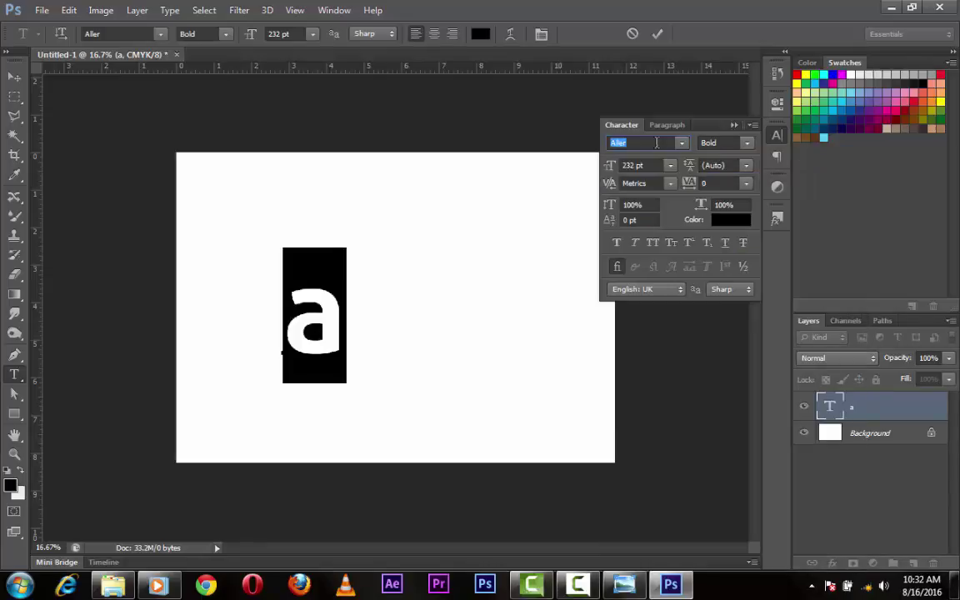
{"action": "key", "text": "Down"}
{"action": "key", "text": "Down"}
{"action": "key", "text": "Down"}
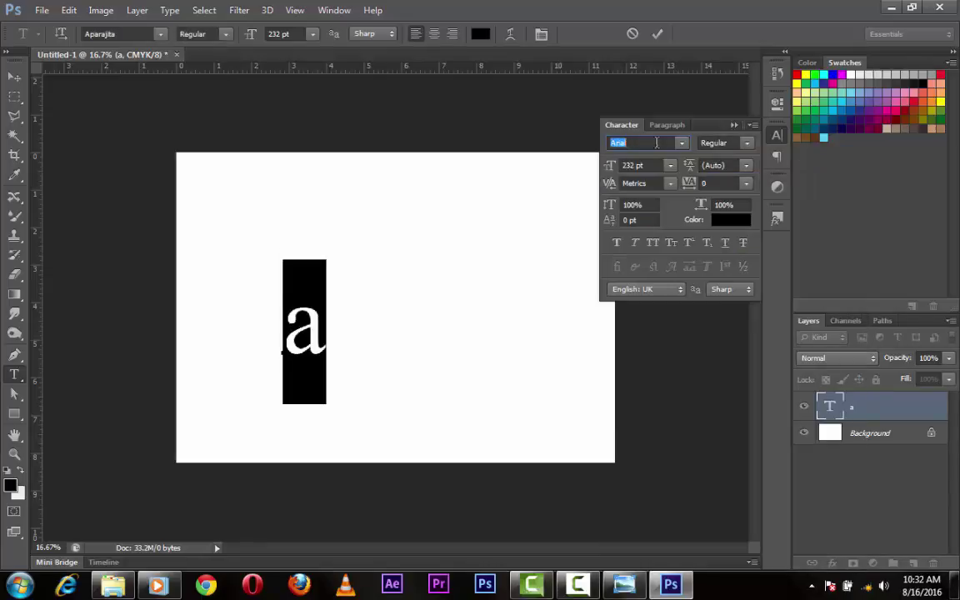
{"action": "key", "text": "Down"}
{"action": "key", "text": "Down"}
{"action": "key", "text": "Up"}
{"action": "key", "text": "Down"}
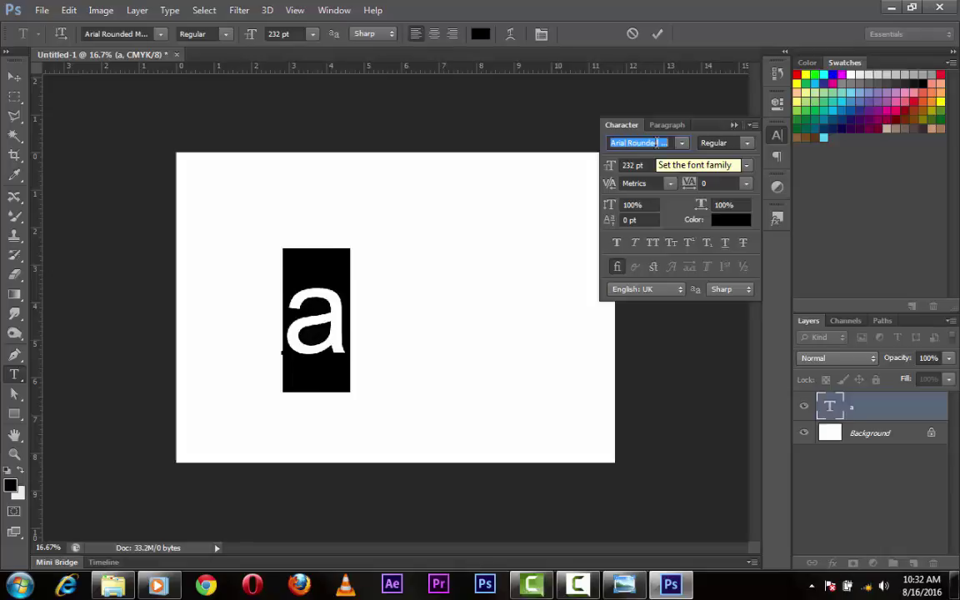
{"action": "key", "text": "Up"}
{"action": "key", "text": "Down"}
{"action": "key", "text": "Down"}
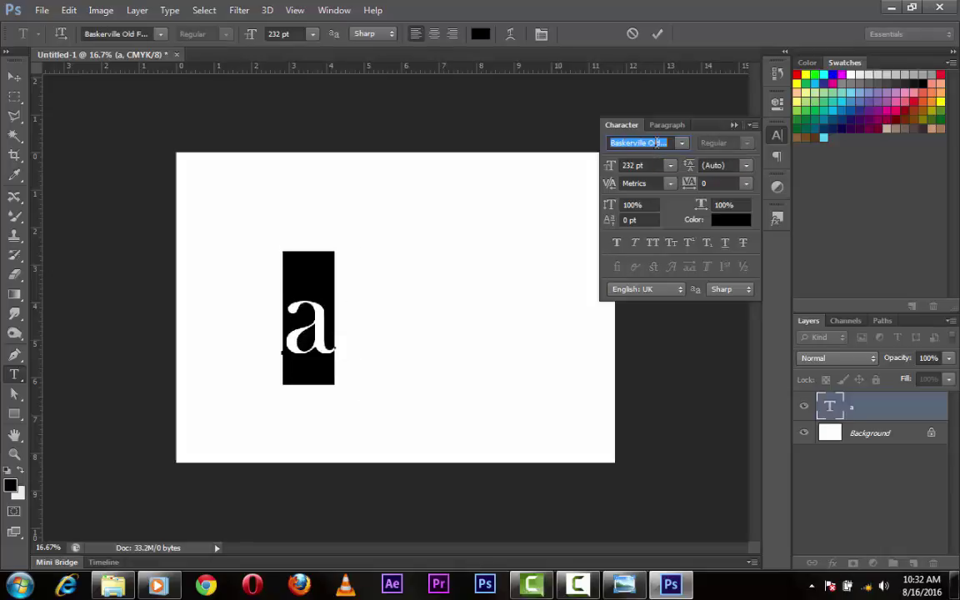
{"action": "key", "text": "Down"}
{"action": "key", "text": "Up"}
{"action": "key", "text": "Down"}
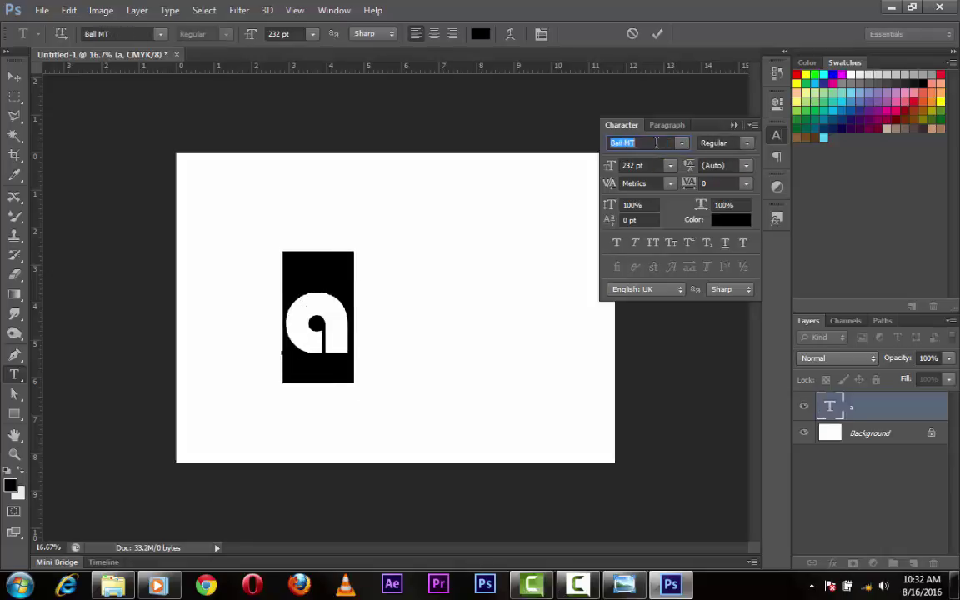
{"action": "key", "text": "Down"}
{"action": "key", "text": "Down"}
{"action": "key", "text": "Down"}
{"action": "key", "text": "Down"}
{"action": "key", "text": "Down"}
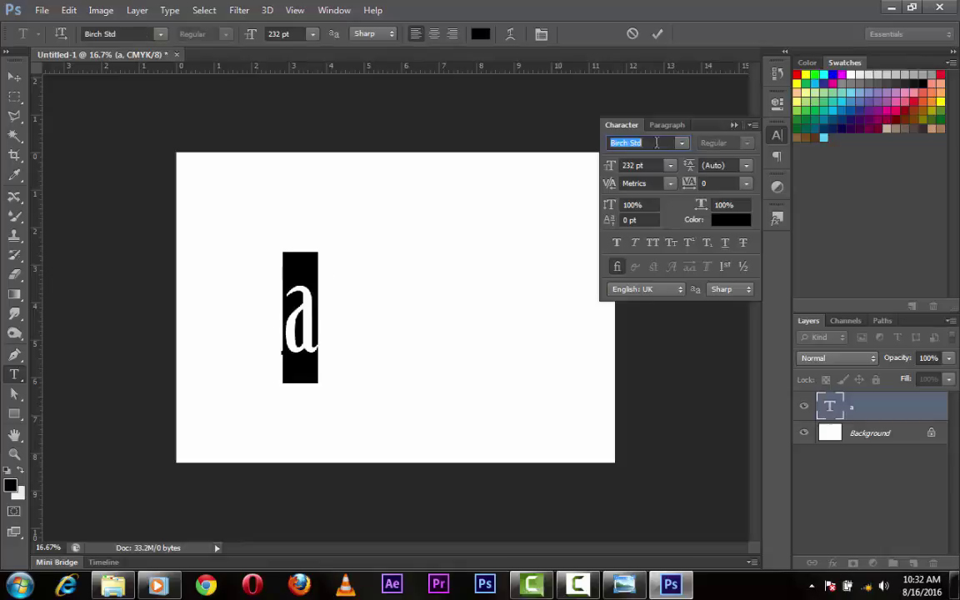
{"action": "key", "text": "Down"}
{"action": "key", "text": "Down"}
{"action": "key", "text": "Down"}
{"action": "key", "text": "Down"}
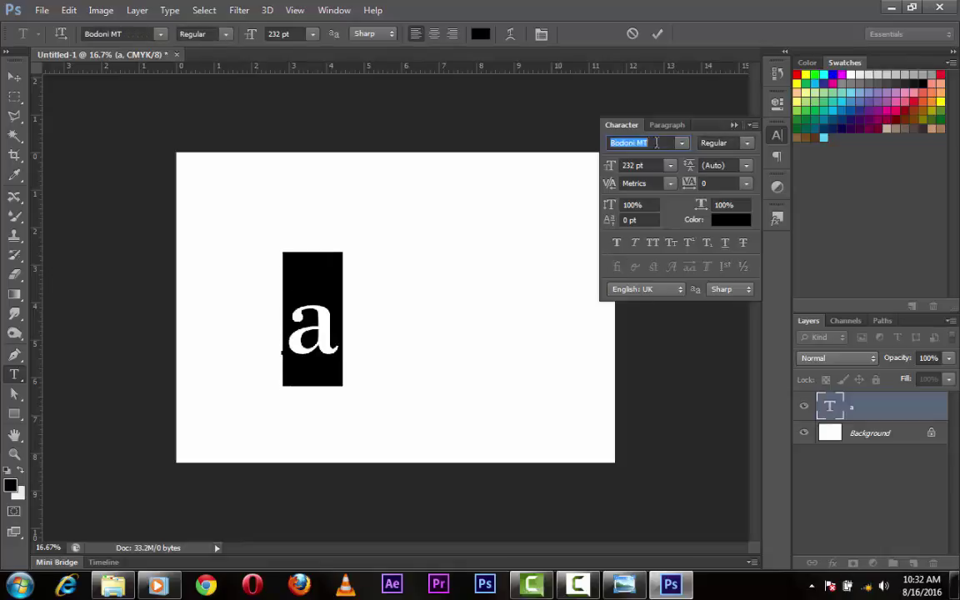
{"action": "key", "text": "Down"}
{"action": "key", "text": "Up"}
{"action": "key", "text": "Down"}
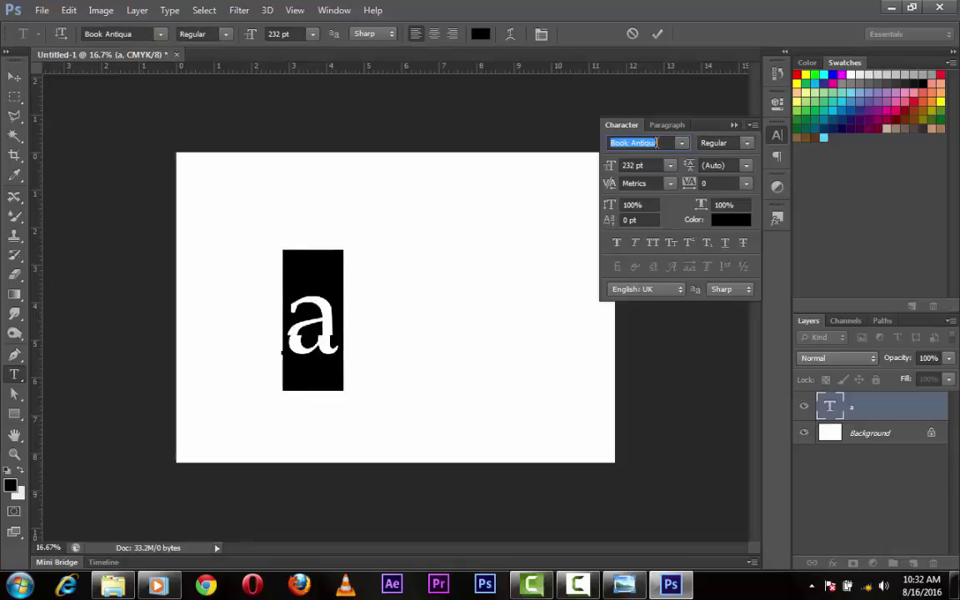
{"action": "key", "text": "Down"}
{"action": "key", "text": "Down"}
{"action": "key", "text": "Down"}
{"action": "key", "text": "Down"}
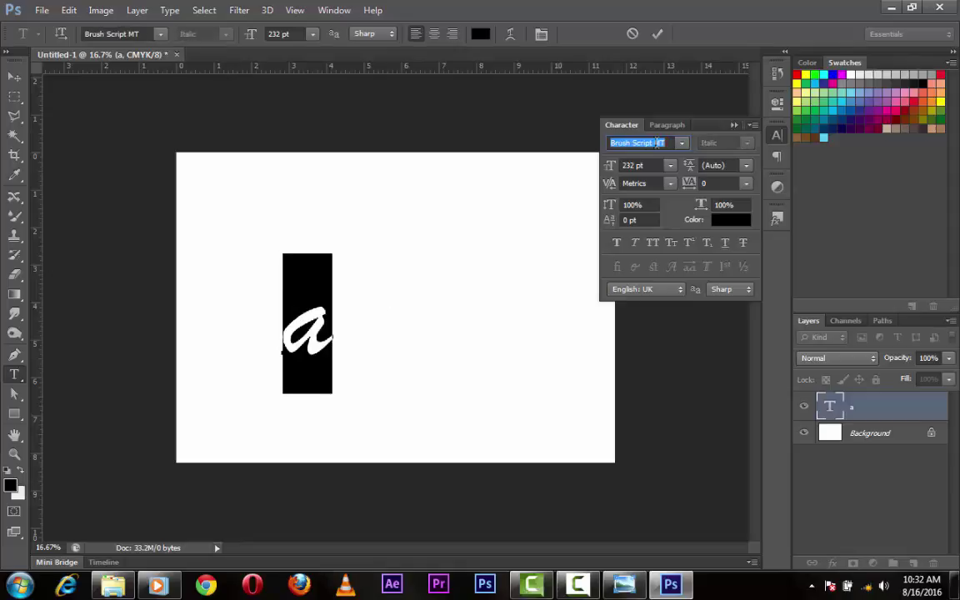
{"action": "key", "text": "Down"}
{"action": "key", "text": "Down"}
{"action": "key", "text": "Down"}
{"action": "key", "text": "Down"}
{"action": "key", "text": "Down"}
{"action": "key", "text": "Down"}
{"action": "key", "text": "Up"}
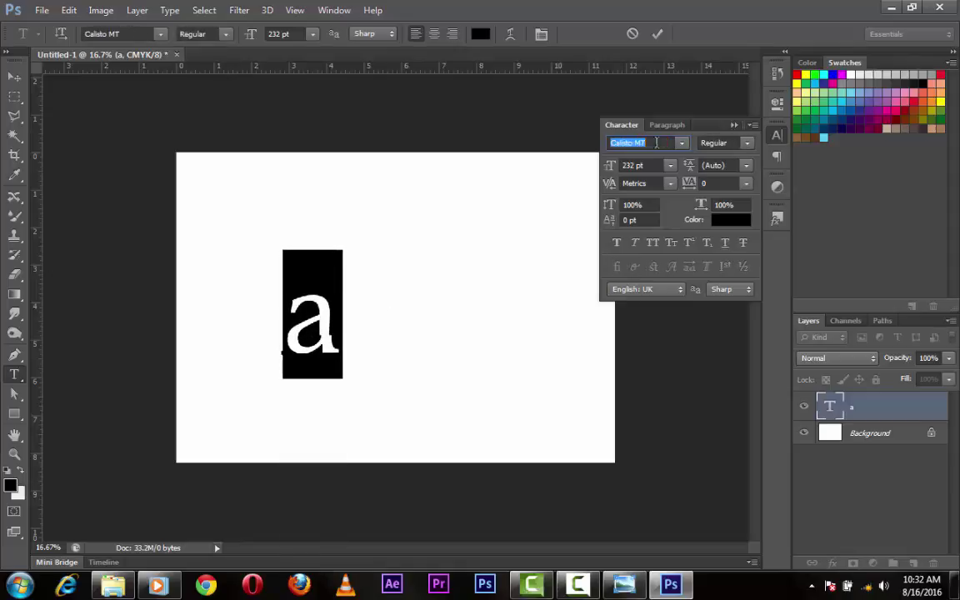
{"action": "key", "text": "Up"}
{"action": "key", "text": "Down"}
{"action": "key", "text": "Down"}
{"action": "key", "text": "Down"}
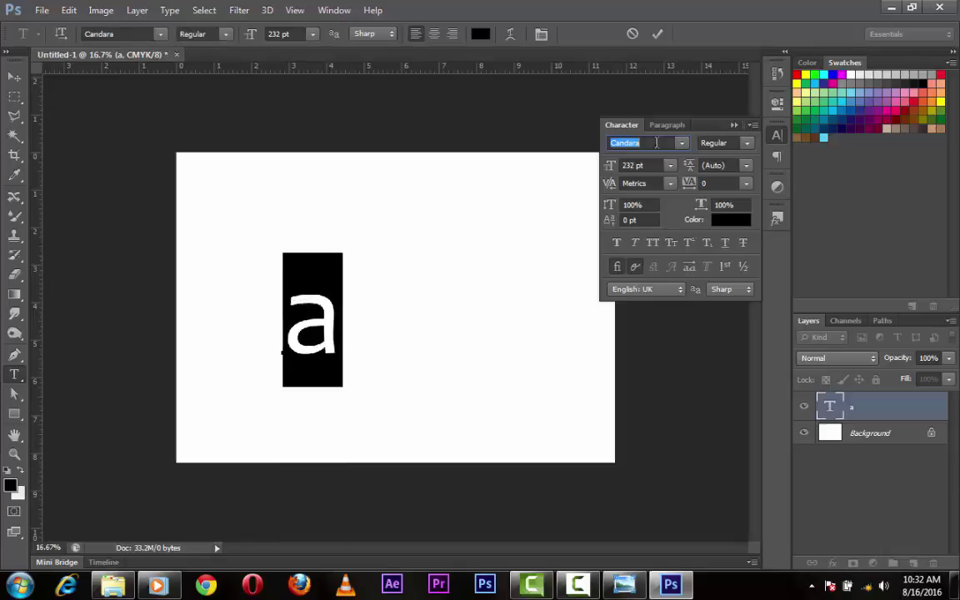
{"action": "key", "text": "Down"}
{"action": "key", "text": "Down"}
{"action": "key", "text": "Down"}
{"action": "key", "text": "Down"}
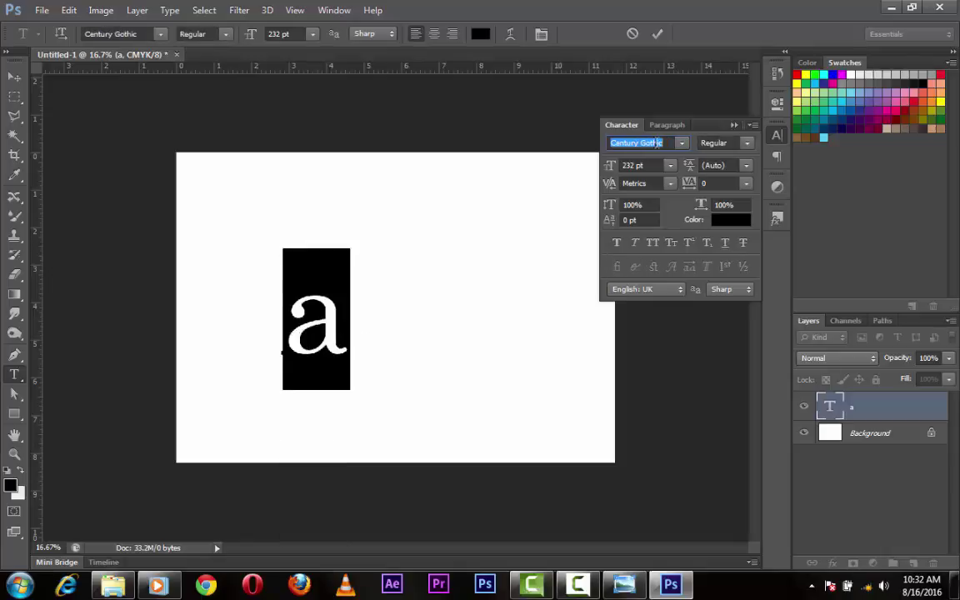
{"action": "key", "text": "Down"}
{"action": "key", "text": "Down"}
{"action": "key", "text": "Down"}
{"action": "key", "text": "Up"}
{"action": "key", "text": "Down"}
{"action": "key", "text": "Down"}
{"action": "key", "text": "Down"}
{"action": "key", "text": "Down"}
{"action": "key", "text": "Down"}
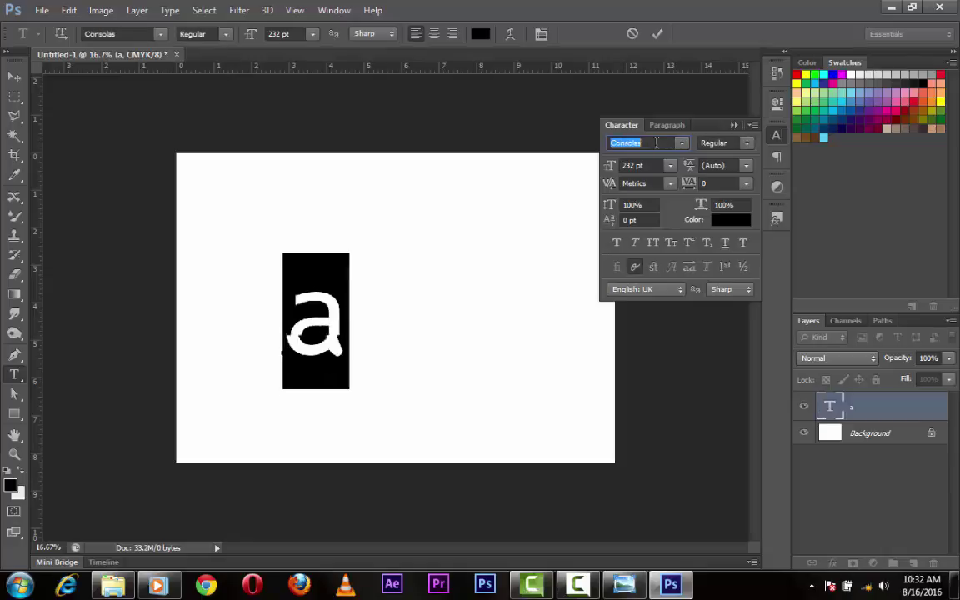
{"action": "key", "text": "Up"}
{"action": "key", "text": "Up"}
{"action": "key", "text": "Down"}
{"action": "key", "text": "Down"}
{"action": "key", "text": "Down"}
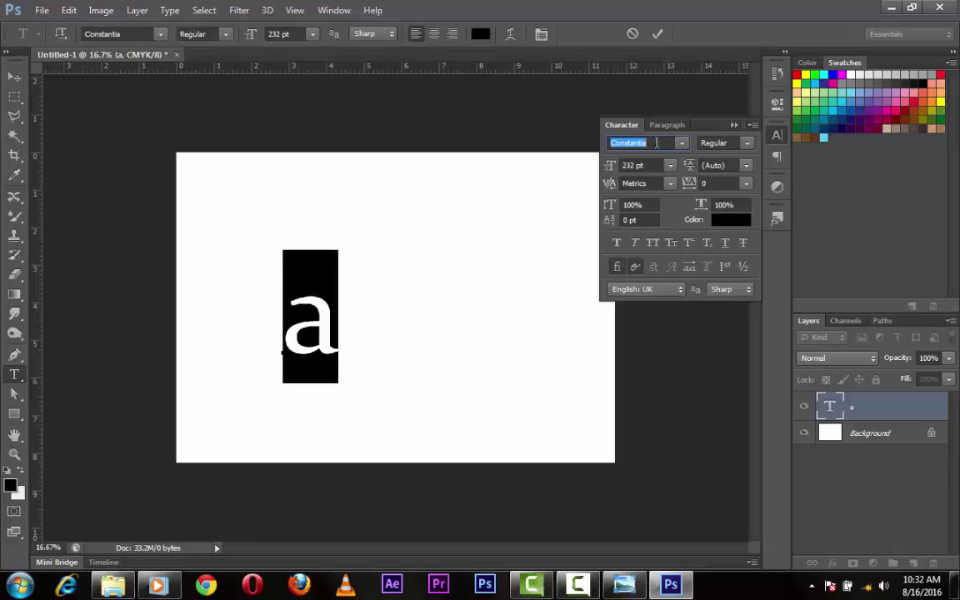
{"action": "key", "text": "Down"}
{"action": "key", "text": "Down"}
{"action": "key", "text": "Down"}
{"action": "key", "text": "Down"}
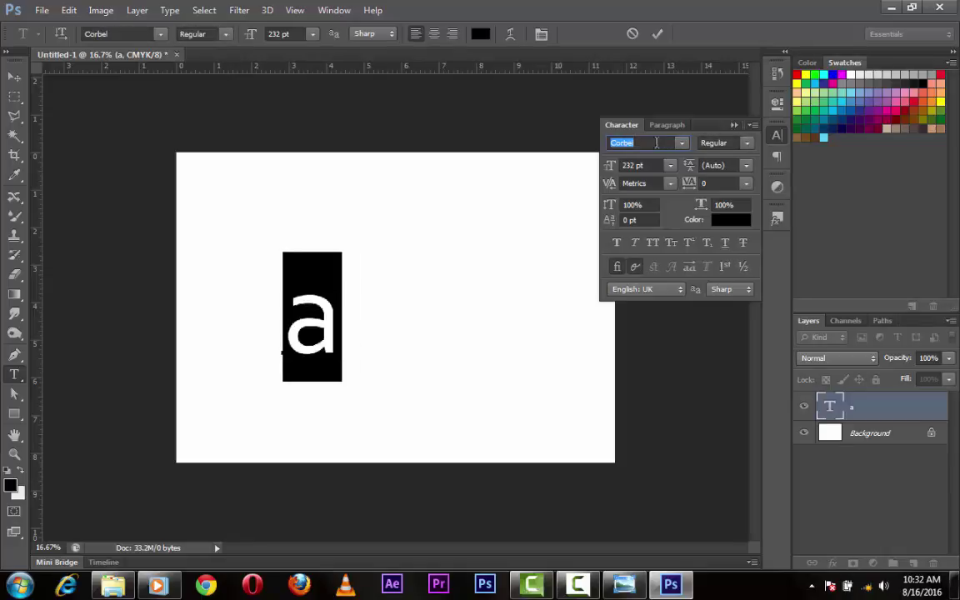
{"action": "key", "text": "Down"}
{"action": "key", "text": "Down"}
{"action": "key", "text": "Down"}
{"action": "key", "text": "Down"}
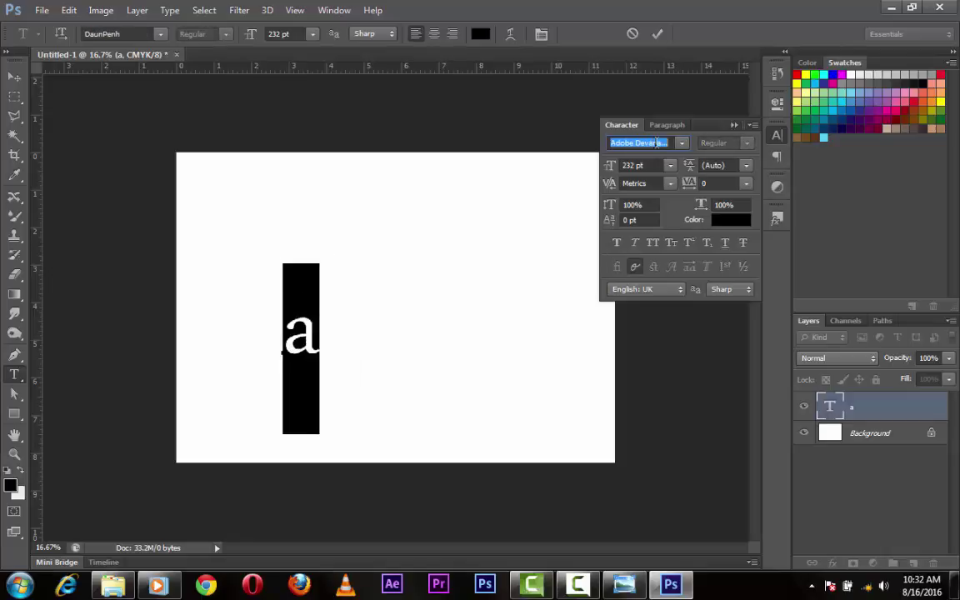
{"action": "key", "text": "Down"}
{"action": "key", "text": "Down"}
{"action": "key", "text": "Up"}
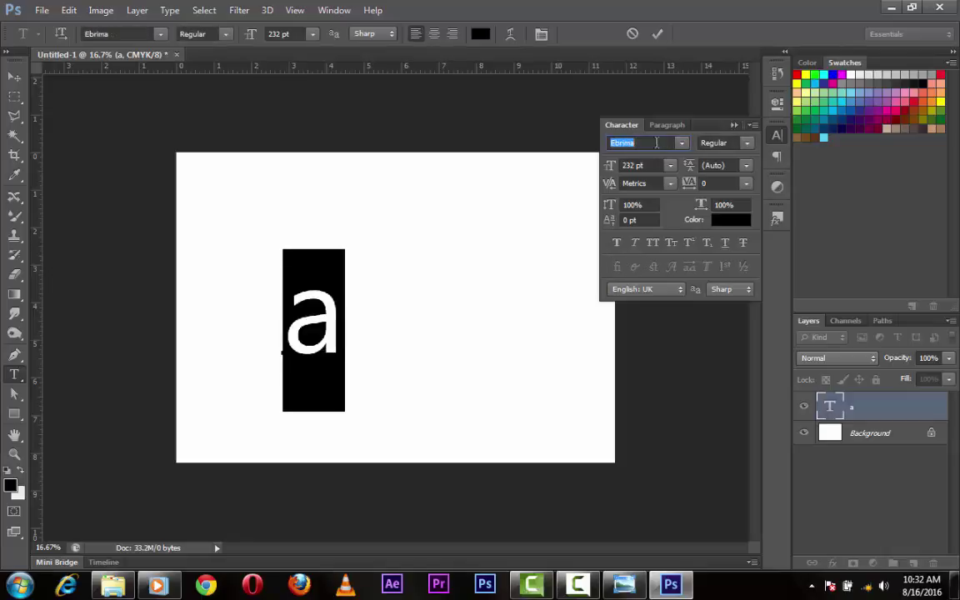
{"action": "key", "text": "Down"}
{"action": "key", "text": "Down"}
{"action": "key", "text": "Down"}
{"action": "key", "text": "Down"}
{"action": "key", "text": "Down"}
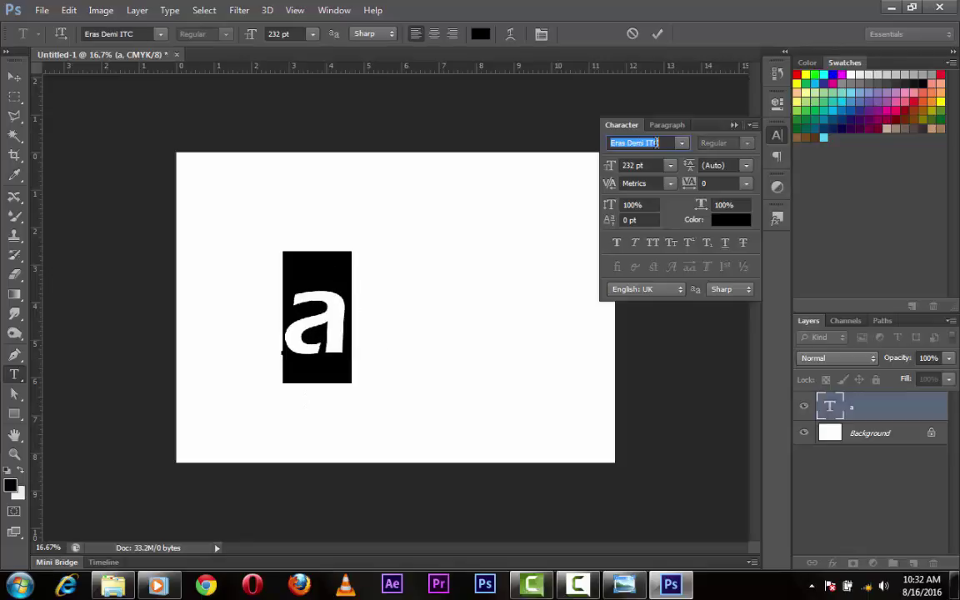
{"action": "key", "text": "Down"}
{"action": "key", "text": "Down"}
{"action": "key", "text": "Down"}
{"action": "key", "text": "Down"}
{"action": "key", "text": "Down"}
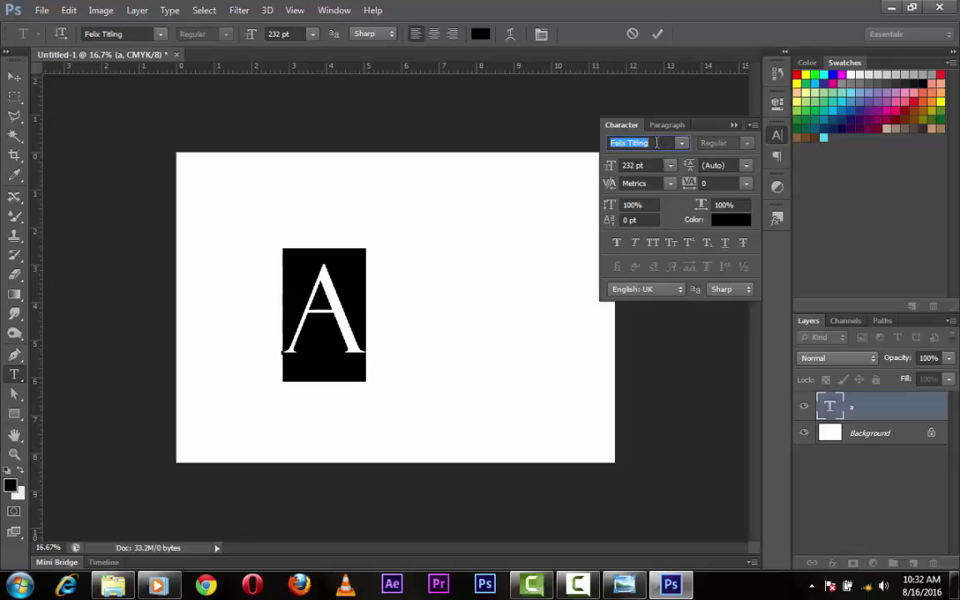
{"action": "key", "text": "Down"}
{"action": "key", "text": "Down"}
{"action": "key", "text": "Down"}
{"action": "key", "text": "Down"}
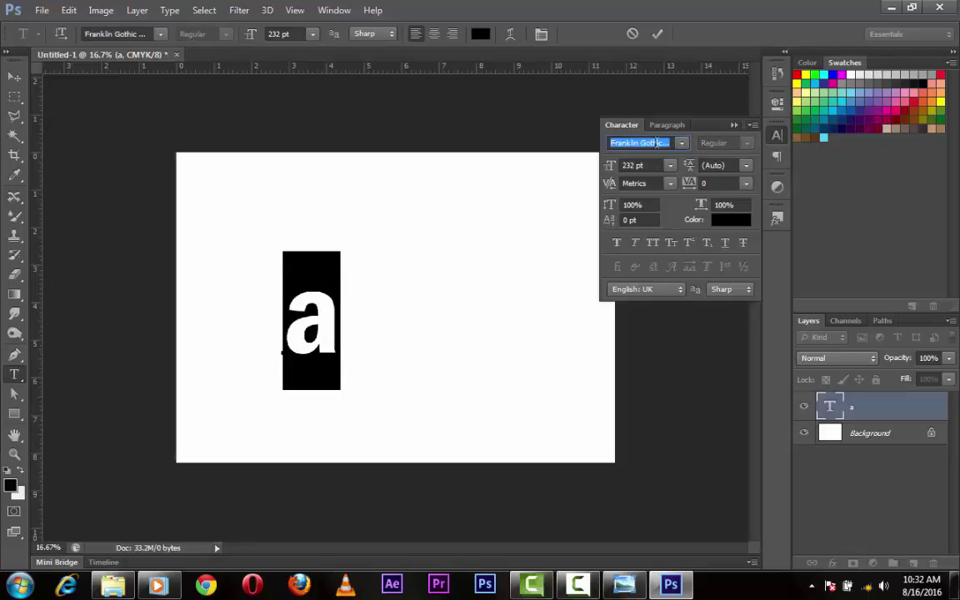
{"action": "key", "text": "Down"}
{"action": "key", "text": "Down"}
{"action": "key", "text": "Down"}
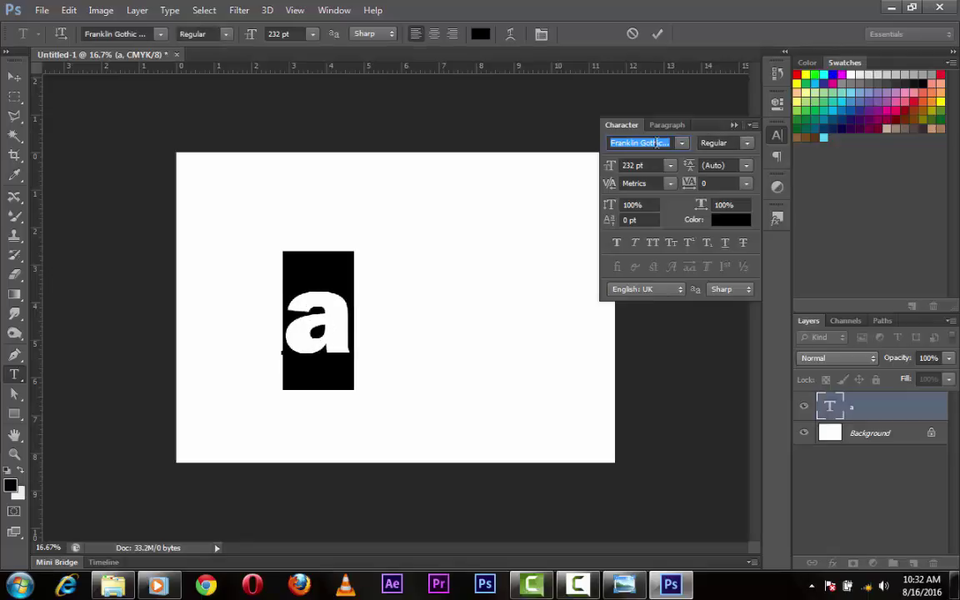
{"action": "key", "text": "Down"}
{"action": "key", "text": "Down"}
{"action": "key", "text": "Down"}
{"action": "key", "text": "Down"}
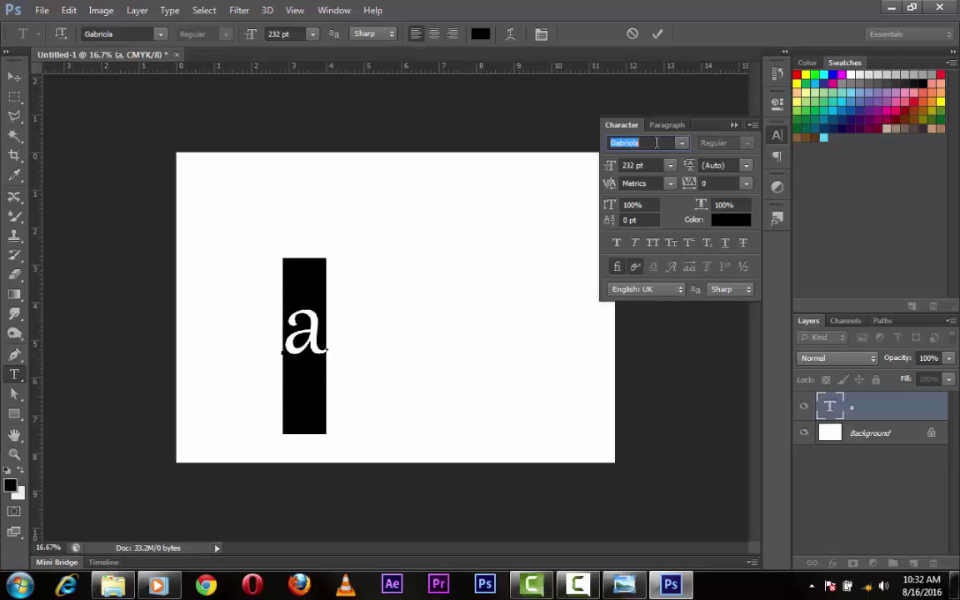
{"action": "key", "text": "Down"}
{"action": "key", "text": "Down"}
{"action": "key", "text": "Down"}
{"action": "key", "text": "Down"}
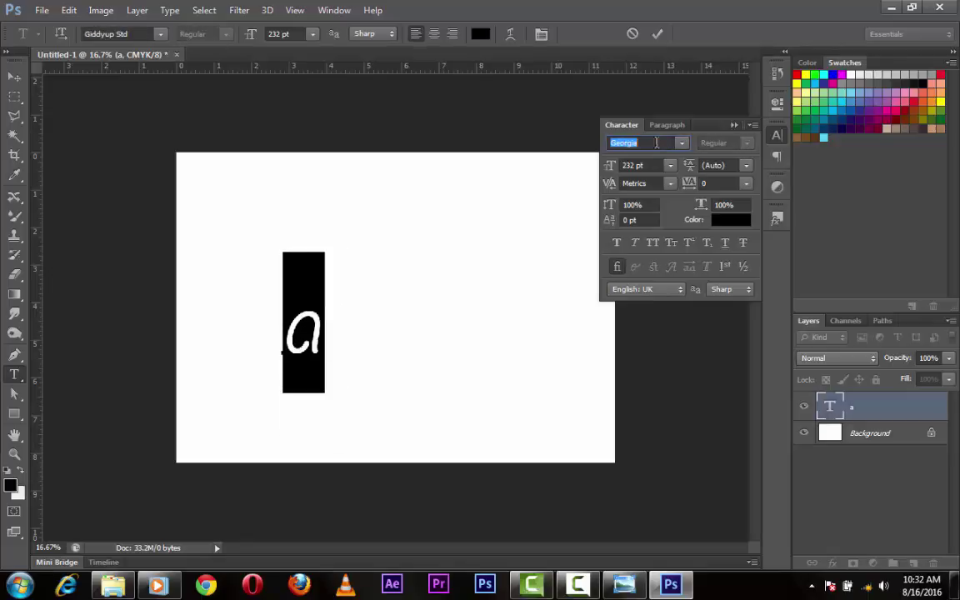
{"action": "key", "text": "Down"}
{"action": "key", "text": "Down"}
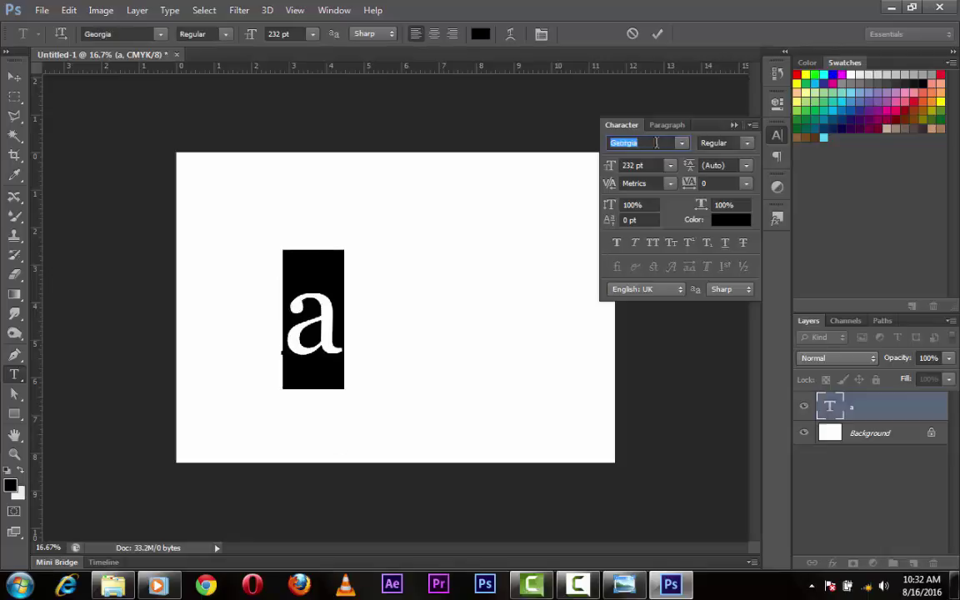
{"action": "key", "text": "Down"}
{"action": "key", "text": "Down"}
{"action": "key", "text": "Down"}
{"action": "key", "text": "Down"}
{"action": "key", "text": "Down"}
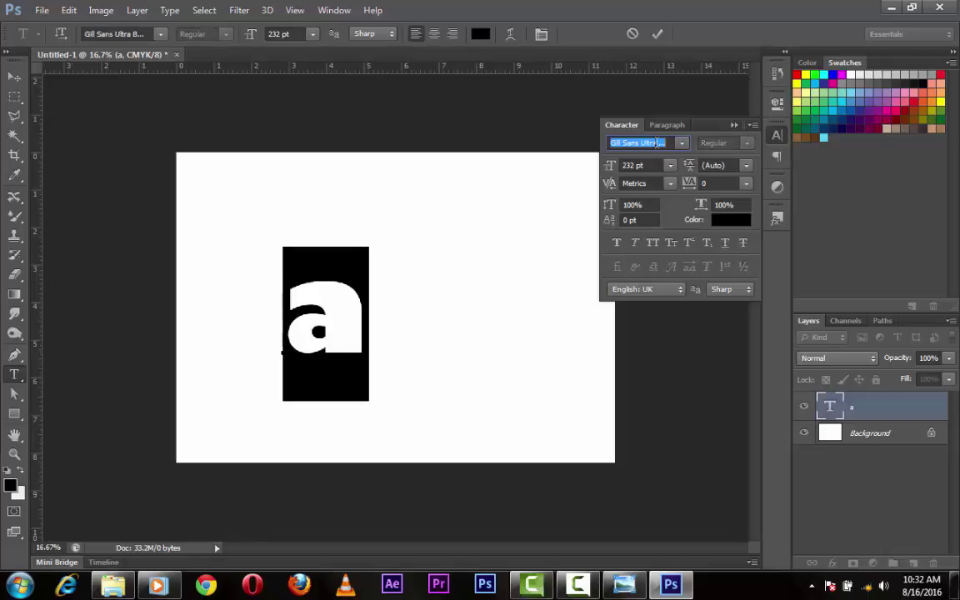
{"action": "key", "text": "Down"}
{"action": "key", "text": "Down"}
{"action": "key", "text": "Down"}
{"action": "key", "text": "Down"}
{"action": "key", "text": "Down"}
{"action": "key", "text": "Down"}
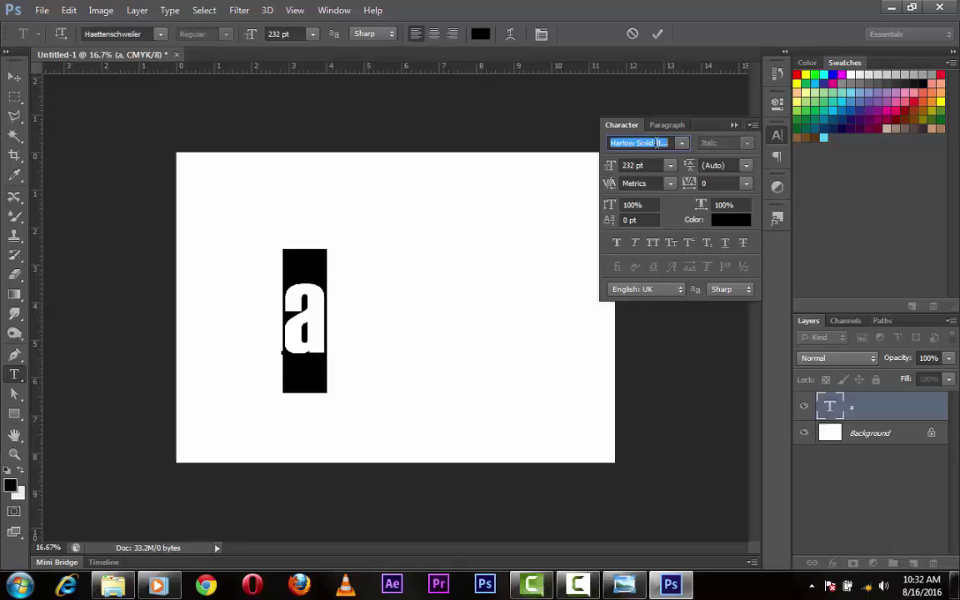
{"action": "key", "text": "Down"}
{"action": "key", "text": "Down"}
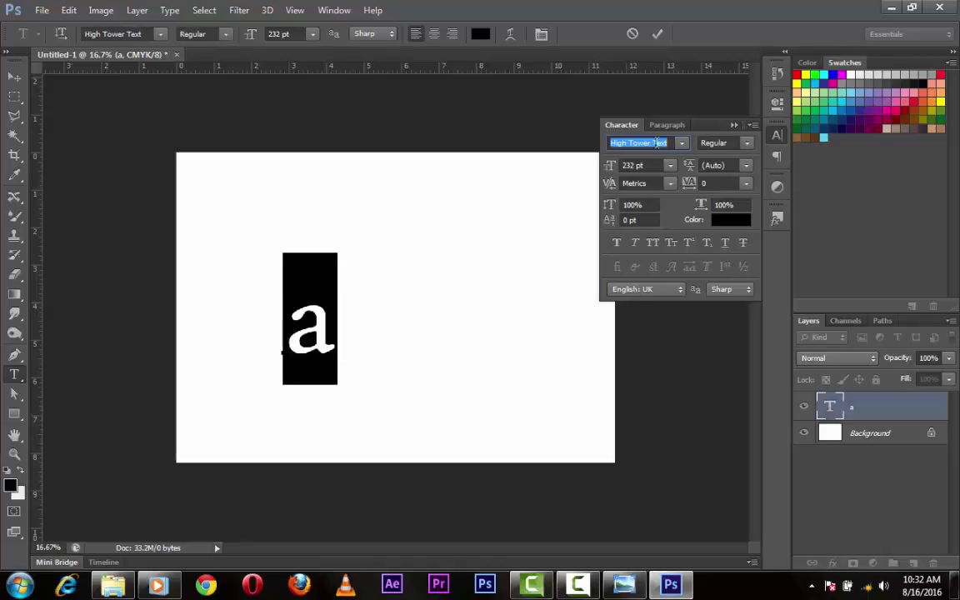
{"action": "key", "text": "Down"}
{"action": "key", "text": "Down"}
{"action": "key", "text": "Up"}
{"action": "key", "text": "Up"}
{"action": "key", "text": "Down"}
{"action": "key", "text": "Down"}
{"action": "key", "text": "Down"}
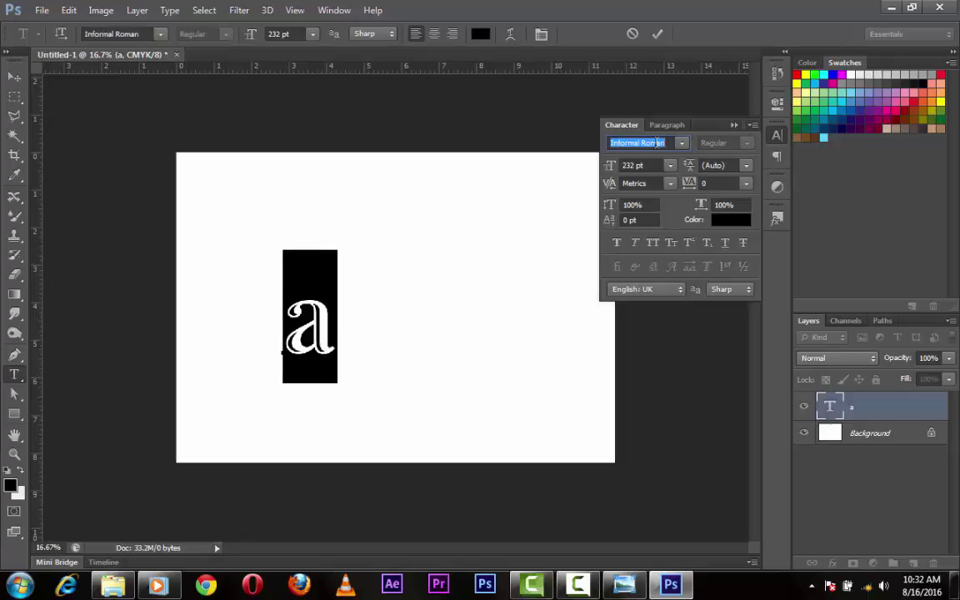
{"action": "key", "text": "Down"}
{"action": "key", "text": "Down"}
{"action": "key", "text": "Up"}
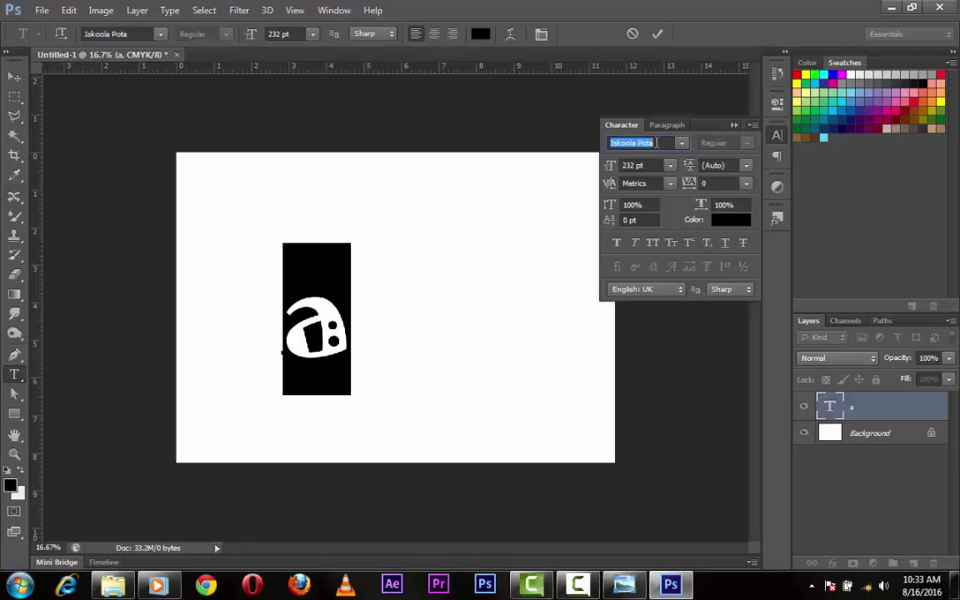
{"action": "key", "text": "Down"}
{"action": "key", "text": "Down"}
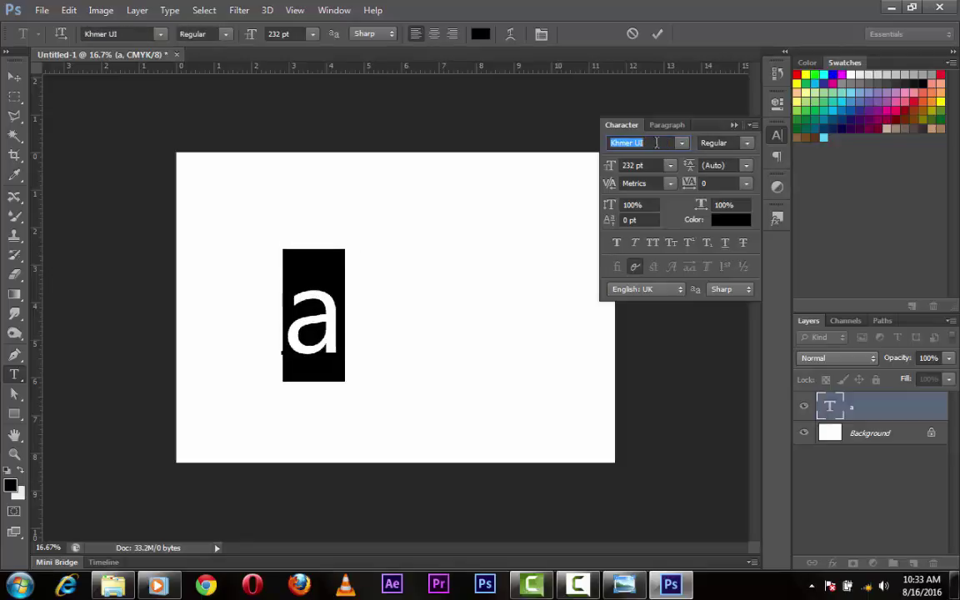
{"action": "key", "text": "Down"}
{"action": "key", "text": "Down"}
{"action": "key", "text": "Down"}
{"action": "key", "text": "Down"}
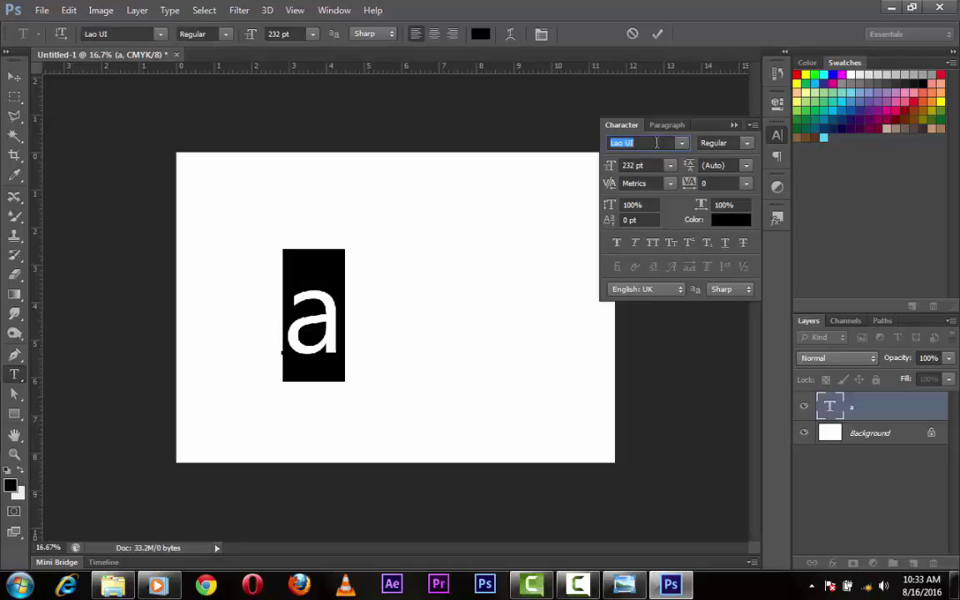
Apply the Aller font to the letter, commit it, and set the style to Bold.
{"action": "type", "text": "Aller"}
{"action": "key", "text": "Return"}
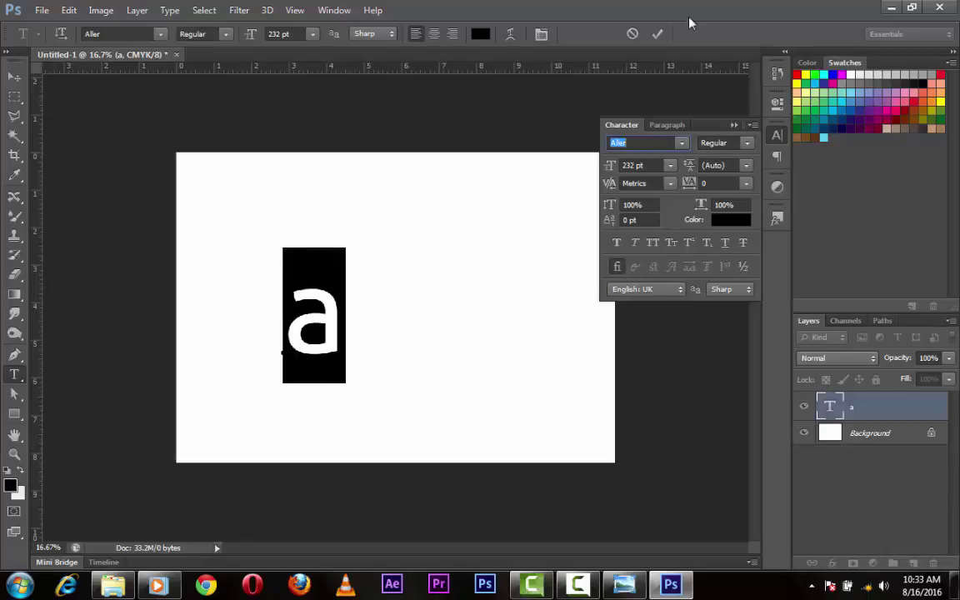
{"action": "left_click", "coordinate": [657, 33]}
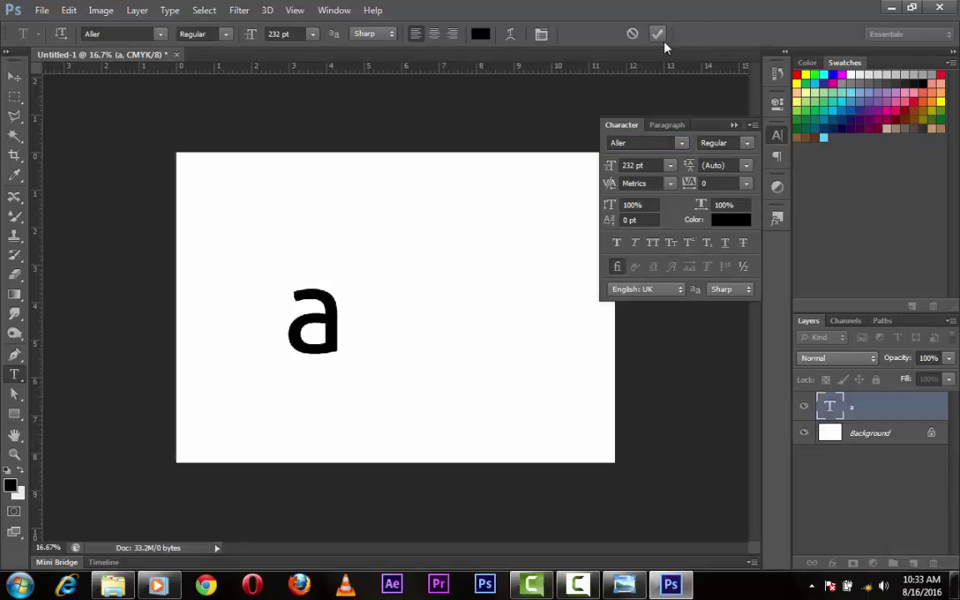
{"action": "left_click", "coordinate": [747, 142]}
{"action": "left_click", "coordinate": [739, 206]}
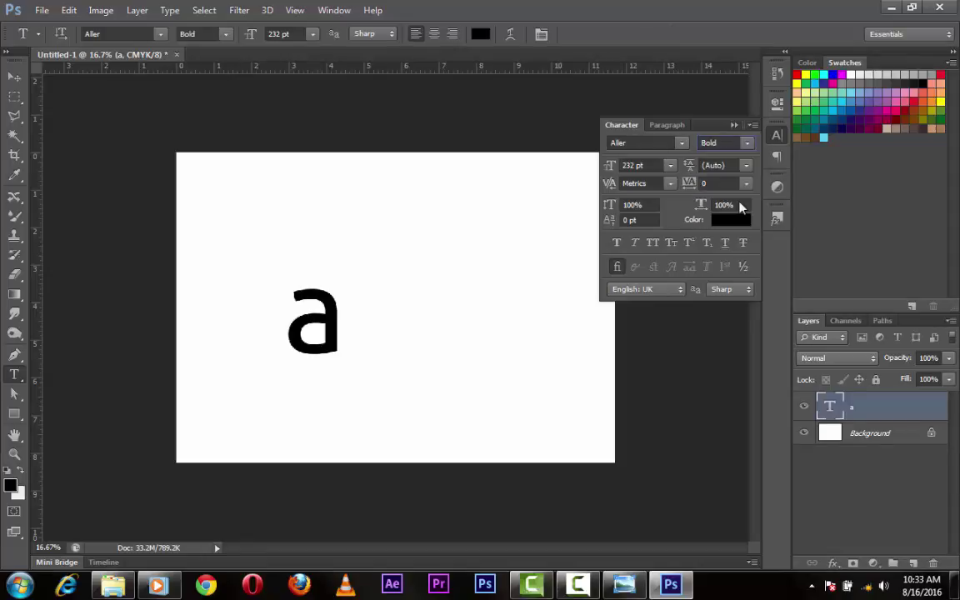
{"action": "left_click", "coordinate": [732, 125]}
Scale up the letter 'a' with Free Transform and shift it right.
{"action": "key", "text": "v"}
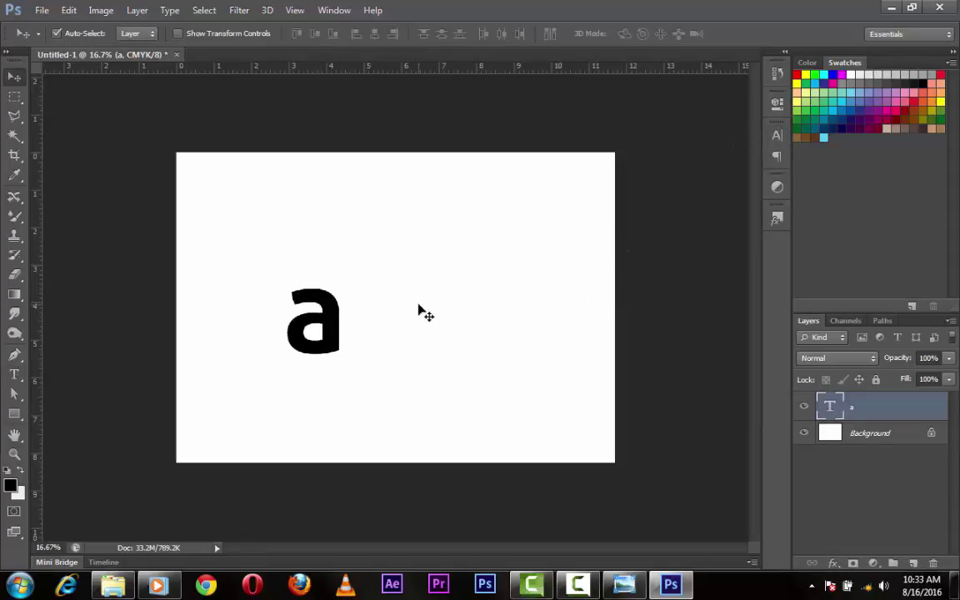
{"action": "key", "text": "ctrl+t"}
{"action": "left_click_drag", "start_coordinate": [353, 251], "coordinate": [445, 204]}
{"action": "key", "text": "Return"}
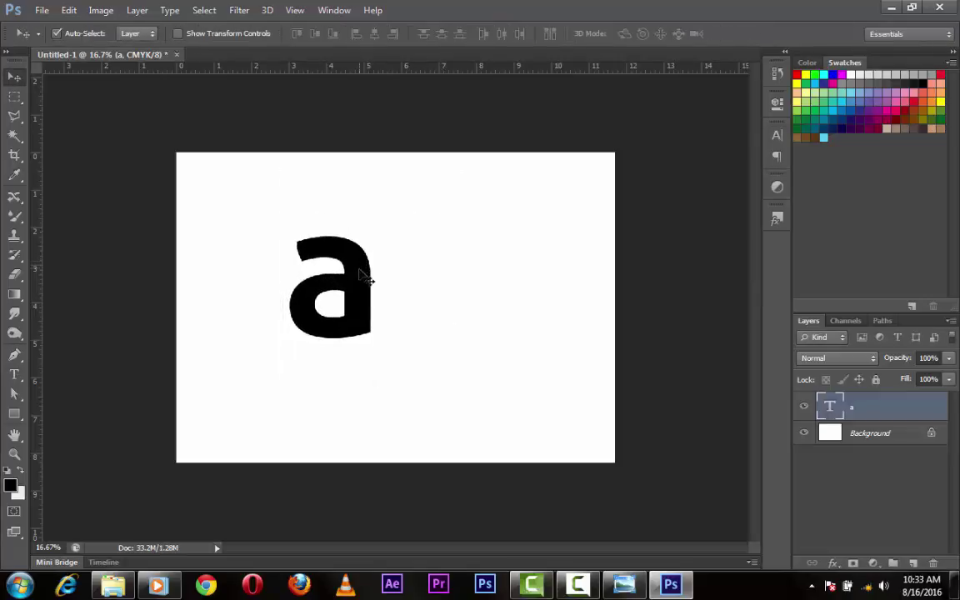
{"action": "left_click_drag", "start_coordinate": [368, 278], "coordinate": [431, 267]}
Centre the letter on the canvas, then nudge it slightly upward.
{"action": "left_click", "coordinate": [919, 447]}
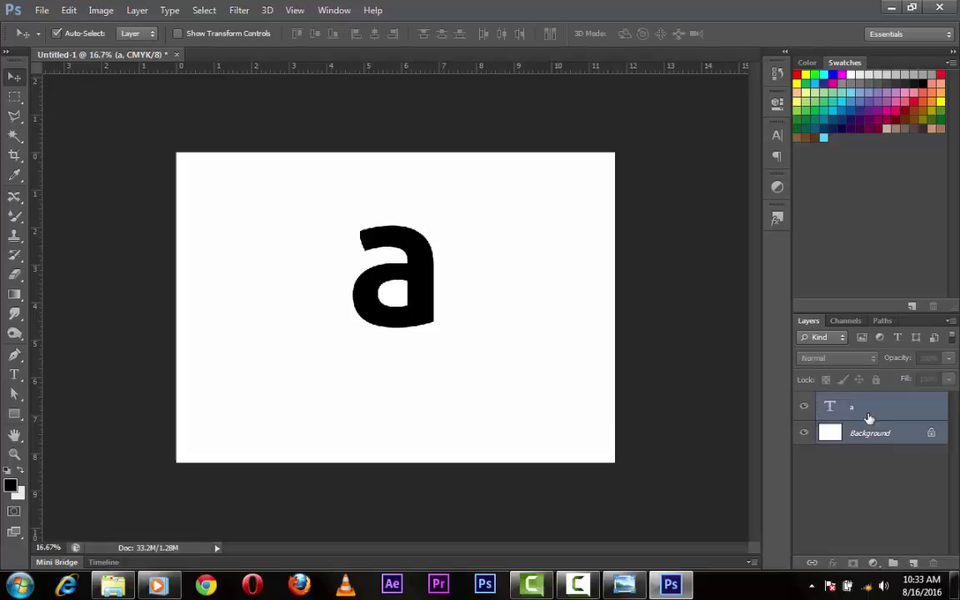
{"action": "left_click", "coordinate": [374, 33]}
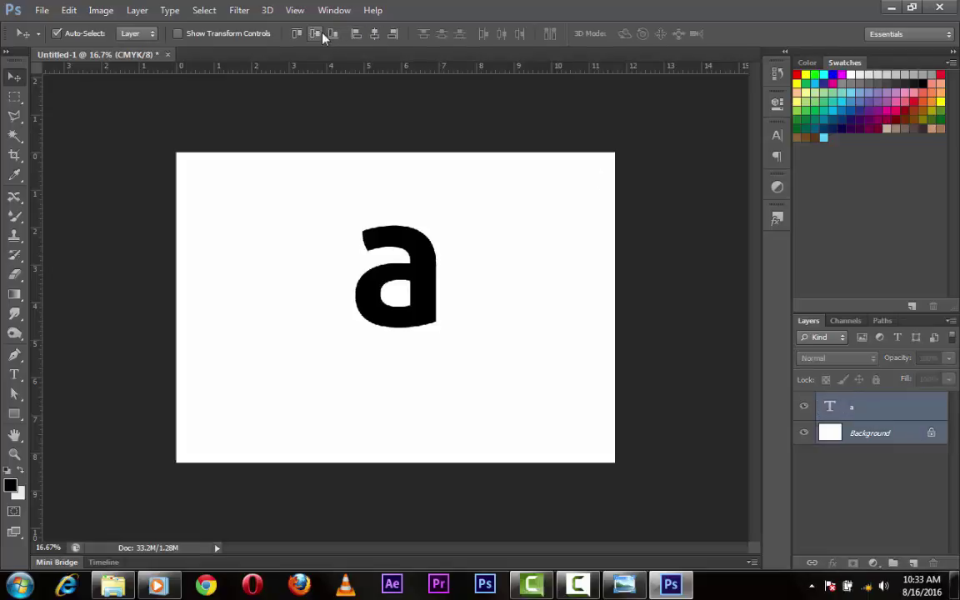
{"action": "left_click", "coordinate": [314, 33]}
{"action": "left_click", "coordinate": [446, 265]}
{"action": "left_click", "coordinate": [430, 285]}
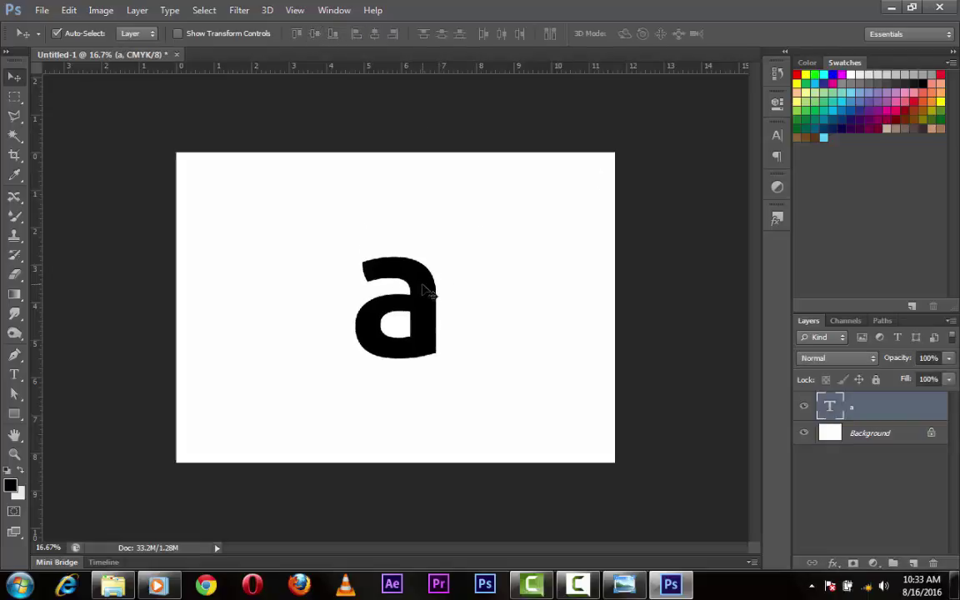
{"action": "key", "text": "shift+Up"}
{"action": "key", "text": "shift+Up"}
{"action": "key", "text": "shift+Up"}
{"action": "key", "text": "shift+Up"}
{"action": "key", "text": "shift+Up"}
{"action": "key", "text": "shift+Up"}
{"action": "key", "text": "shift+Up"}
{"action": "key", "text": "shift+Up"}
{"action": "key", "text": "shift+Up"}
{"action": "key", "text": "shift+Up"}
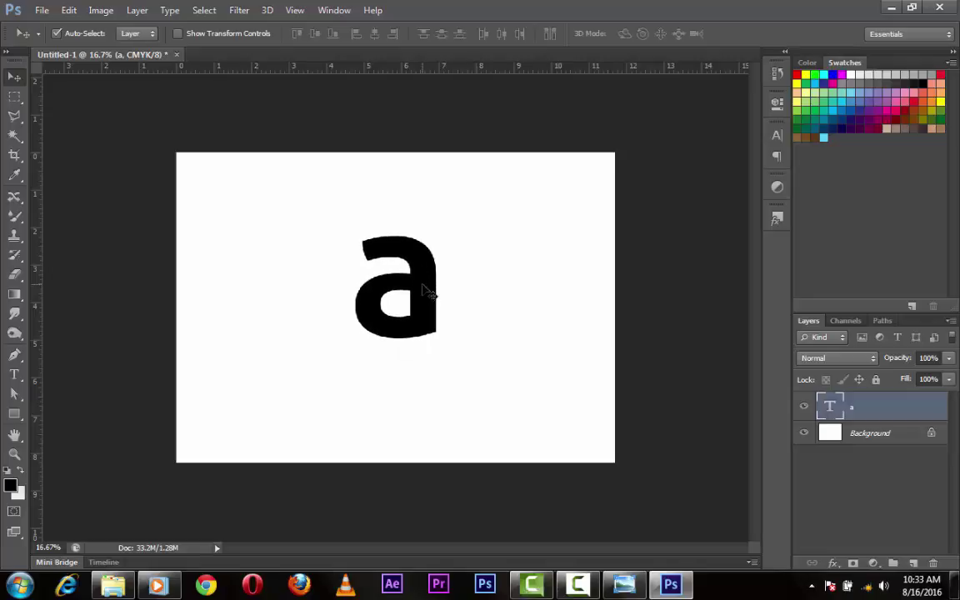
{"action": "key", "text": "shift+Up"}
{"action": "key", "text": "shift+Up"}
{"action": "key", "text": "shift+Up"}
{"action": "key", "text": "shift+Up"}
{"action": "key", "text": "shift+Up"}
{"action": "key", "text": "shift+Up"}
Enlarge the letter further to about 152% and fade its layer to 10% opacity.
{"action": "key", "text": "ctrl+plus"}
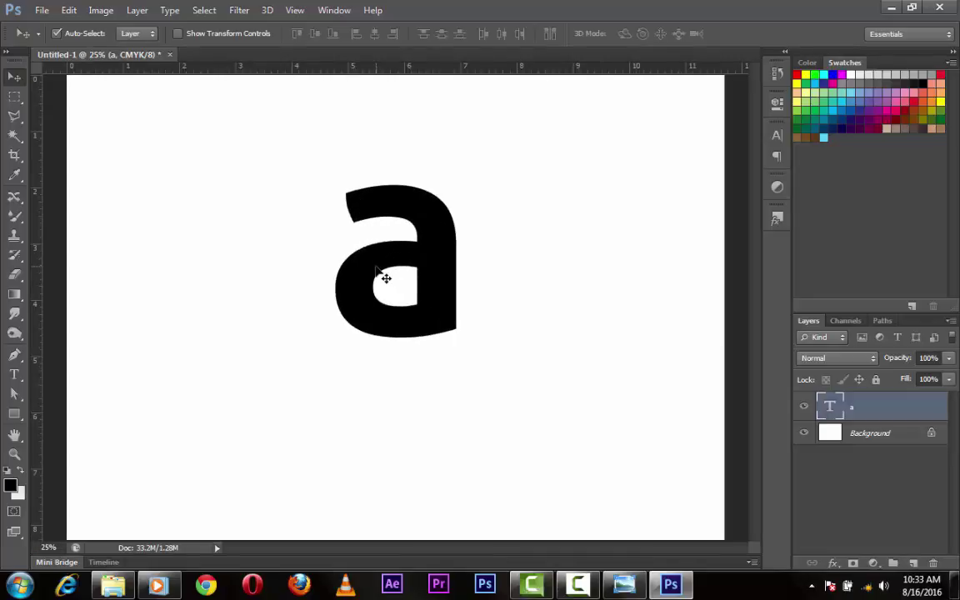
{"action": "key", "text": "ctrl+minus"}
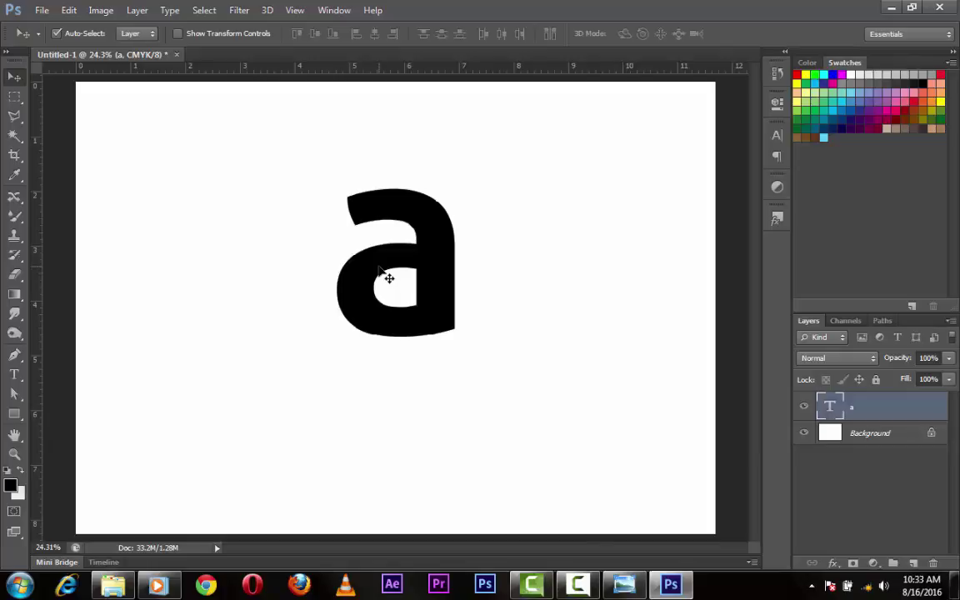
{"action": "key", "text": "ctrl+minus"}
{"action": "key", "text": "ctrl+t"}
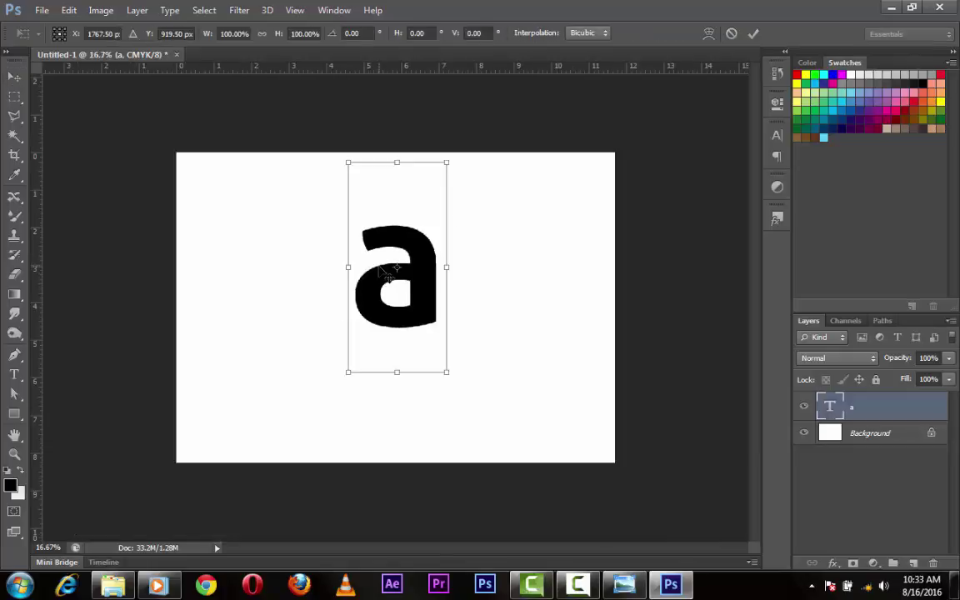
{"action": "left_click_drag", "start_coordinate": [446, 162], "coordinate": [503, 124]}
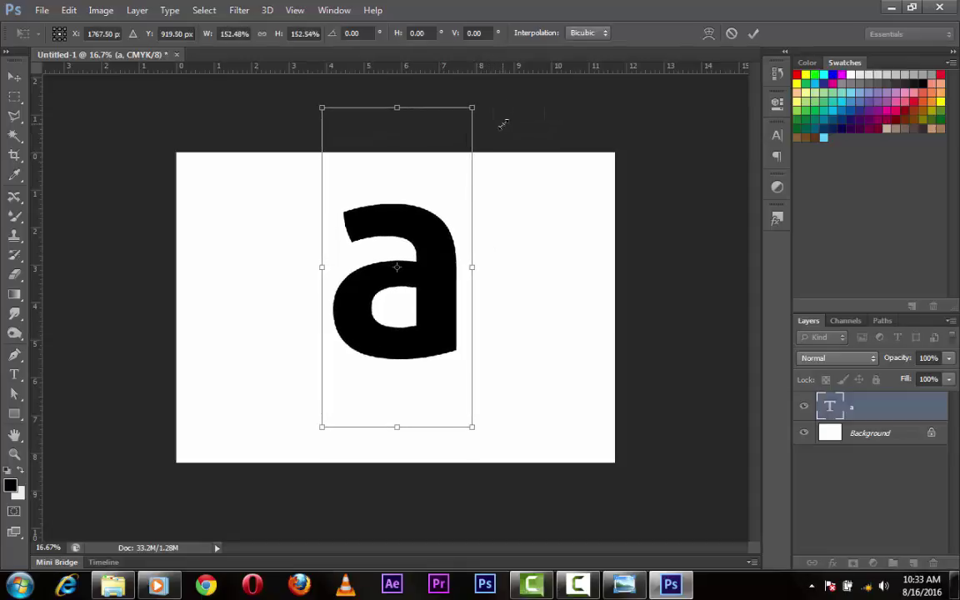
{"action": "key", "text": "Return"}
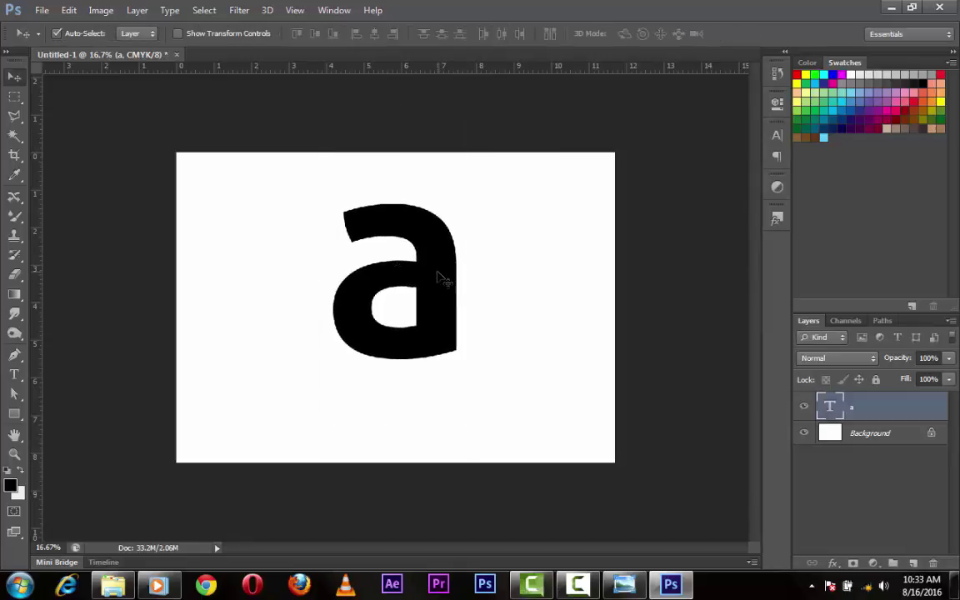
{"action": "key", "text": "ctrl+plus"}
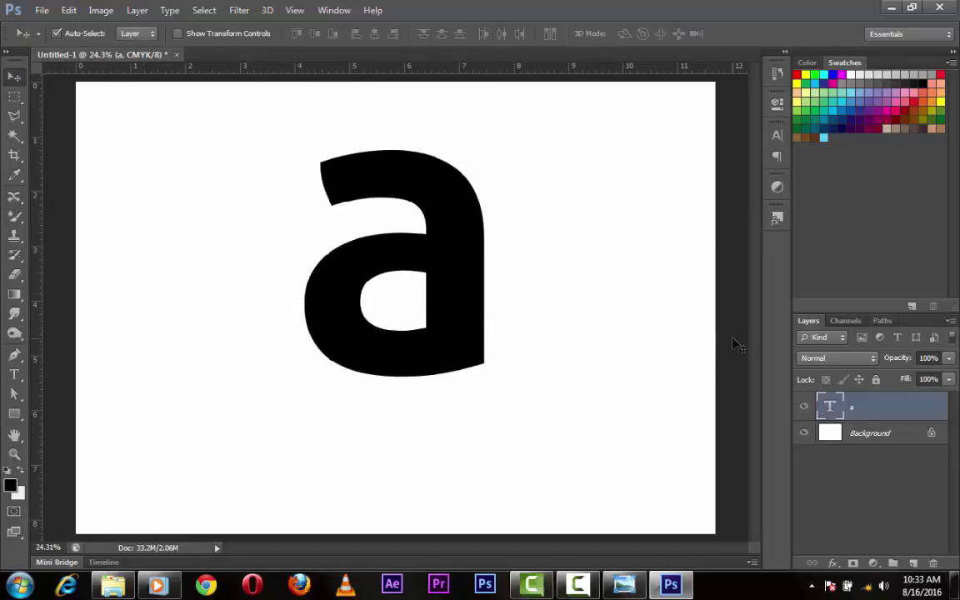
{"action": "key", "text": "1"}
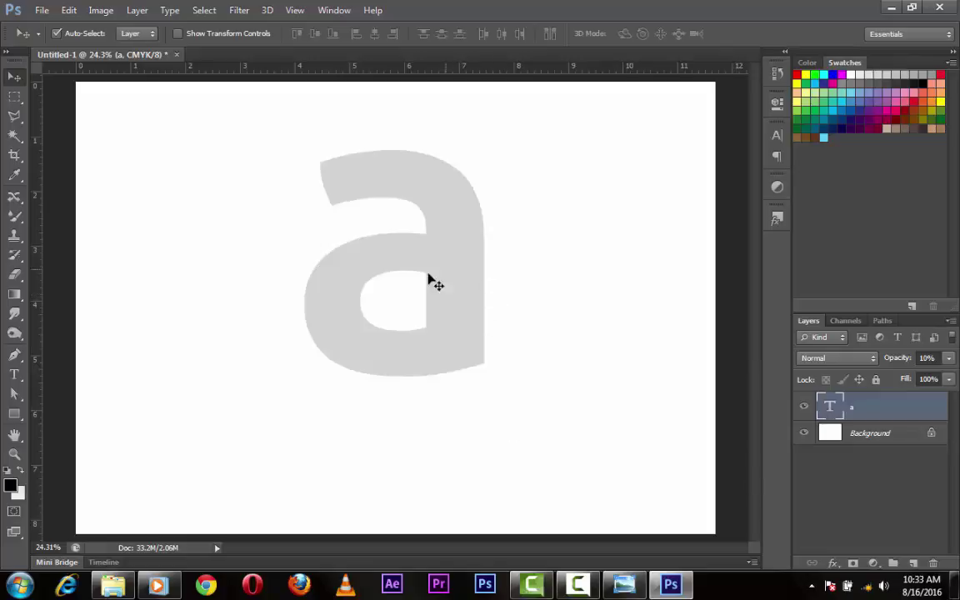
Select the Ellipse shape tool (black fill, no stroke) after browsing the custom shapes.
{"action": "left_click", "coordinate": [23, 418]}
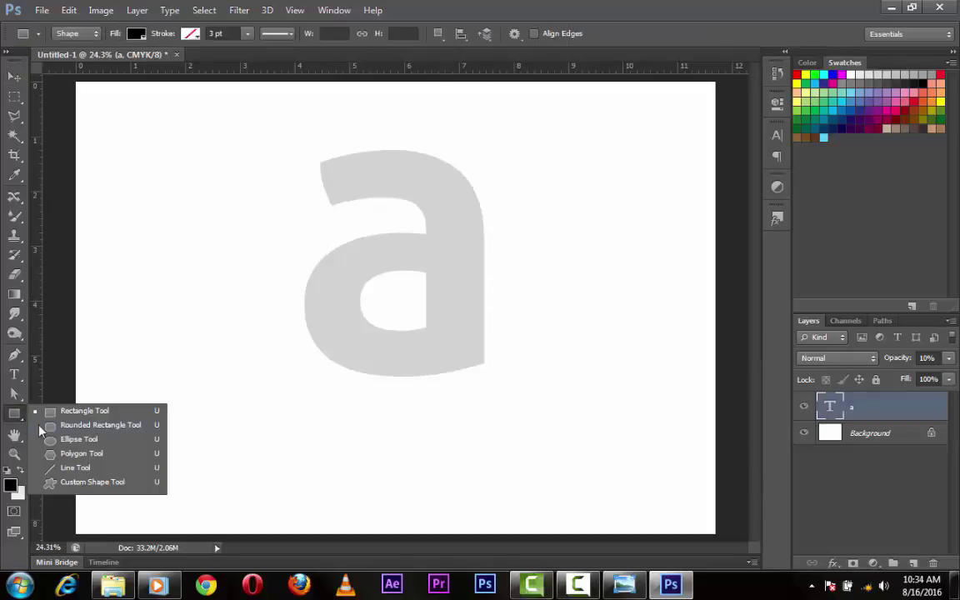
{"action": "left_click", "coordinate": [64, 485]}
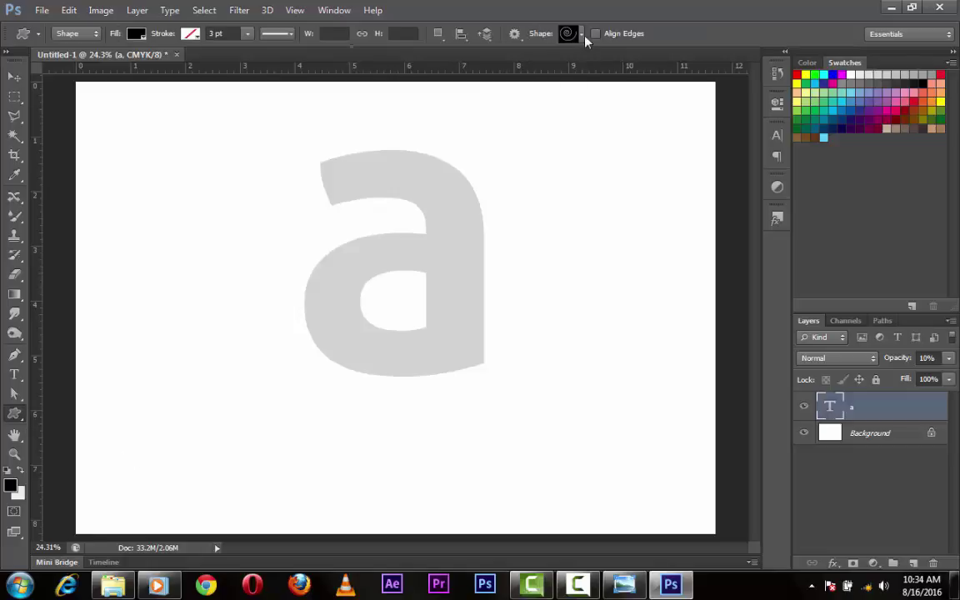
{"action": "left_click", "coordinate": [582, 35]}
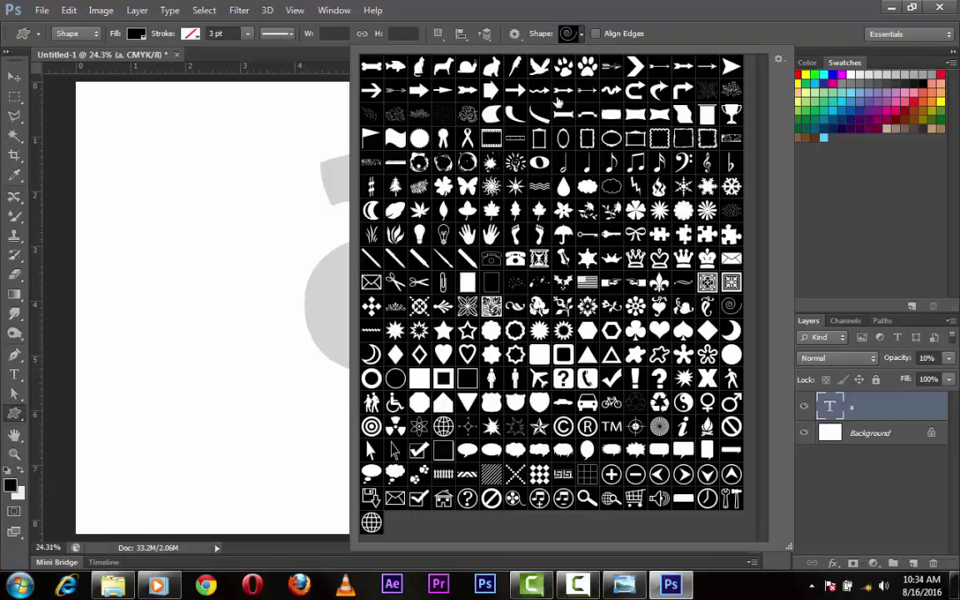
{"action": "left_click", "coordinate": [583, 34]}
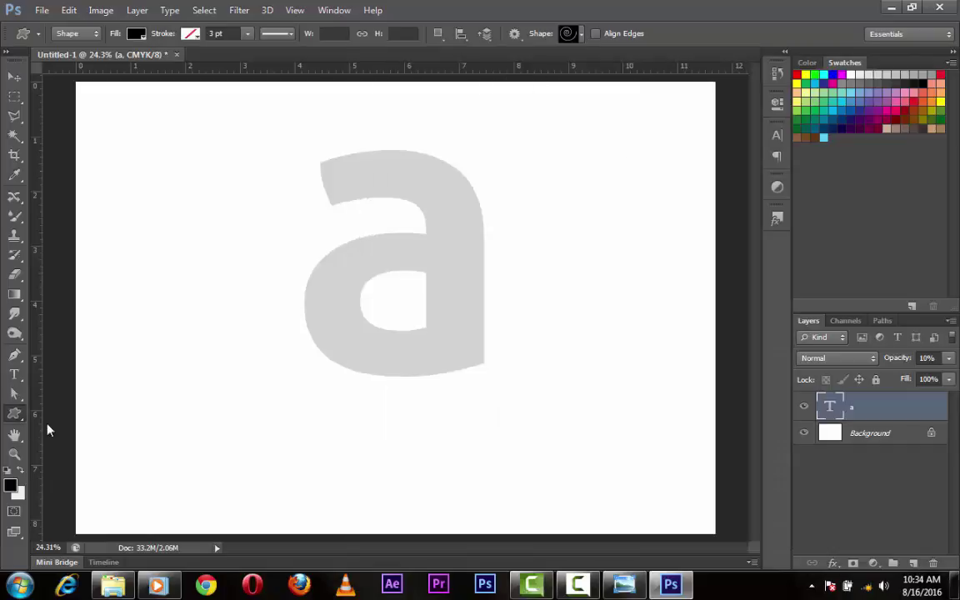
{"action": "right_click", "coordinate": [14, 413]}
{"action": "left_click", "coordinate": [67, 439]}
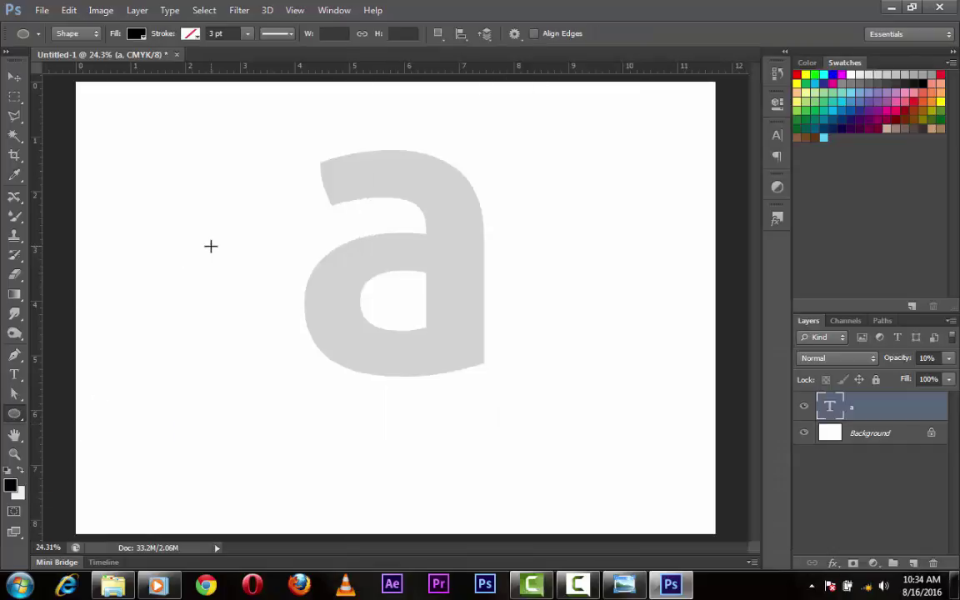
Draw a black circle, convert it to a smart object, and nudge it left onto the 'a'.
{"action": "mouse_move", "coordinate": [210, 246]}
{"action": "left_mouse_down"}
{"action": "mouse_move", "coordinate": [258, 286]}
{"action": "mouse_move", "coordinate": [242, 277]}
{"action": "mouse_move", "coordinate": [472, 268]}
{"action": "left_mouse_up"}
{"action": "key", "text": "v"}
{"action": "key", "text": "ctrl+plus"}
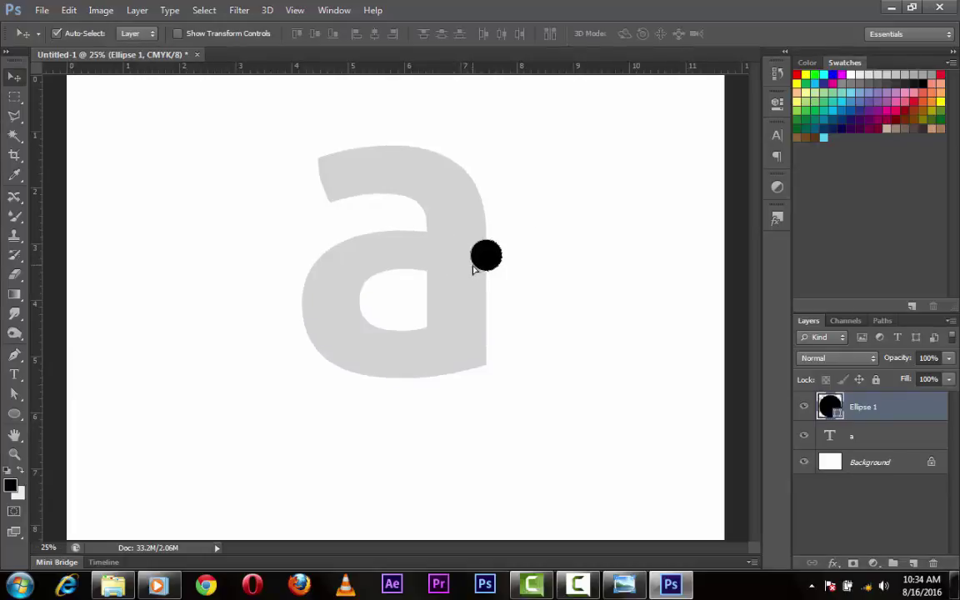
{"action": "key", "text": "ctrl+plus"}
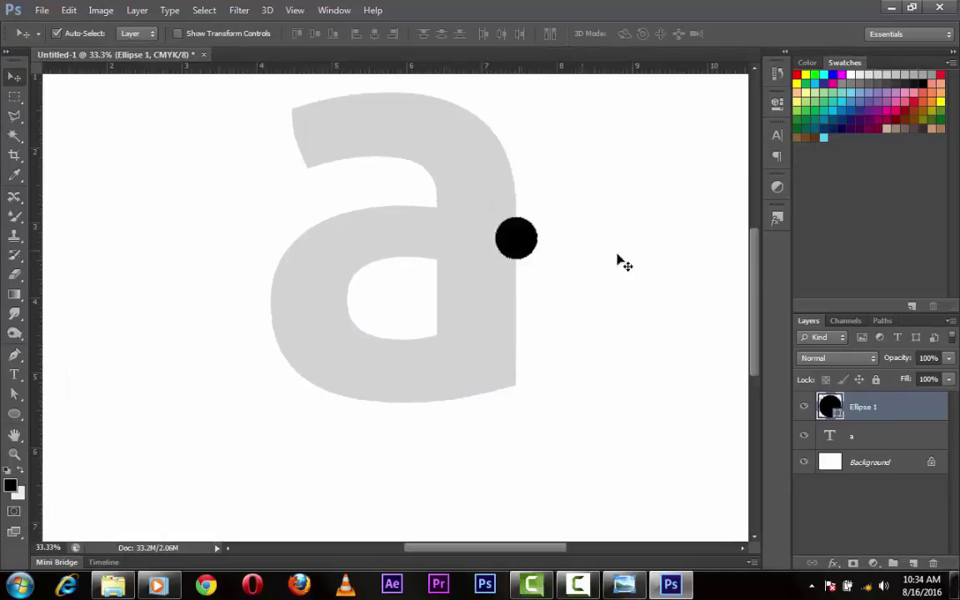
{"action": "scroll", "coordinate": [679, 224], "scroll_direction": "up", "scroll_amount": 2}
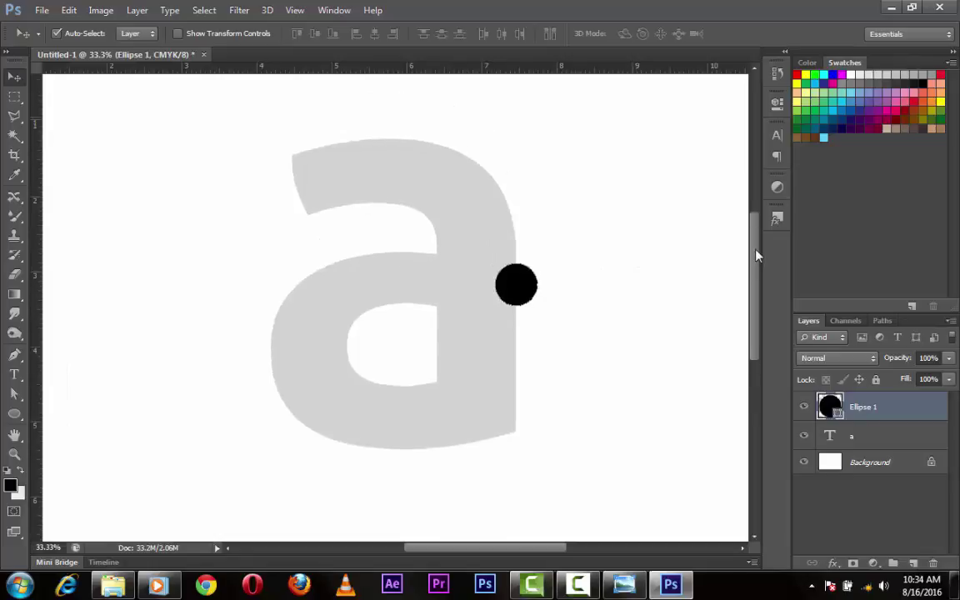
{"action": "right_click", "coordinate": [841, 407]}
{"action": "left_click", "coordinate": [727, 152]}
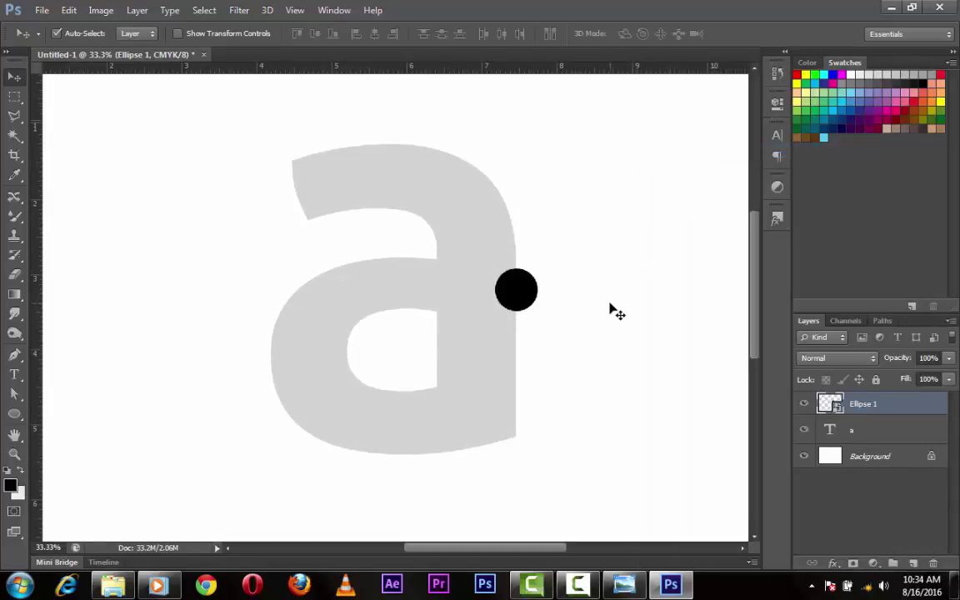
{"action": "key", "text": "shift+Left"}
{"action": "key", "text": "shift+Left"}
{"action": "key", "text": "shift+Left"}
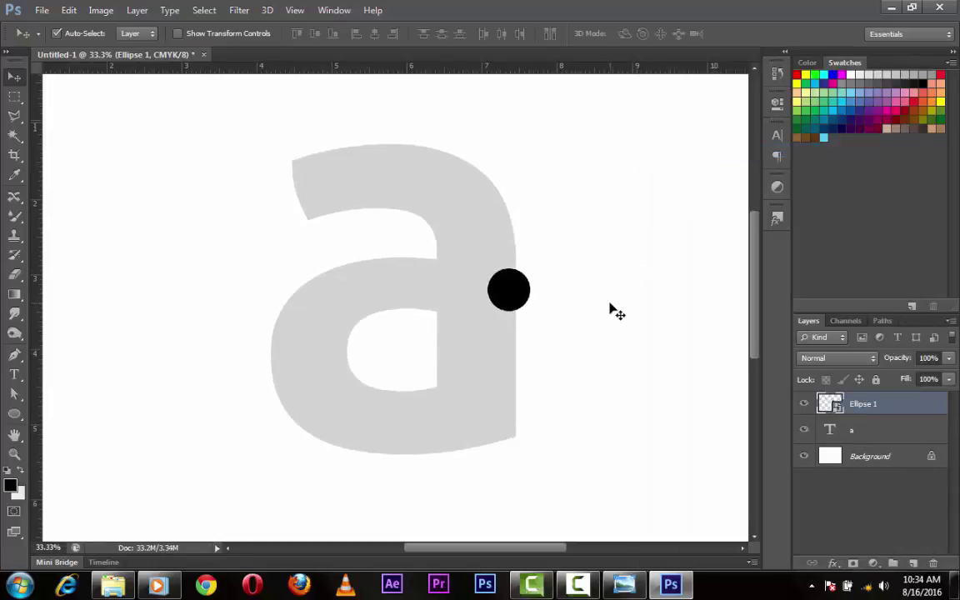
{"action": "key", "text": "shift+Left"}
{"action": "key", "text": "shift+Left"}
{"action": "key", "text": "shift+Left"}
{"action": "key", "text": "shift+Left"}
{"action": "key", "text": "Left"}
{"action": "key", "text": "Left"}
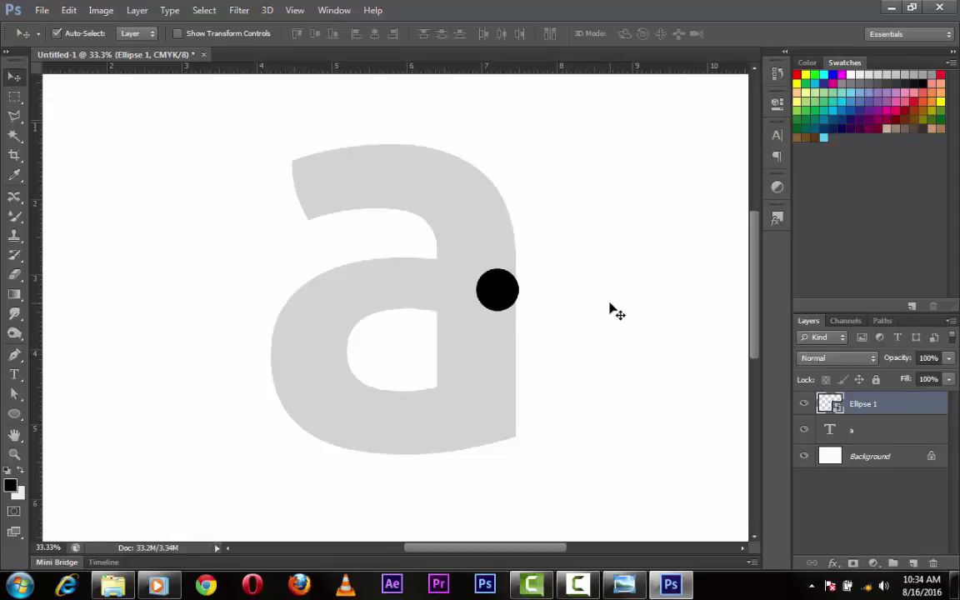
Duplicate the circle and scale the copy to 50%, placed above-left of the original.
{"action": "key", "text": "ctrl+j"}
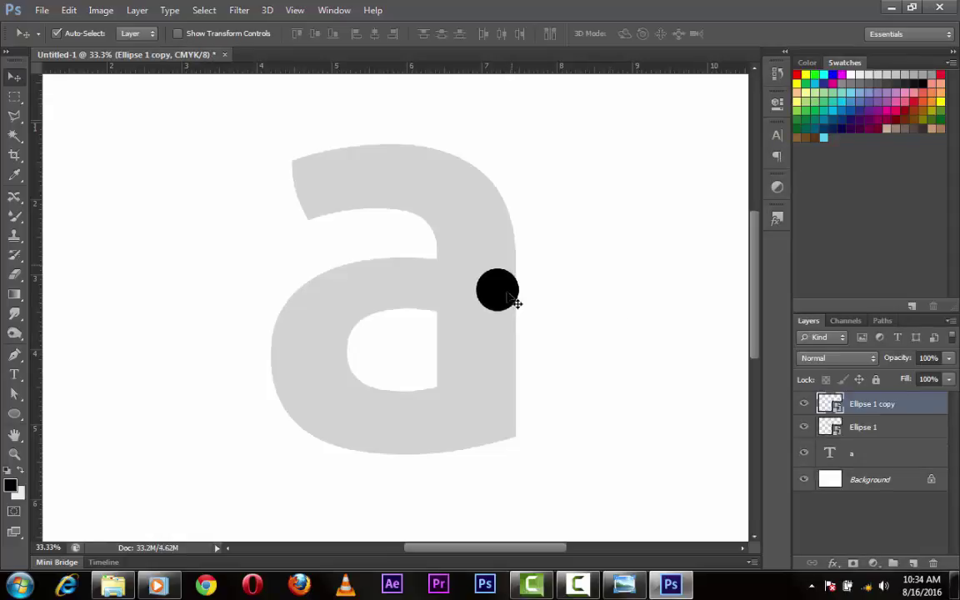
{"action": "left_click_drag", "start_coordinate": [513, 298], "coordinate": [489, 246]}
{"action": "key", "text": "ctrl+t"}
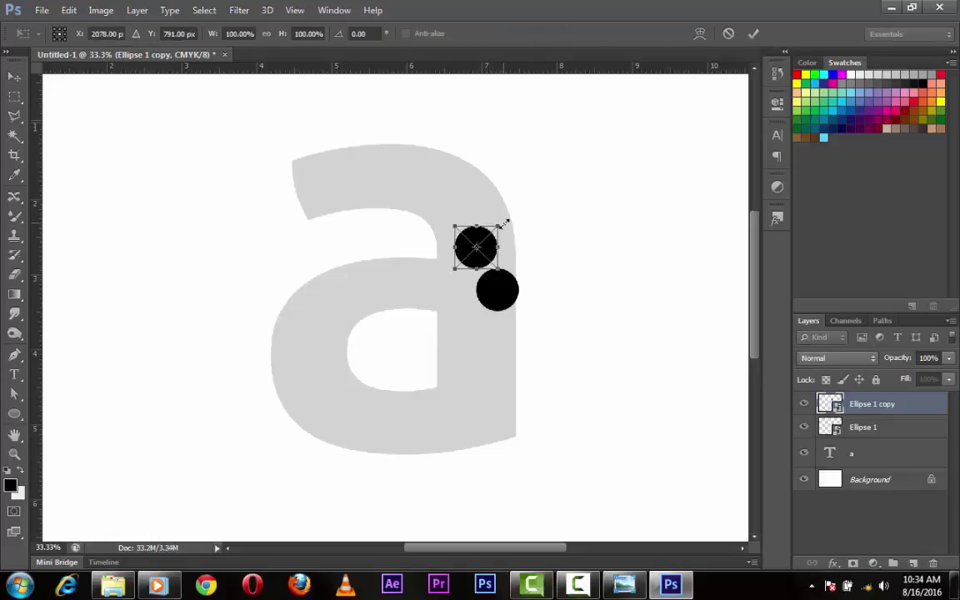
{"action": "left_click_drag", "start_coordinate": [505, 222], "coordinate": [485, 247]}
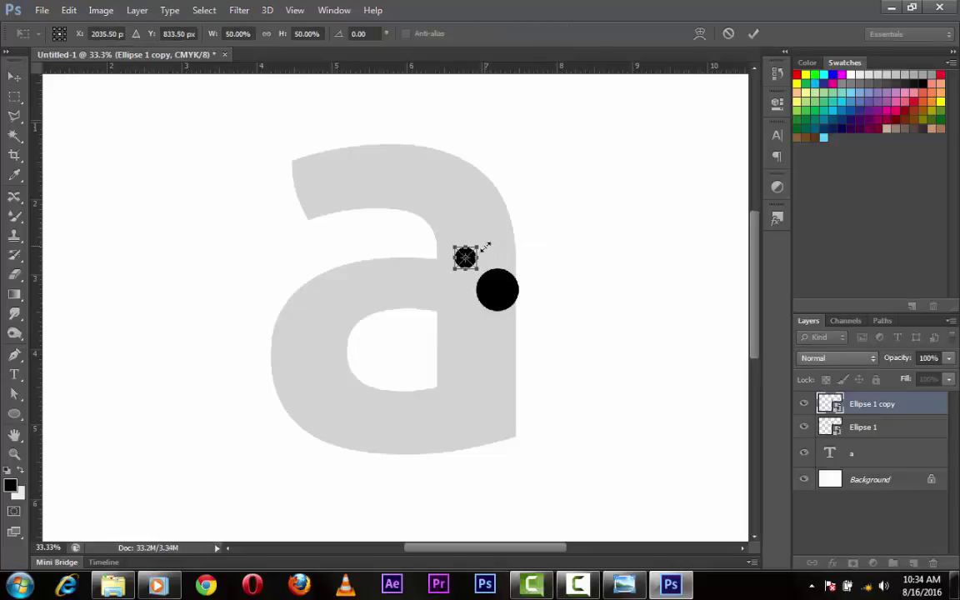
{"action": "key", "text": "Return"}
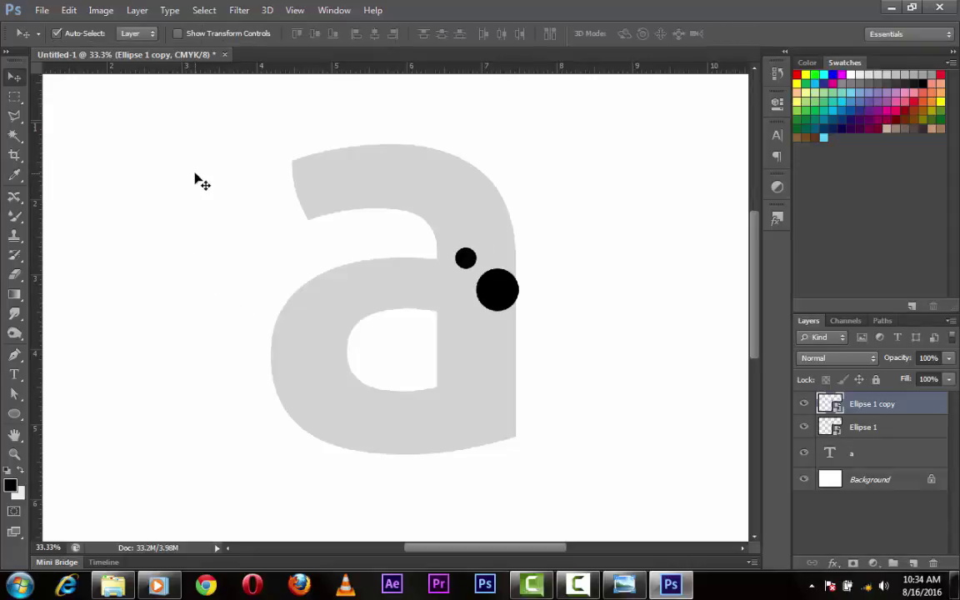
{"action": "key", "text": "ctrl+n"}
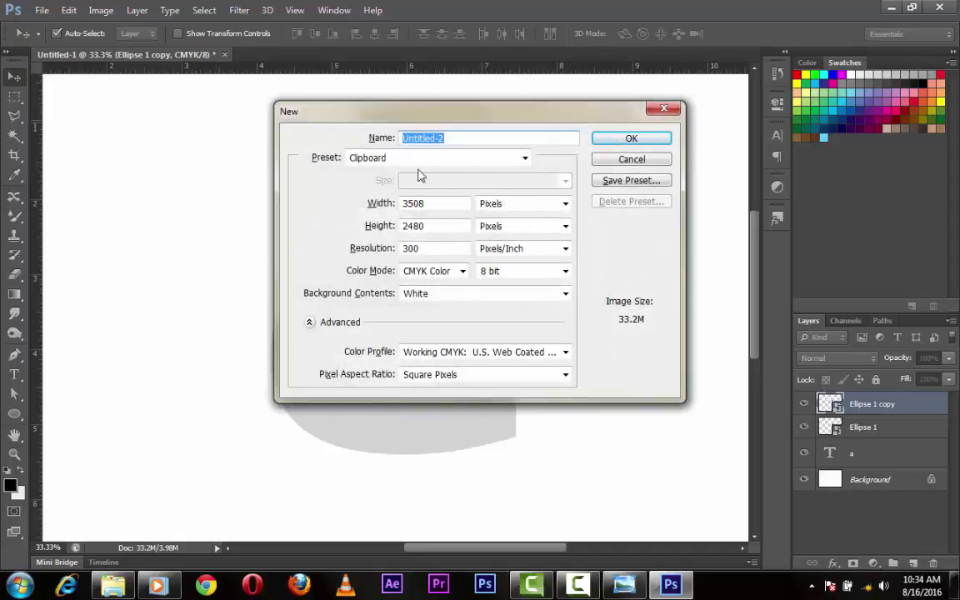
Dismiss the New dialog and open the Brush panel for the mixer brush.
{"action": "left_click", "coordinate": [632, 159]}
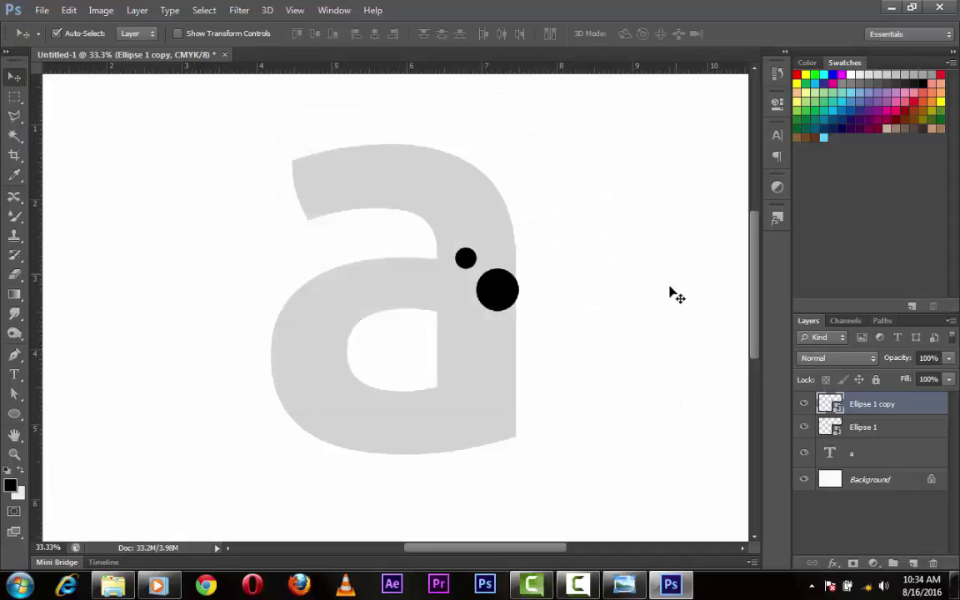
{"action": "key", "text": "b"}
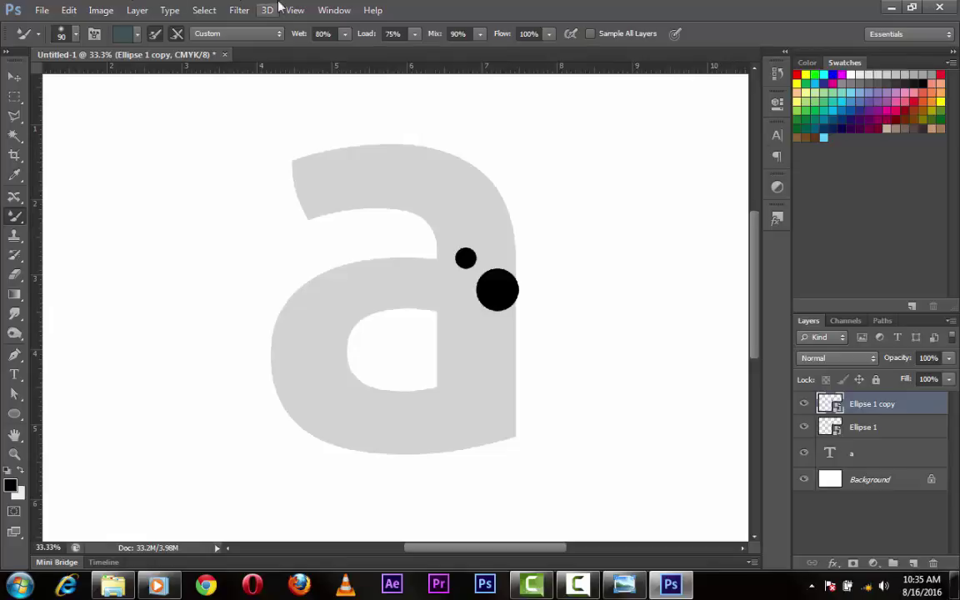
{"action": "left_click", "coordinate": [324, 10]}
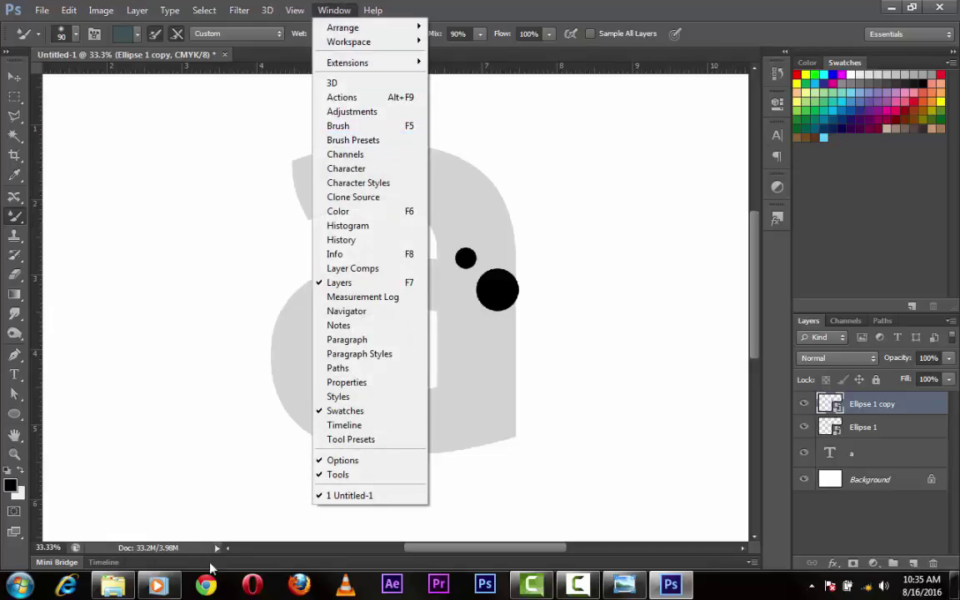
{"action": "left_click", "coordinate": [174, 558]}
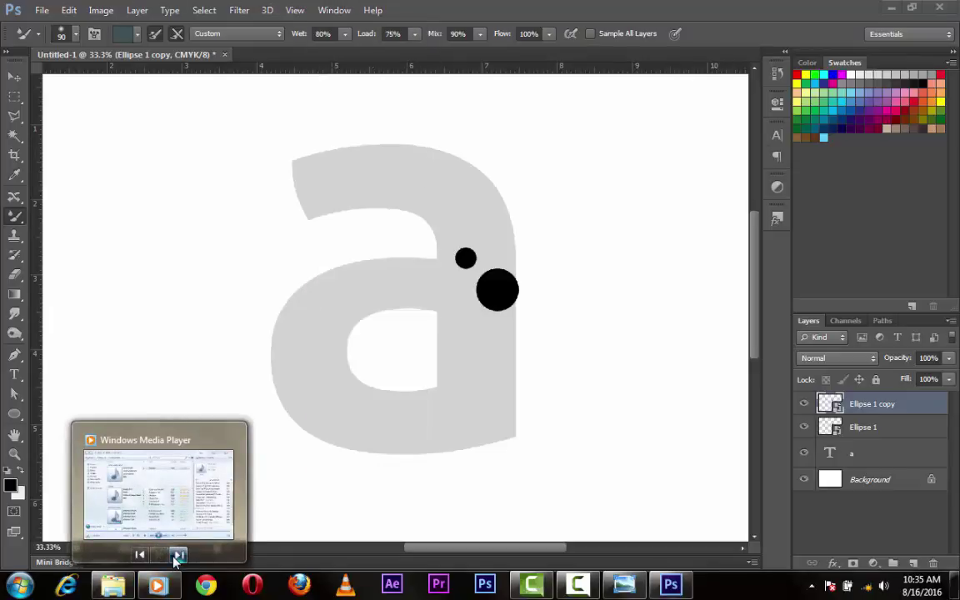
{"action": "left_click", "coordinate": [320, 10]}
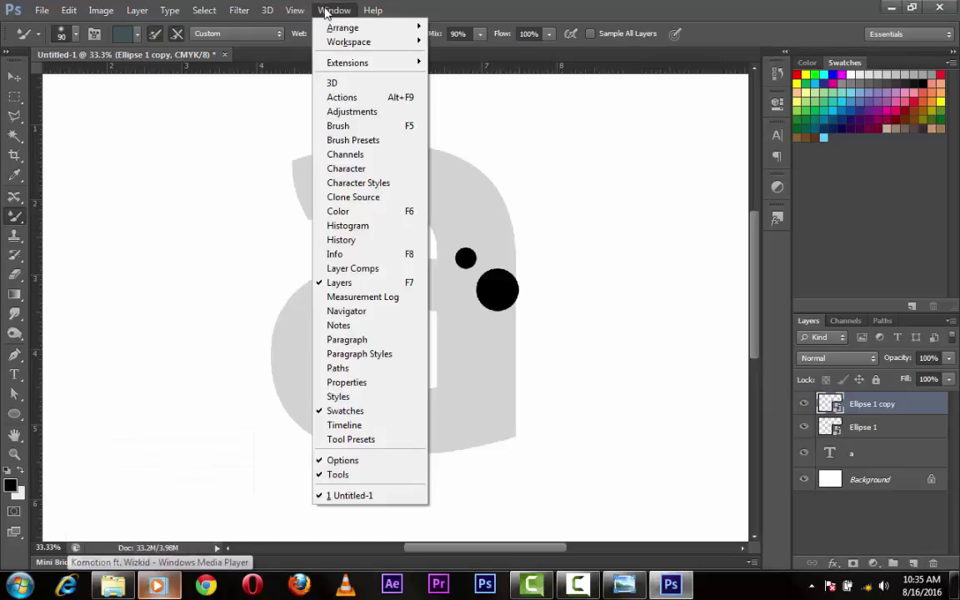
{"action": "left_click", "coordinate": [383, 131]}
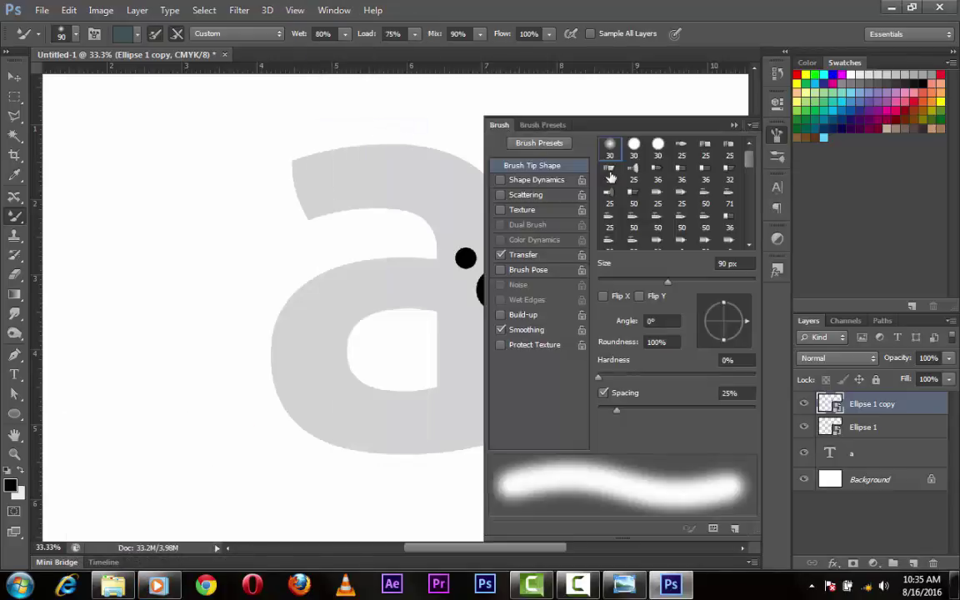
Make the tip 100% hard, widen spacing, and add size jitter (minimum 35%) and angle jitter.
{"action": "mouse_move", "coordinate": [617, 411]}
{"action": "left_mouse_down"}
{"action": "mouse_move", "coordinate": [721, 412]}
{"action": "mouse_move", "coordinate": [726, 424]}
{"action": "left_mouse_up"}
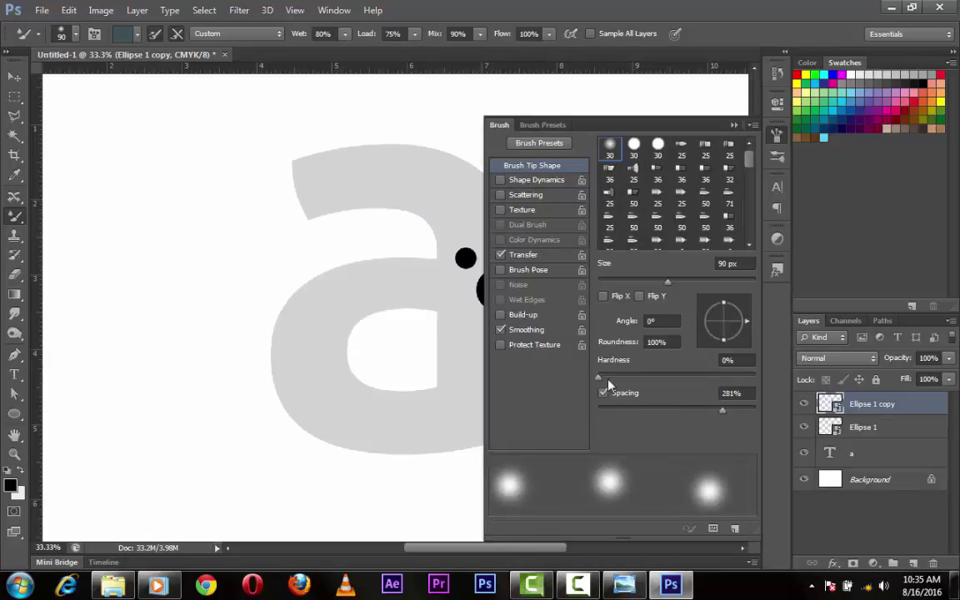
{"action": "left_click_drag", "start_coordinate": [609, 383], "coordinate": [726, 415]}
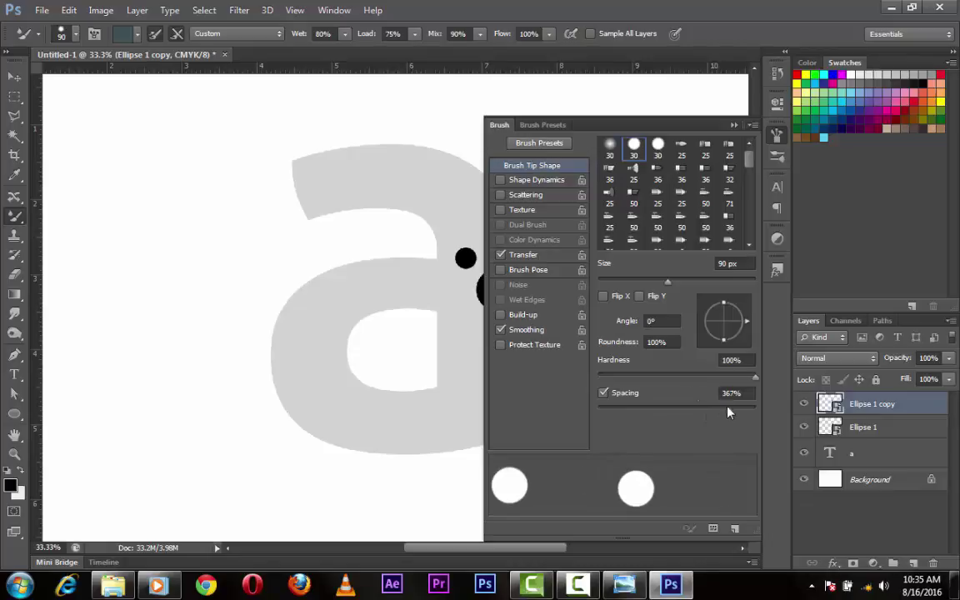
{"action": "left_click", "coordinate": [537, 180]}
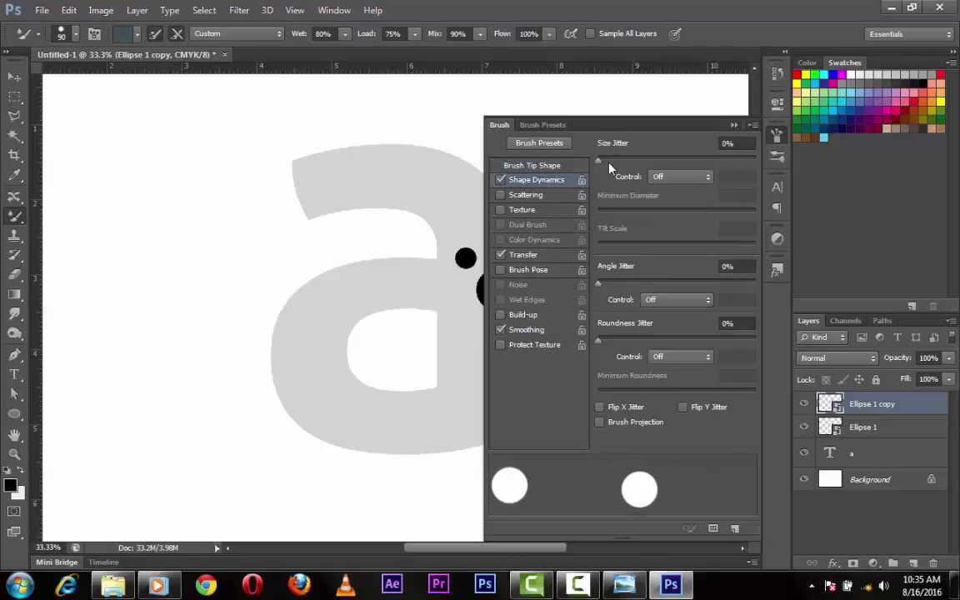
{"action": "left_click_drag", "start_coordinate": [599, 161], "coordinate": [740, 179]}
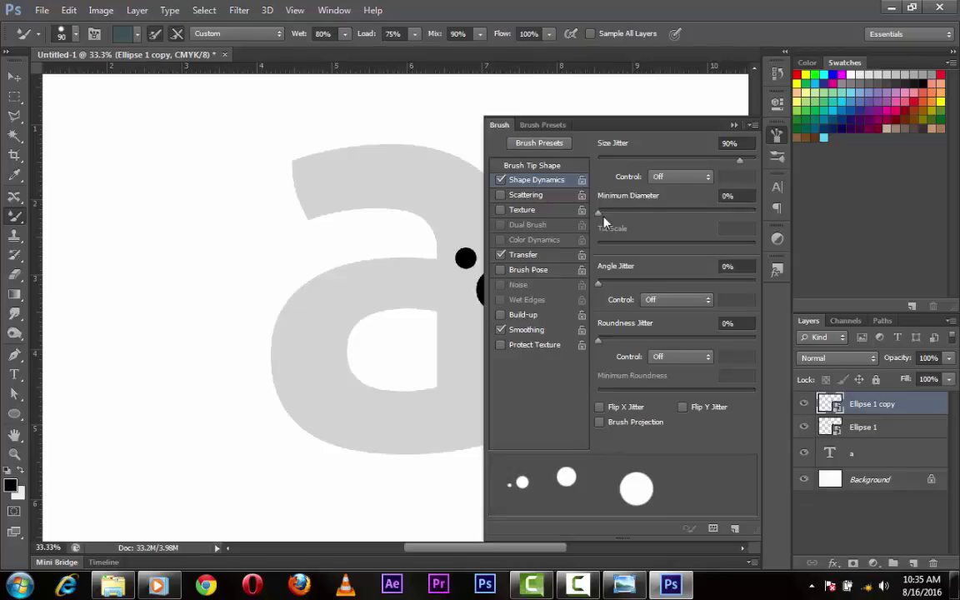
{"action": "mouse_move", "coordinate": [597, 213]}
{"action": "left_mouse_down"}
{"action": "mouse_move", "coordinate": [655, 214]}
{"action": "mouse_move", "coordinate": [598, 228]}
{"action": "left_mouse_up"}
{"action": "left_click_drag", "start_coordinate": [598, 284], "coordinate": [605, 296]}
Scatter dabs at 1000%, shrink the tip to 11 px, and set spacing to 300%.
{"action": "left_click", "coordinate": [526, 197]}
{"action": "left_click_drag", "start_coordinate": [601, 160], "coordinate": [785, 169]}
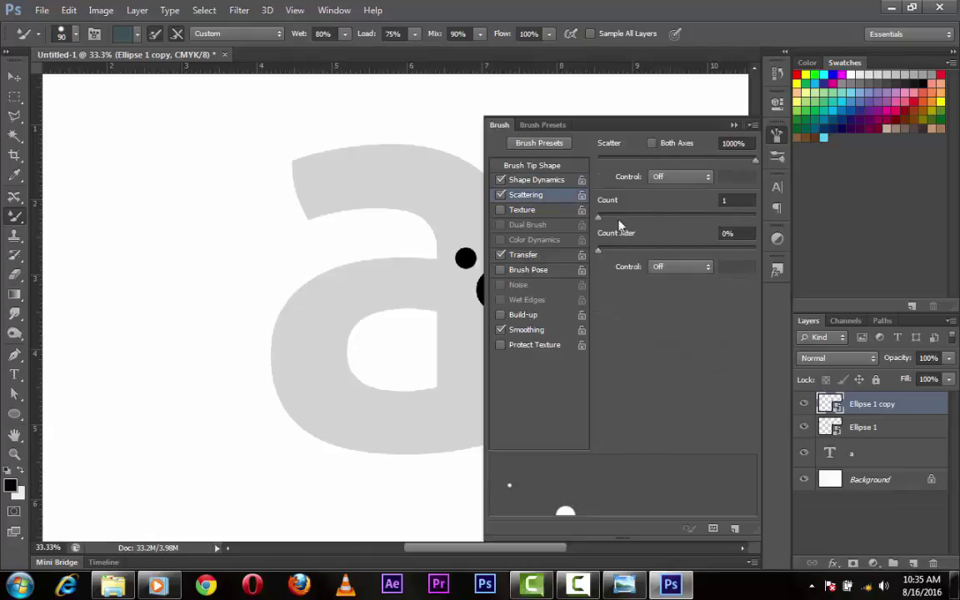
{"action": "left_click", "coordinate": [538, 143]}
{"action": "left_click", "coordinate": [500, 125]}
{"action": "left_click", "coordinate": [531, 165]}
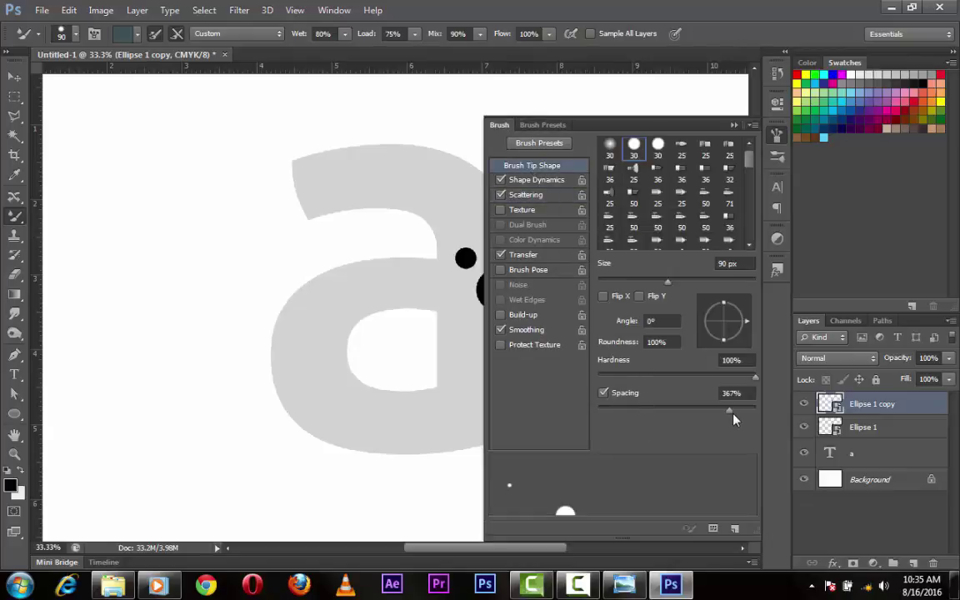
{"action": "left_click_drag", "start_coordinate": [745, 412], "coordinate": [753, 412]}
{"action": "left_click_drag", "start_coordinate": [668, 282], "coordinate": [606, 302]}
{"action": "mouse_move", "coordinate": [756, 416]}
{"action": "left_mouse_down"}
{"action": "mouse_move", "coordinate": [697, 414]}
{"action": "mouse_move", "coordinate": [726, 422]}
{"action": "left_mouse_up"}
Add a new empty Layer 1 and hide both circle layers.
{"action": "left_click", "coordinate": [733, 126]}
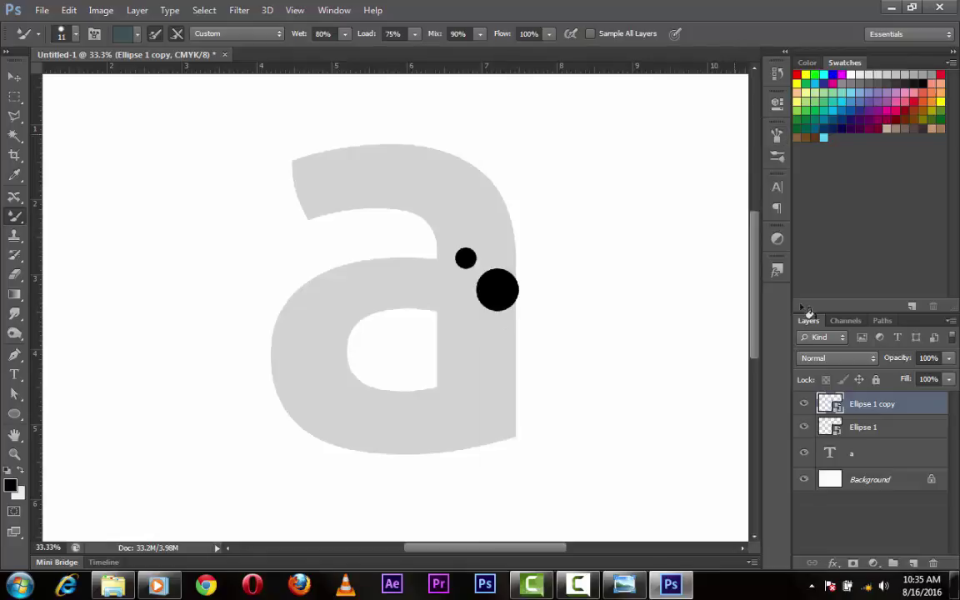
{"action": "left_click", "coordinate": [913, 563]}
{"action": "left_click", "coordinate": [804, 427]}
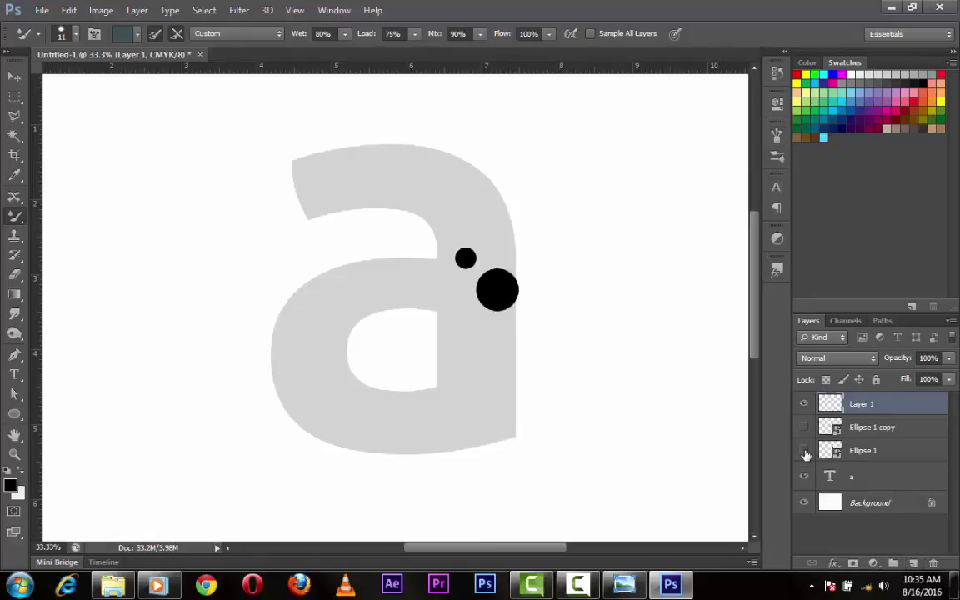
{"action": "left_click", "coordinate": [804, 450]}
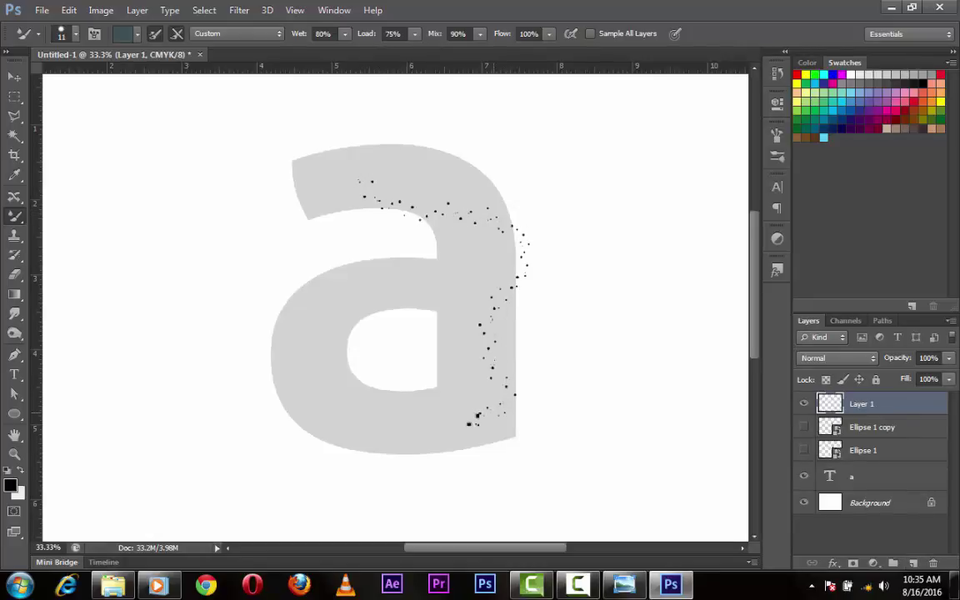
Paint black speckles along the bottom curve, inner curve and top arc of the 'a'.
{"action": "left_click_drag", "start_coordinate": [476, 416], "coordinate": [373, 431]}
{"action": "left_click_drag", "start_coordinate": [300, 341], "coordinate": [367, 297]}
{"action": "mouse_move", "coordinate": [442, 283]}
{"action": "left_mouse_down"}
{"action": "mouse_move", "coordinate": [451, 258]}
{"action": "mouse_move", "coordinate": [281, 184]}
{"action": "mouse_move", "coordinate": [489, 167]}
{"action": "mouse_move", "coordinate": [369, 180]}
{"action": "mouse_move", "coordinate": [398, 191]}
{"action": "mouse_move", "coordinate": [472, 261]}
{"action": "mouse_move", "coordinate": [467, 311]}
{"action": "left_mouse_up"}
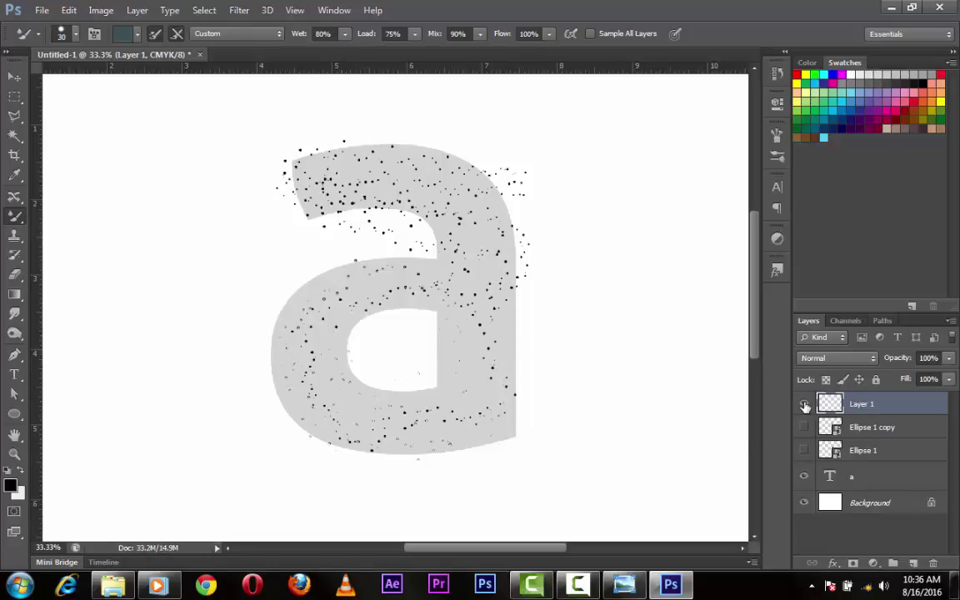
Hide Layer 1, add Layer 2 and stamp large black dots on the 'a' with an enlarged brush.
{"action": "left_click", "coordinate": [804, 403]}
{"action": "left_click", "coordinate": [913, 563]}
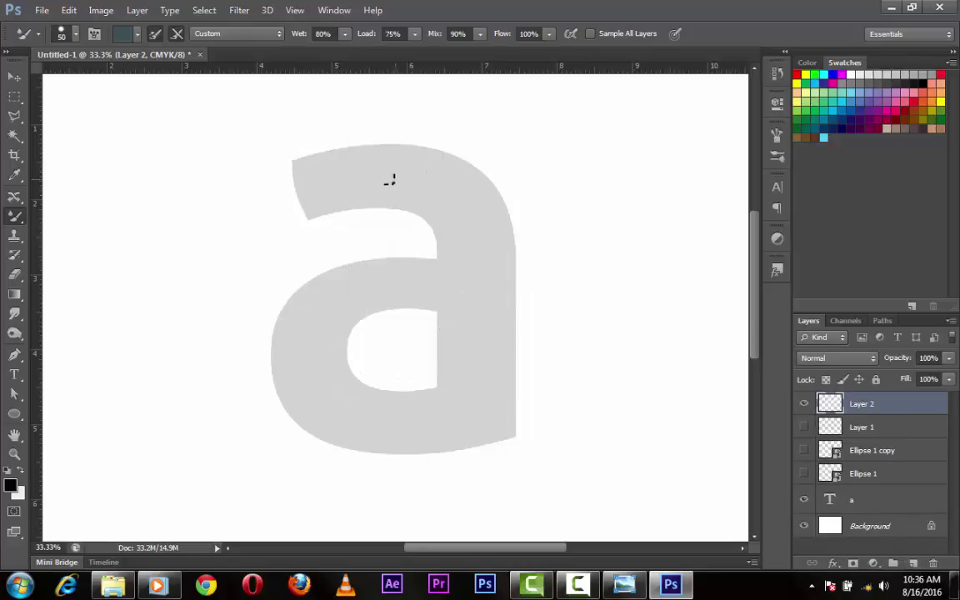
{"action": "left_click", "coordinate": [323, 165]}
{"action": "key", "text": "bracketright"}
{"action": "key", "text": "bracketright"}
{"action": "left_click", "coordinate": [239, 187]}
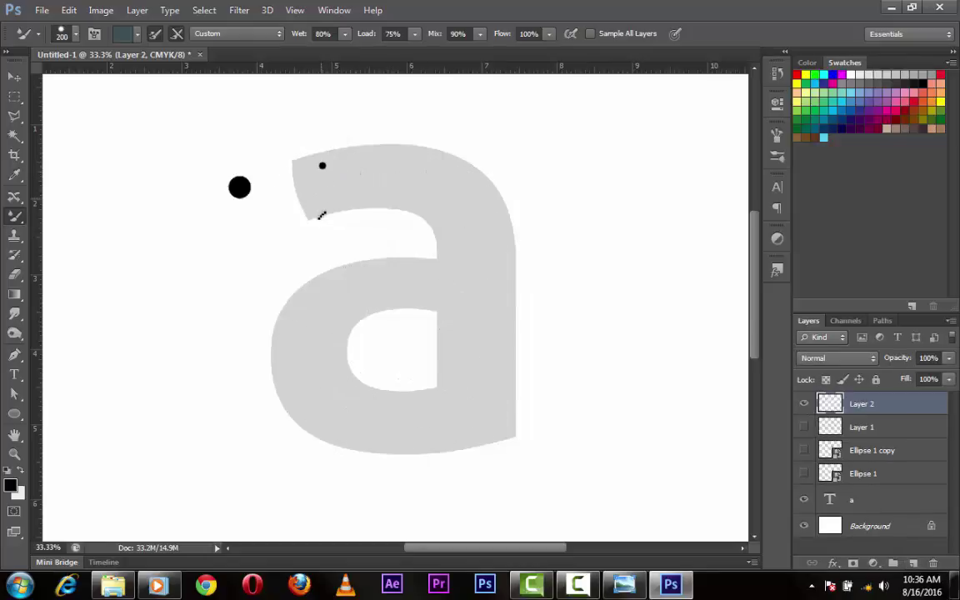
{"action": "left_click", "coordinate": [394, 227]}
{"action": "left_click", "coordinate": [344, 322]}
Stamp more black dots of varied sizes around and across the 'a' on Layer 2.
{"action": "left_click", "coordinate": [452, 284]}
{"action": "left_click", "coordinate": [491, 335]}
{"action": "left_click", "coordinate": [587, 412]}
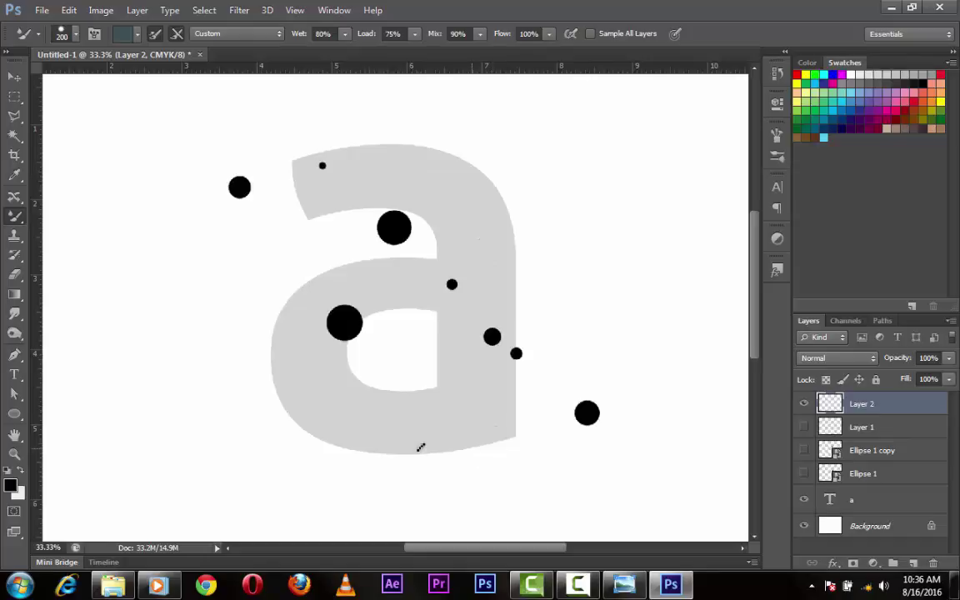
{"action": "left_click", "coordinate": [440, 512]}
{"action": "left_click", "coordinate": [268, 474]}
{"action": "left_click", "coordinate": [308, 342]}
{"action": "left_click", "coordinate": [317, 274]}
{"action": "left_click", "coordinate": [416, 231]}
{"action": "left_click", "coordinate": [442, 252]}
{"action": "left_click", "coordinate": [461, 141]}
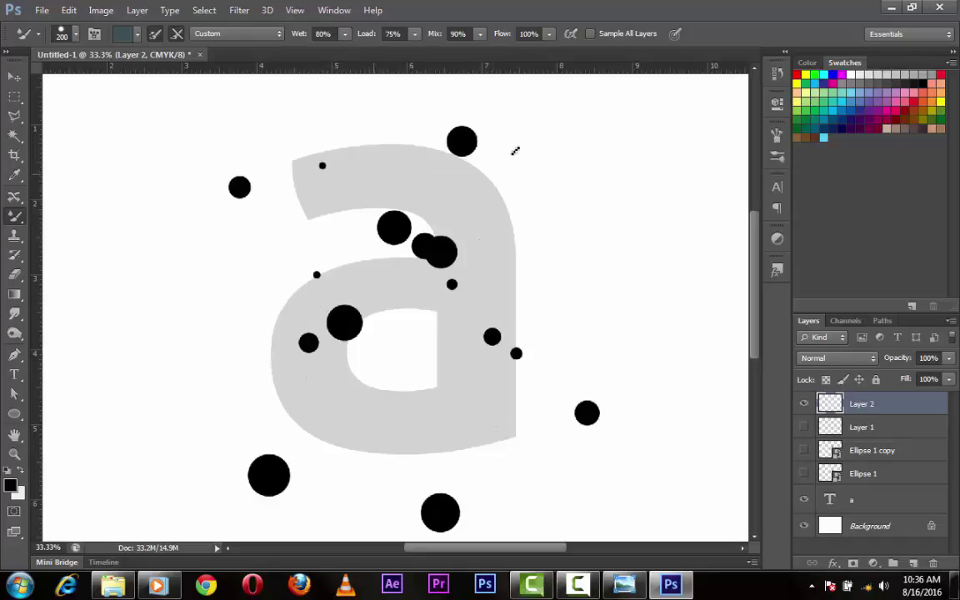
{"action": "left_click", "coordinate": [463, 194]}
{"action": "left_click", "coordinate": [440, 407]}
{"action": "left_click", "coordinate": [422, 456]}
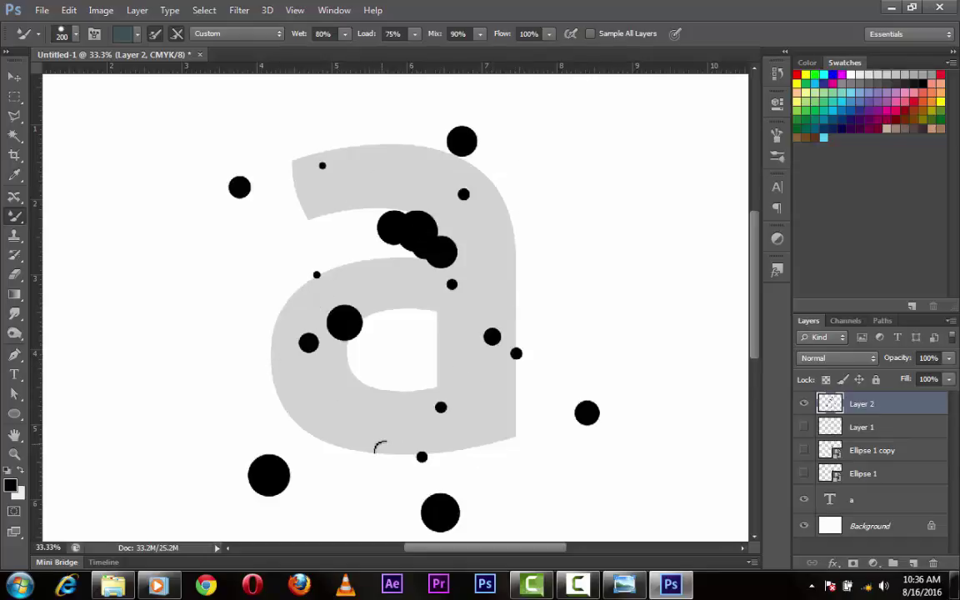
{"action": "left_click", "coordinate": [391, 475]}
{"action": "left_click", "coordinate": [346, 405]}
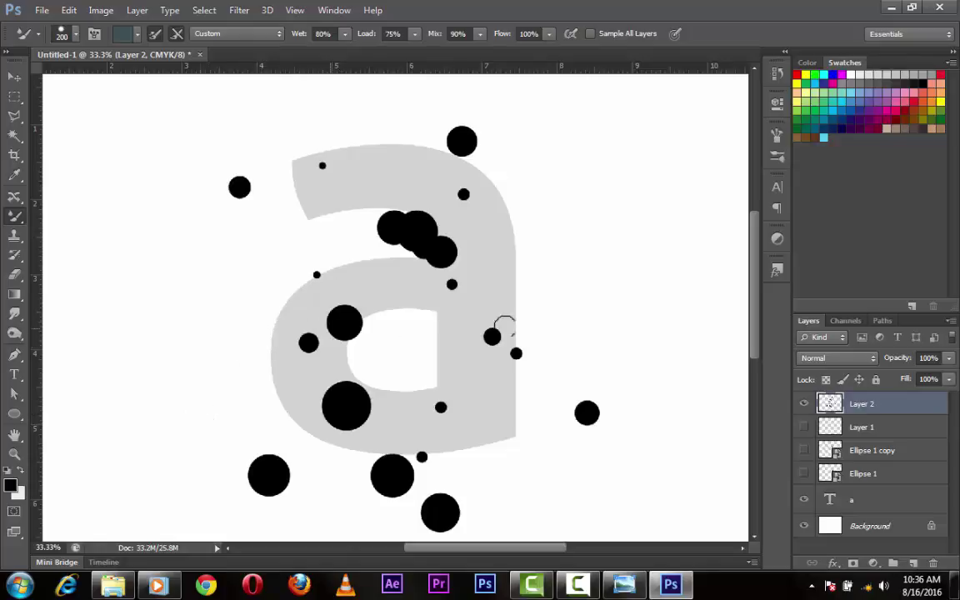
Hide Layer 2, add Layer 3 and brush scattered smaller dots over and around the 'a'.
{"action": "left_click", "coordinate": [804, 403]}
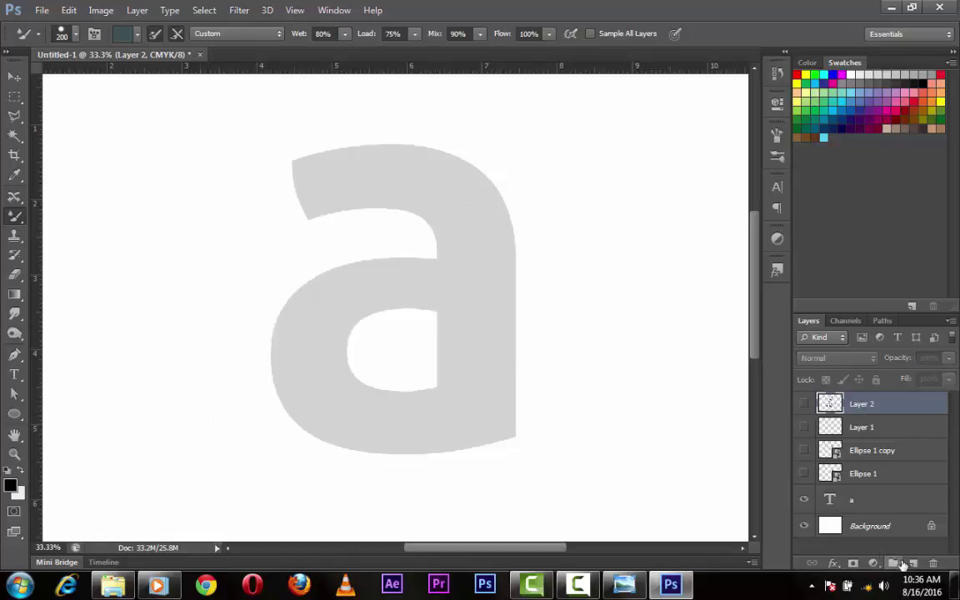
{"action": "left_click", "coordinate": [913, 563]}
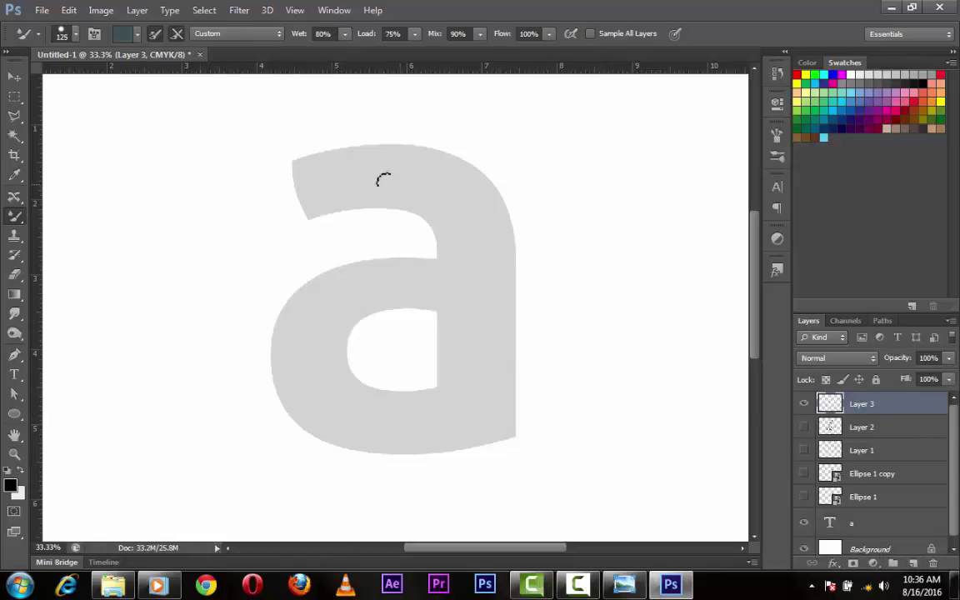
{"action": "key", "text": "bracketleft"}
{"action": "key", "text": "bracketleft"}
{"action": "key", "text": "bracketleft"}
{"action": "mouse_move", "coordinate": [340, 156]}
{"action": "left_mouse_down"}
{"action": "mouse_move", "coordinate": [323, 206]}
{"action": "mouse_move", "coordinate": [392, 208]}
{"action": "mouse_move", "coordinate": [466, 250]}
{"action": "mouse_move", "coordinate": [492, 333]}
{"action": "mouse_move", "coordinate": [470, 426]}
{"action": "mouse_move", "coordinate": [435, 466]}
{"action": "mouse_move", "coordinate": [275, 392]}
{"action": "mouse_move", "coordinate": [275, 275]}
{"action": "mouse_move", "coordinate": [324, 403]}
{"action": "mouse_move", "coordinate": [270, 330]}
{"action": "left_mouse_up"}
{"action": "mouse_move", "coordinate": [302, 161]}
{"action": "left_mouse_down"}
{"action": "mouse_move", "coordinate": [288, 193]}
{"action": "mouse_move", "coordinate": [406, 149]}
{"action": "mouse_move", "coordinate": [532, 205]}
{"action": "left_mouse_up"}
{"action": "mouse_move", "coordinate": [533, 252]}
{"action": "left_mouse_down"}
{"action": "mouse_move", "coordinate": [457, 191]}
{"action": "mouse_move", "coordinate": [434, 131]}
{"action": "left_mouse_up"}
{"action": "mouse_move", "coordinate": [366, 257]}
{"action": "left_mouse_down"}
{"action": "mouse_move", "coordinate": [390, 313]}
{"action": "mouse_move", "coordinate": [487, 376]}
{"action": "mouse_move", "coordinate": [525, 433]}
{"action": "left_mouse_up"}
{"action": "mouse_move", "coordinate": [354, 424]}
{"action": "left_mouse_down"}
{"action": "mouse_move", "coordinate": [291, 407]}
{"action": "mouse_move", "coordinate": [200, 258]}
{"action": "mouse_move", "coordinate": [143, 247]}
{"action": "left_mouse_up"}
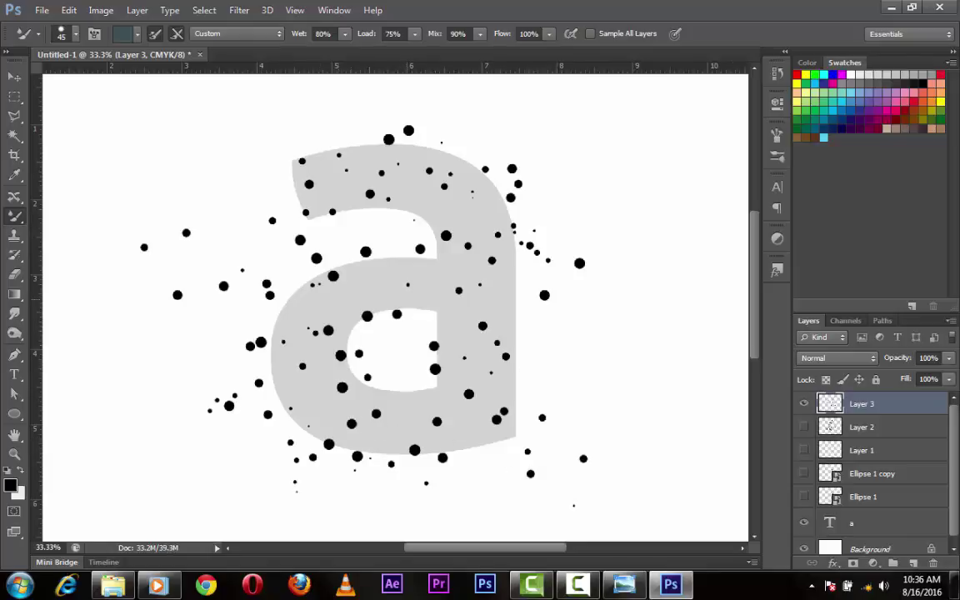
{"action": "left_click_drag", "start_coordinate": [250, 275], "coordinate": [59, 370]}
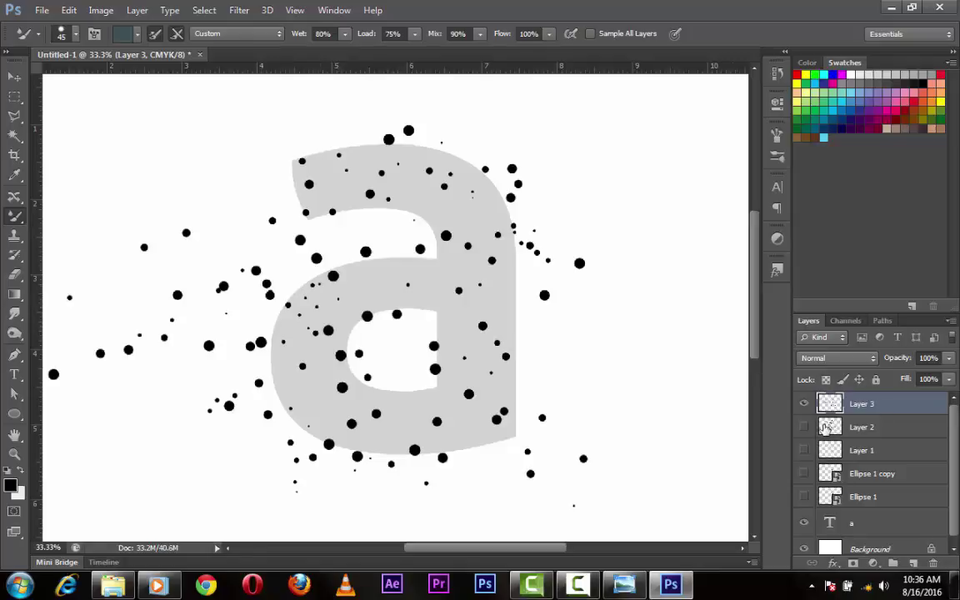
Toggle Layer 3's dots to compare, then leave Layer 3 hidden.
{"action": "left_click", "coordinate": [804, 403]}
{"action": "left_click", "coordinate": [804, 404]}
{"action": "left_click", "coordinate": [804, 403]}
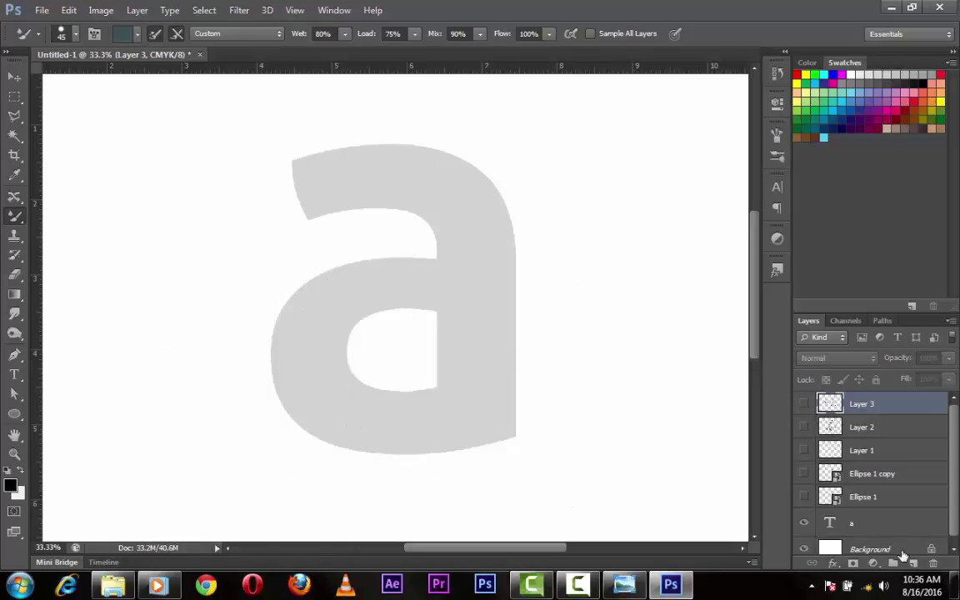
Add Layer 4, test a huge 700 px brush disc, then undo it and shrink the brush.
{"action": "key", "text": "ctrl+shift+alt+n"}
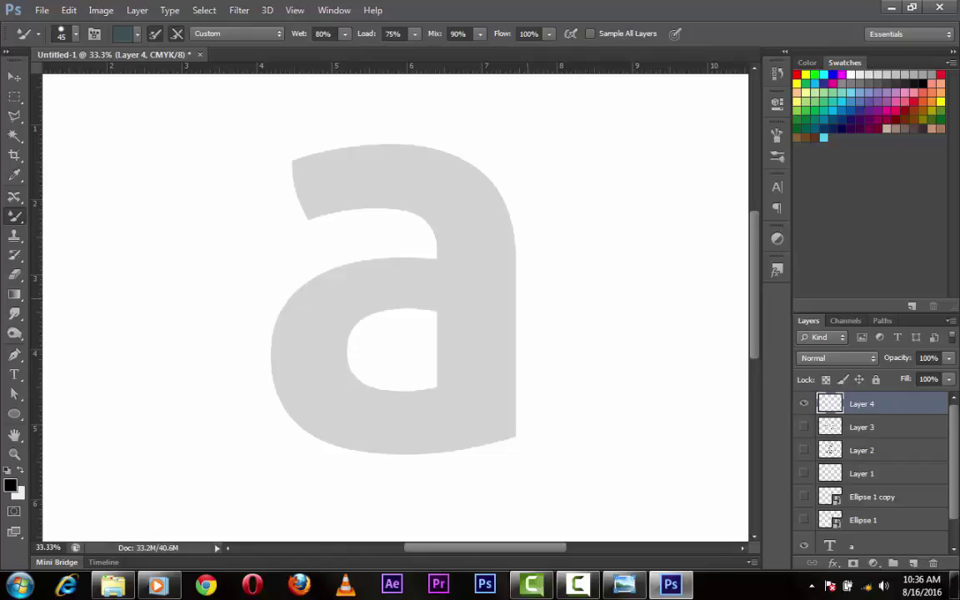
{"action": "left_click", "coordinate": [459, 218]}
{"action": "key", "text": "bracketright"}
{"action": "key", "text": "bracketright"}
{"action": "key", "text": "bracketright"}
{"action": "left_click", "coordinate": [437, 330]}
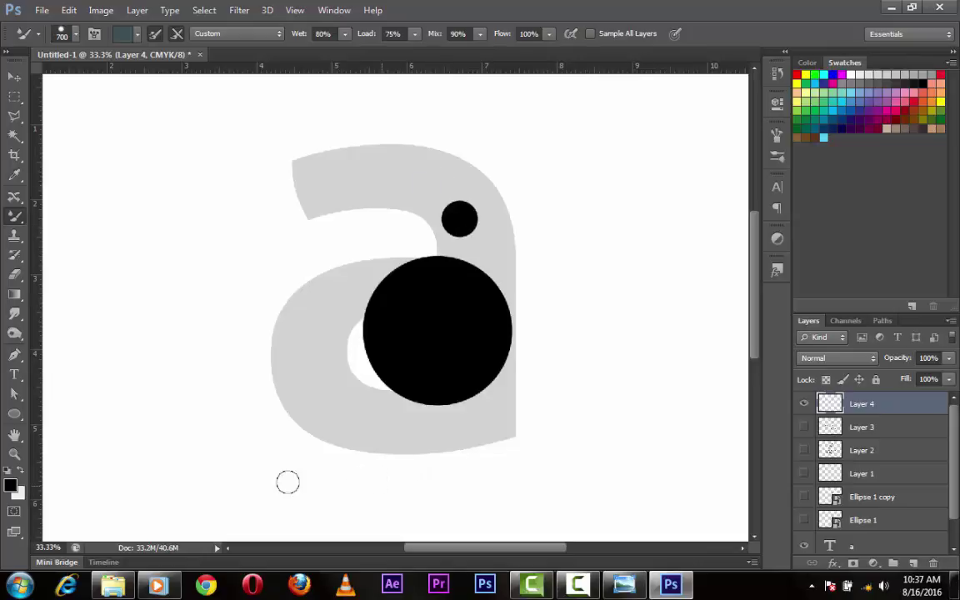
{"action": "left_click_drag", "start_coordinate": [414, 196], "coordinate": [292, 125]}
{"action": "left_click_drag", "start_coordinate": [493, 402], "coordinate": [421, 266]}
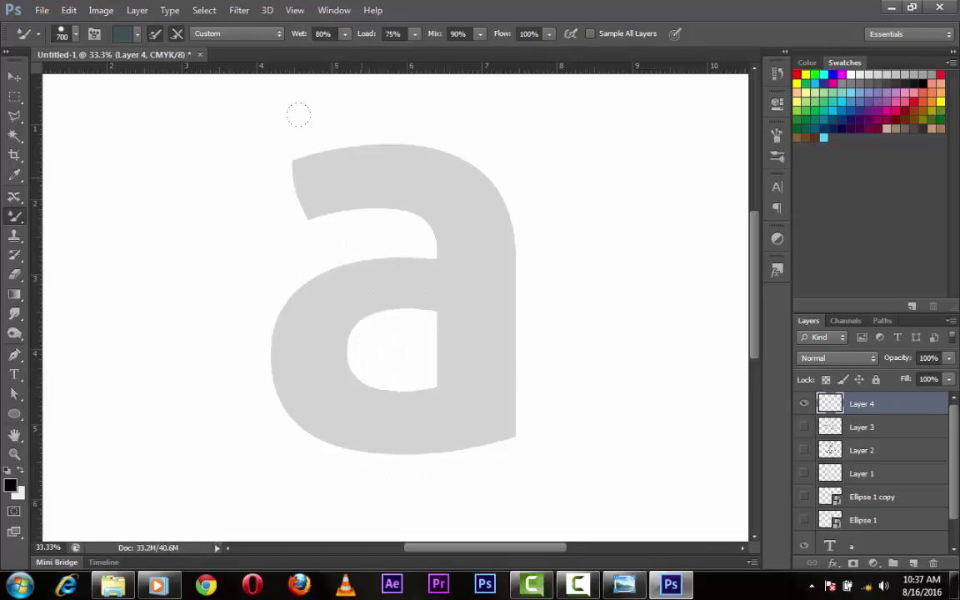
{"action": "key", "text": "ctrl+alt+z"}
{"action": "key", "text": "ctrl+alt+z"}
{"action": "key", "text": "bracketleft"}
{"action": "key", "text": "bracketleft"}
{"action": "key", "text": "bracketleft"}
Stamp black dots with a 150 px brush over and around the 'a' on Layer 4.
{"action": "left_click", "coordinate": [434, 187]}
{"action": "left_click", "coordinate": [406, 258]}
{"action": "left_click", "coordinate": [546, 251]}
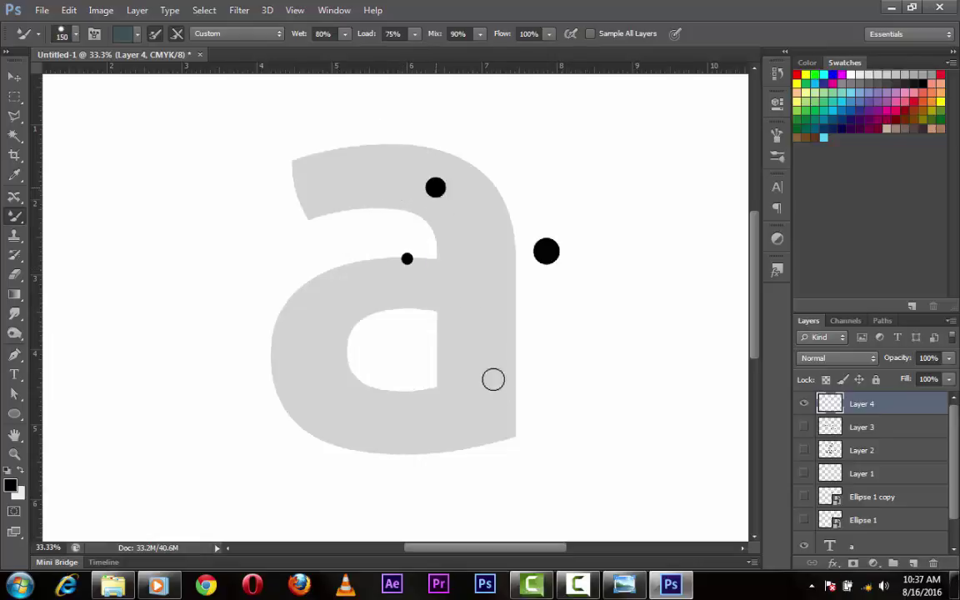
{"action": "left_click", "coordinate": [567, 348]}
{"action": "left_click", "coordinate": [411, 414]}
{"action": "left_click", "coordinate": [406, 513]}
{"action": "left_click", "coordinate": [358, 126]}
{"action": "left_click", "coordinate": [231, 192]}
{"action": "left_click", "coordinate": [300, 396]}
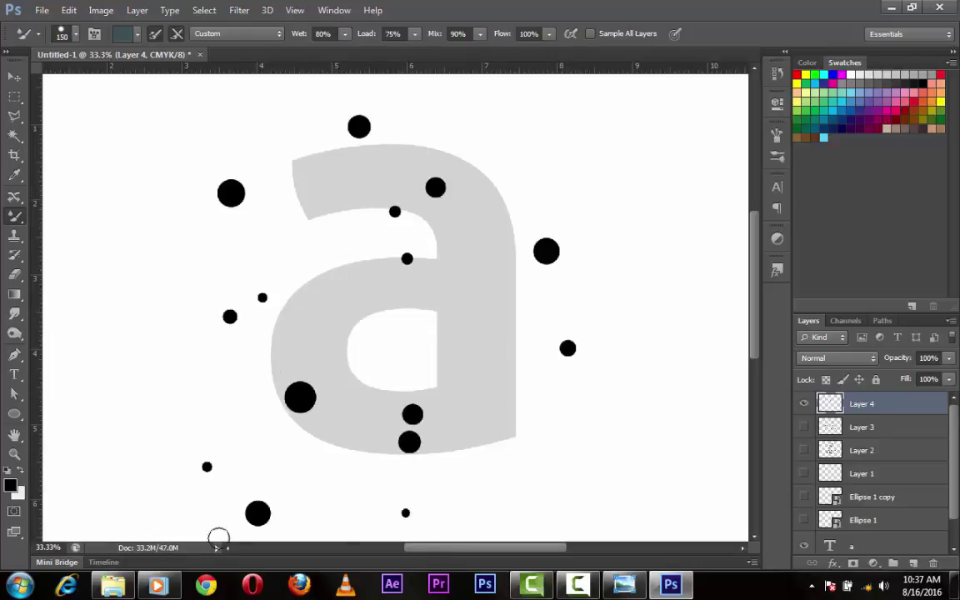
{"action": "left_click", "coordinate": [433, 248]}
{"action": "left_click", "coordinate": [531, 388]}
{"action": "left_click", "coordinate": [650, 479]}
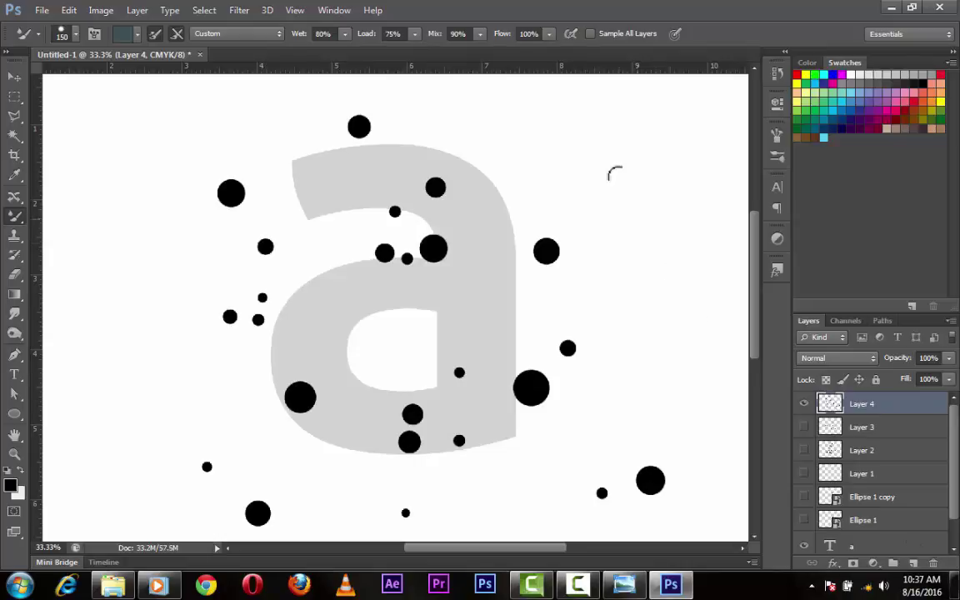
Add more black dots across the canvas and around the letter's top and left.
{"action": "left_click", "coordinate": [600, 152]}
{"action": "left_click", "coordinate": [488, 84]}
{"action": "left_click", "coordinate": [360, 309]}
{"action": "left_click", "coordinate": [222, 290]}
{"action": "left_click", "coordinate": [132, 298]}
{"action": "left_click", "coordinate": [124, 451]}
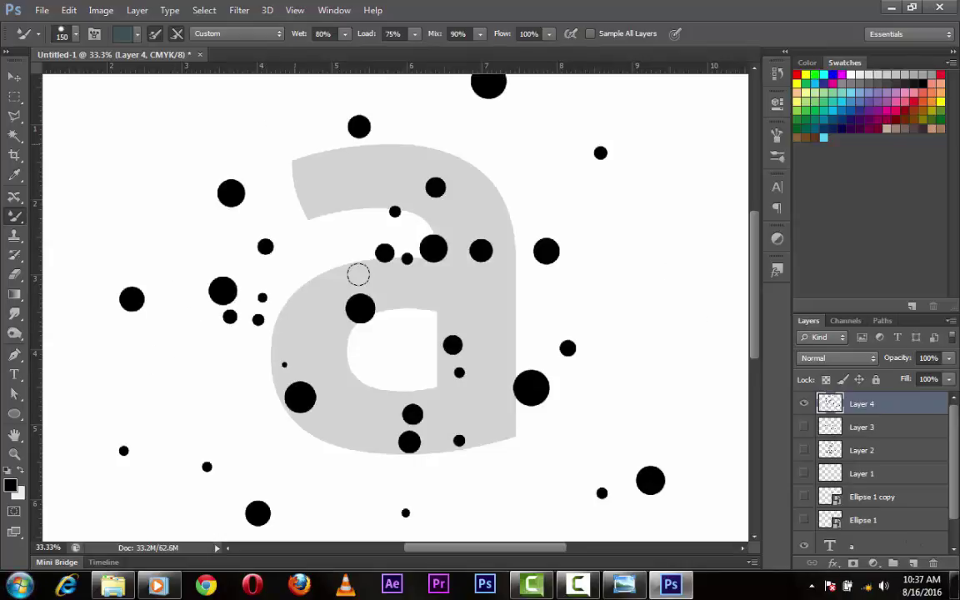
{"action": "left_click", "coordinate": [283, 121]}
{"action": "left_click", "coordinate": [348, 201]}
{"action": "left_click", "coordinate": [247, 282]}
{"action": "key", "text": "v"}
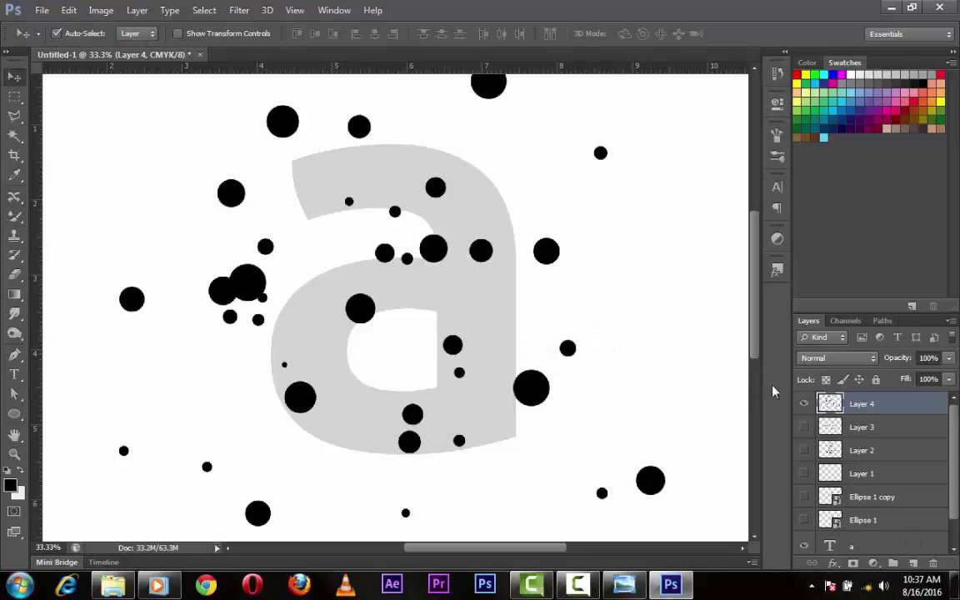
Load the 'a' text shape as a selection and preview deleting Layer 4's dots.
{"action": "left_click", "coordinate": [830, 548], "text": "ctrl"}
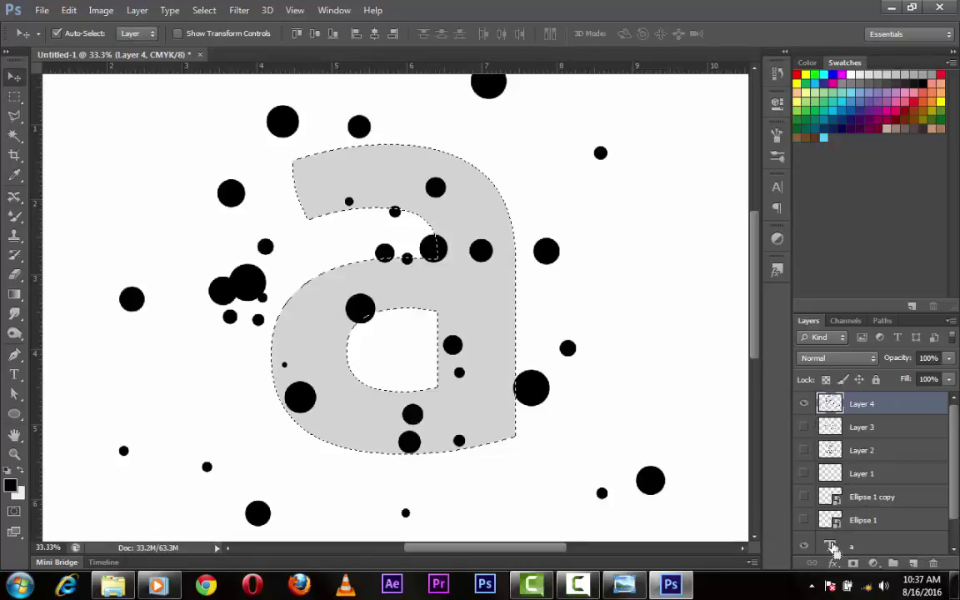
{"action": "key", "text": "l"}
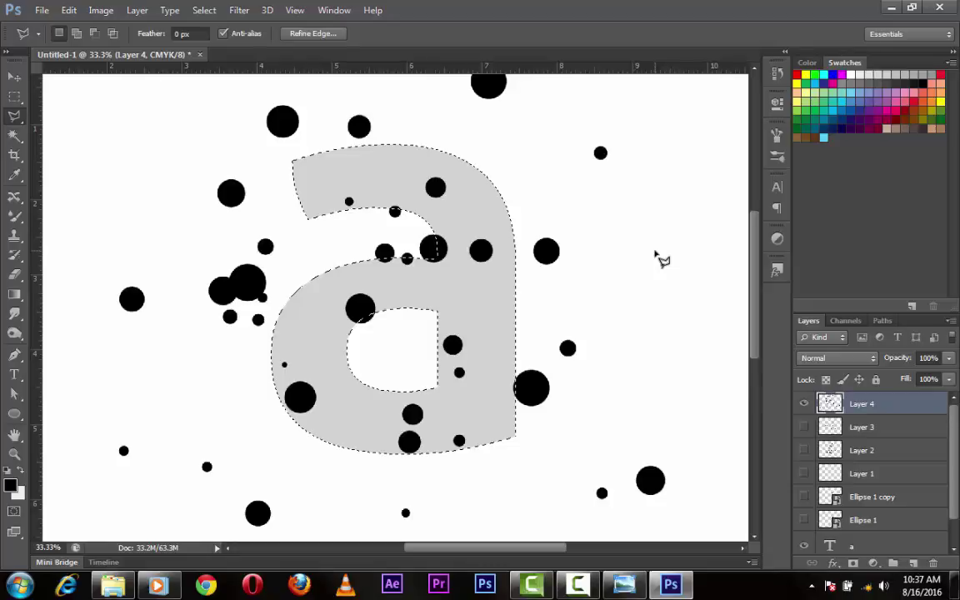
{"action": "key", "text": "Delete"}
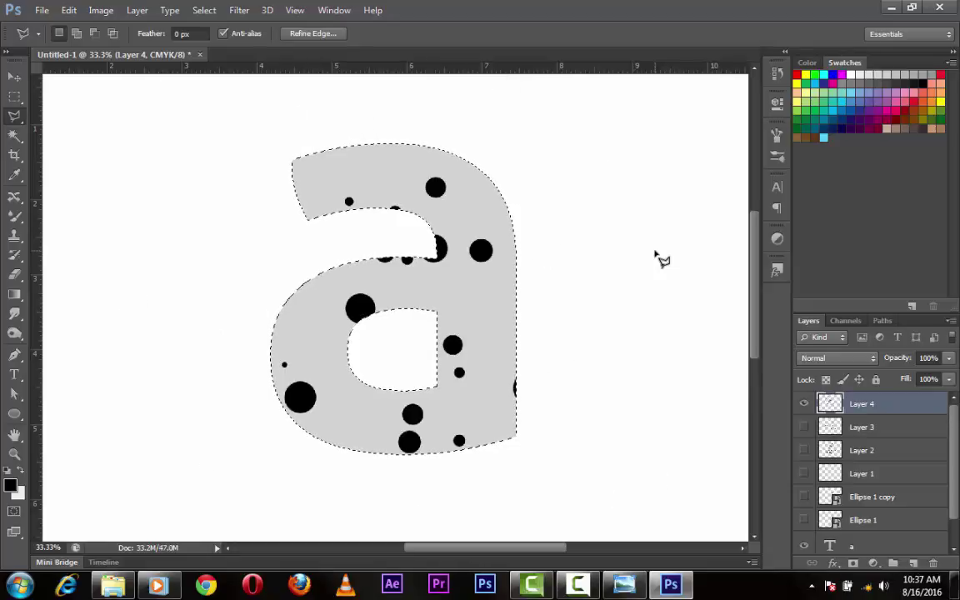
Cycle through Layers 3, 2 and 1, showing and selecting each, then adjust dot-layer visibility.
{"action": "left_click", "coordinate": [803, 404]}
{"action": "left_click", "coordinate": [803, 426]}
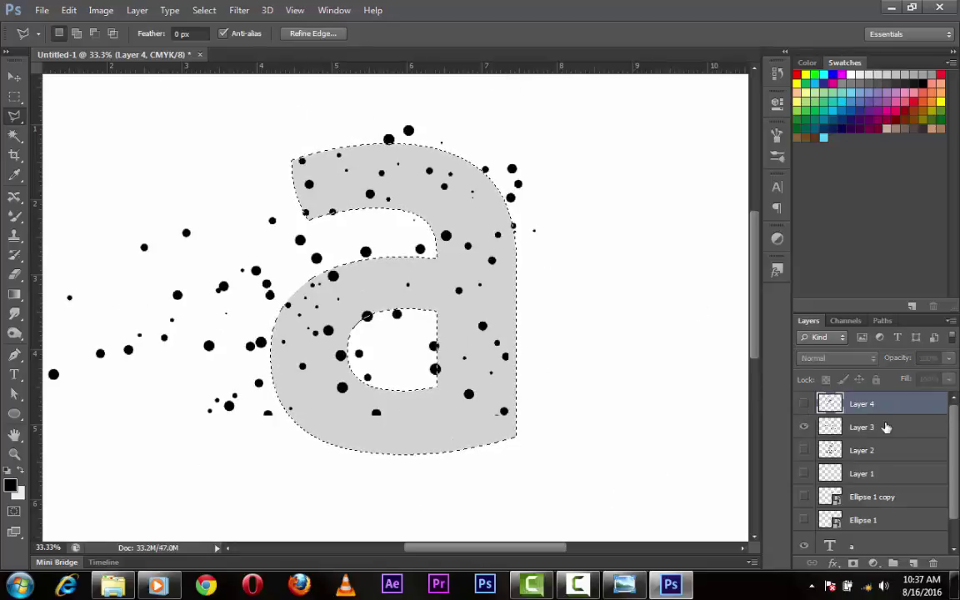
{"action": "left_click", "coordinate": [883, 426]}
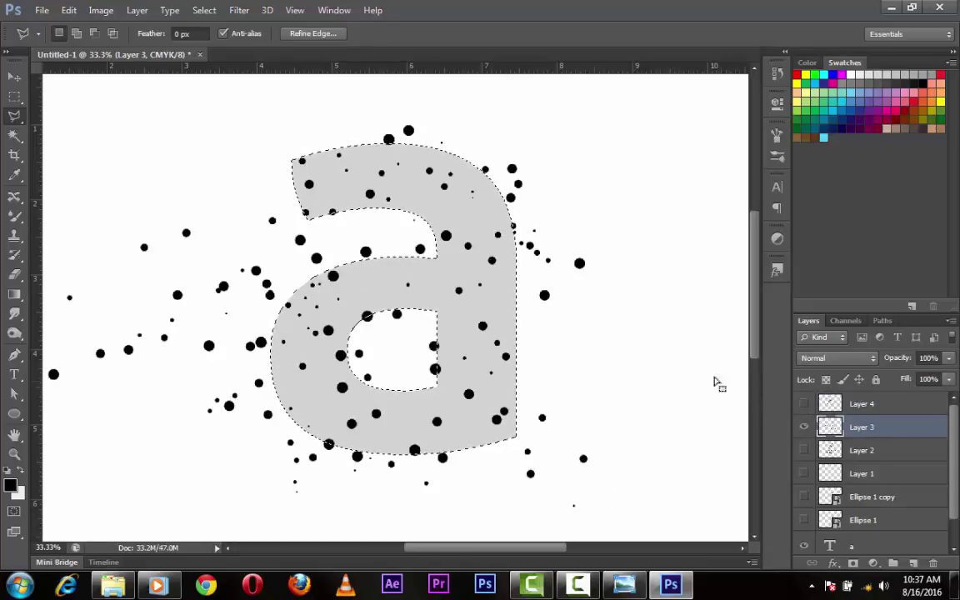
{"action": "left_click", "coordinate": [803, 426]}
{"action": "left_click", "coordinate": [803, 450]}
{"action": "left_click", "coordinate": [868, 450]}
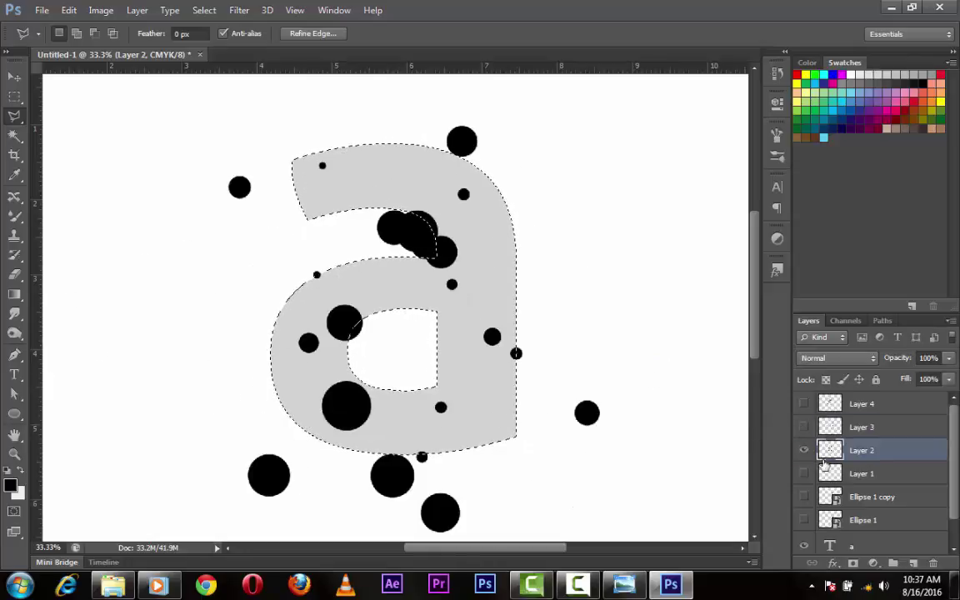
{"action": "left_click", "coordinate": [803, 450]}
{"action": "left_click", "coordinate": [803, 473]}
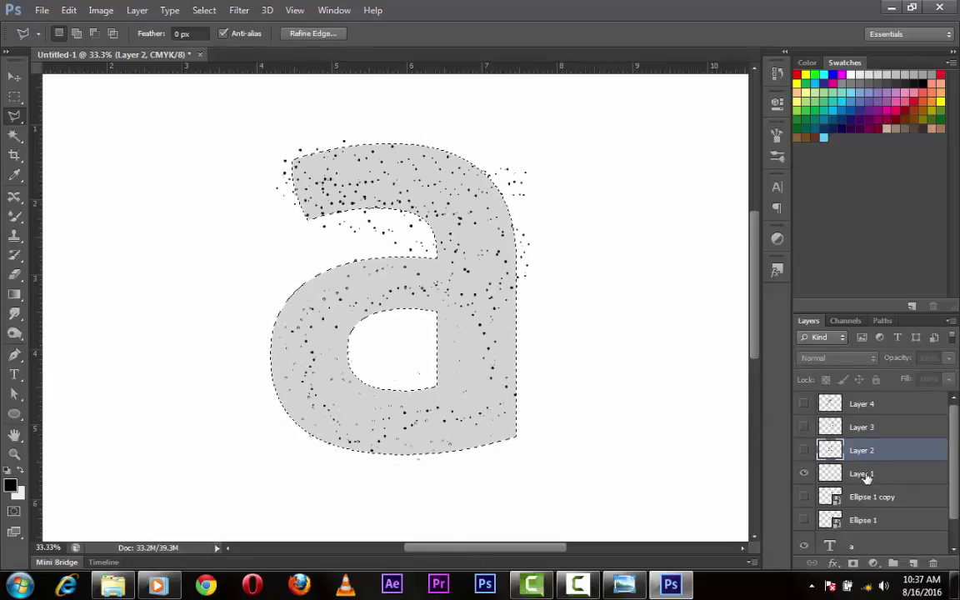
{"action": "left_click", "coordinate": [865, 473]}
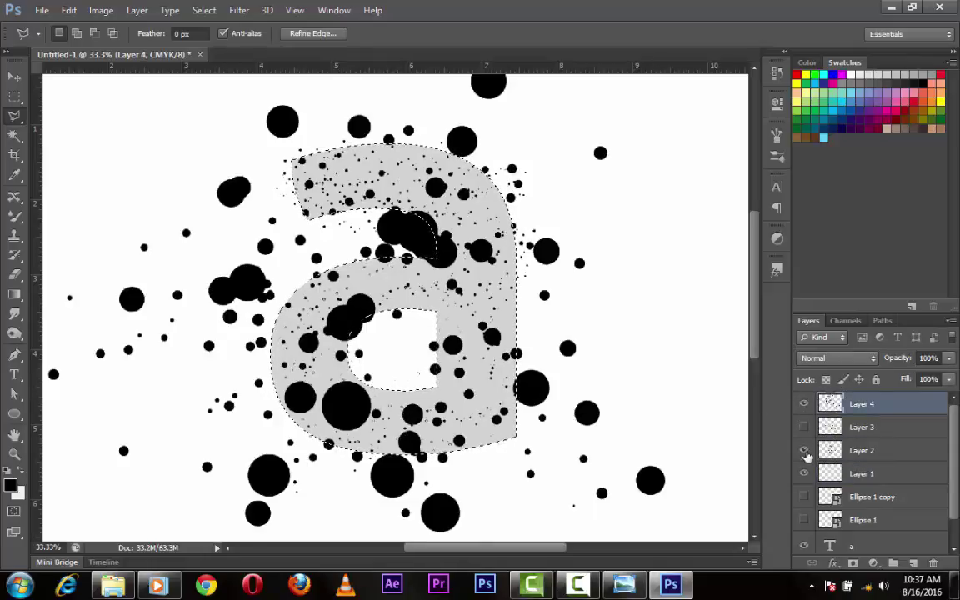
{"action": "left_click_drag", "start_coordinate": [807, 462], "coordinate": [810, 426]}
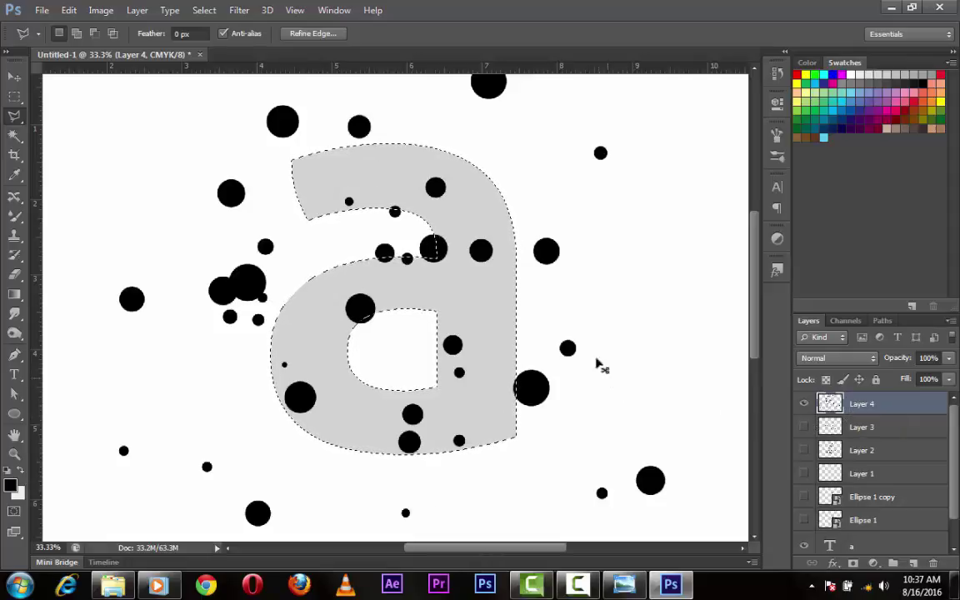
Deselect and trace a polygonal lasso outline around the top and left side of the 'a'.
{"action": "key", "text": "ctrl+d"}
{"action": "left_click", "coordinate": [428, 131]}
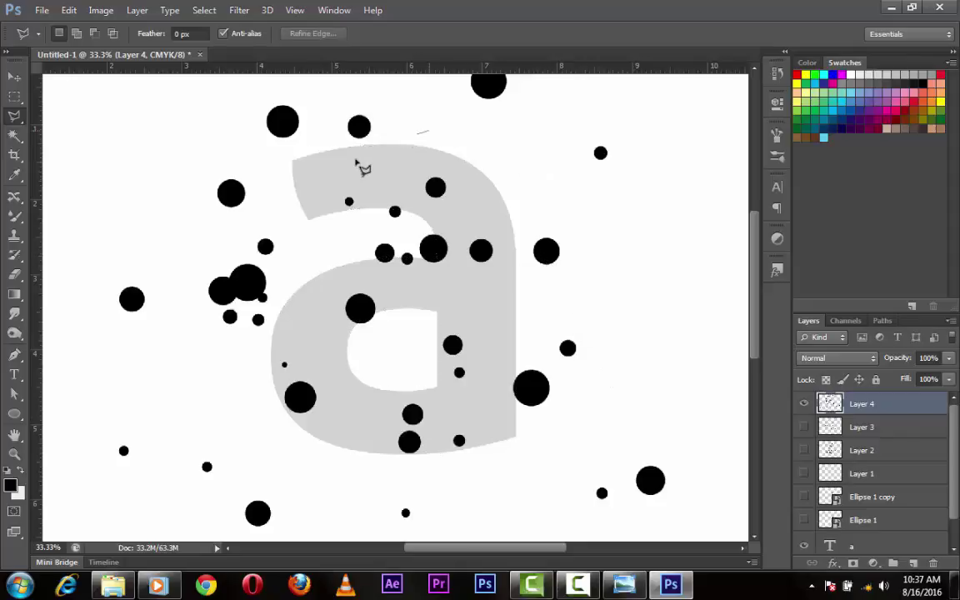
{"action": "left_click", "coordinate": [327, 153]}
{"action": "left_click", "coordinate": [275, 180]}
{"action": "left_click", "coordinate": [309, 250]}
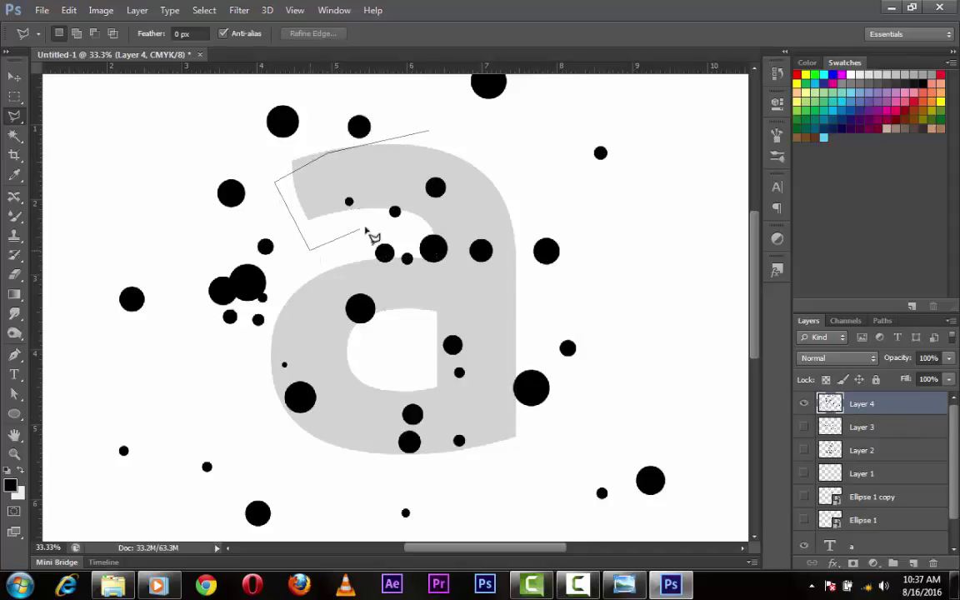
{"action": "left_click", "coordinate": [366, 235]}
{"action": "left_click", "coordinate": [319, 276]}
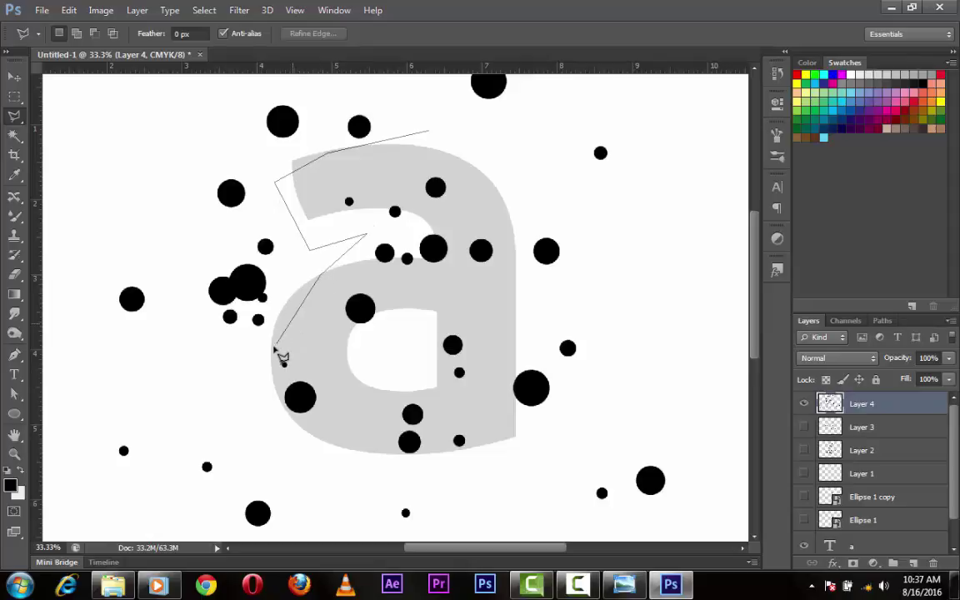
{"action": "left_click", "coordinate": [257, 388]}
{"action": "left_click", "coordinate": [281, 445]}
Close the outline around the 'a', invert it and delete Layer 4's dots outside the letter.
{"action": "left_click", "coordinate": [446, 479]}
{"action": "left_click", "coordinate": [548, 464]}
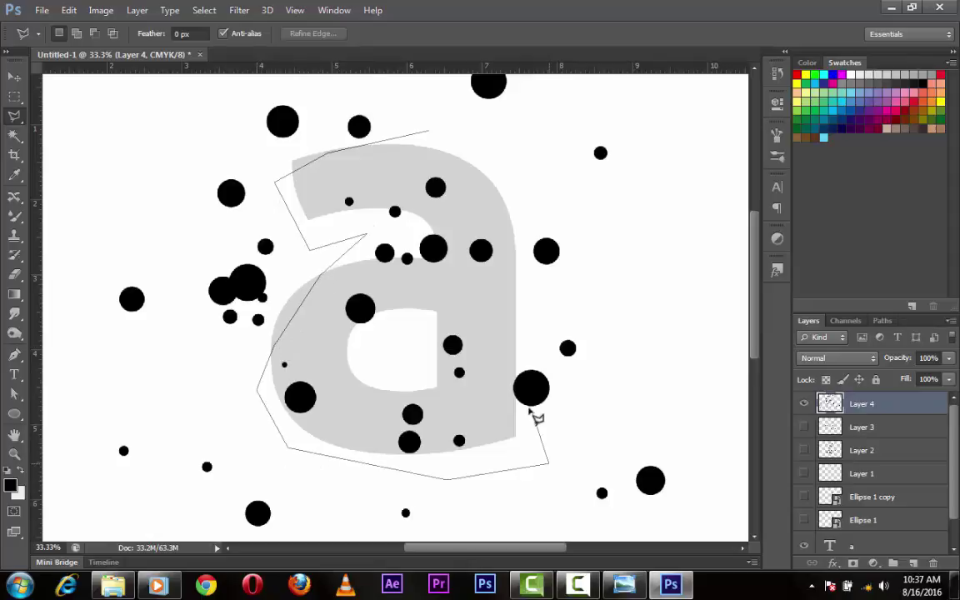
{"action": "left_click", "coordinate": [508, 414]}
{"action": "left_click", "coordinate": [508, 358]}
{"action": "left_click", "coordinate": [539, 304]}
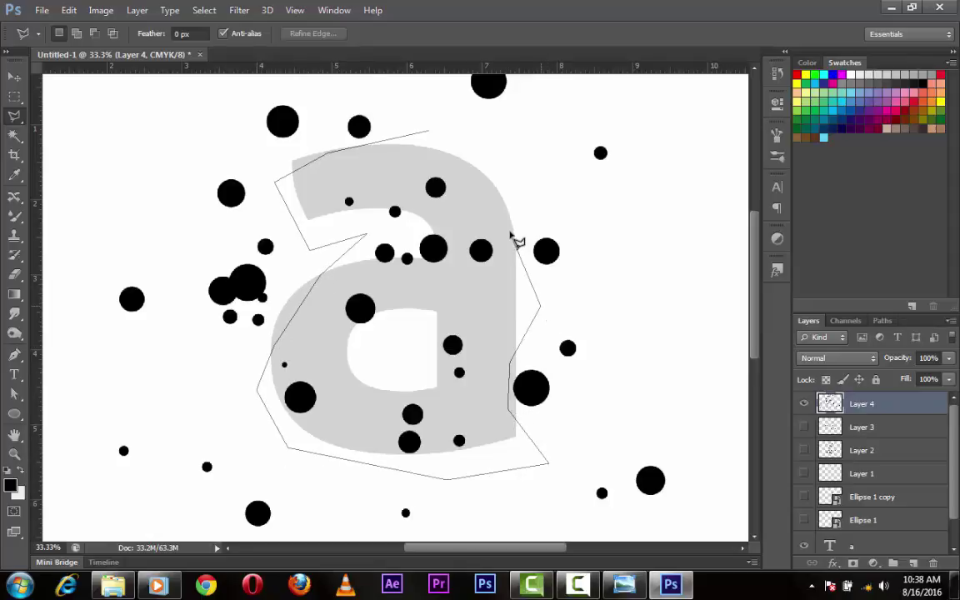
{"action": "double_click", "coordinate": [497, 135]}
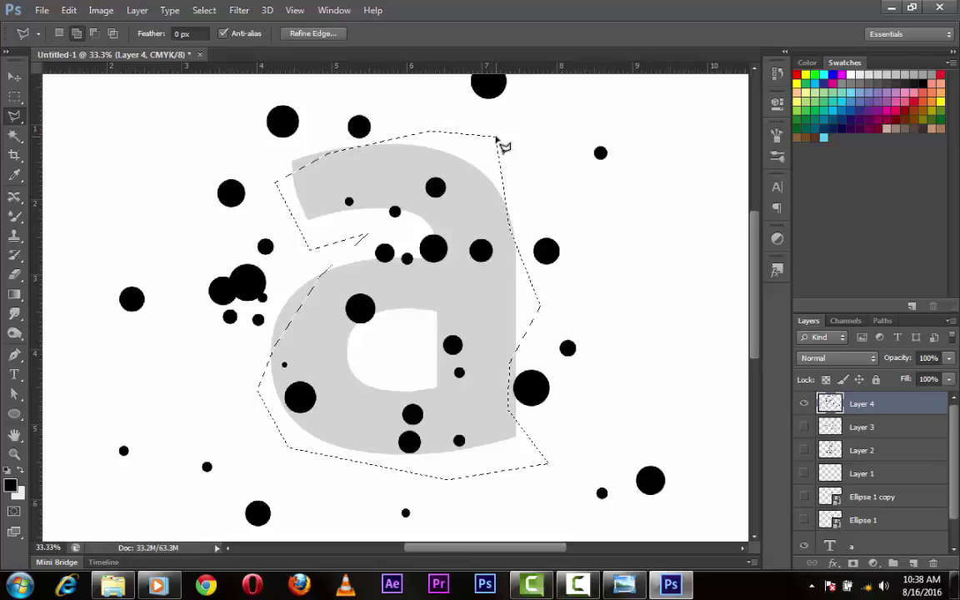
{"action": "key", "text": "ctrl+shift+i"}
{"action": "key", "text": "Delete"}
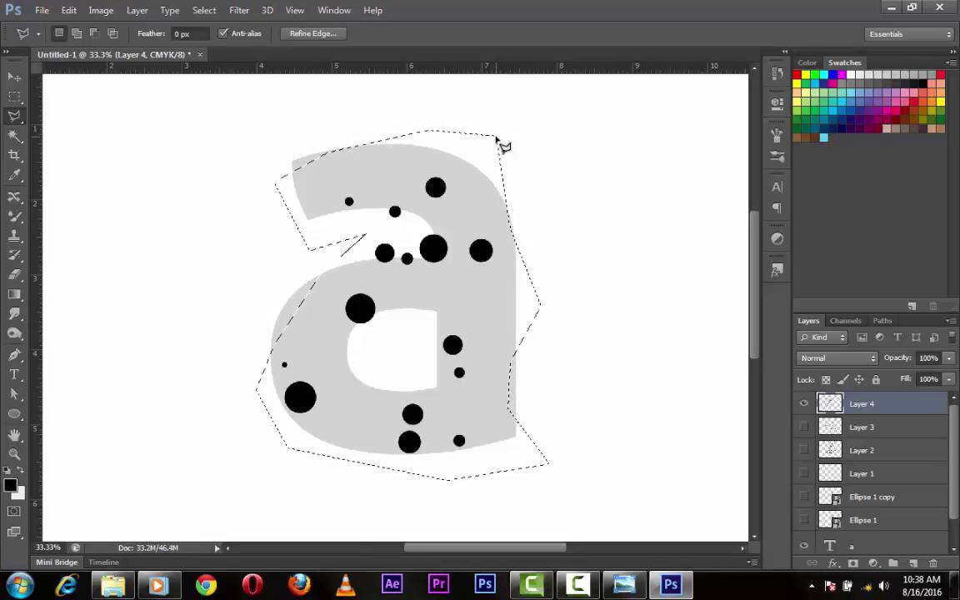
{"action": "key", "text": "ctrl+d"}
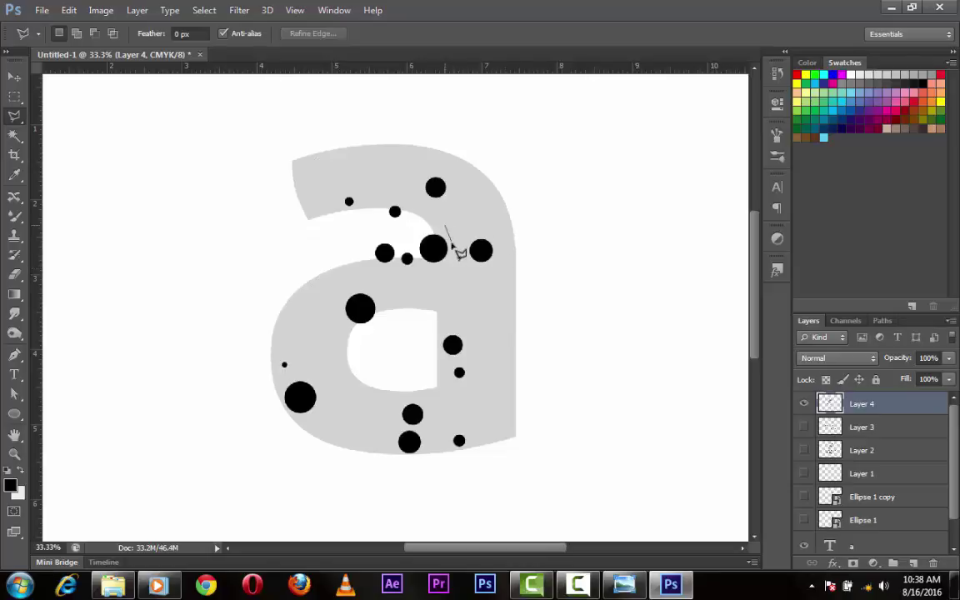
{"action": "key", "text": "Escape"}
Hide Layer 4 and show and select Layer 3 for editing.
{"action": "left_click", "coordinate": [804, 403]}
{"action": "left_click", "coordinate": [804, 427]}
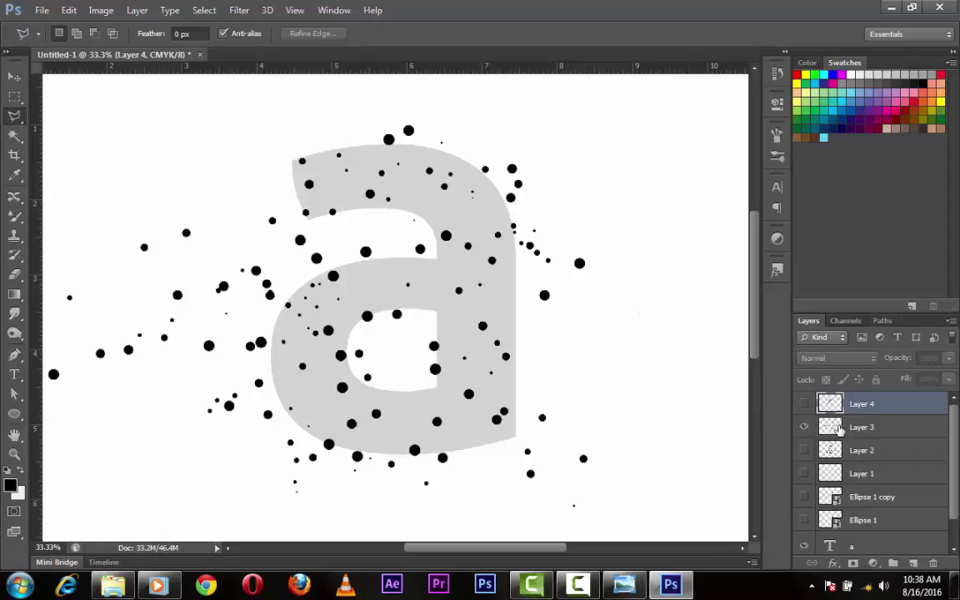
{"action": "left_click", "coordinate": [833, 427]}
Lasso the 'a', delete Layer 3's dots outside it, then show Layer 2 instead.
{"action": "mouse_move", "coordinate": [274, 157]}
{"action": "left_mouse_down"}
{"action": "mouse_move", "coordinate": [342, 240]}
{"action": "mouse_move", "coordinate": [427, 241]}
{"action": "mouse_move", "coordinate": [406, 261]}
{"action": "mouse_move", "coordinate": [349, 249]}
{"action": "mouse_move", "coordinate": [344, 269]}
{"action": "mouse_move", "coordinate": [286, 306]}
{"action": "mouse_move", "coordinate": [269, 400]}
{"action": "mouse_move", "coordinate": [287, 432]}
{"action": "mouse_move", "coordinate": [363, 490]}
{"action": "mouse_move", "coordinate": [426, 480]}
{"action": "mouse_move", "coordinate": [432, 455]}
{"action": "mouse_move", "coordinate": [439, 477]}
{"action": "mouse_move", "coordinate": [462, 475]}
{"action": "mouse_move", "coordinate": [527, 434]}
{"action": "mouse_move", "coordinate": [524, 223]}
{"action": "mouse_move", "coordinate": [495, 205]}
{"action": "mouse_move", "coordinate": [495, 158]}
{"action": "mouse_move", "coordinate": [444, 152]}
{"action": "mouse_move", "coordinate": [437, 137]}
{"action": "mouse_move", "coordinate": [407, 154]}
{"action": "mouse_move", "coordinate": [367, 117]}
{"action": "mouse_move", "coordinate": [269, 122]}
{"action": "left_mouse_up"}
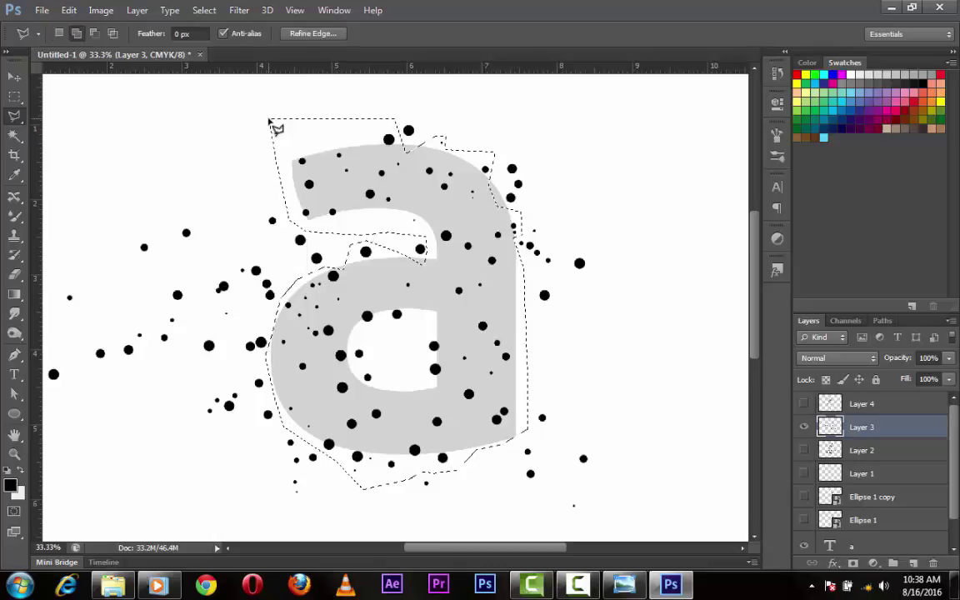
{"action": "key", "text": "ctrl+shift+i"}
{"action": "key", "text": "Delete"}
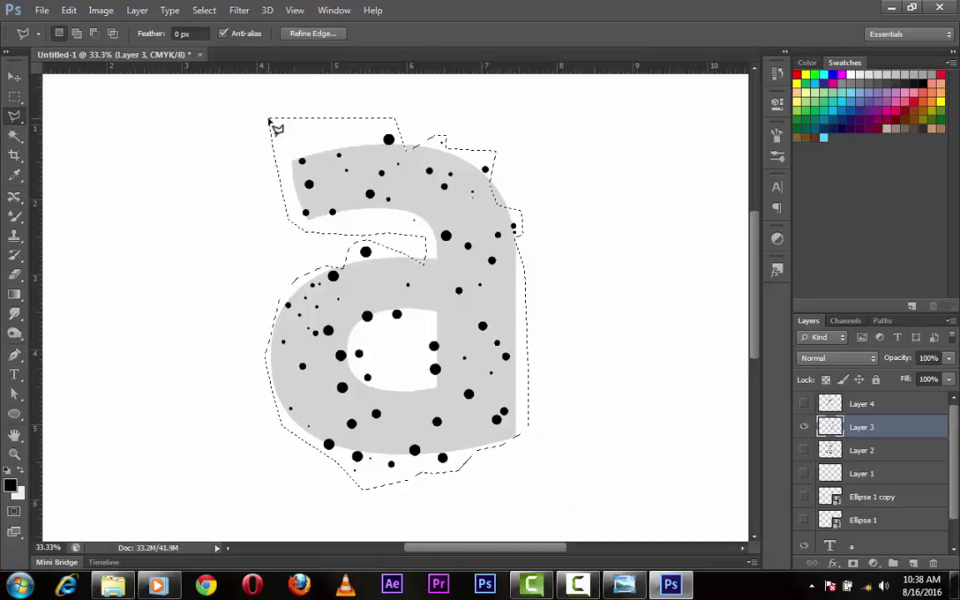
{"action": "key", "text": "ctrl+d"}
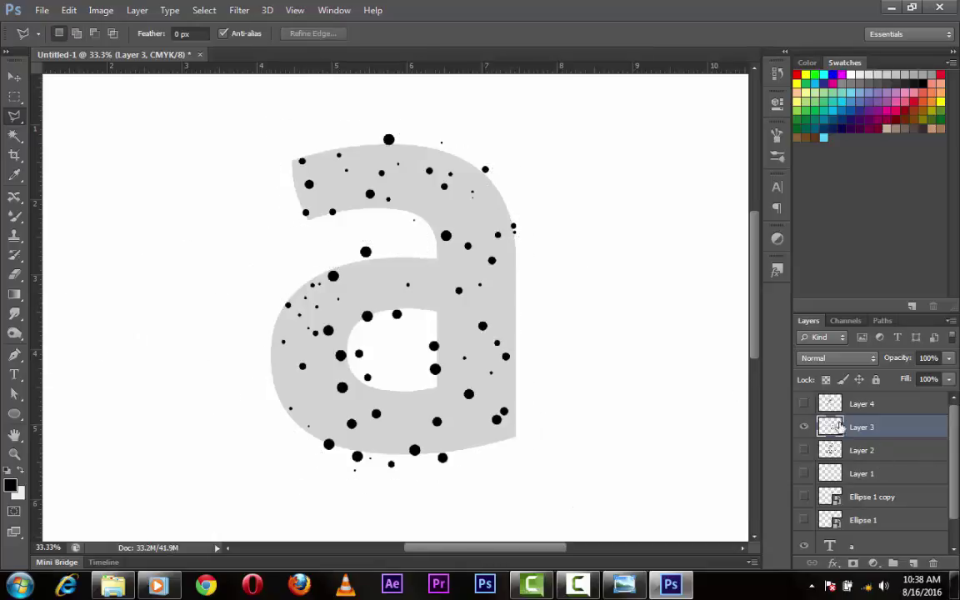
{"action": "left_click", "coordinate": [804, 426]}
{"action": "left_click", "coordinate": [803, 450]}
On Layer 2, lasso-select and clear the overlapping dot cluster near the letter's top.
{"action": "left_click", "coordinate": [863, 451]}
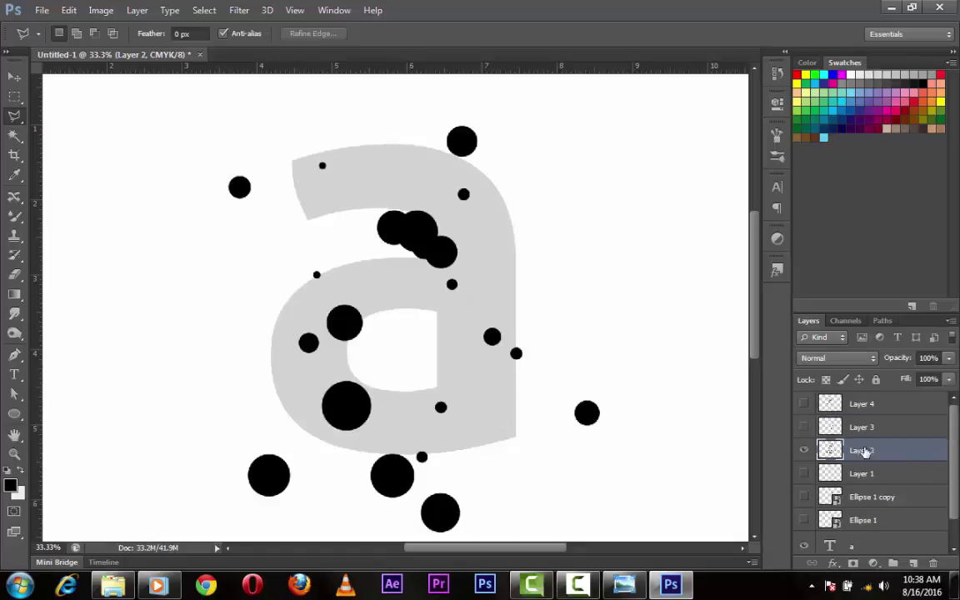
{"action": "left_click", "coordinate": [418, 203]}
{"action": "left_click", "coordinate": [471, 223]}
{"action": "left_click", "coordinate": [471, 275]}
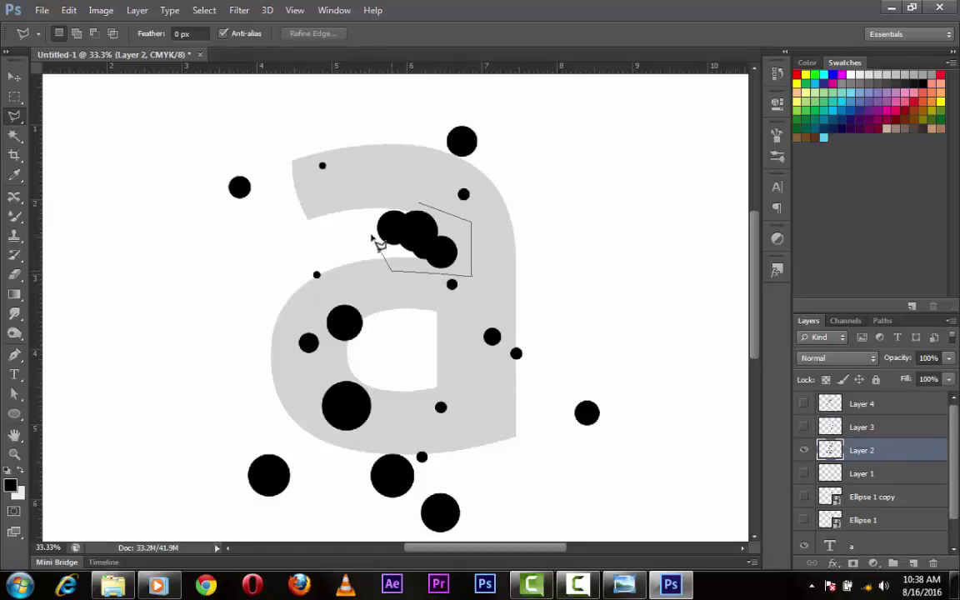
{"action": "left_click", "coordinate": [372, 234]}
{"action": "double_click", "coordinate": [376, 203]}
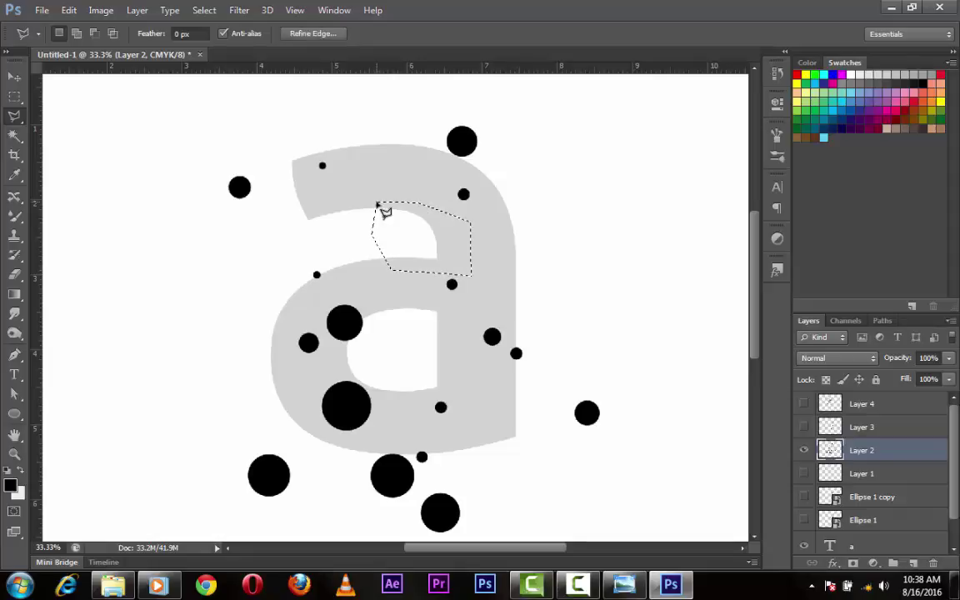
{"action": "key", "text": "ctrl+d"}
Delete the dots below and to the lower right of the letter.
{"action": "left_click", "coordinate": [214, 415]}
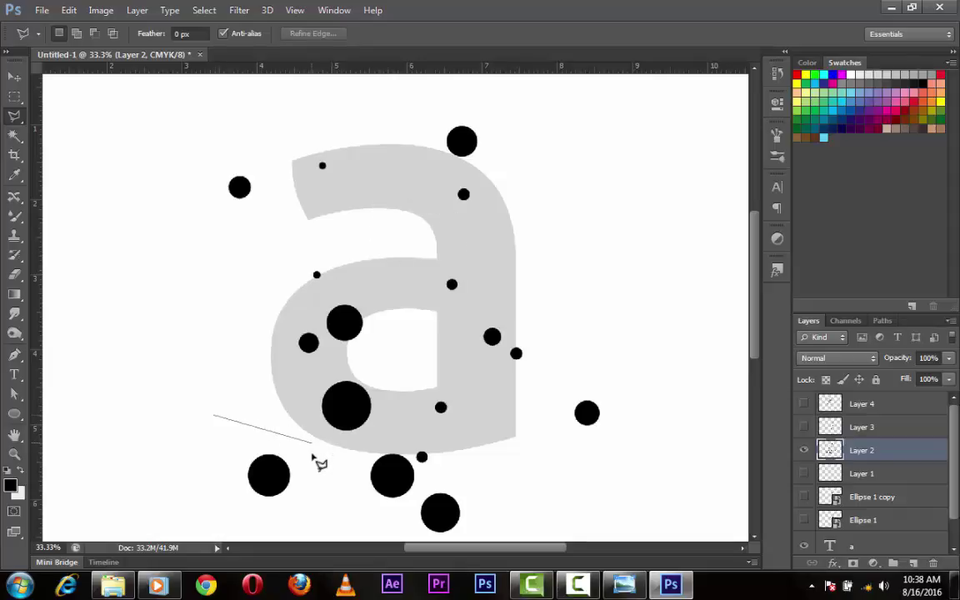
{"action": "left_click", "coordinate": [311, 454]}
{"action": "left_click", "coordinate": [364, 444]}
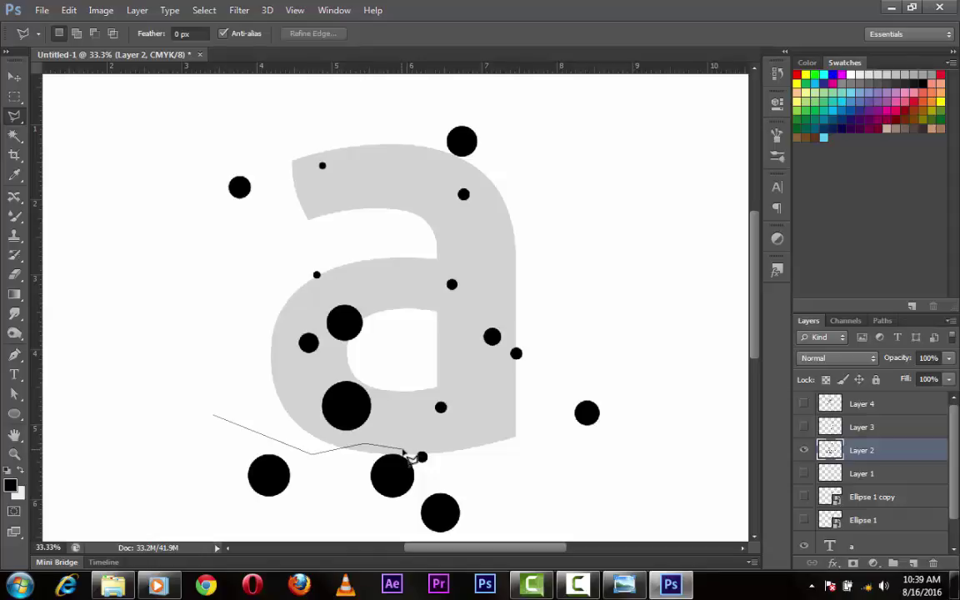
{"action": "left_click", "coordinate": [416, 466]}
{"action": "left_click", "coordinate": [469, 474]}
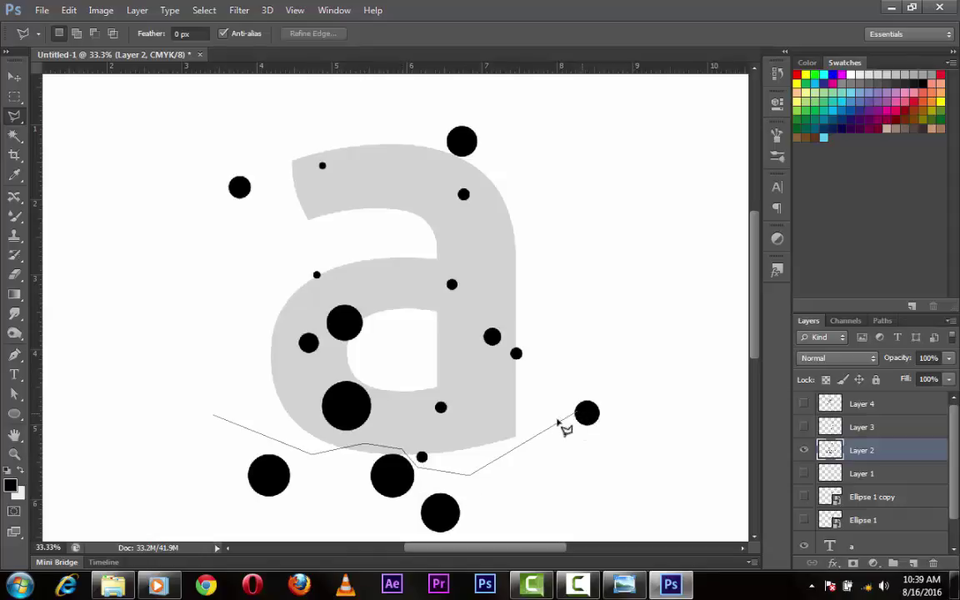
{"action": "left_click", "coordinate": [544, 423]}
{"action": "left_click", "coordinate": [544, 367]}
{"action": "left_click", "coordinate": [607, 360]}
{"action": "left_click", "coordinate": [623, 434]}
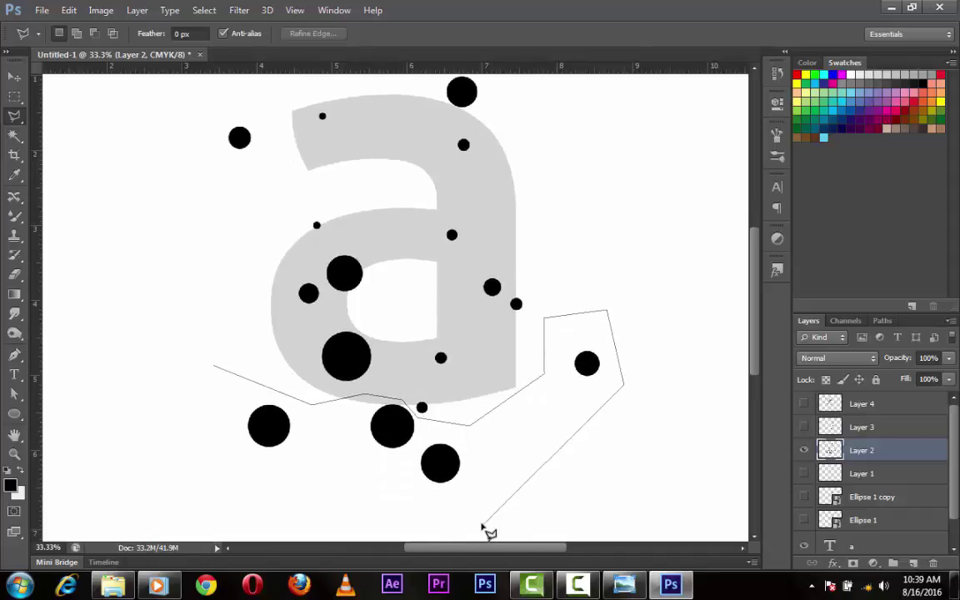
{"action": "left_click", "coordinate": [482, 523]}
{"action": "left_click", "coordinate": [273, 517]}
{"action": "double_click", "coordinate": [116, 398]}
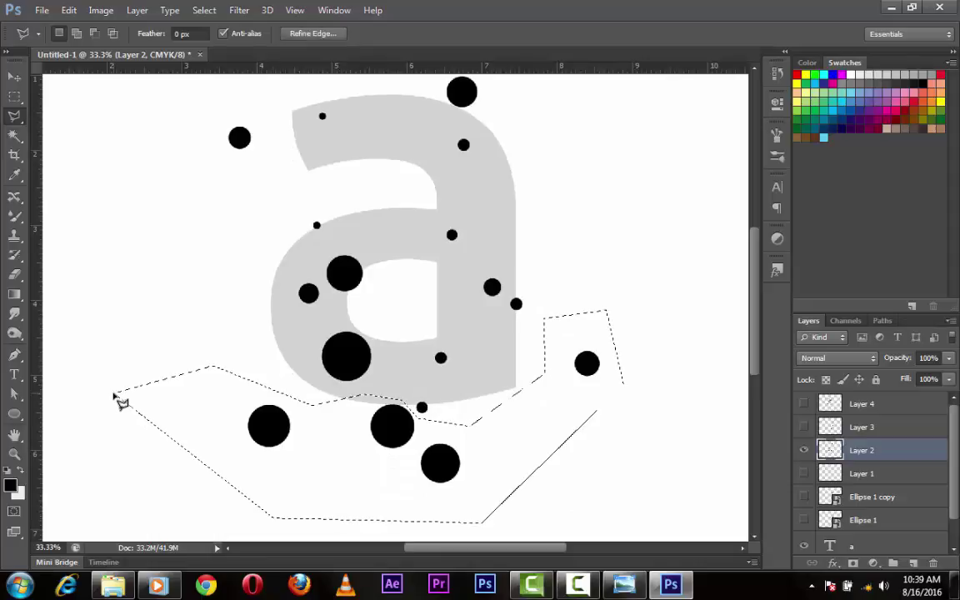
{"action": "key", "text": "Delete"}
{"action": "key", "text": "ctrl+d"}
Delete the lone dot at the upper left of the canvas.
{"action": "left_click", "coordinate": [211, 142]}
{"action": "left_click", "coordinate": [233, 86]}
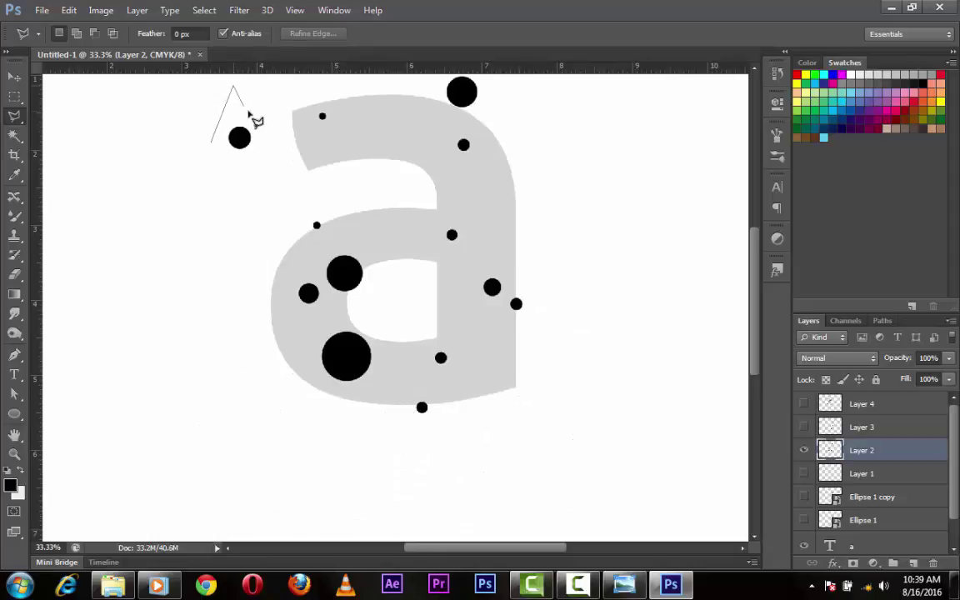
{"action": "left_click", "coordinate": [266, 156]}
{"action": "double_click", "coordinate": [249, 197]}
{"action": "key", "text": "Delete"}
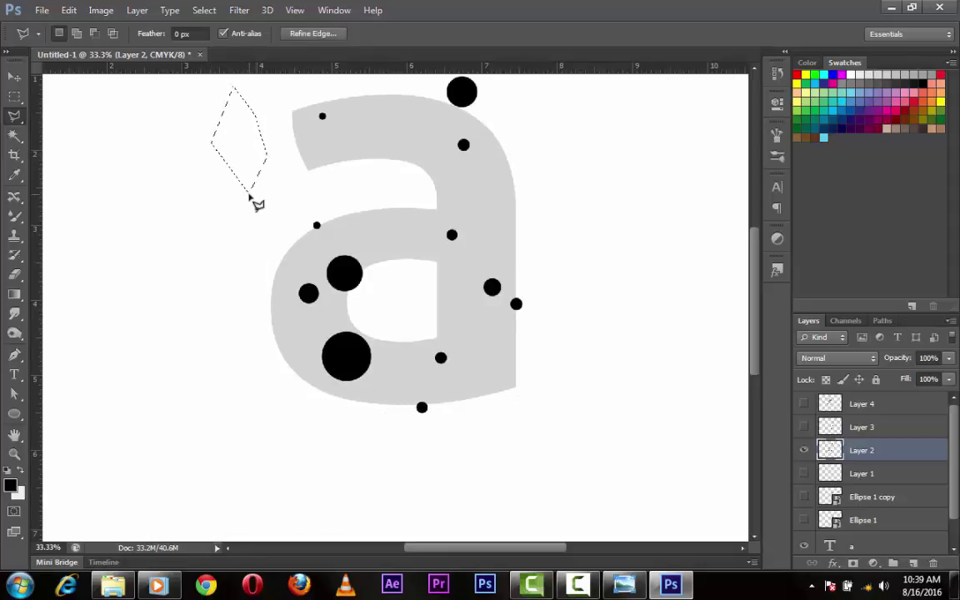
{"action": "key", "text": "ctrl+d"}
Erase the large dot above the top of the letter.
{"action": "key", "text": "v"}
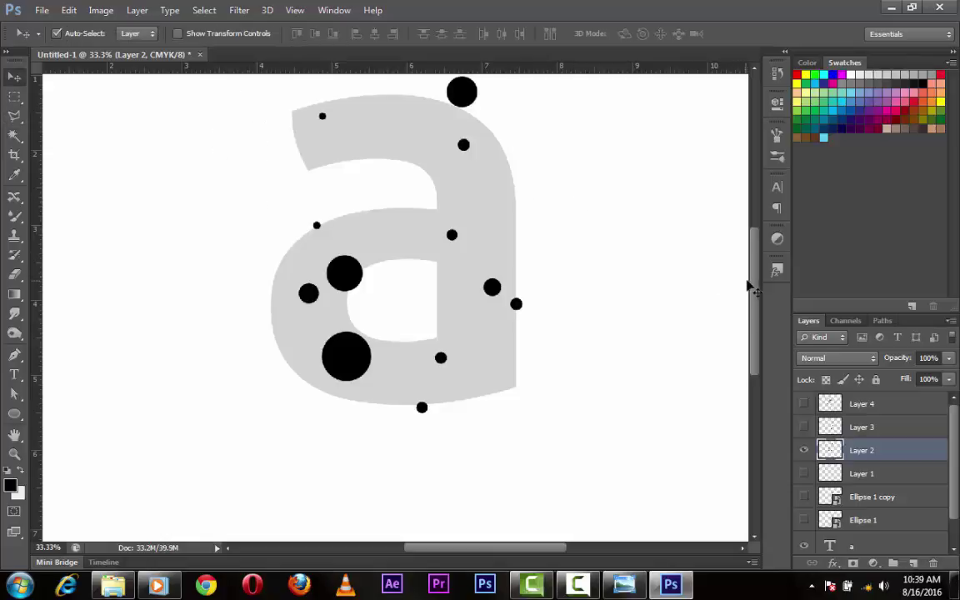
{"action": "left_click_drag", "start_coordinate": [753, 285], "coordinate": [753, 240]}
{"action": "key", "text": "e"}
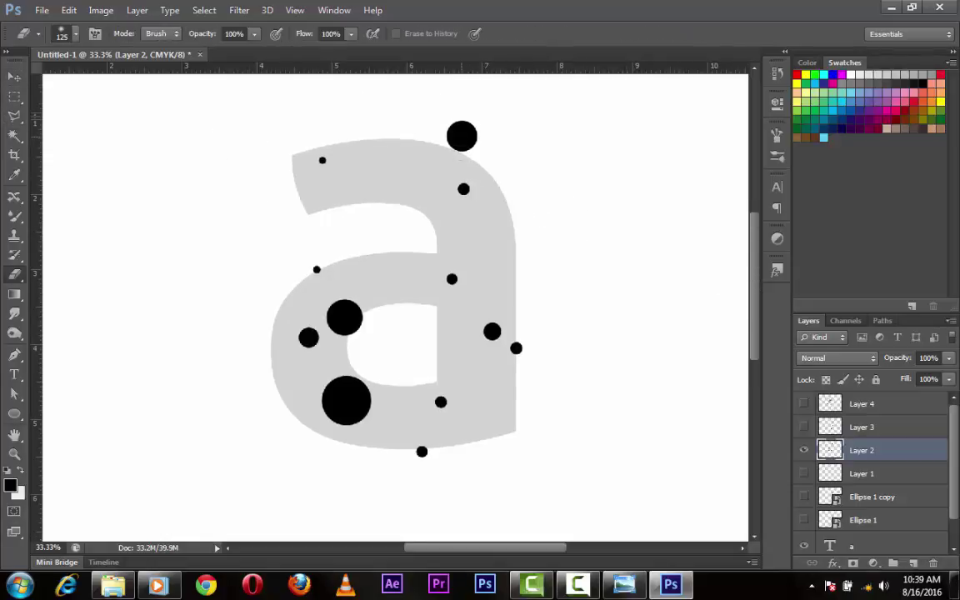
{"action": "mouse_move", "coordinate": [458, 134]}
{"action": "left_mouse_down"}
{"action": "mouse_move", "coordinate": [481, 117]}
{"action": "mouse_move", "coordinate": [453, 126]}
{"action": "left_mouse_up"}
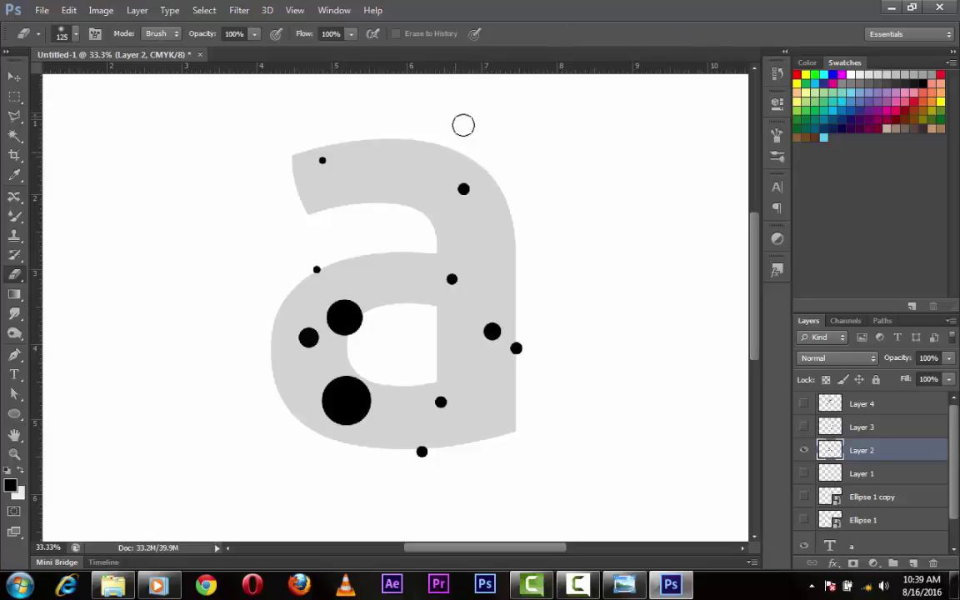
{"action": "key", "text": "v"}
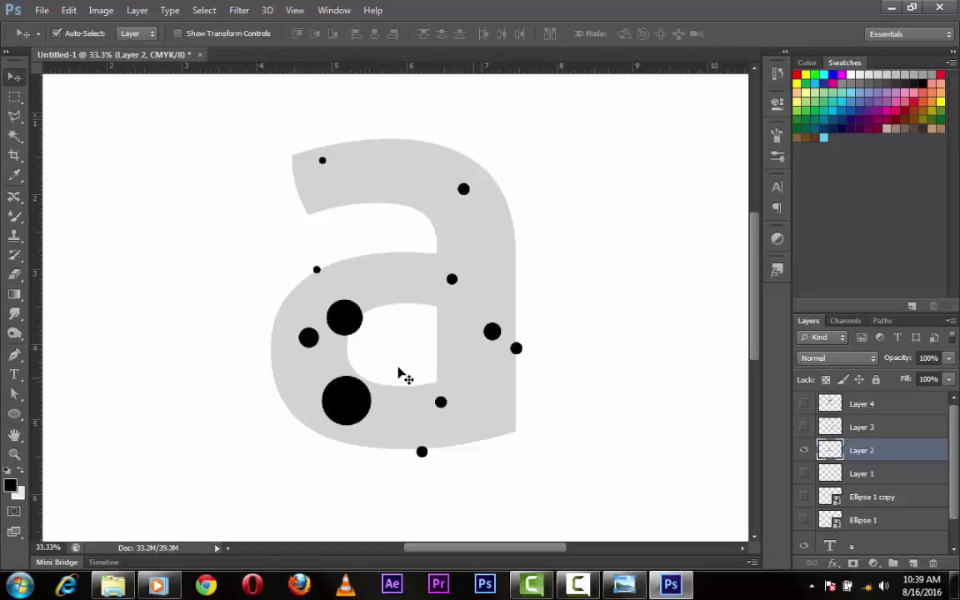
Compare Layer 3 and Layer 4 dots by toggling visibility, leaving Layer 4 shown.
{"action": "left_click", "coordinate": [803, 427]}
{"action": "left_click", "coordinate": [804, 404]}
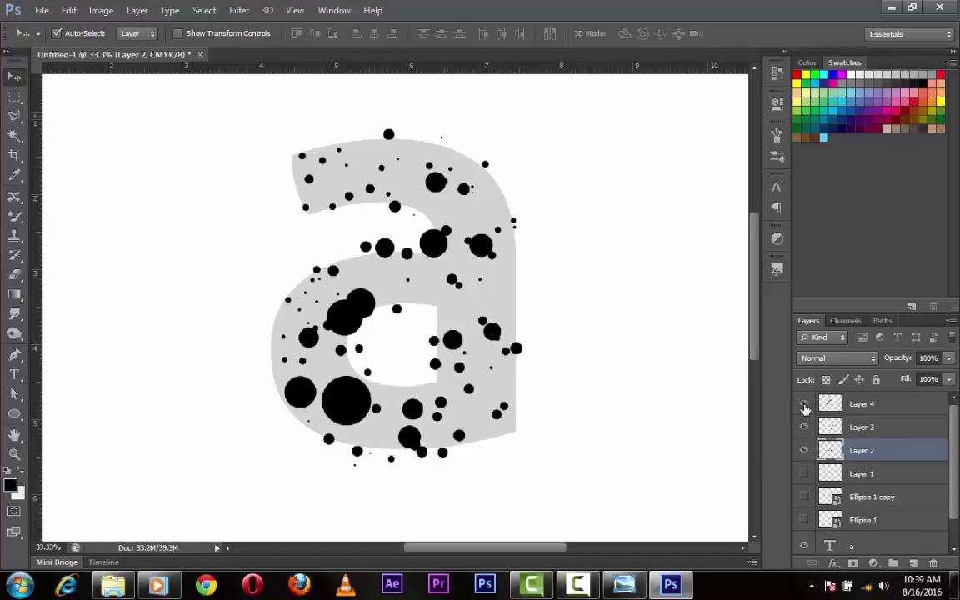
{"action": "left_click", "coordinate": [804, 405]}
{"action": "left_click", "coordinate": [805, 428]}
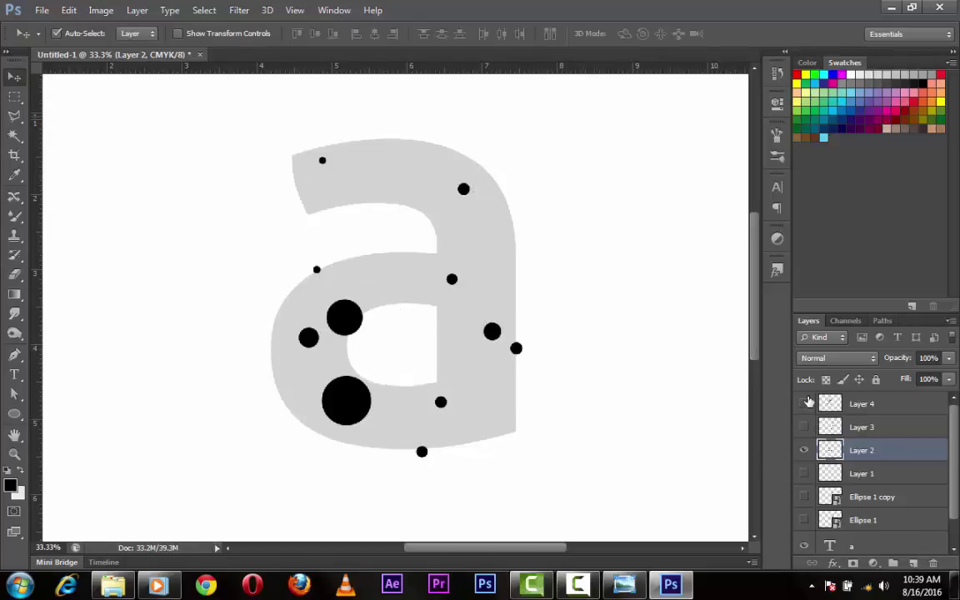
{"action": "left_click", "coordinate": [805, 404]}
Set Layer 4 and Layer 2 to 55% opacity, then check Layer 2's dots.
{"action": "left_click", "coordinate": [862, 405]}
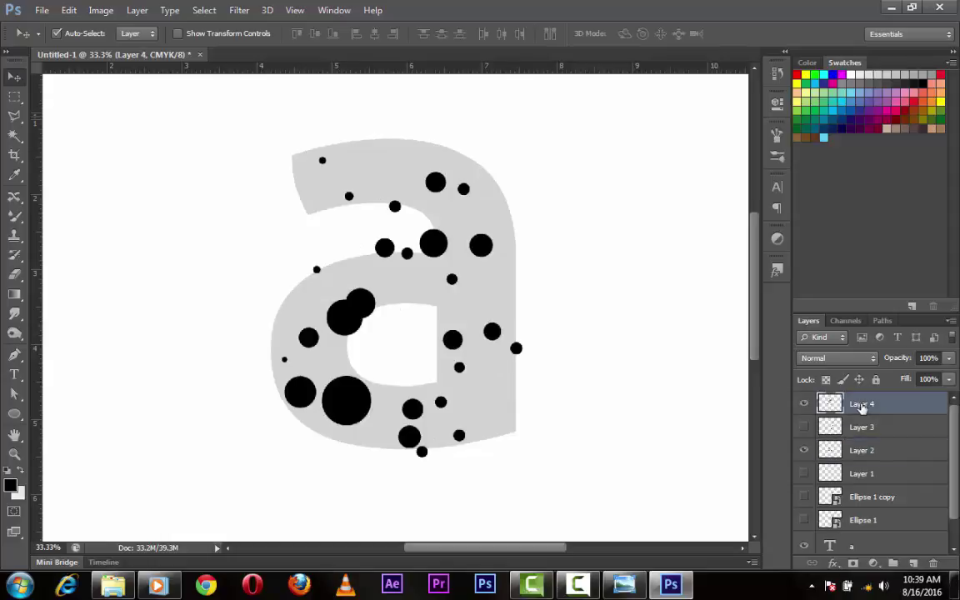
{"action": "key", "text": "5"}
{"action": "key", "text": "5"}
{"action": "left_click", "coordinate": [821, 451]}
{"action": "key", "text": "5"}
{"action": "key", "text": "5"}
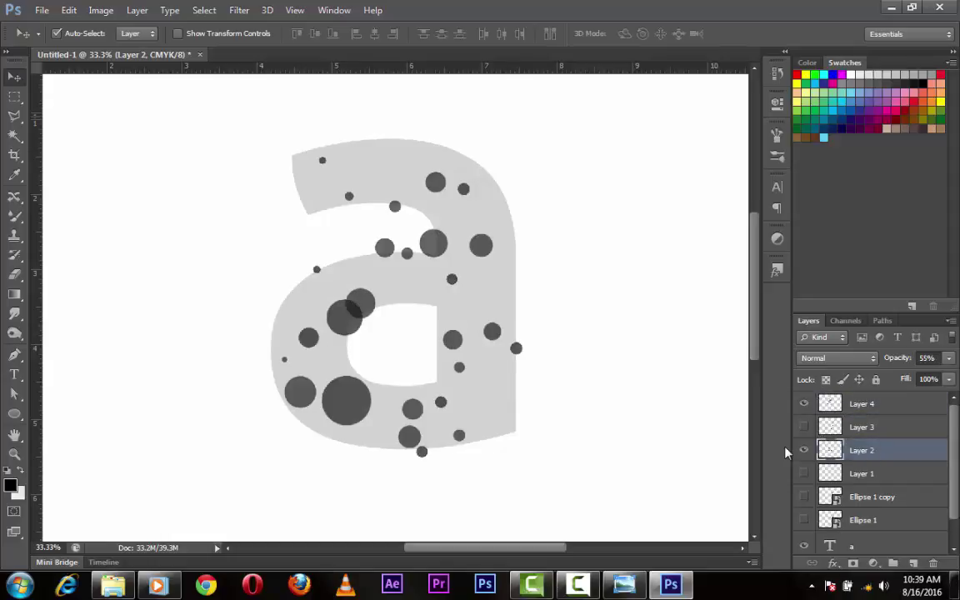
{"action": "left_click", "coordinate": [799, 456]}
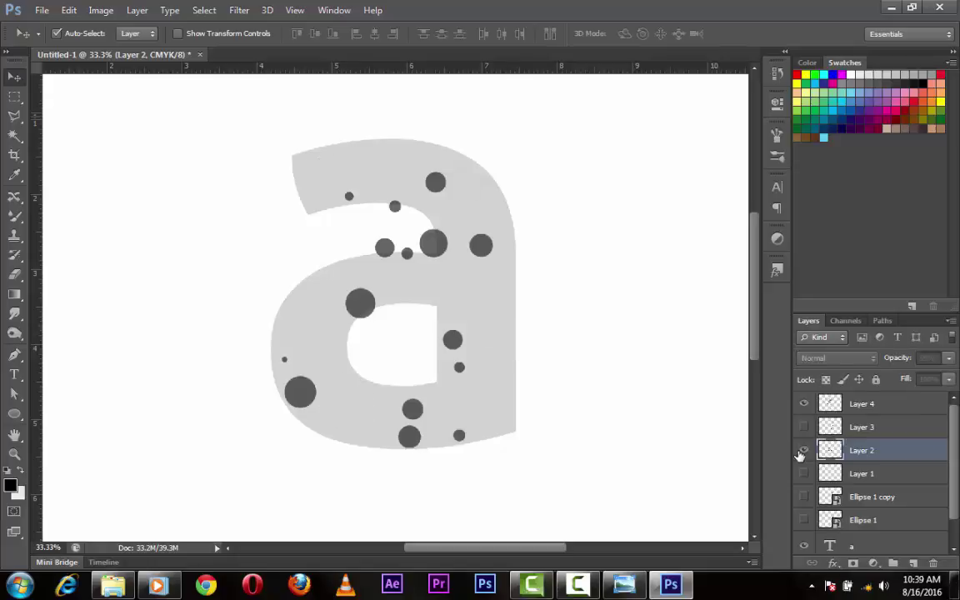
{"action": "left_click", "coordinate": [798, 455]}
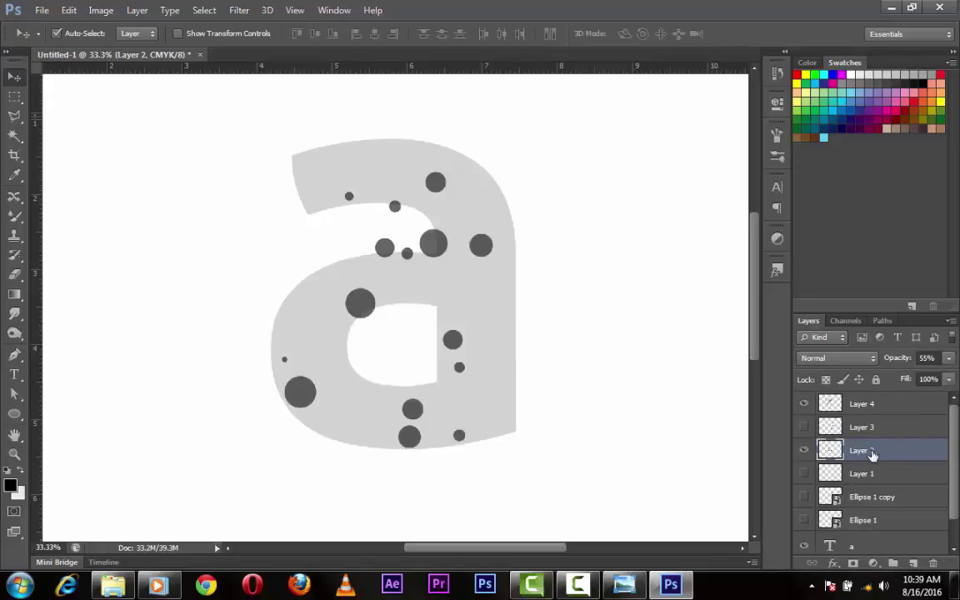
{"action": "left_click", "coordinate": [801, 454]}
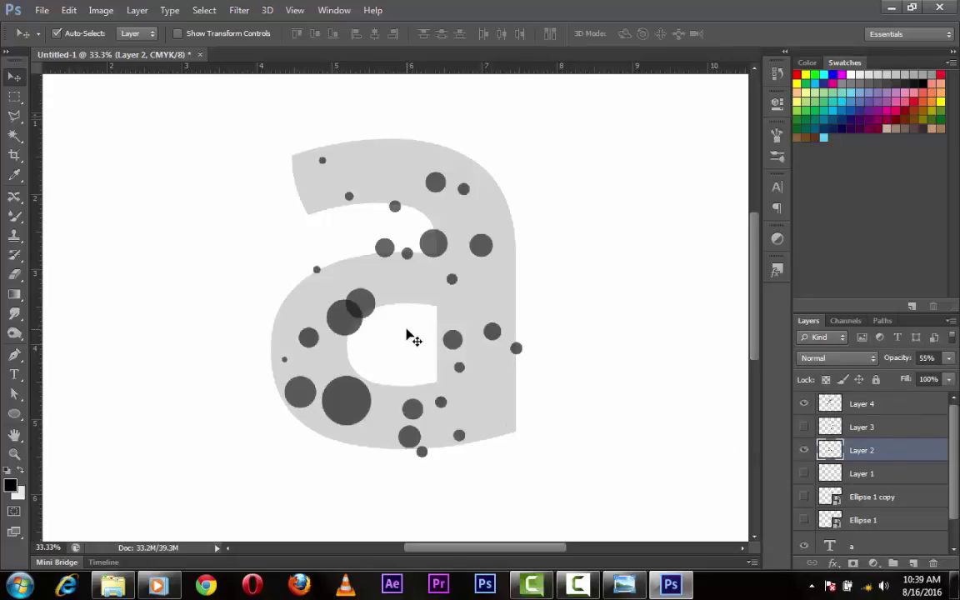
Adjust eraser hardness and erase the overlapping dot on the letter's left in Layer 2.
{"action": "key", "text": "e"}
{"action": "right_click", "coordinate": [413, 333]}
{"action": "left_click", "coordinate": [425, 398]}
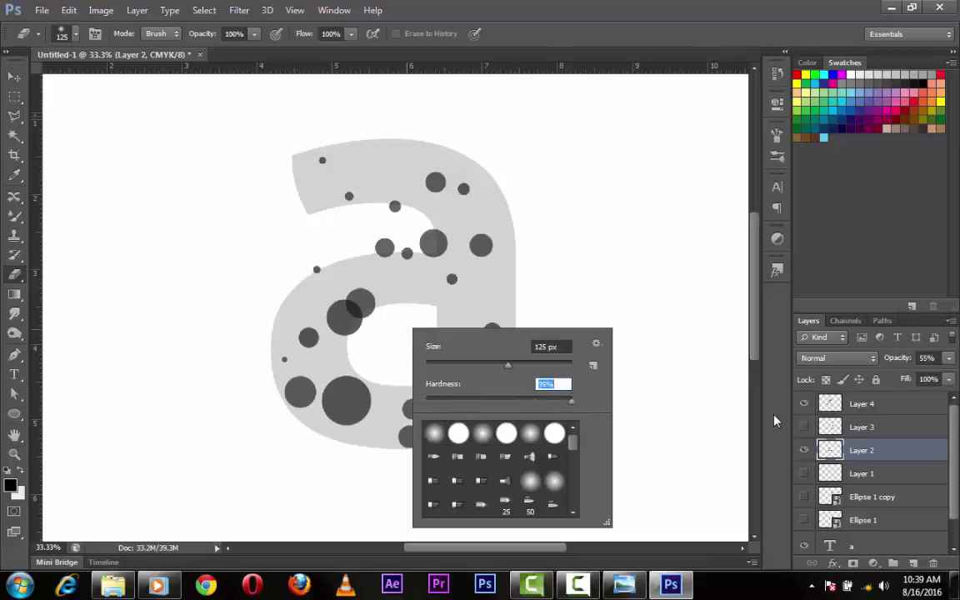
{"action": "key", "text": "Return"}
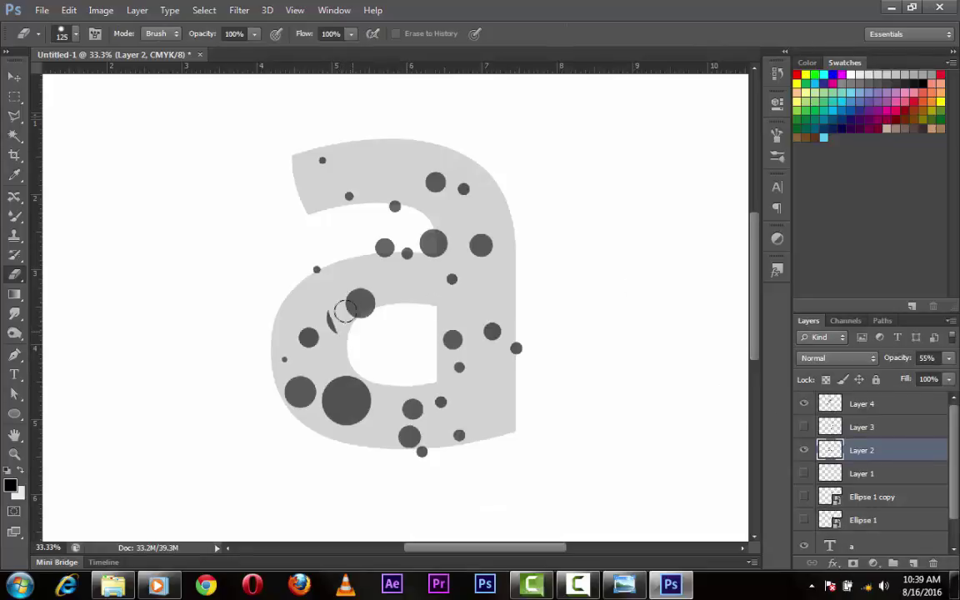
{"action": "left_click_drag", "start_coordinate": [342, 312], "coordinate": [353, 333]}
{"action": "left_click", "coordinate": [802, 449]}
{"action": "left_click", "coordinate": [802, 450]}
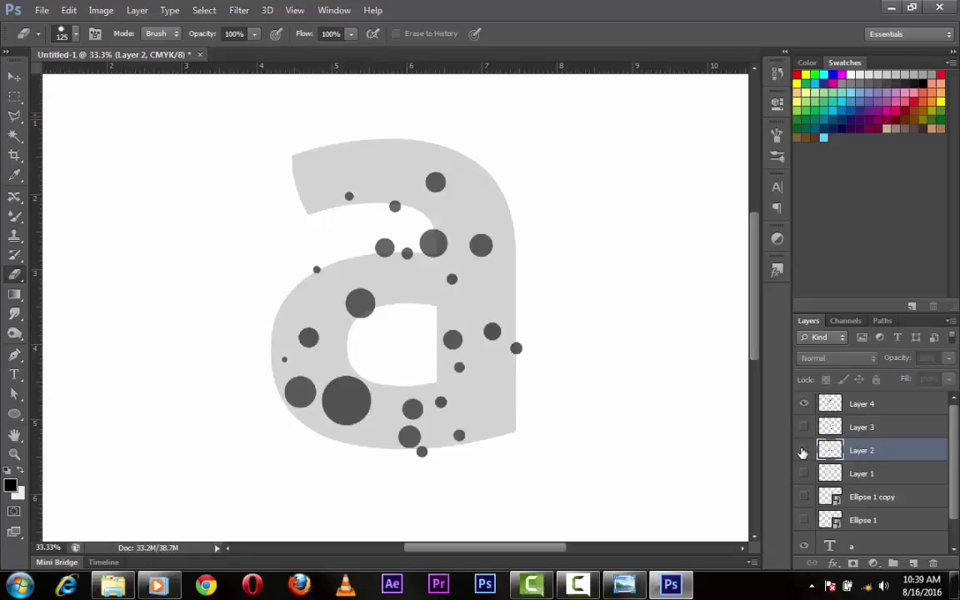
{"action": "left_click", "coordinate": [802, 450]}
{"action": "left_click", "coordinate": [802, 449]}
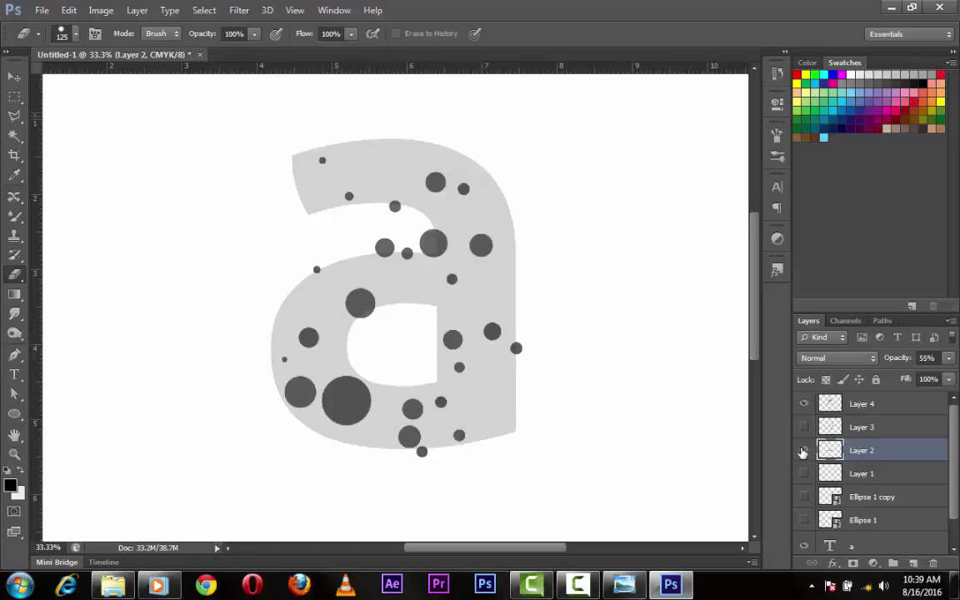
Erase two dots from Layer 4, checking the result.
{"action": "left_click", "coordinate": [858, 404]}
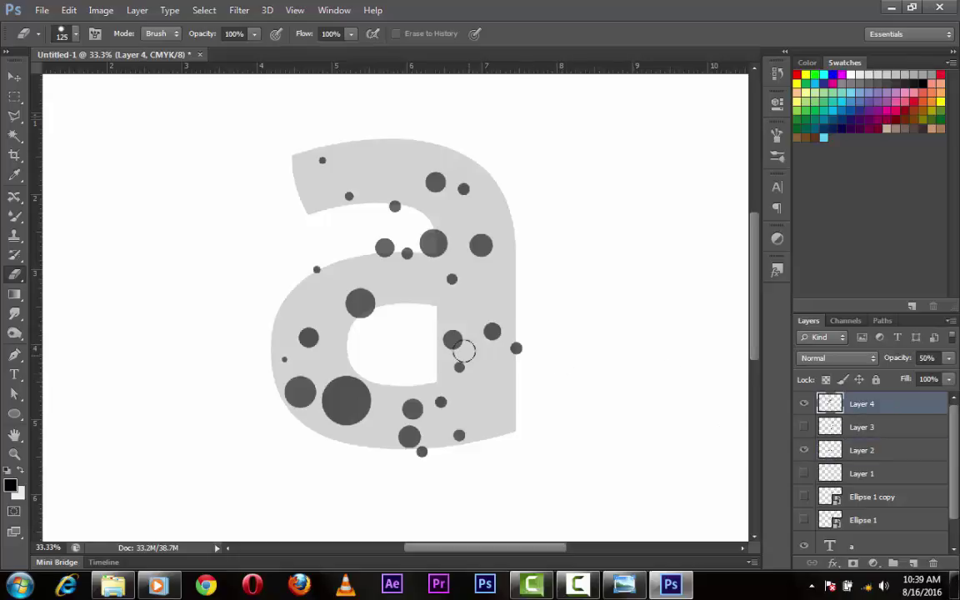
{"action": "left_click", "coordinate": [450, 333]}
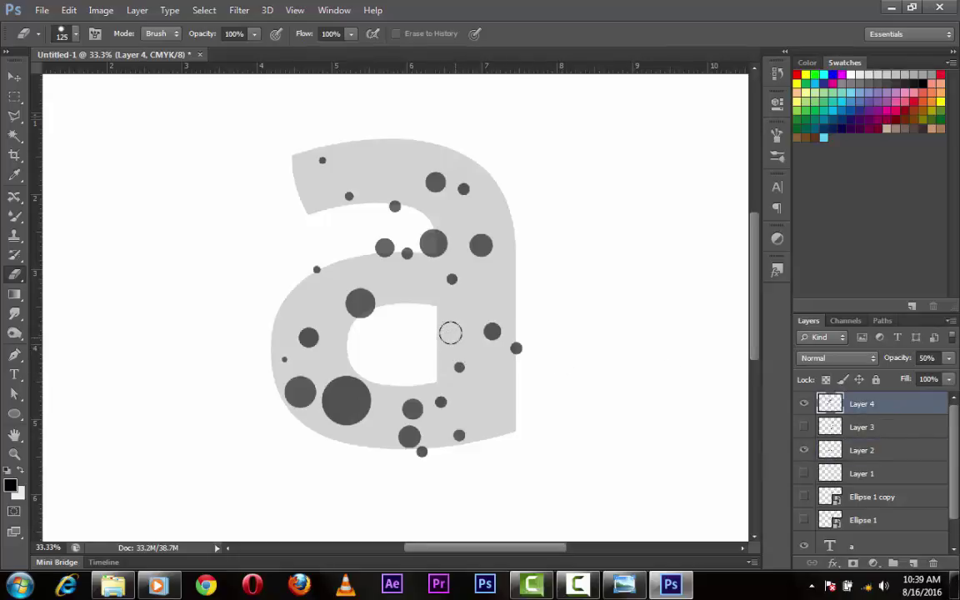
{"action": "left_click", "coordinate": [804, 404]}
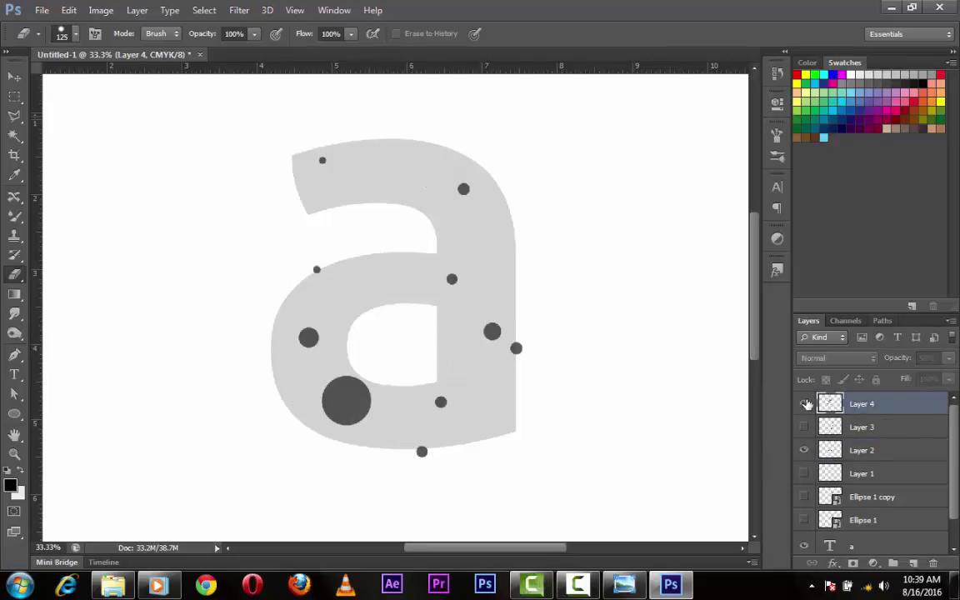
{"action": "left_click", "coordinate": [804, 404]}
{"action": "left_click", "coordinate": [409, 434]}
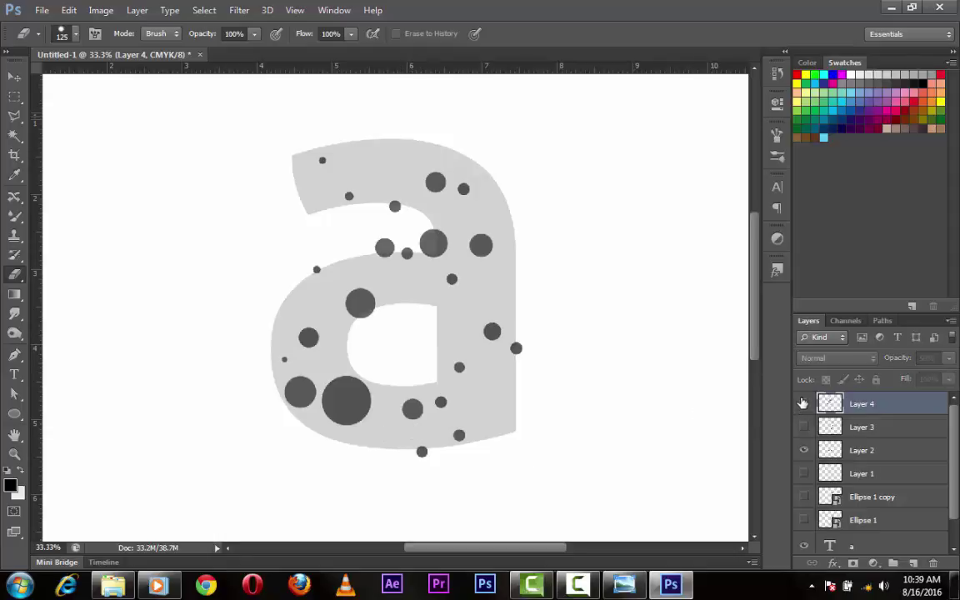
{"action": "left_click", "coordinate": [803, 404]}
Lower Layer 4 to 20% opacity and raise Layer 2 to 80%.
{"action": "key", "text": "v"}
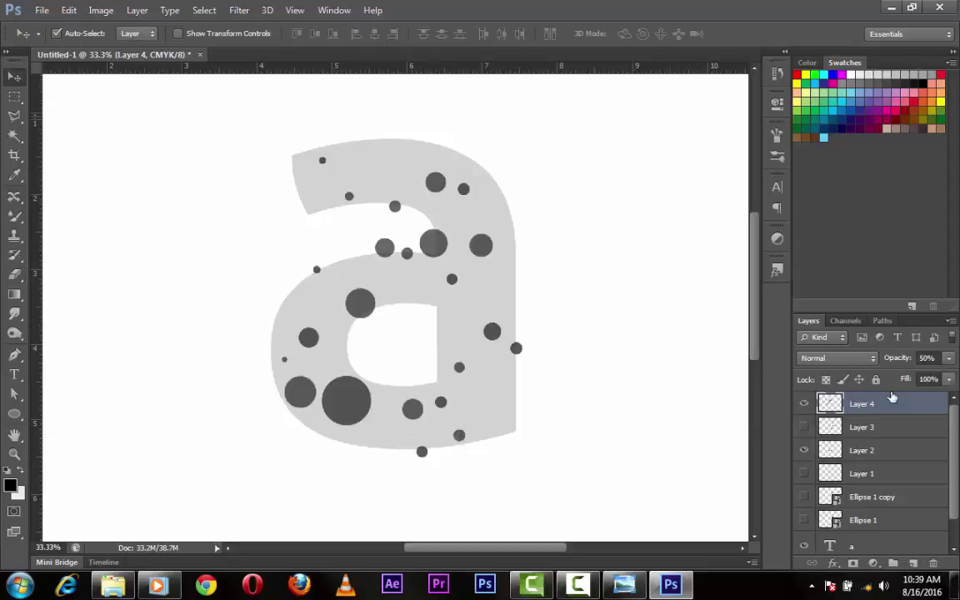
{"action": "key", "text": "2"}
{"action": "left_click", "coordinate": [891, 450]}
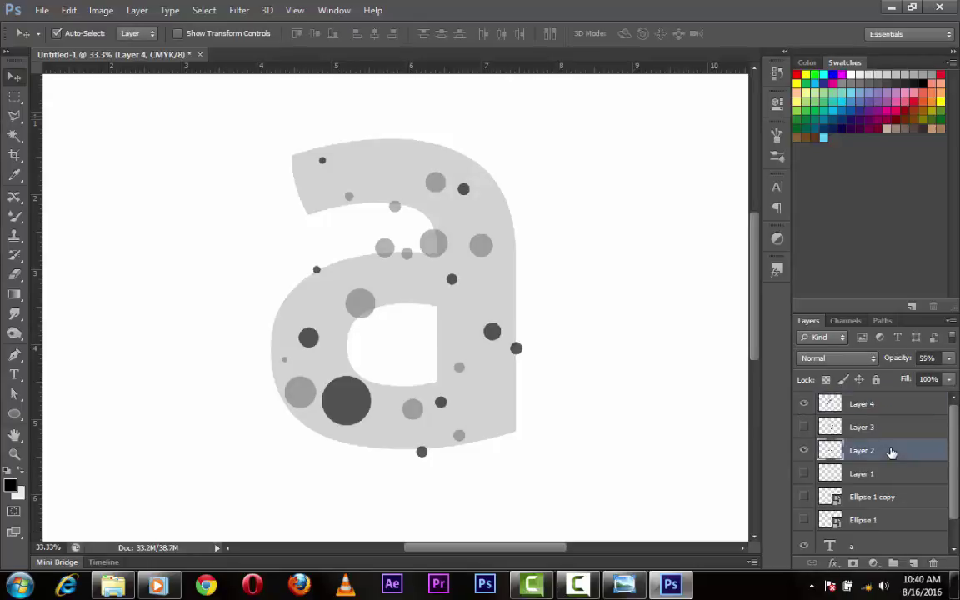
{"action": "key", "text": "8"}
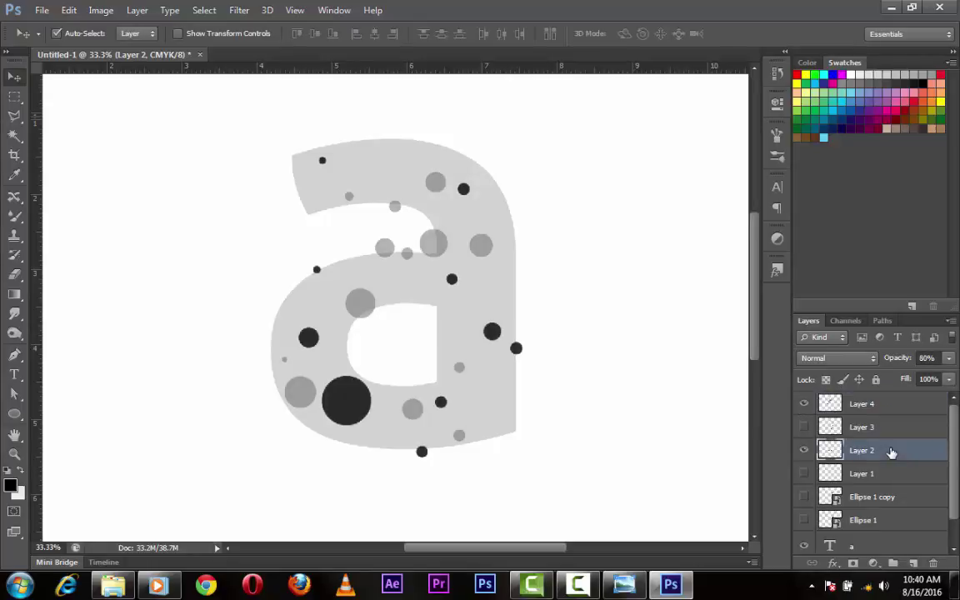
{"action": "left_click", "coordinate": [802, 450]}
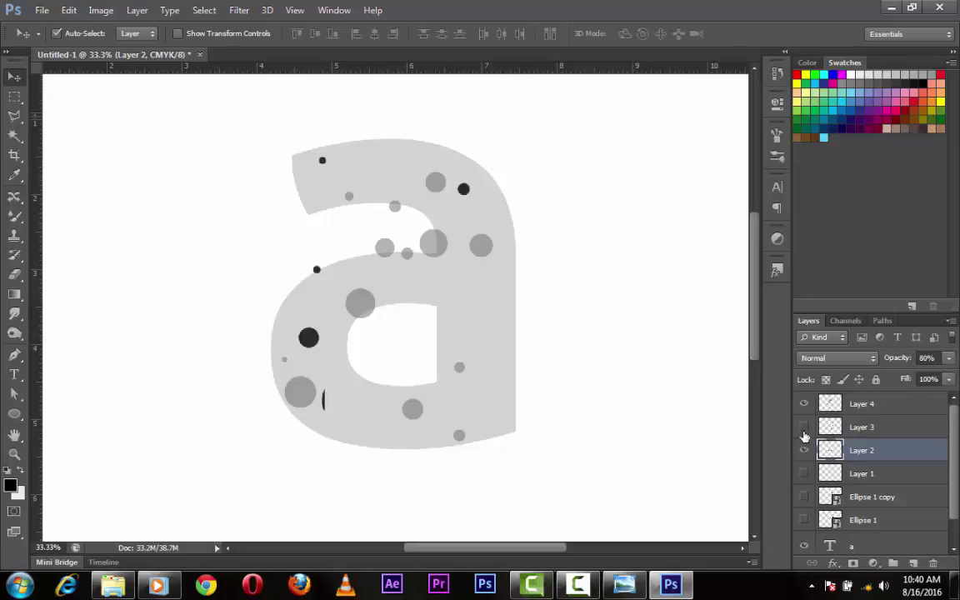
Erase two pale grey dots near the top of the letter from Layer 4.
{"action": "left_click", "coordinate": [839, 404]}
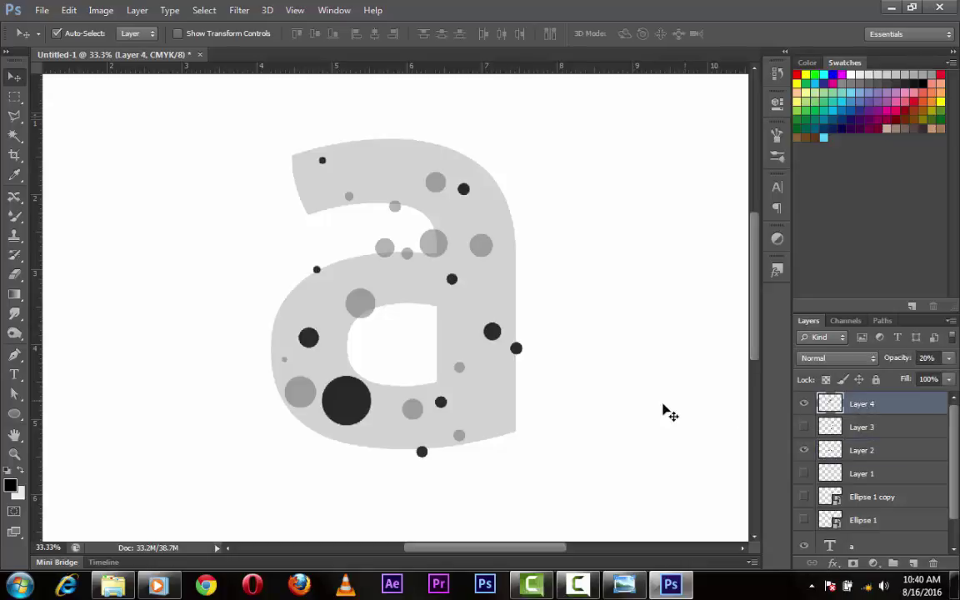
{"action": "key", "text": "e"}
{"action": "left_click", "coordinate": [429, 236]}
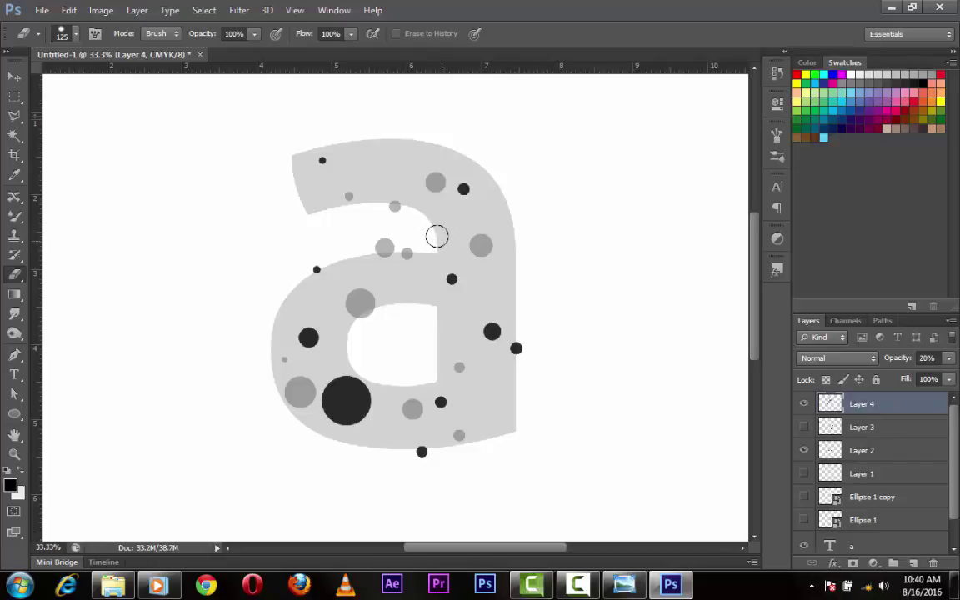
{"action": "left_click", "coordinate": [383, 246]}
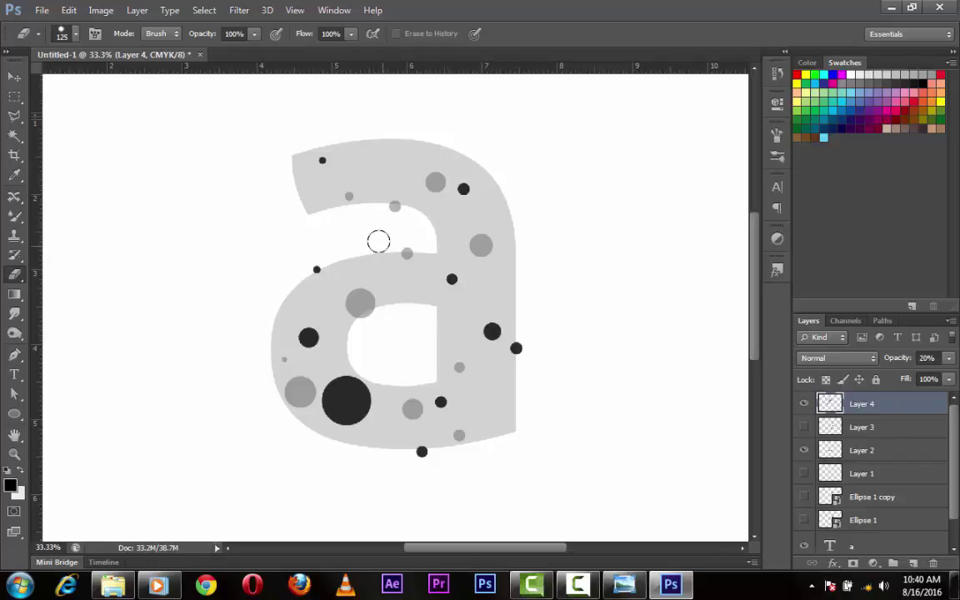
Show Layer 3 and set its opacity to 10%, zooming in to 50%.
{"action": "left_click", "coordinate": [805, 426]}
{"action": "left_click", "coordinate": [881, 428]}
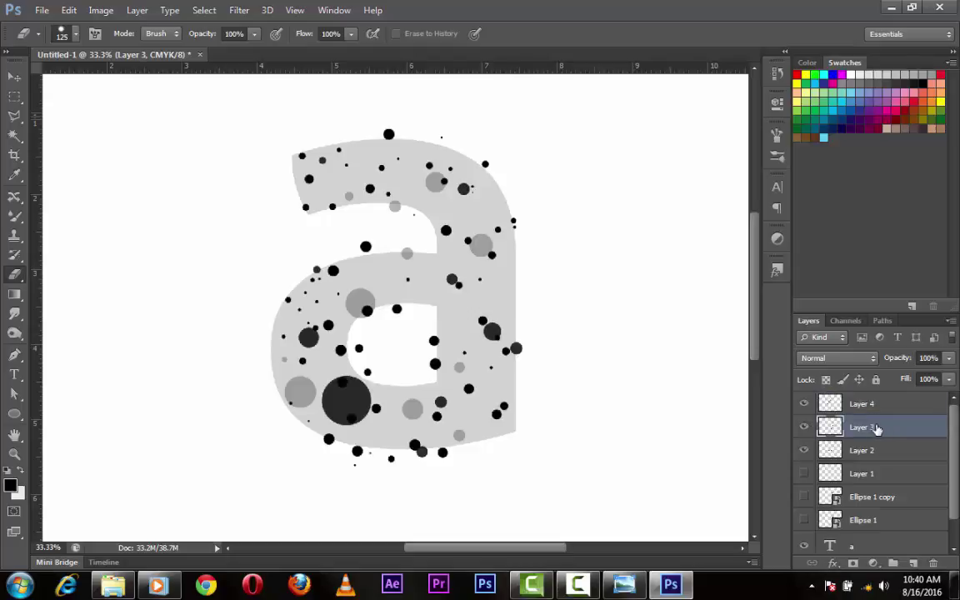
{"action": "key", "text": "v"}
{"action": "key", "text": "1"}
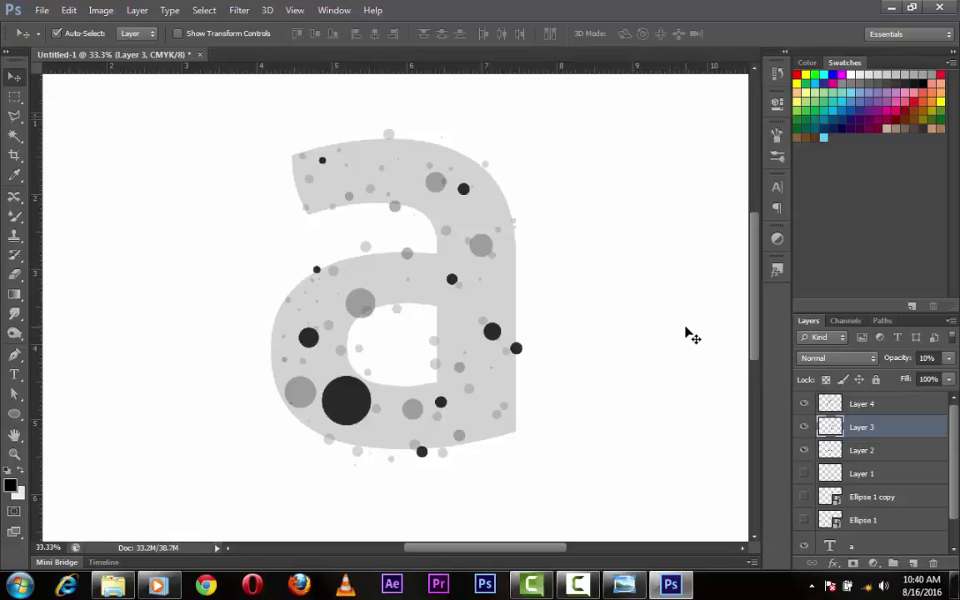
{"action": "key", "text": "ctrl+plus"}
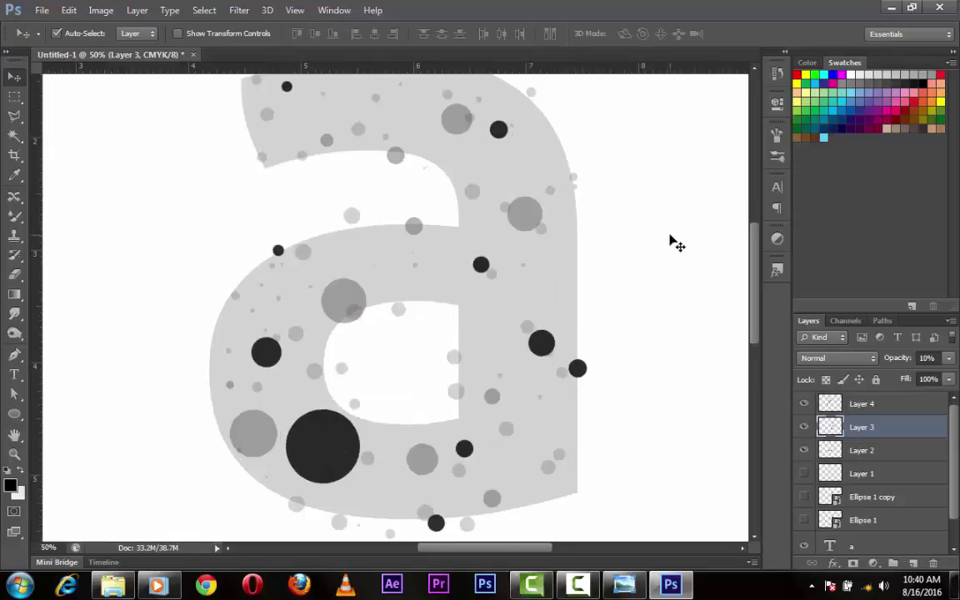
{"action": "key", "text": "e"}
Raise Layer 4 to 40% opacity and recheck Layer 3's speckles.
{"action": "left_click", "coordinate": [896, 402]}
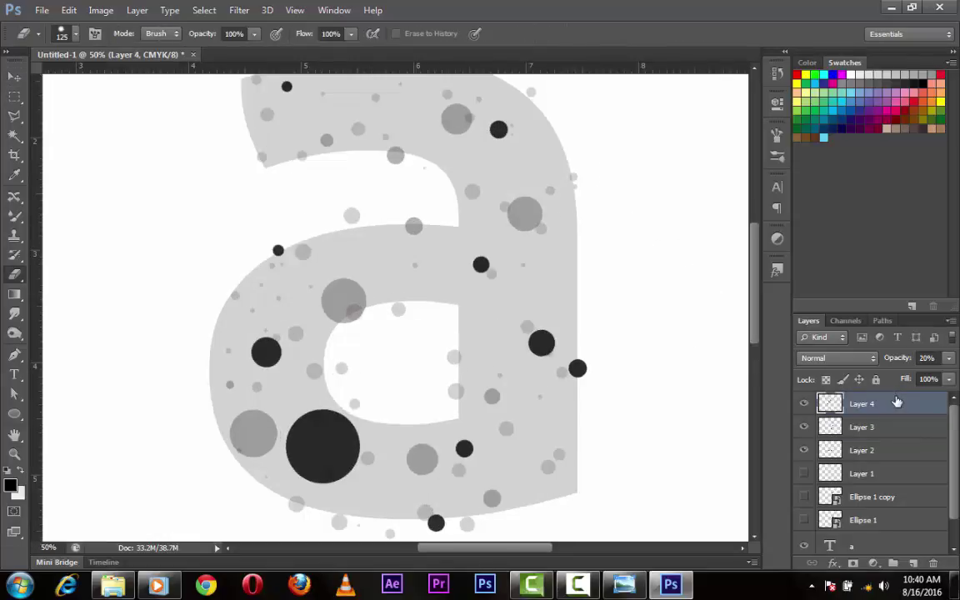
{"action": "key", "text": "v"}
{"action": "key", "text": "4"}
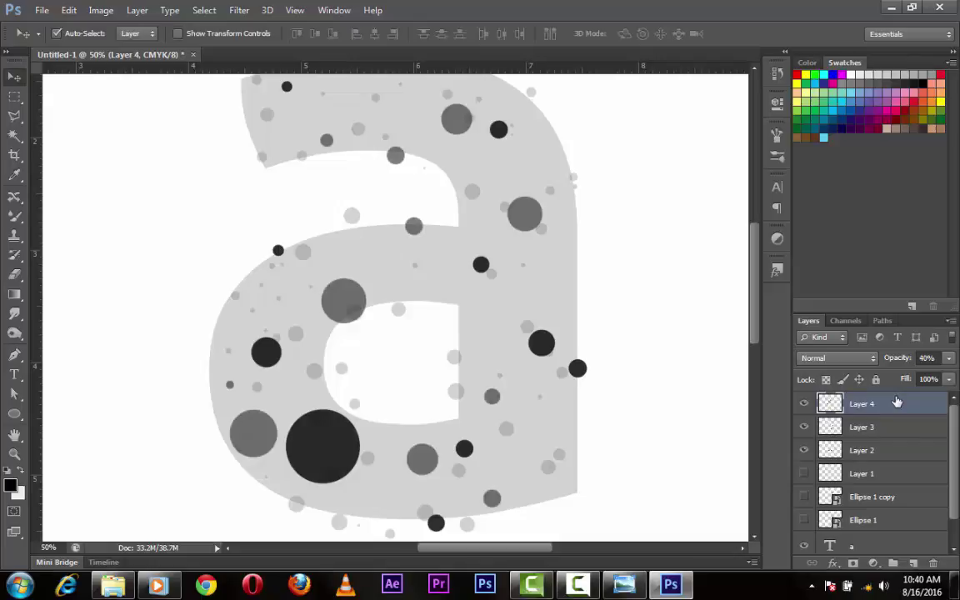
{"action": "left_click", "coordinate": [821, 428]}
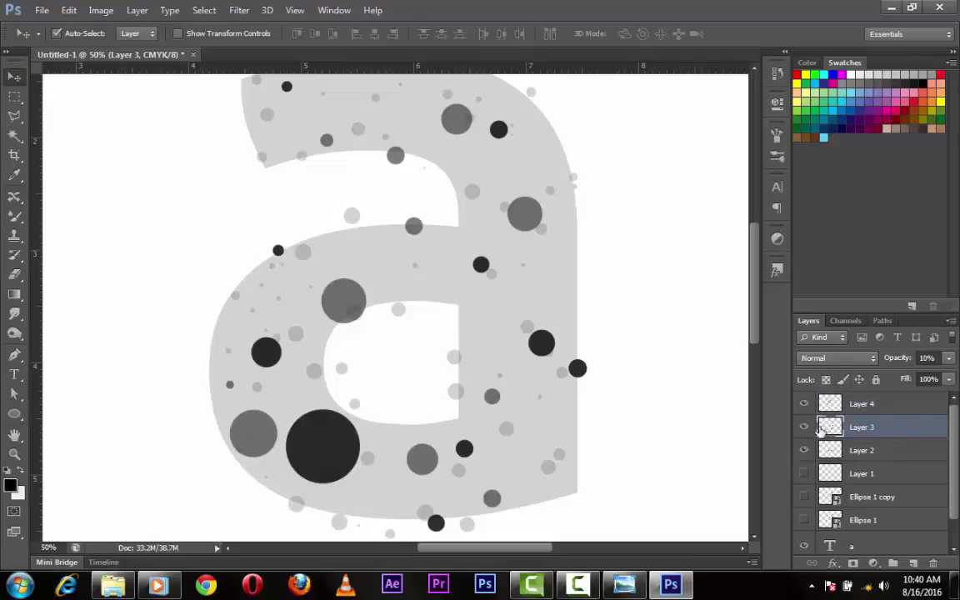
{"action": "left_click", "coordinate": [805, 427]}
{"action": "left_click", "coordinate": [805, 428]}
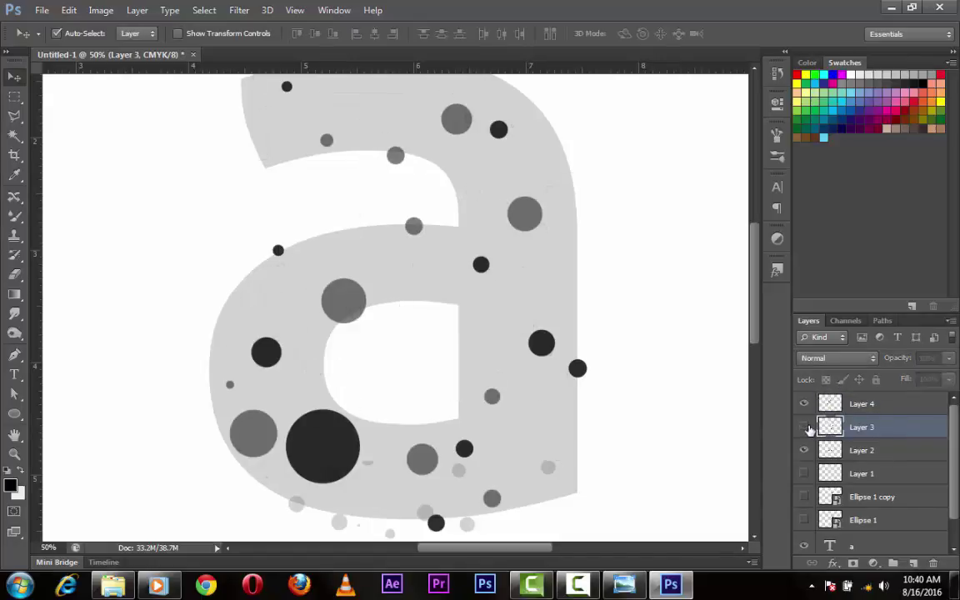
Erase faint speckles inside the bowl and along the letter's bottom edge.
{"action": "key", "text": "e"}
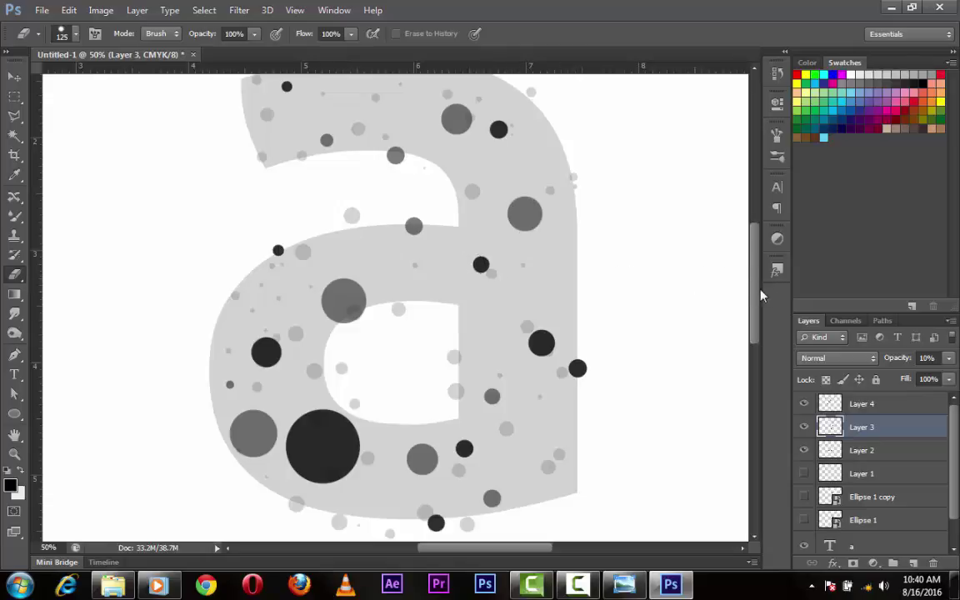
{"action": "scroll", "coordinate": [759, 294], "scroll_direction": "down", "scroll_amount": 2}
{"action": "scroll", "coordinate": [756, 321], "scroll_direction": "down", "scroll_amount": 2}
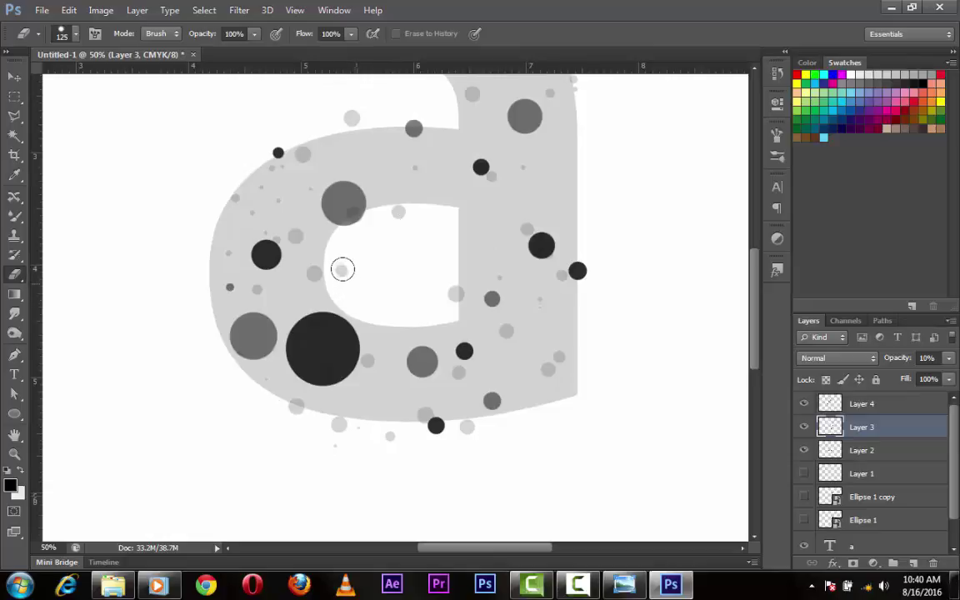
{"action": "left_click_drag", "start_coordinate": [342, 264], "coordinate": [359, 255]}
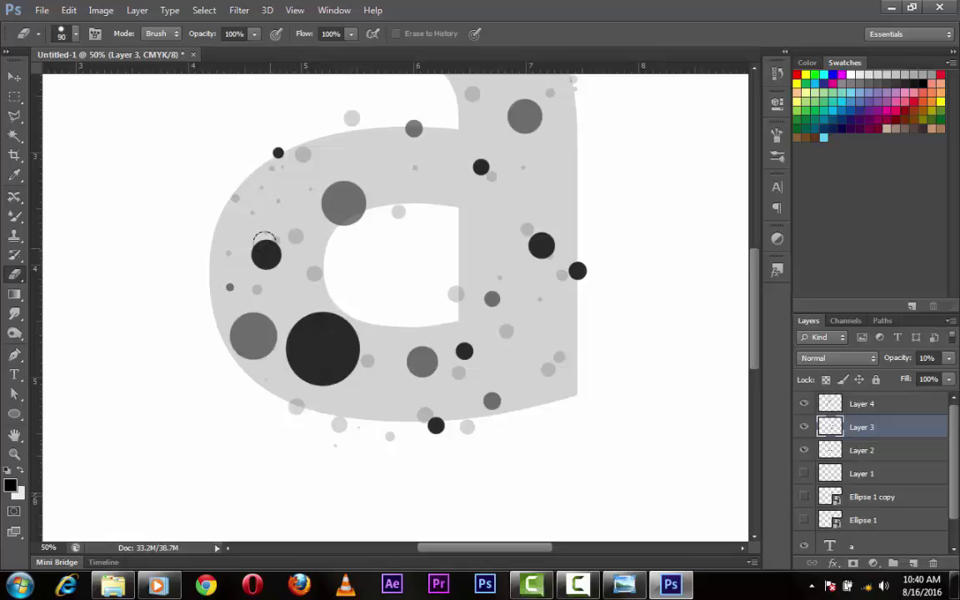
{"action": "key", "text": "bracketleft"}
{"action": "key", "text": "bracketleft"}
{"action": "key", "text": "bracketleft"}
{"action": "key", "text": "bracketright"}
{"action": "key", "text": "bracketright"}
{"action": "key", "text": "bracketright"}
{"action": "key", "text": "bracketright"}
{"action": "key", "text": "bracketright"}
{"action": "key", "text": "bracketright"}
{"action": "mouse_move", "coordinate": [322, 413]}
{"action": "left_mouse_down"}
{"action": "mouse_move", "coordinate": [364, 420]}
{"action": "mouse_move", "coordinate": [405, 402]}
{"action": "mouse_move", "coordinate": [435, 419]}
{"action": "left_mouse_up"}
{"action": "key", "text": "bracketleft"}
{"action": "key", "text": "bracketleft"}
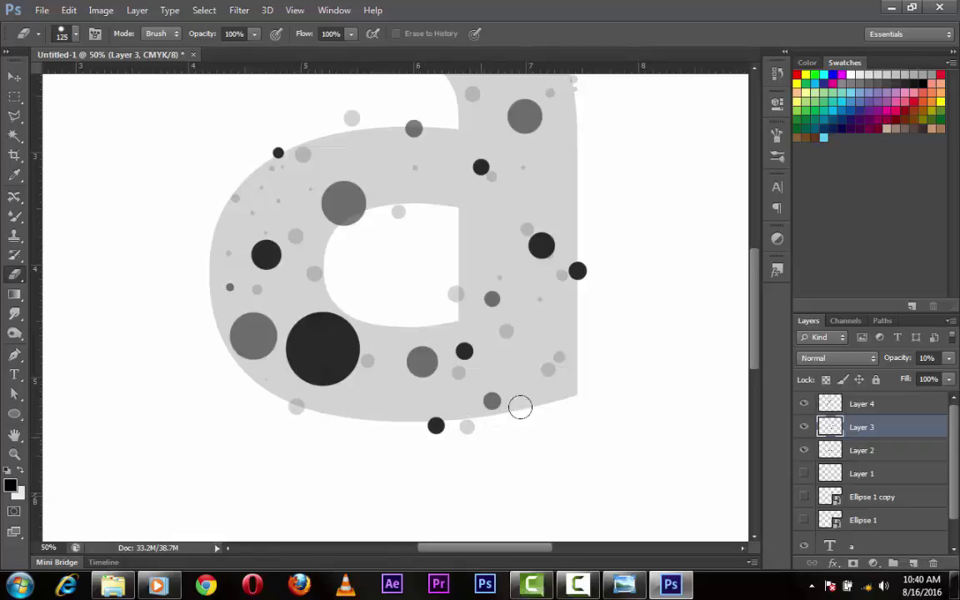
Erase the small grey dot above the letter, zoom out, and show Layer 1.
{"action": "left_click_drag", "start_coordinate": [750, 304], "coordinate": [755, 244]}
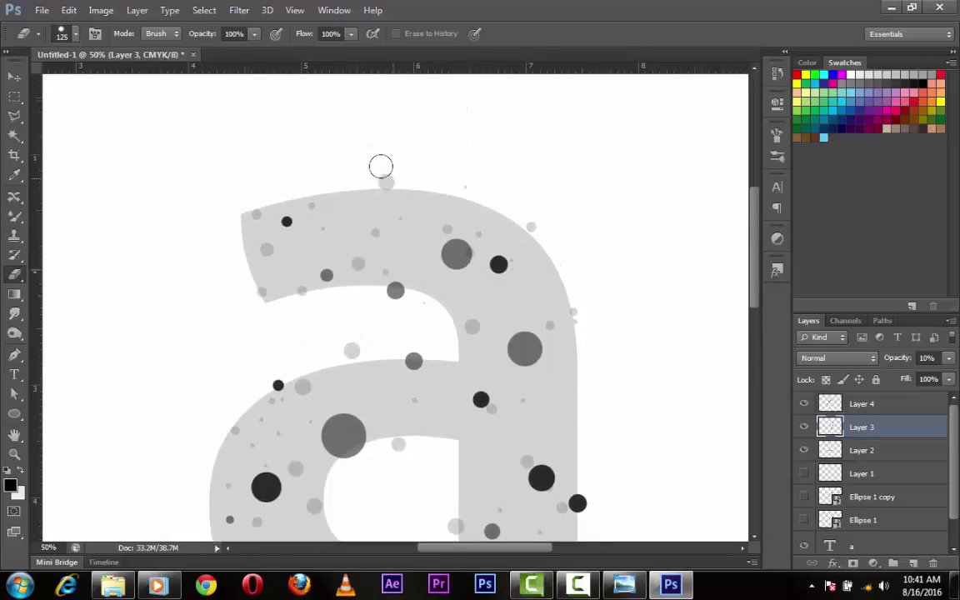
{"action": "left_click", "coordinate": [385, 179]}
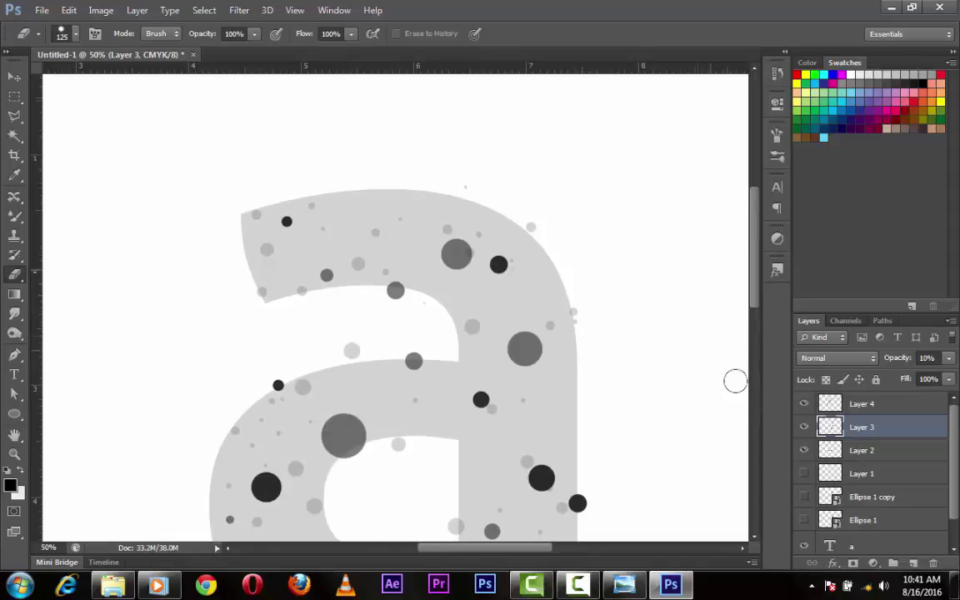
{"action": "left_click_drag", "start_coordinate": [755, 286], "coordinate": [755, 301]}
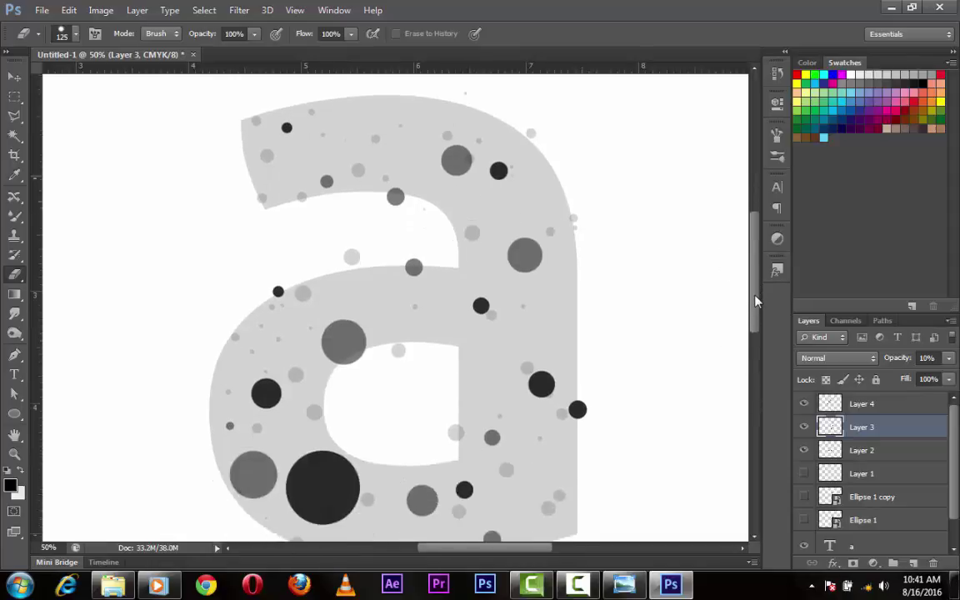
{"action": "key", "text": "ctrl+minus"}
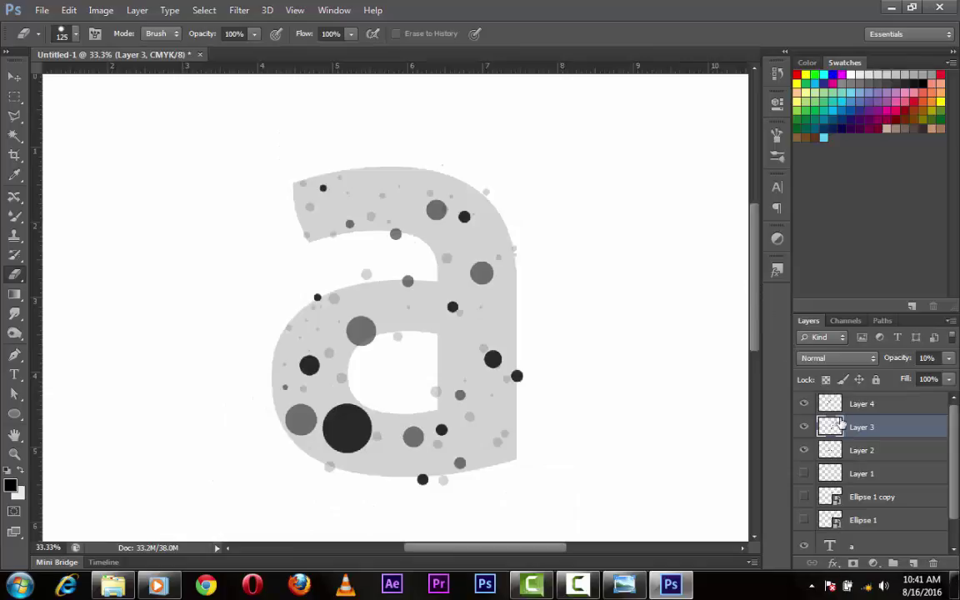
{"action": "left_click", "coordinate": [805, 473]}
Duplicate Layer 1 and flip the copy vertically.
{"action": "left_click", "coordinate": [862, 475]}
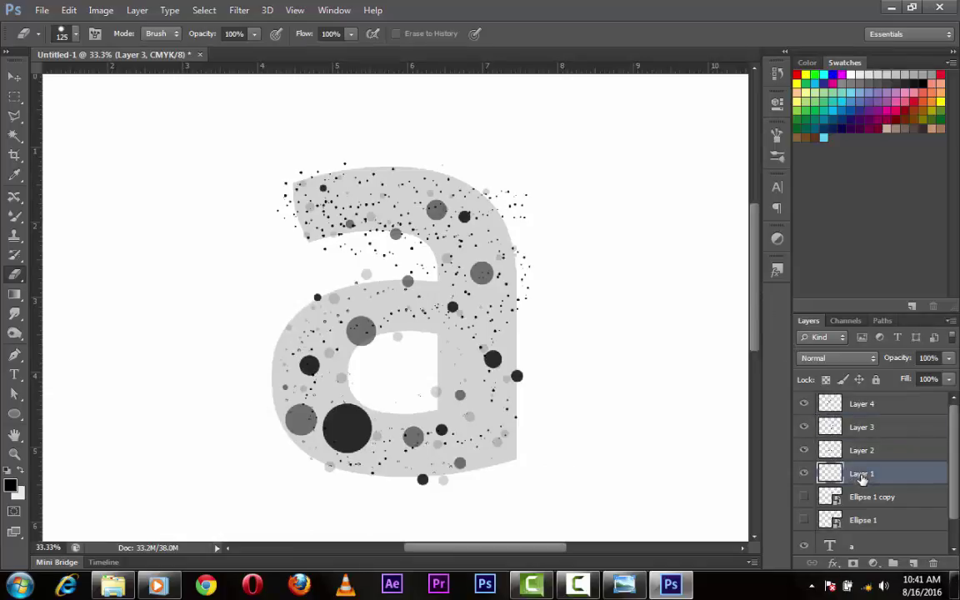
{"action": "key", "text": "v"}
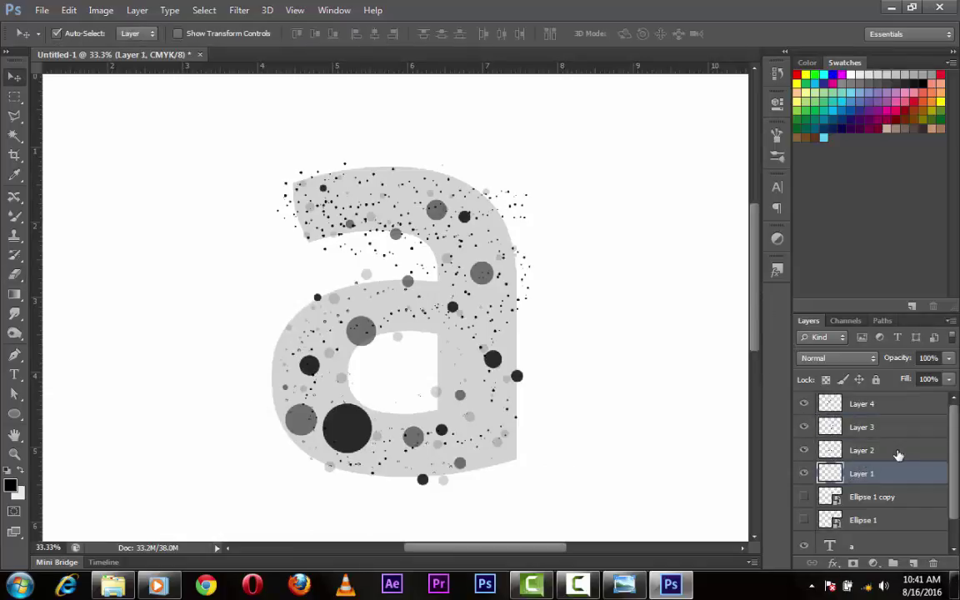
{"action": "key", "text": "ctrl+j"}
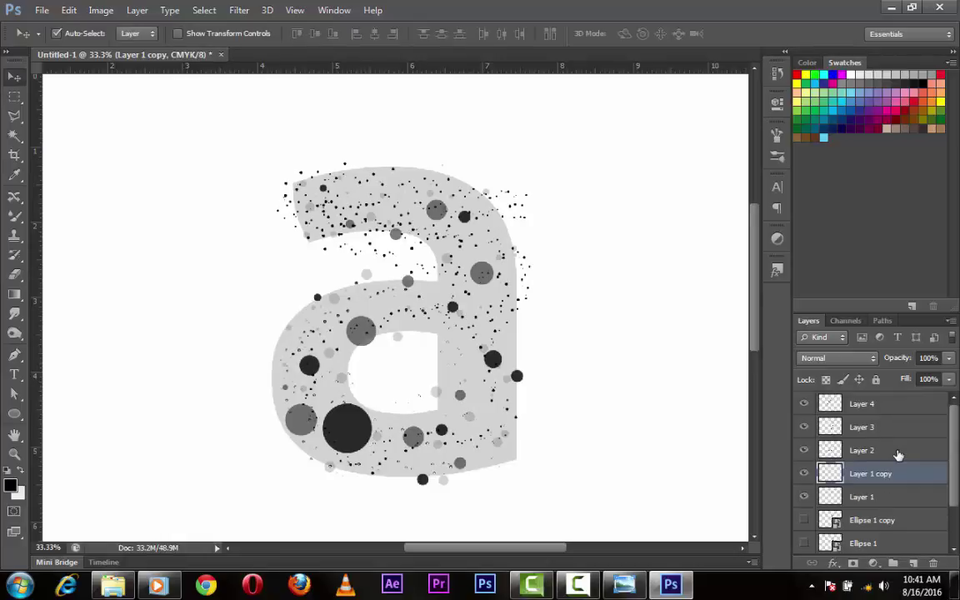
{"action": "key", "text": "ctrl+t"}
{"action": "right_click", "coordinate": [590, 286]}
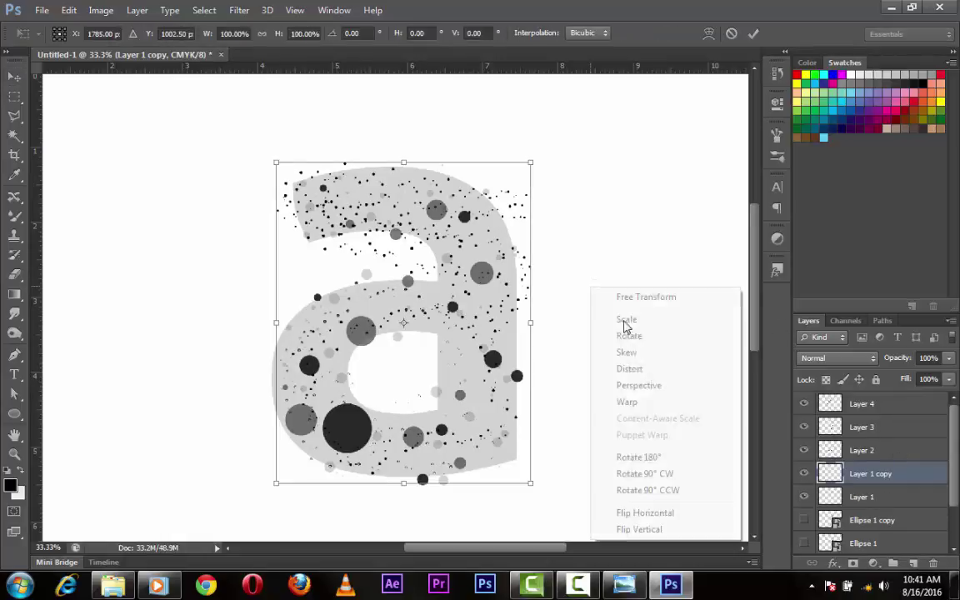
{"action": "left_click", "coordinate": [664, 530]}
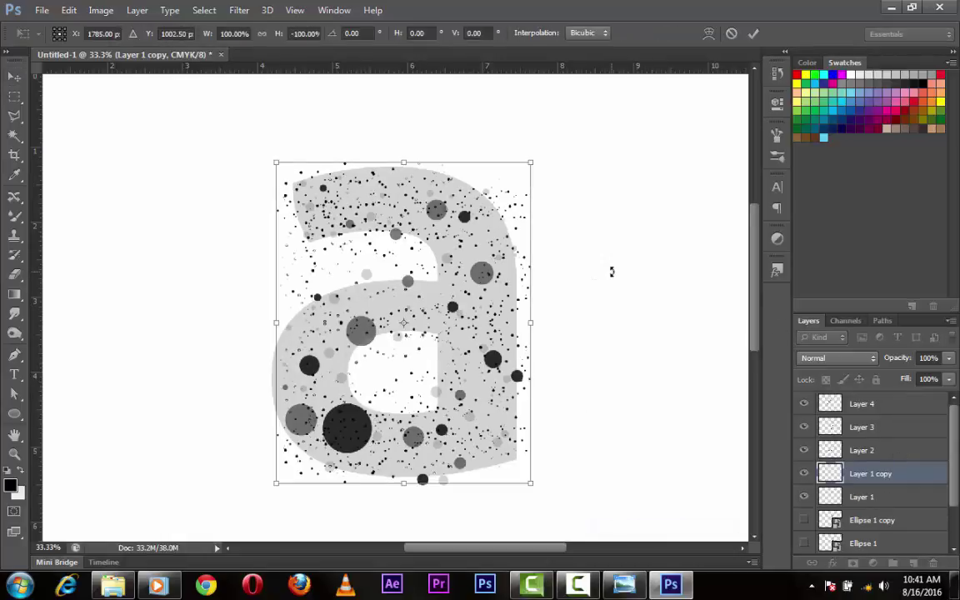
{"action": "key", "text": "Return"}
Hide Layer 1 copy and select the original Layer 1 at 50% zoom.
{"action": "key", "text": "ctrl+plus"}
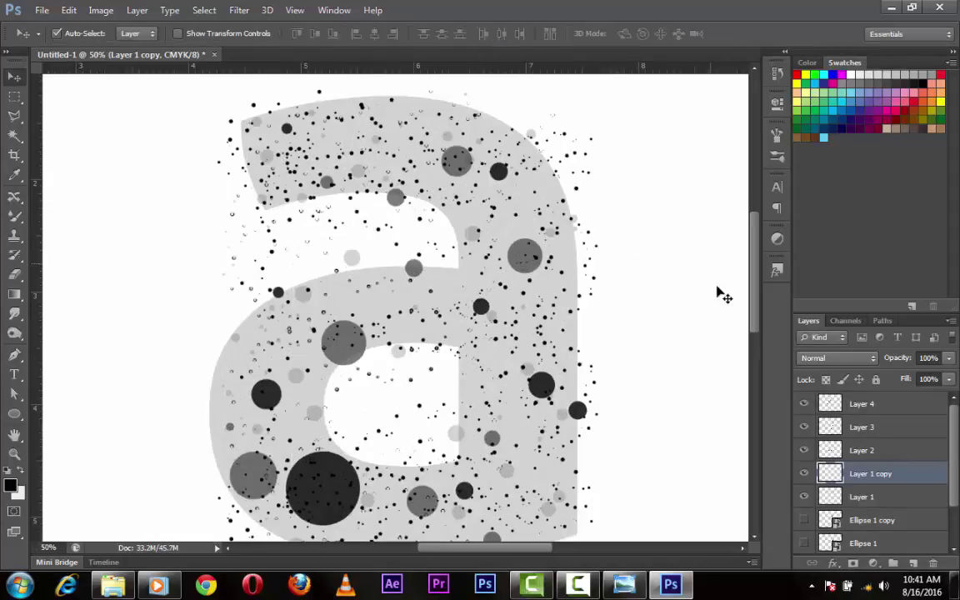
{"action": "left_click_drag", "start_coordinate": [757, 289], "coordinate": [756, 319]}
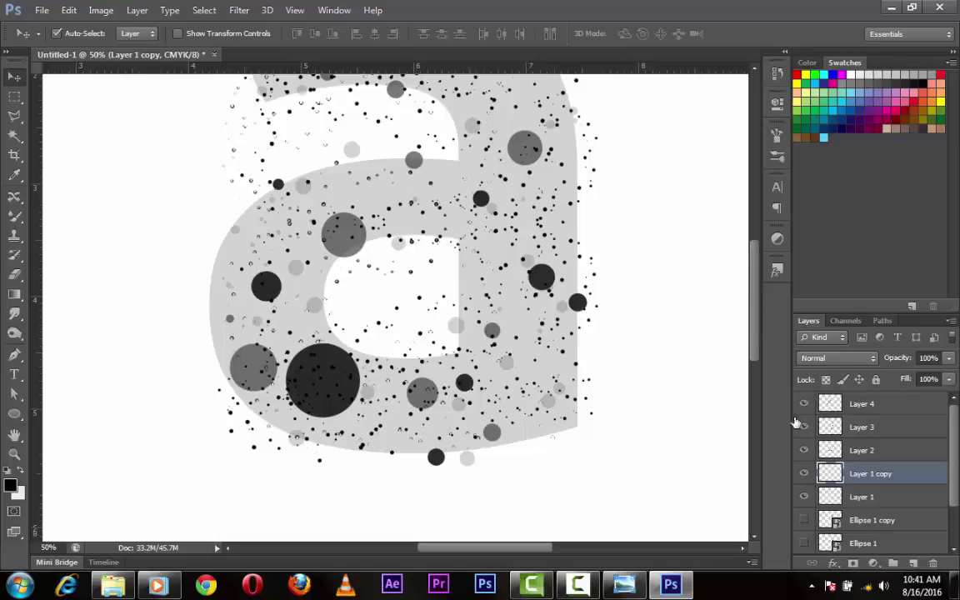
{"action": "left_click", "coordinate": [804, 451]}
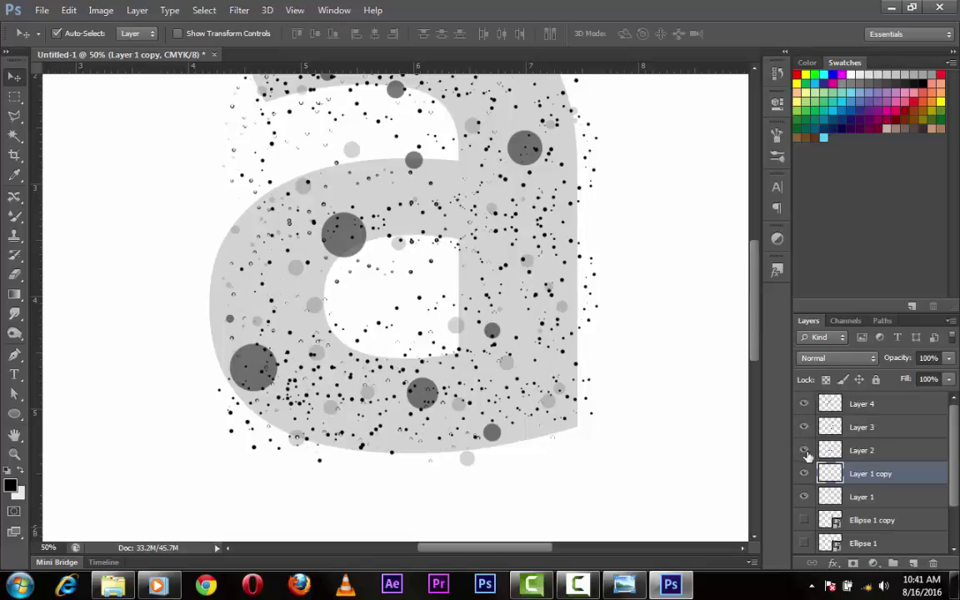
{"action": "left_click", "coordinate": [808, 474]}
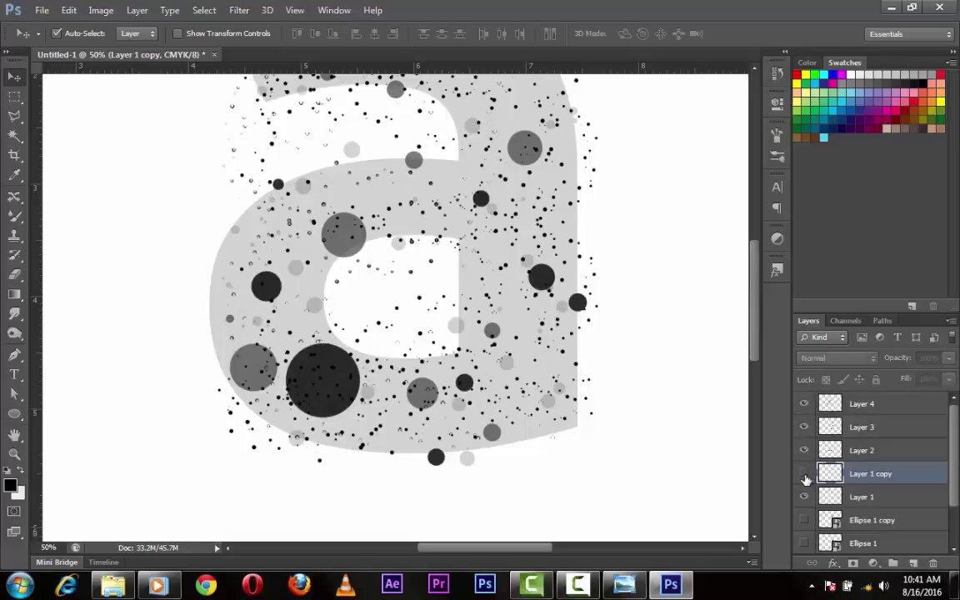
{"action": "left_click", "coordinate": [825, 496]}
Erase Layer 1's stray speckles along the letter's left, bottom, right and top arm.
{"action": "key", "text": "e"}
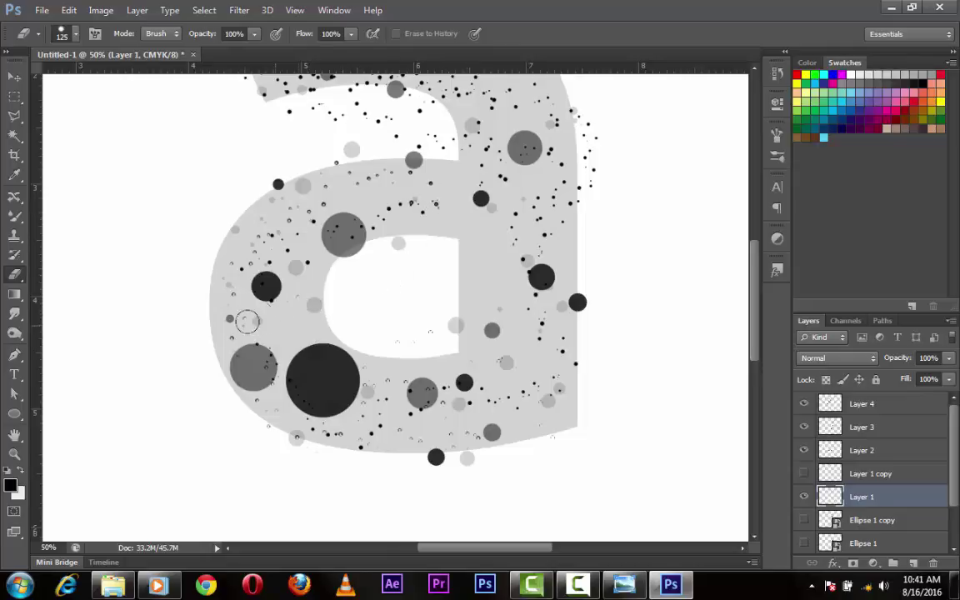
{"action": "mouse_move", "coordinate": [248, 233]}
{"action": "left_mouse_down"}
{"action": "mouse_move", "coordinate": [287, 468]}
{"action": "mouse_move", "coordinate": [374, 456]}
{"action": "left_mouse_up"}
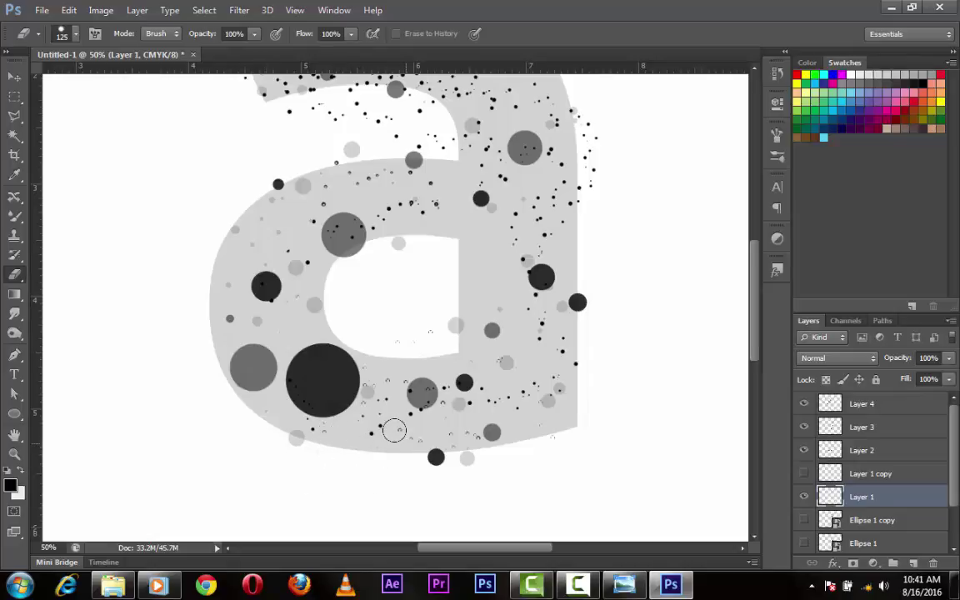
{"action": "mouse_move", "coordinate": [453, 433]}
{"action": "left_mouse_down"}
{"action": "mouse_move", "coordinate": [555, 447]}
{"action": "mouse_move", "coordinate": [561, 376]}
{"action": "mouse_move", "coordinate": [540, 374]}
{"action": "left_mouse_up"}
{"action": "scroll", "coordinate": [757, 304], "scroll_direction": "up", "scroll_amount": 5}
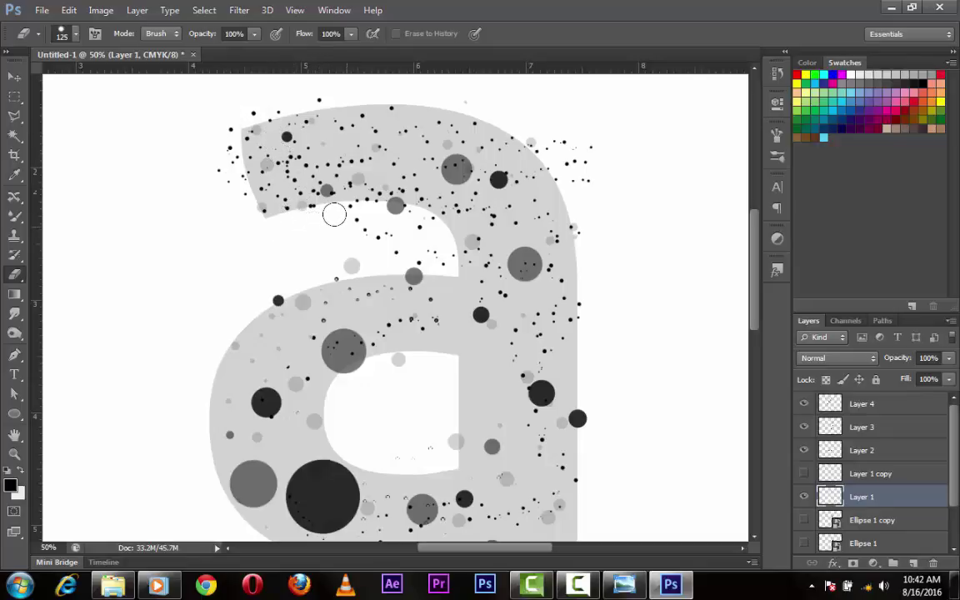
{"action": "left_click_drag", "start_coordinate": [334, 217], "coordinate": [369, 232]}
{"action": "key", "text": "bracketleft"}
{"action": "key", "text": "bracketleft"}
{"action": "key", "text": "bracketleft"}
{"action": "left_click_drag", "start_coordinate": [753, 250], "coordinate": [758, 289]}
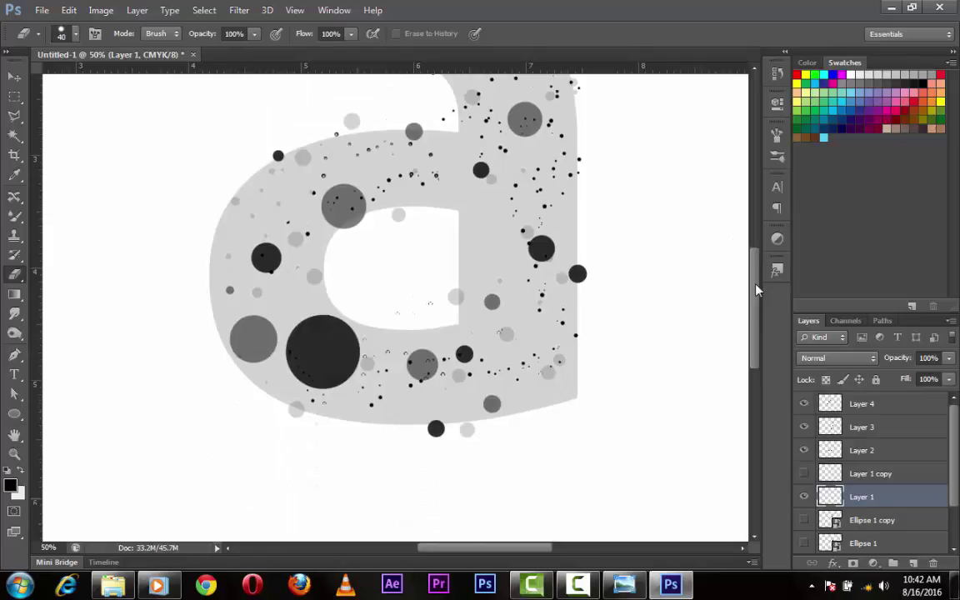
Fade Layer 1 to 3% opacity, show Layer 1 copy, and select the copy.
{"action": "left_click", "coordinate": [875, 478]}
{"action": "left_click", "coordinate": [858, 497]}
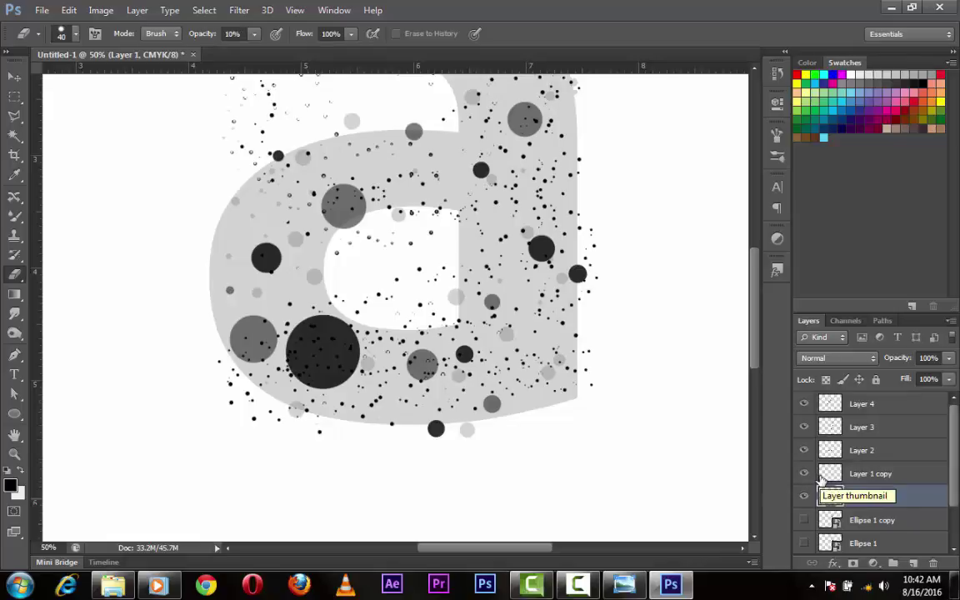
{"action": "key", "text": "0"}
{"action": "key", "text": "v"}
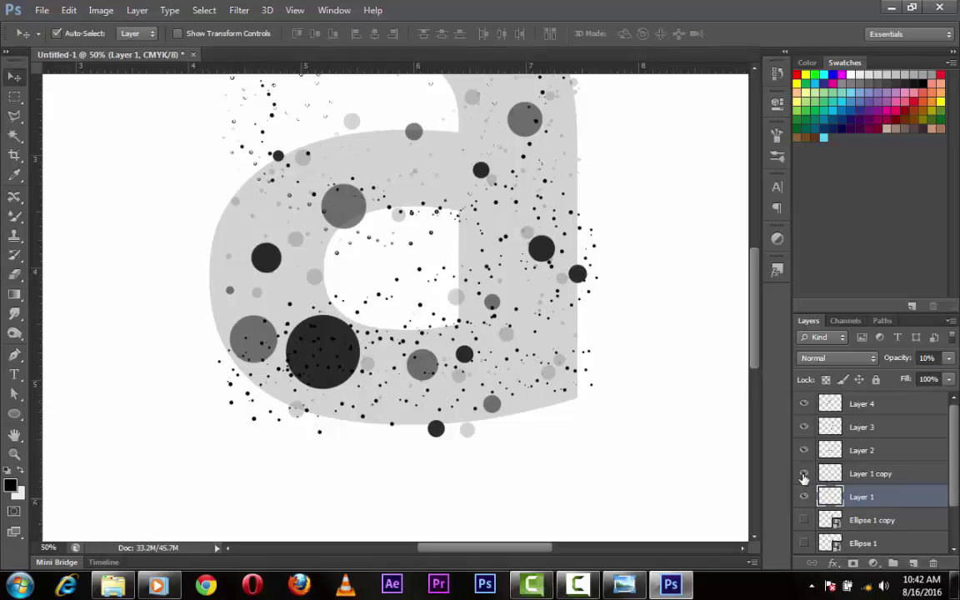
{"action": "left_click", "coordinate": [802, 474]}
{"action": "left_click_drag", "start_coordinate": [905, 360], "coordinate": [897, 363]}
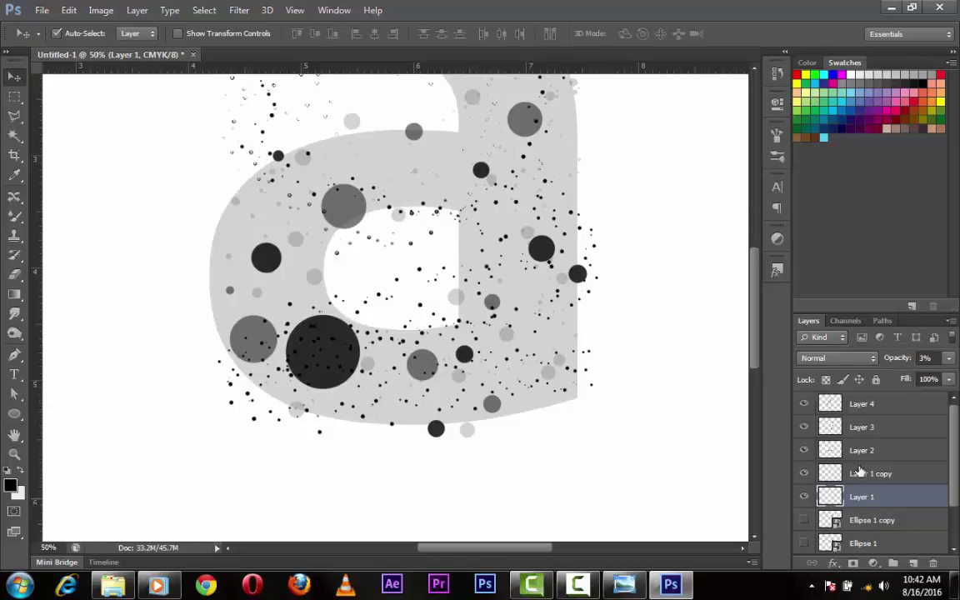
{"action": "left_click", "coordinate": [804, 497]}
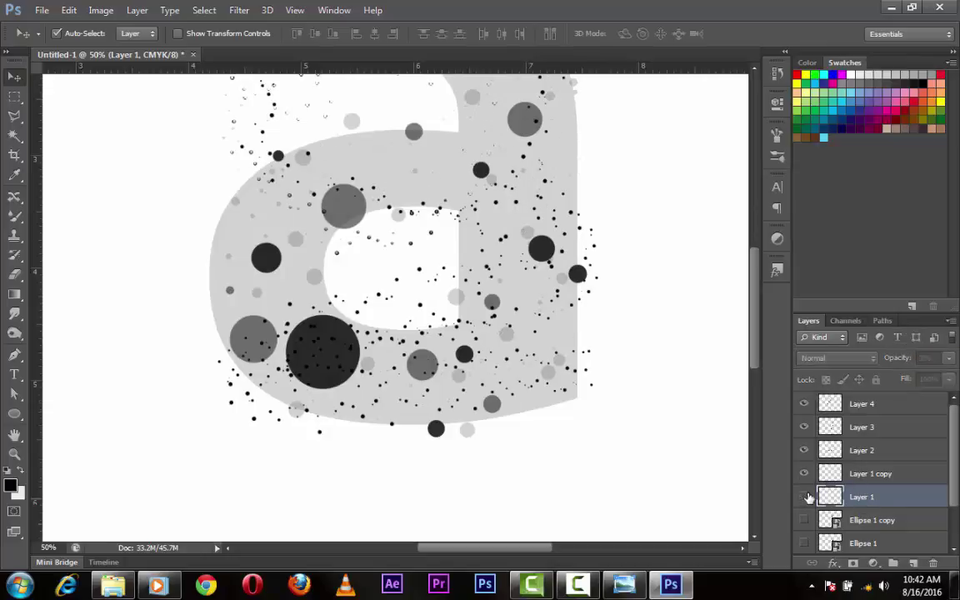
{"action": "left_click", "coordinate": [805, 496]}
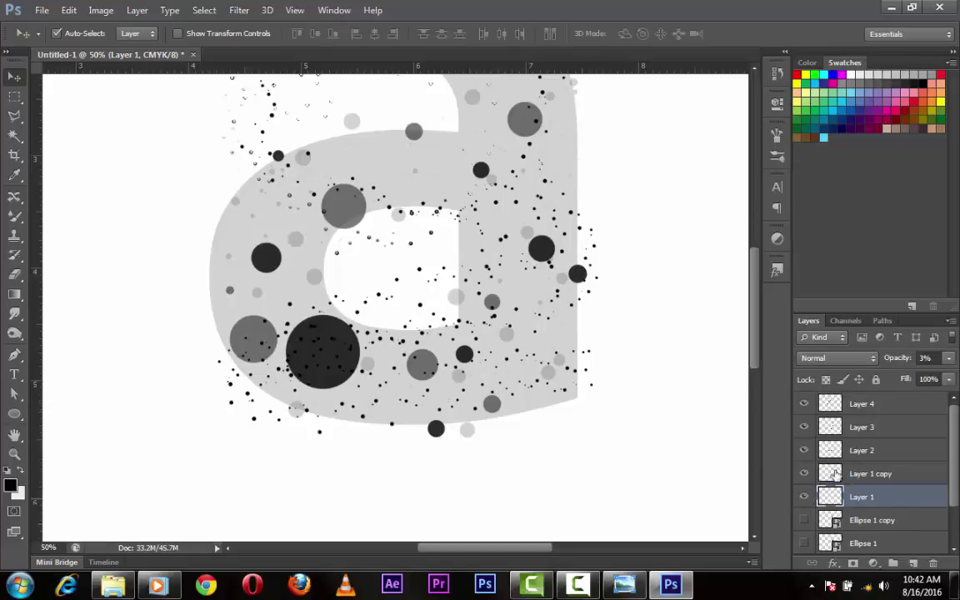
{"action": "left_click", "coordinate": [835, 473]}
Erase Layer 1 copy's speckles at the lower right and inside the bowl, using a 70 then 60 px brush.
{"action": "key", "text": "e"}
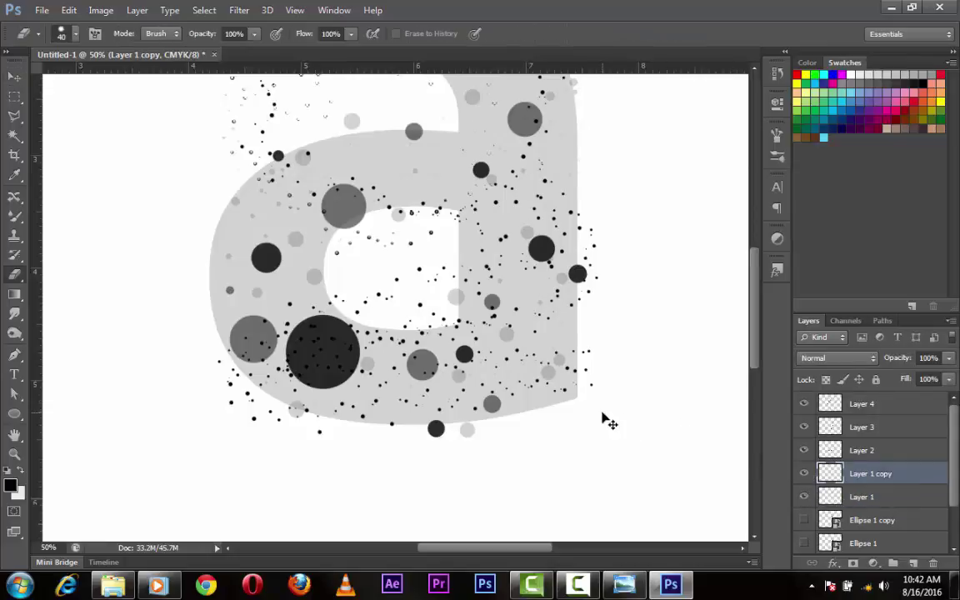
{"action": "left_click_drag", "start_coordinate": [600, 414], "coordinate": [469, 416]}
{"action": "key", "text": "bracketright"}
{"action": "key", "text": "bracketright"}
{"action": "key", "text": "bracketright"}
{"action": "key", "text": "bracketright"}
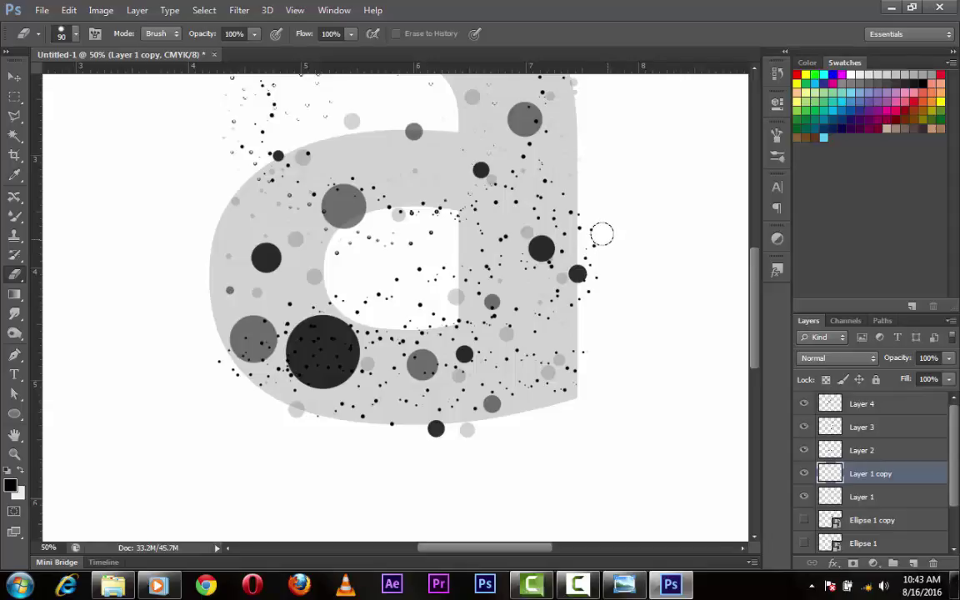
{"action": "key", "text": "bracketleft"}
{"action": "key", "text": "bracketleft"}
{"action": "key", "text": "bracketleft"}
{"action": "scroll", "coordinate": [673, 277], "scroll_direction": "up", "scroll_amount": 2}
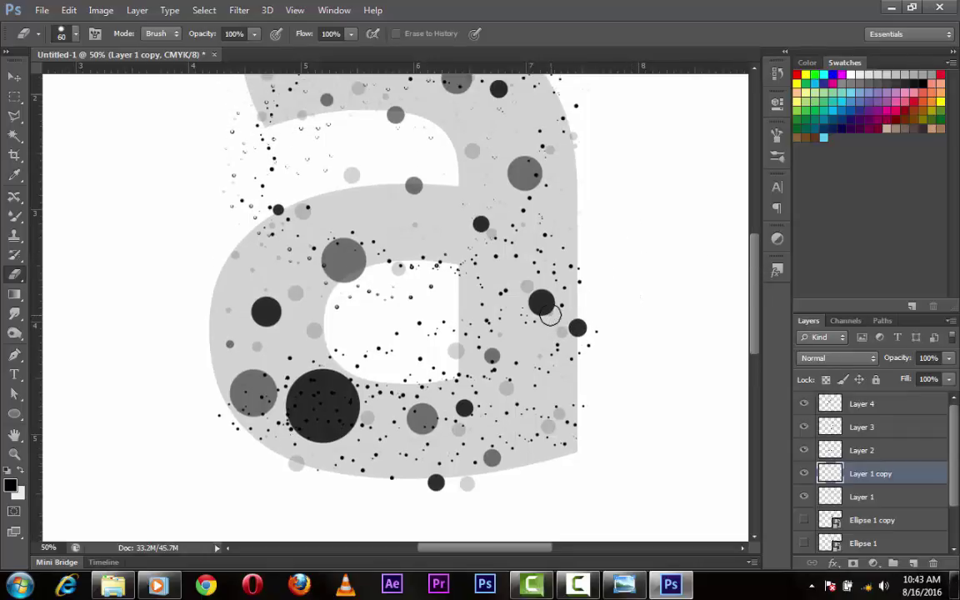
{"action": "left_click_drag", "start_coordinate": [752, 268], "coordinate": [753, 242]}
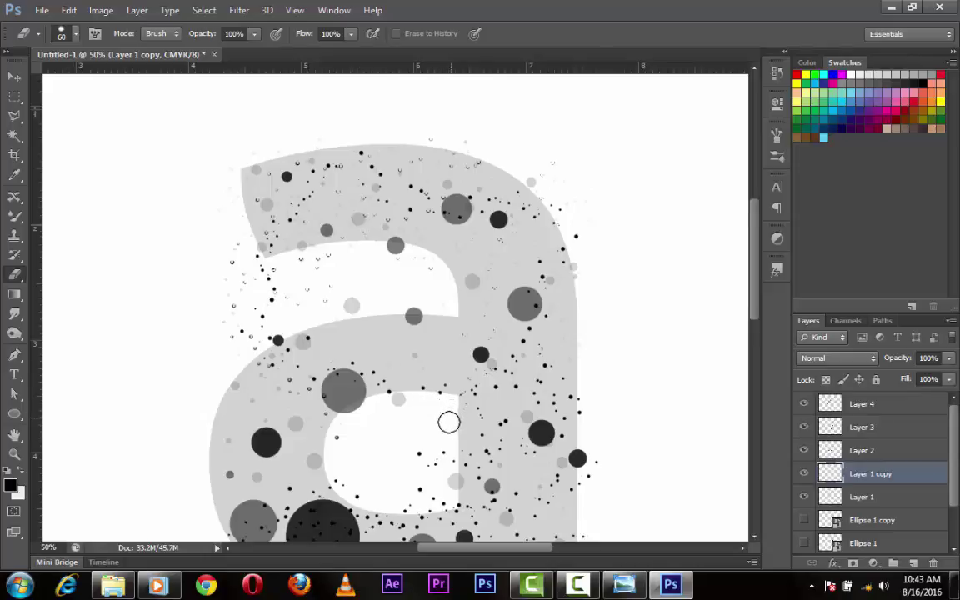
{"action": "left_click_drag", "start_coordinate": [758, 292], "coordinate": [757, 314]}
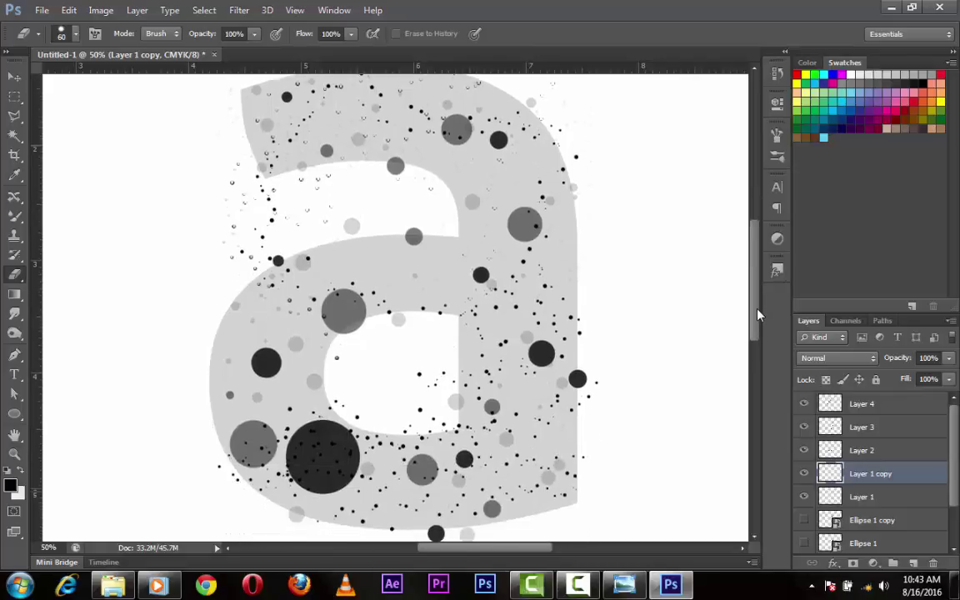
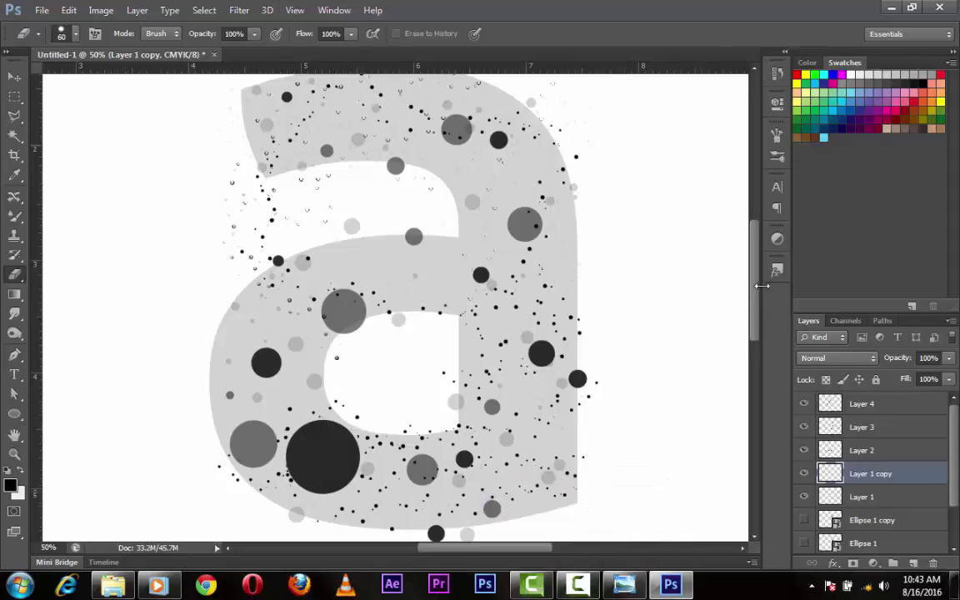
Use a size-150 eraser on Layer 1 copy to remove stray speckles left of the 'a', on its upper arm and along its top edge.
{"action": "left_click_drag", "start_coordinate": [754, 287], "coordinate": [752, 250]}
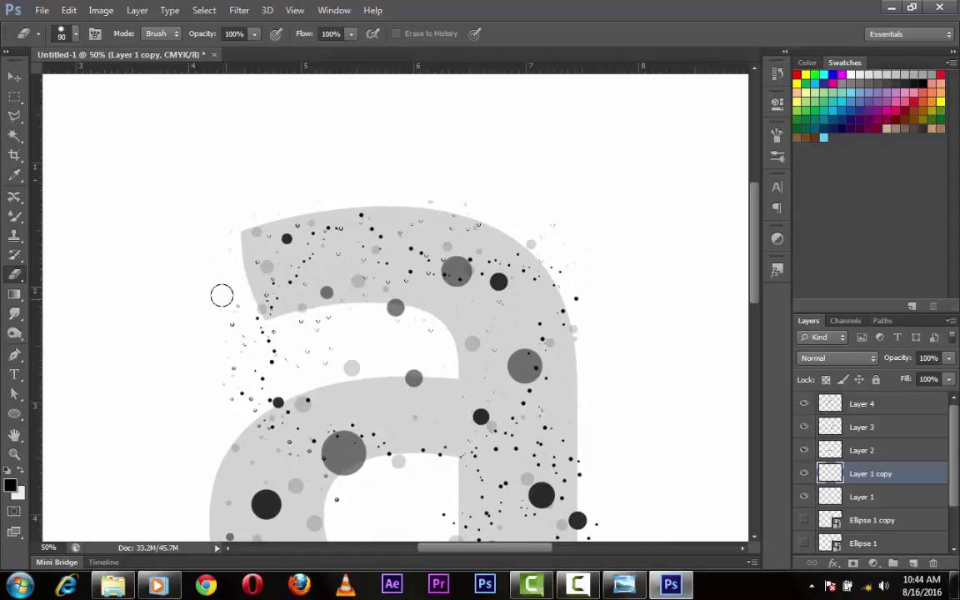
{"action": "key", "text": "bracketright"}
{"action": "key", "text": "bracketright"}
{"action": "key", "text": "bracketright"}
{"action": "key", "text": "bracketright"}
{"action": "key", "text": "bracketright"}
{"action": "key", "text": "bracketright"}
{"action": "left_click_drag", "start_coordinate": [209, 315], "coordinate": [228, 361]}
{"action": "left_click_drag", "start_coordinate": [246, 342], "coordinate": [373, 321]}
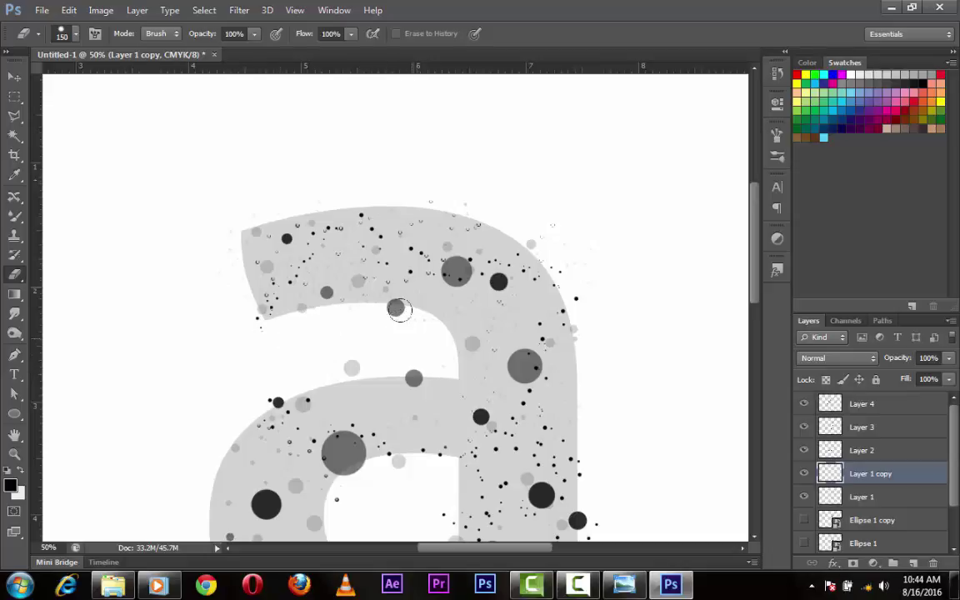
{"action": "left_click_drag", "start_coordinate": [330, 214], "coordinate": [281, 240]}
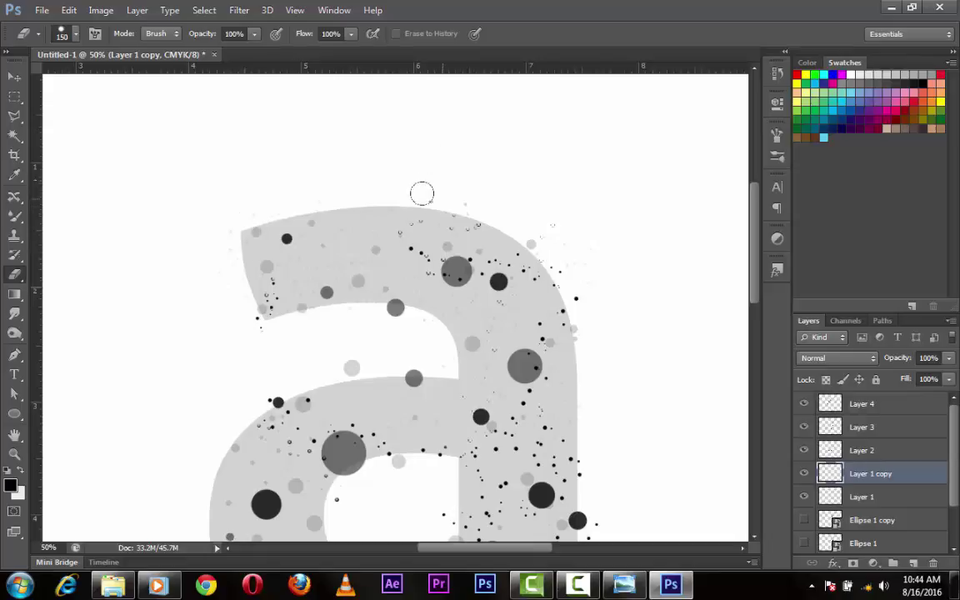
{"action": "left_click_drag", "start_coordinate": [402, 239], "coordinate": [412, 252]}
{"action": "left_click_drag", "start_coordinate": [338, 177], "coordinate": [416, 164]}
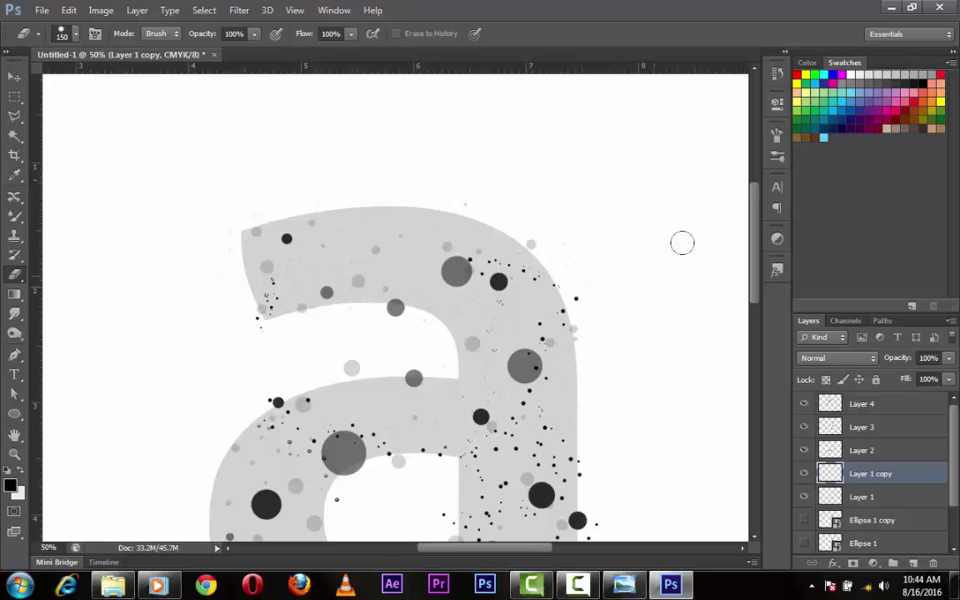
{"action": "left_click_drag", "start_coordinate": [754, 241], "coordinate": [758, 295]}
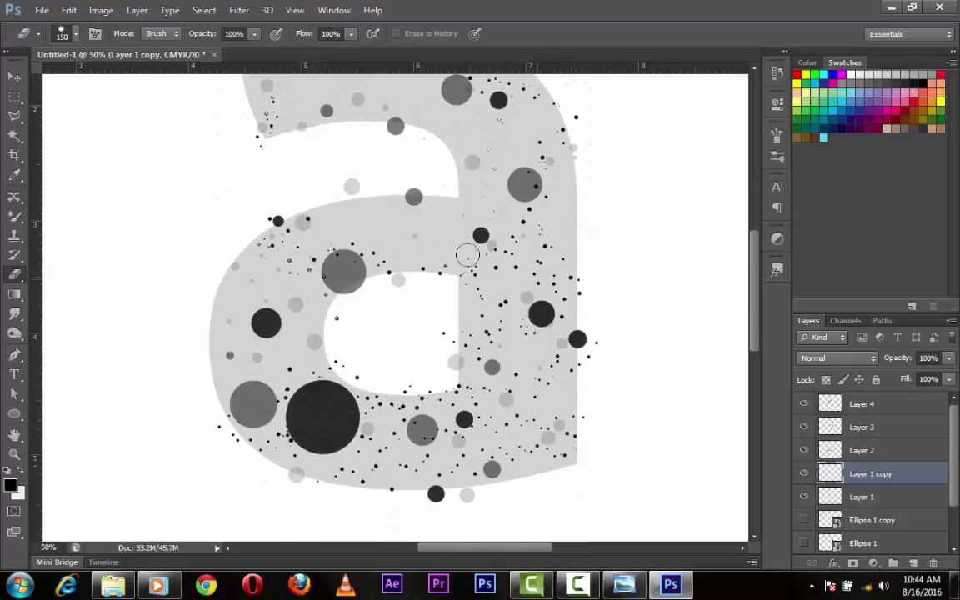
{"action": "key", "text": "bracketleft"}
{"action": "key", "text": "bracketleft"}
Step through the dot layers, bringing Layer 4 back to 100% opacity.
{"action": "key", "text": "v"}
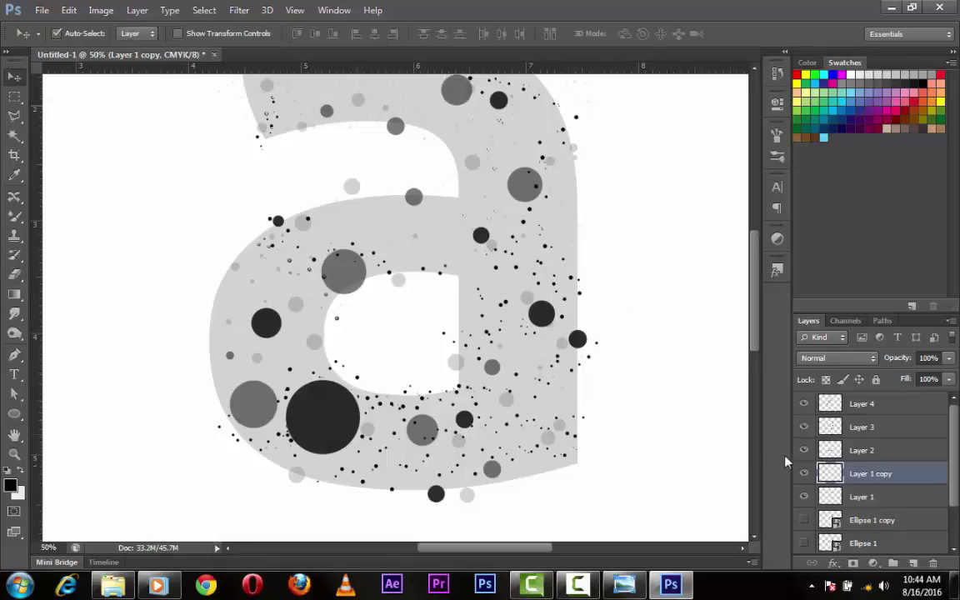
{"action": "left_click", "coordinate": [866, 455]}
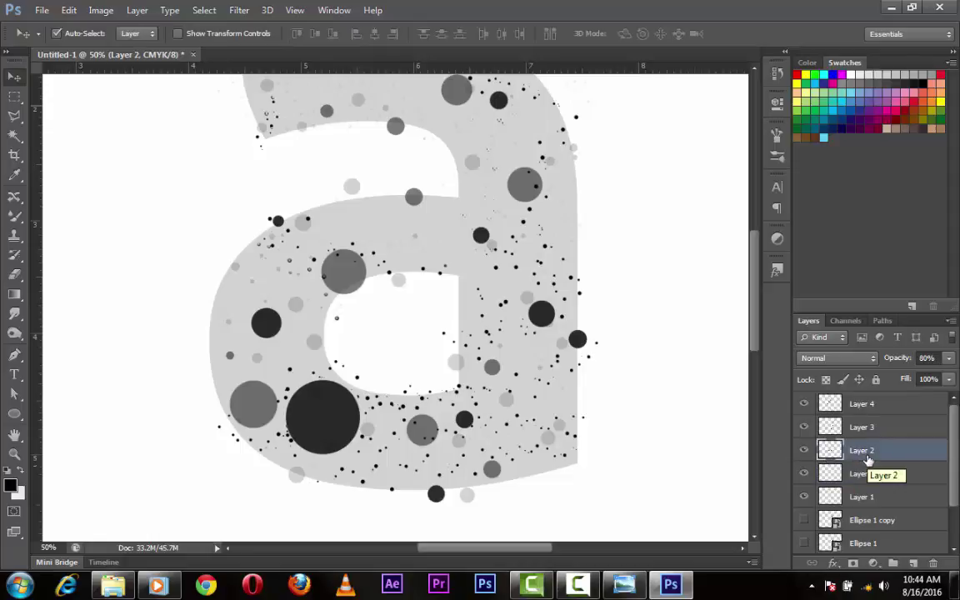
{"action": "key", "text": "0"}
{"action": "left_click", "coordinate": [821, 477]}
{"action": "left_click", "coordinate": [833, 496]}
{"action": "key", "text": "0"}
{"action": "key", "text": "0"}
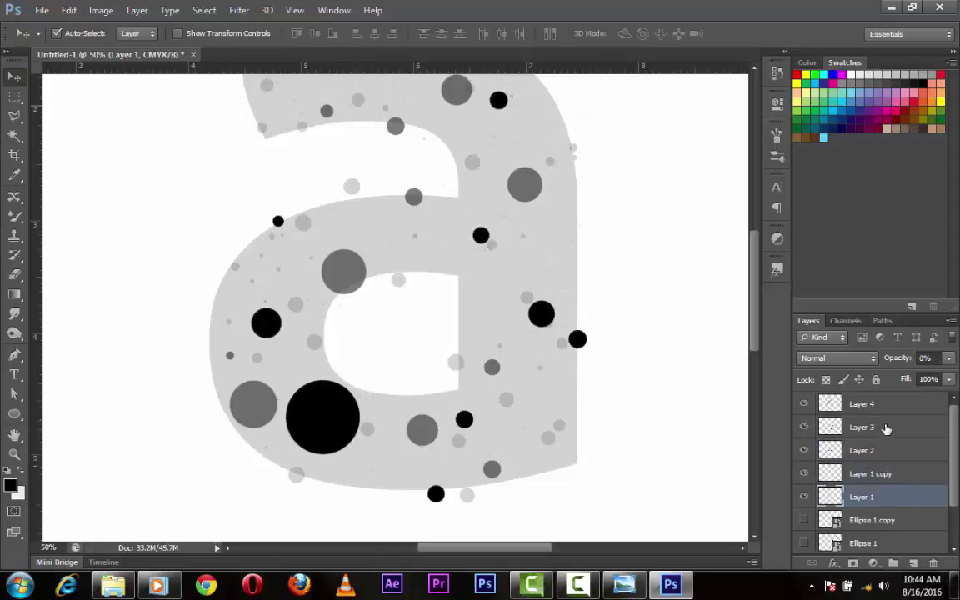
{"action": "left_click", "coordinate": [885, 427]}
{"action": "key", "text": "0"}
{"action": "left_click", "coordinate": [906, 406]}
{"action": "key", "text": "0"}
{"action": "key", "text": "0"}
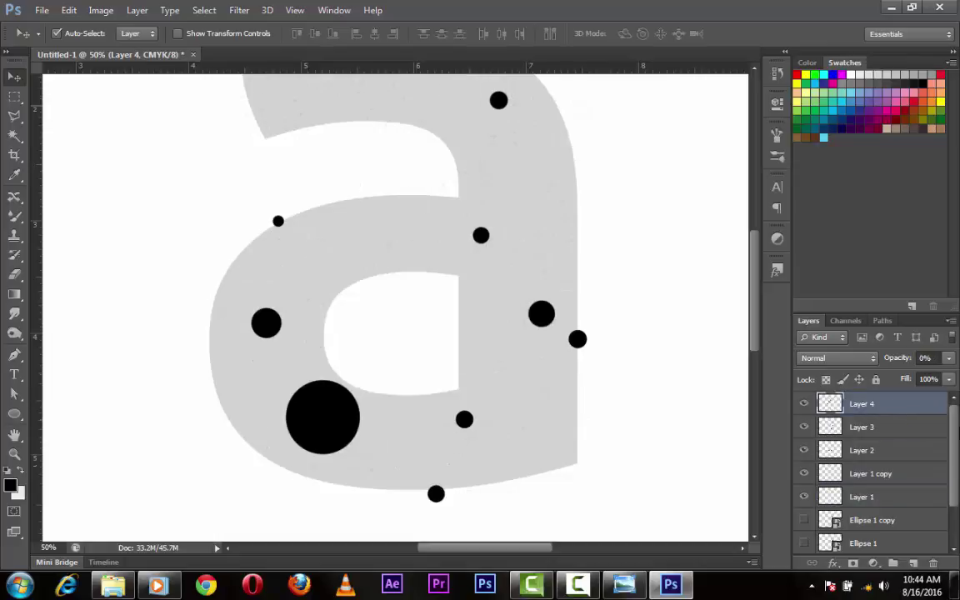
{"action": "key", "text": "0"}
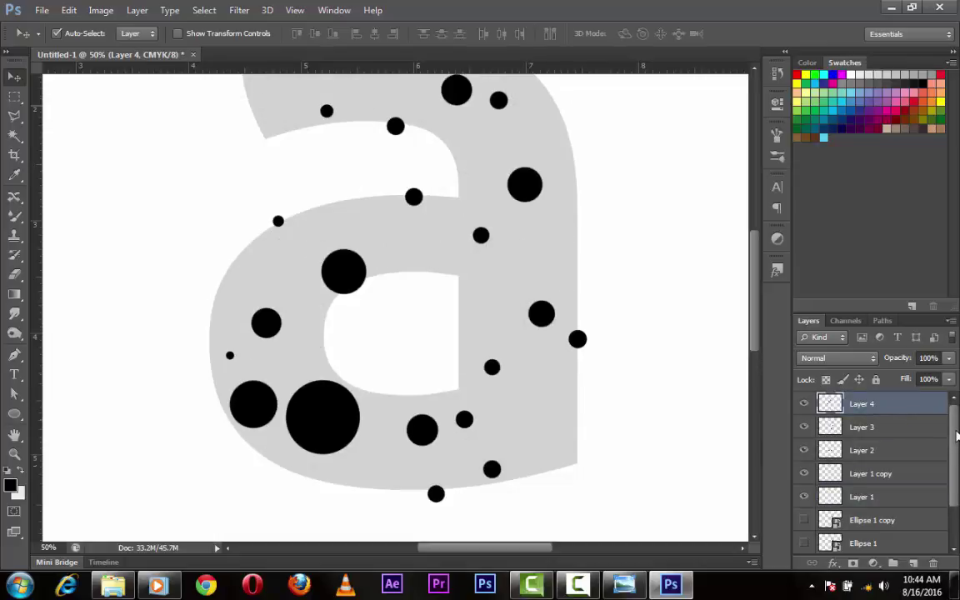
Set Layer 3, Layer 1 copy and Layer 1 to 100% opacity.
{"action": "left_click", "coordinate": [930, 426]}
{"action": "key", "text": "0"}
{"action": "left_click", "coordinate": [921, 449]}
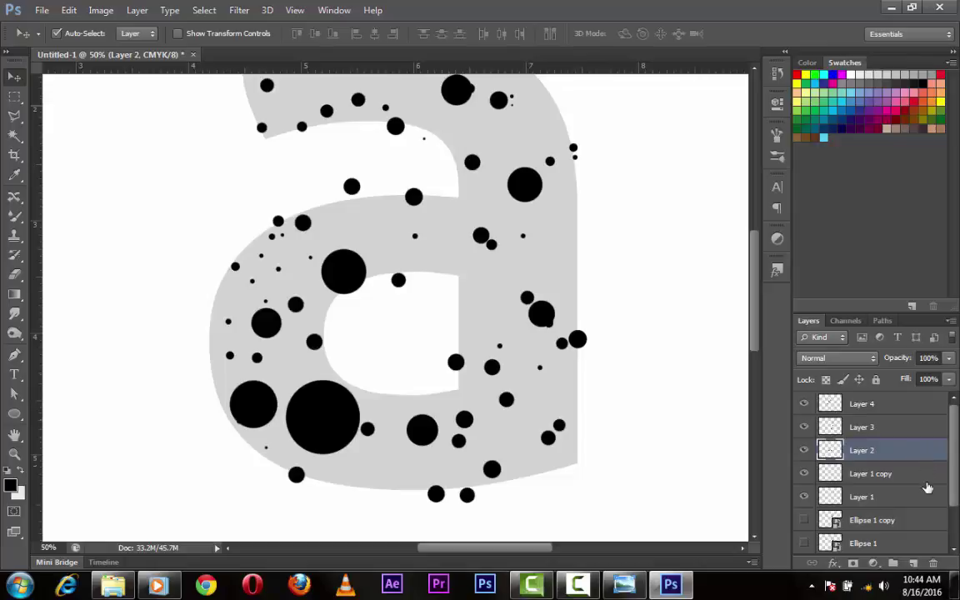
{"action": "left_click", "coordinate": [926, 474]}
{"action": "key", "text": "0"}
{"action": "left_click", "coordinate": [926, 497]}
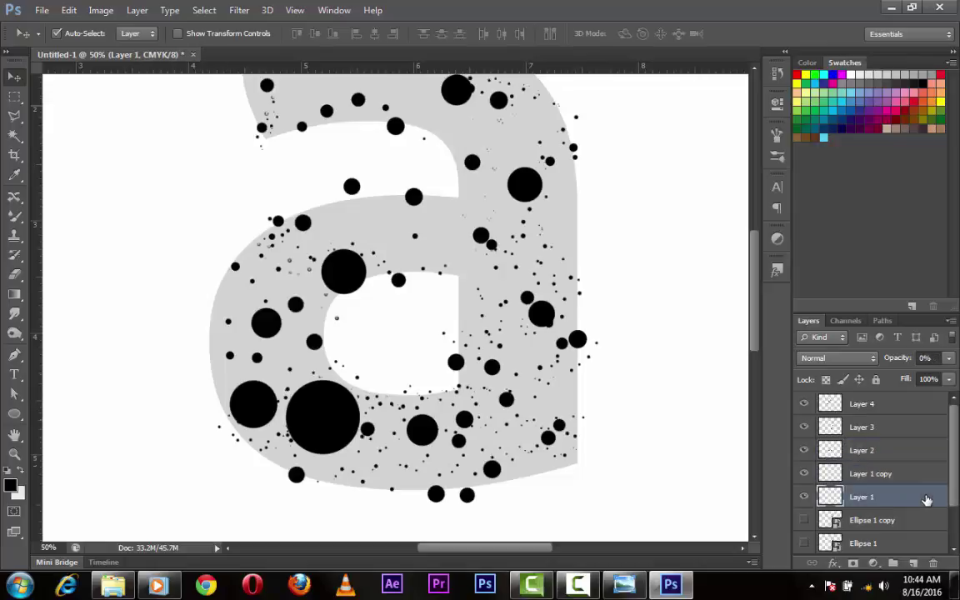
{"action": "key", "text": "0"}
Hide and reshow Layer 1 to compare its speckles, leaving Layer 1 copy selected.
{"action": "left_click_drag", "start_coordinate": [754, 308], "coordinate": [758, 269]}
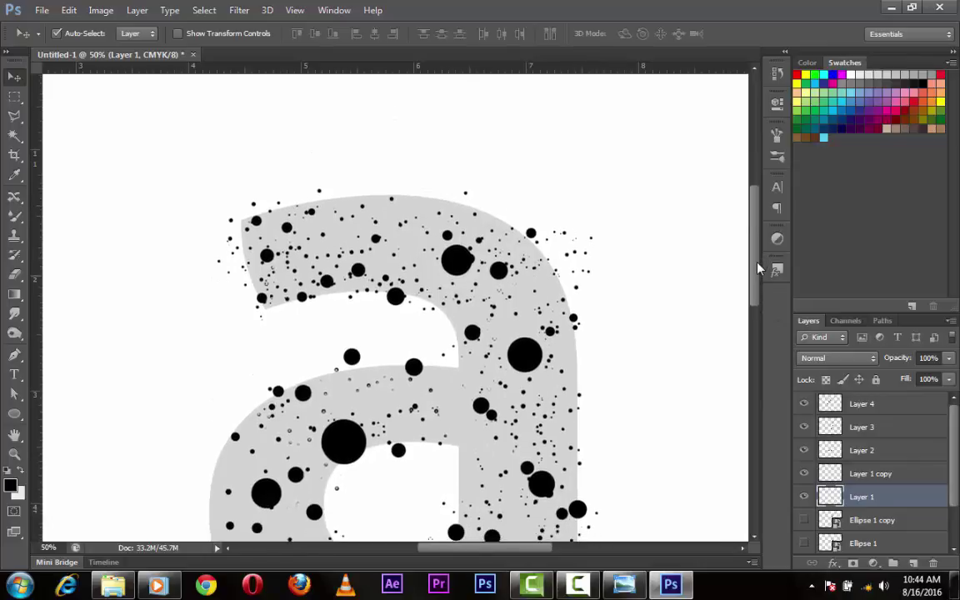
{"action": "left_click_drag", "start_coordinate": [758, 269], "coordinate": [749, 308]}
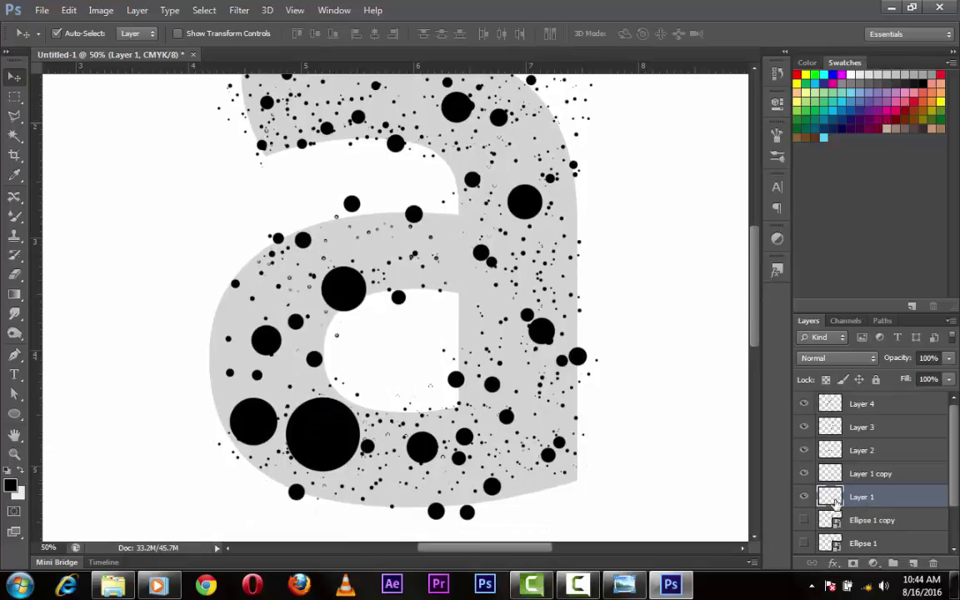
{"action": "left_click", "coordinate": [803, 497]}
{"action": "key", "text": "ctrl+minus"}
{"action": "left_click", "coordinate": [804, 497]}
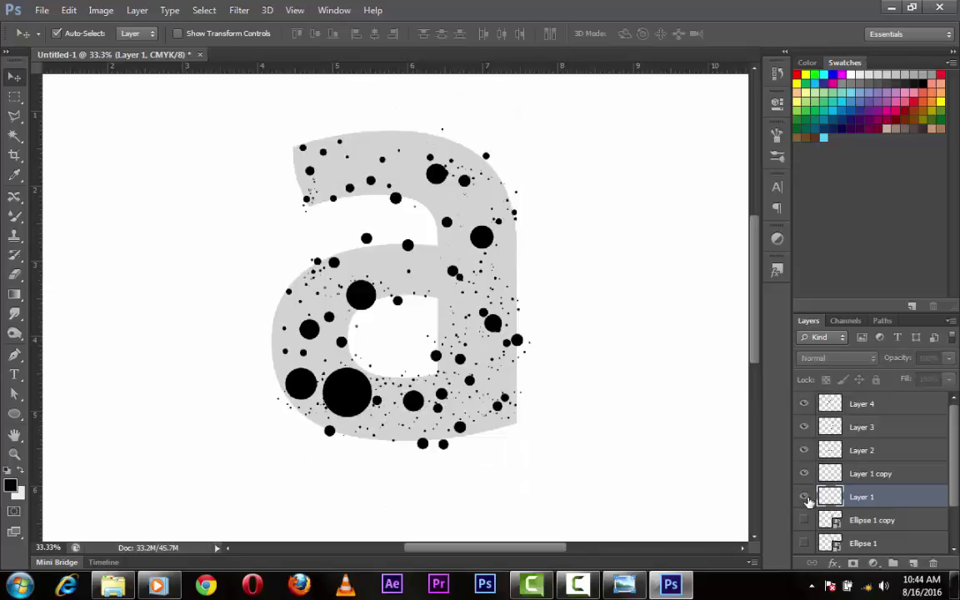
{"action": "left_click", "coordinate": [804, 496]}
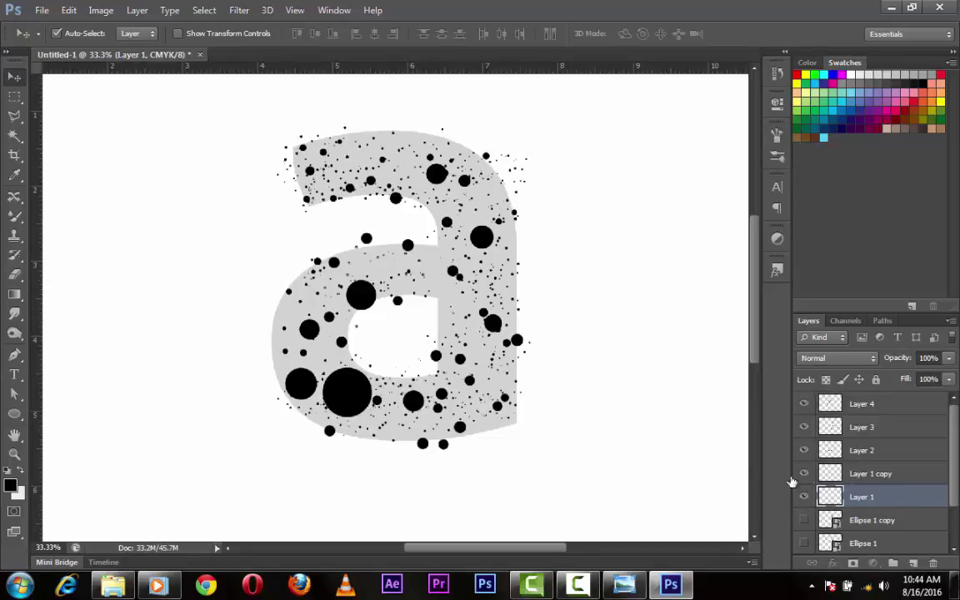
{"action": "left_click", "coordinate": [833, 473]}
{"action": "key", "text": "e"}
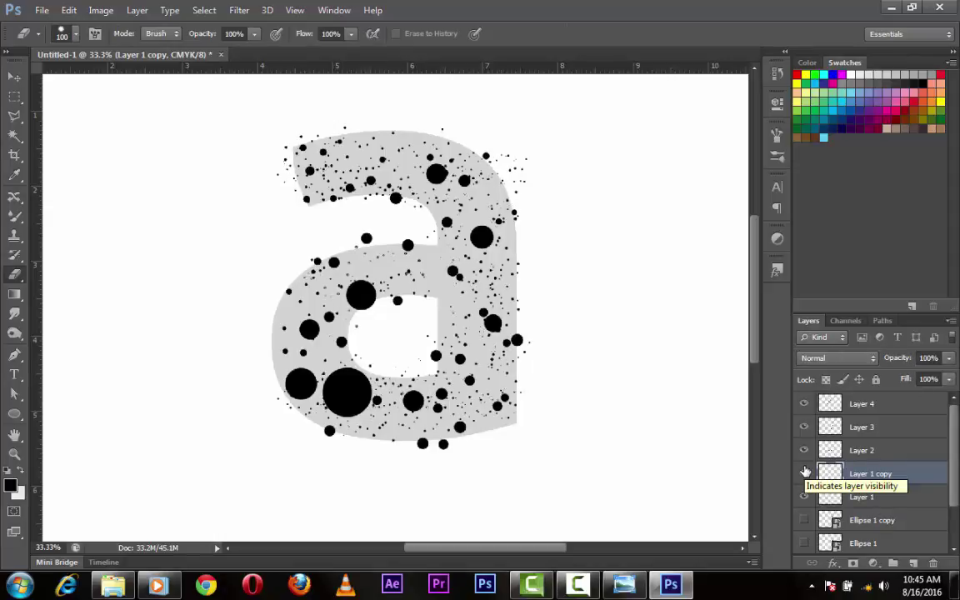
Toggle the grey 'a' text layer's visibility off and on to compare.
{"action": "scroll", "coordinate": [949, 461], "scroll_direction": "down", "scroll_amount": 2}
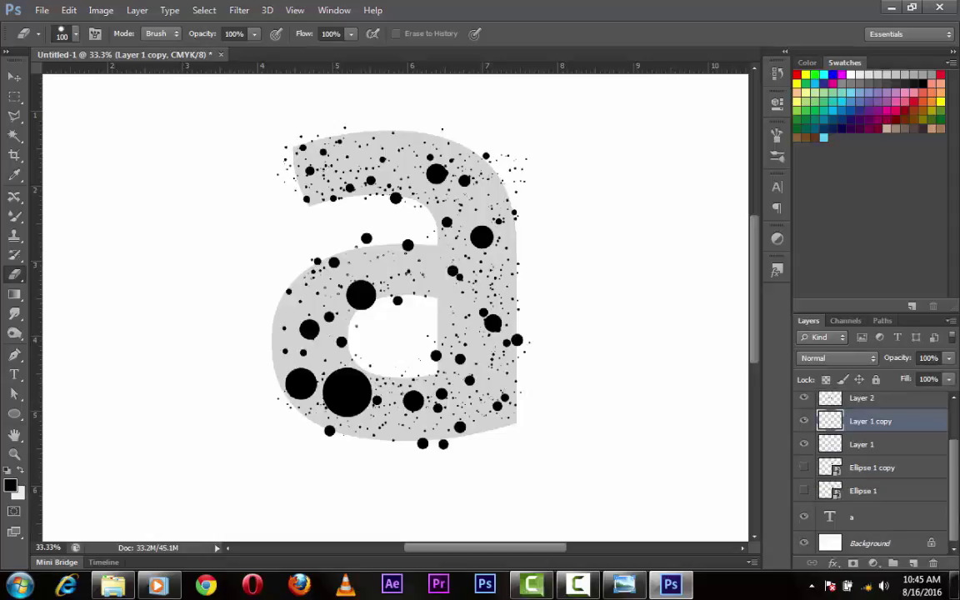
{"action": "left_click", "coordinate": [806, 518]}
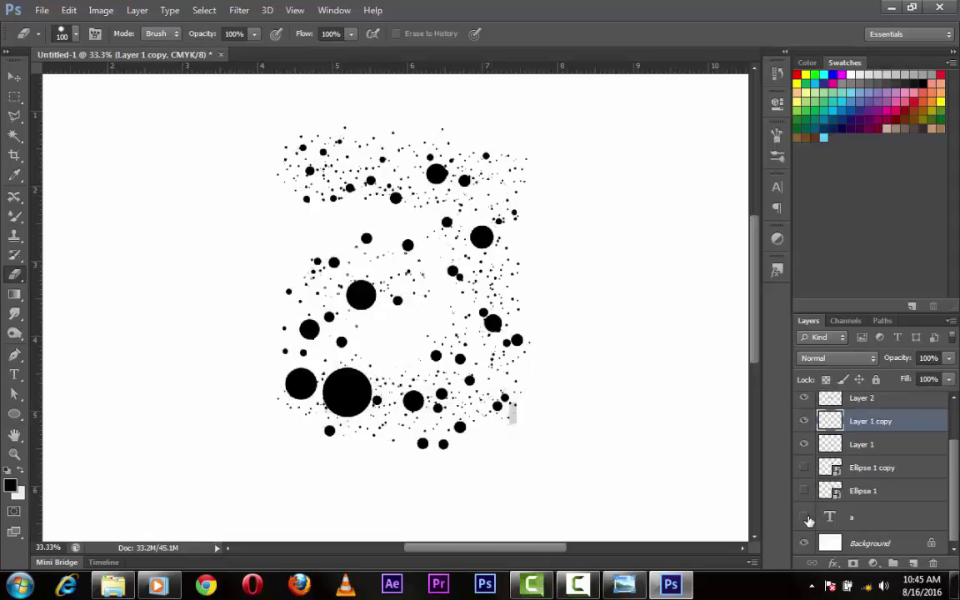
{"action": "left_click", "coordinate": [807, 518]}
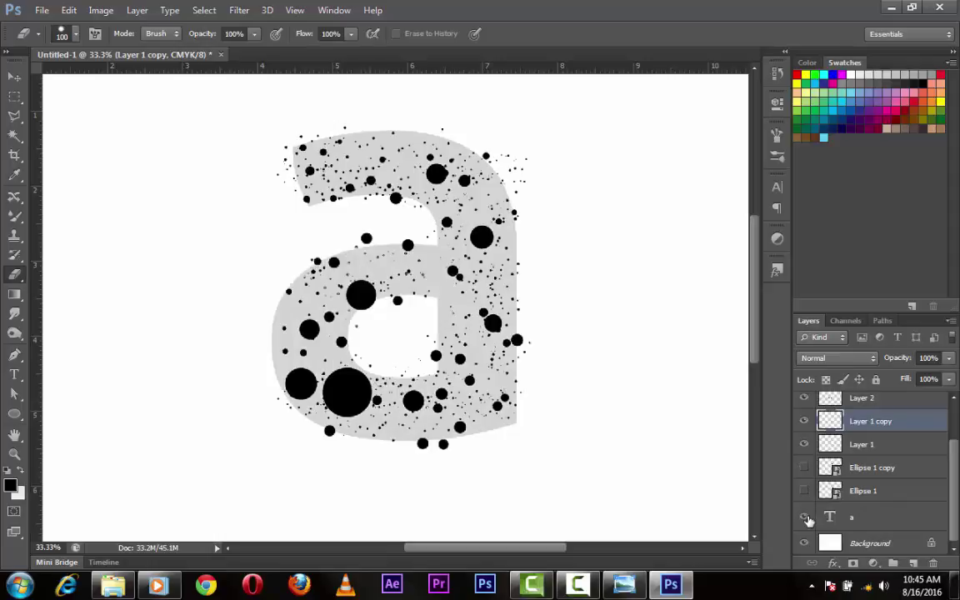
{"action": "left_click", "coordinate": [806, 518]}
{"action": "left_click", "coordinate": [806, 519]}
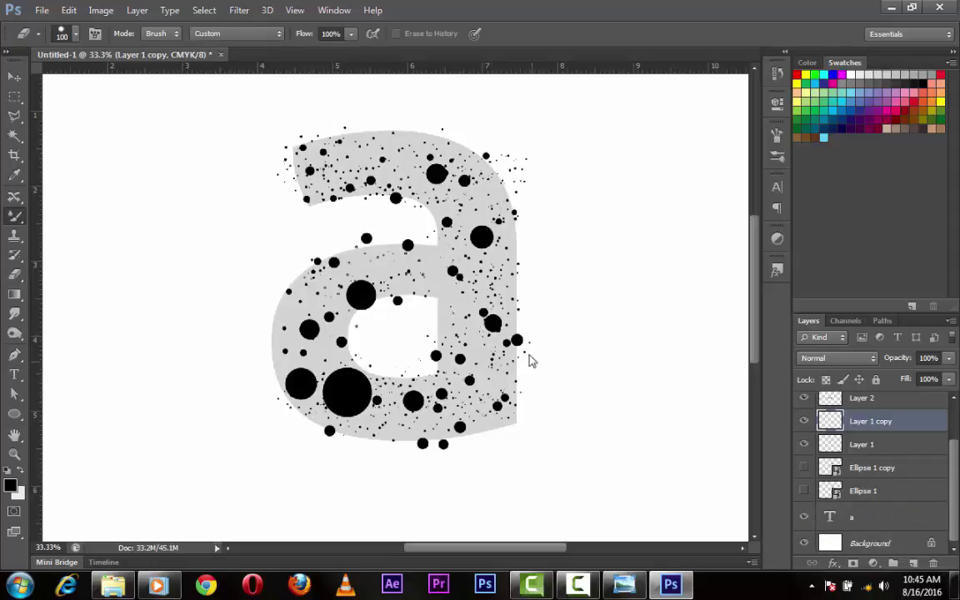
Set the Mixer Brush to size 35 and select Layer 4 through Layer 1 together.
{"action": "key", "text": "b"}
{"action": "key", "text": "bracketleft"}
{"action": "key", "text": "bracketleft"}
{"action": "key", "text": "bracketleft"}
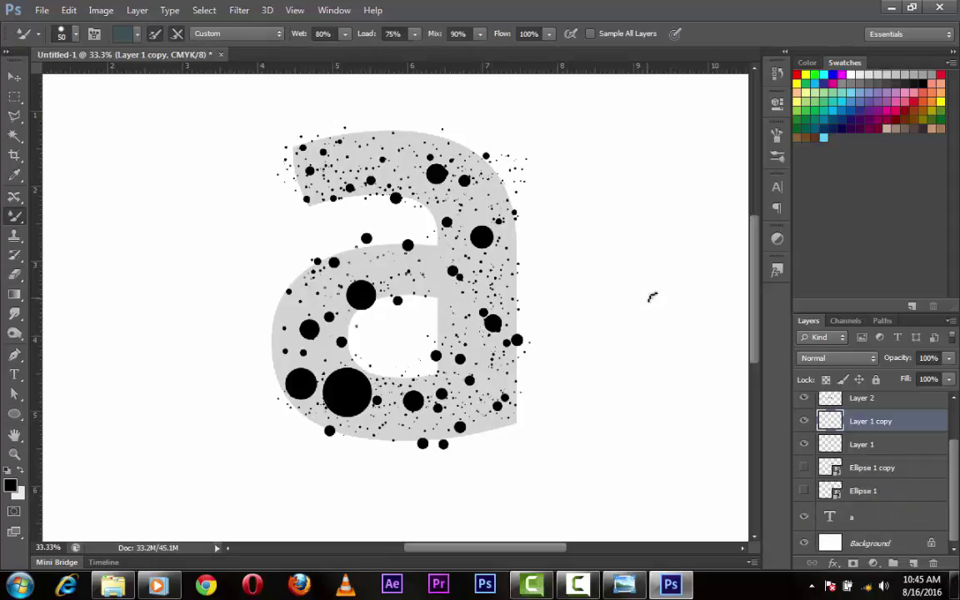
{"action": "left_click_drag", "start_coordinate": [952, 462], "coordinate": [955, 418]}
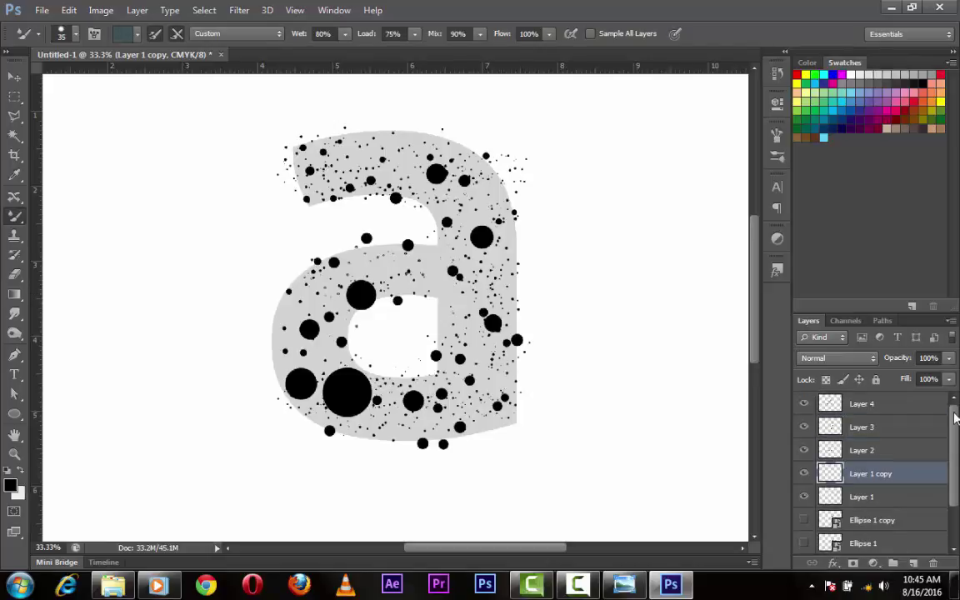
{"action": "left_click", "coordinate": [878, 404]}
{"action": "left_click", "coordinate": [899, 503], "text": "shift"}
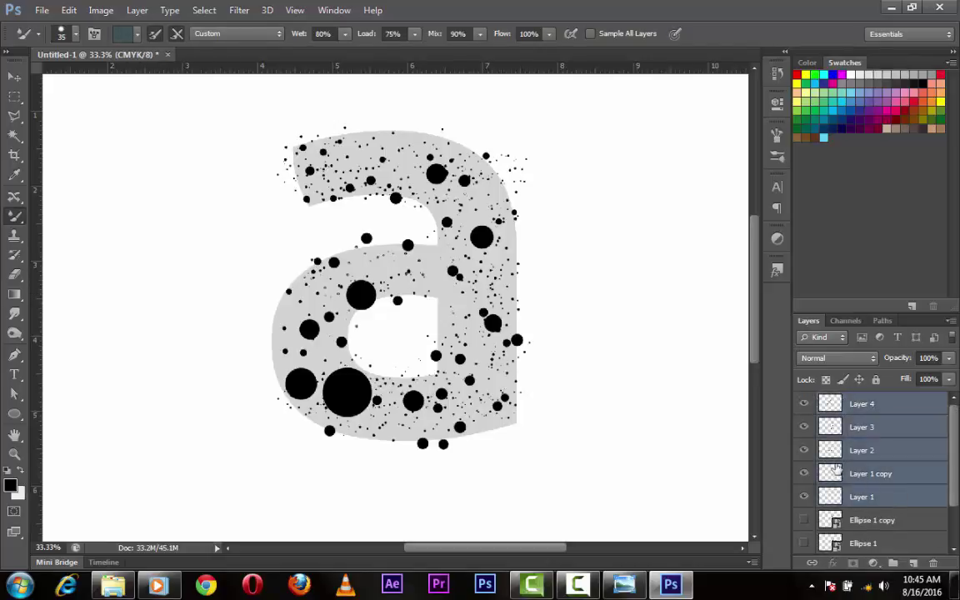
Merge the dot layers, move Ellipse 1 copy above Layer 4, and shift its black dot to the letter's left.
{"action": "key", "text": "ctrl+e"}
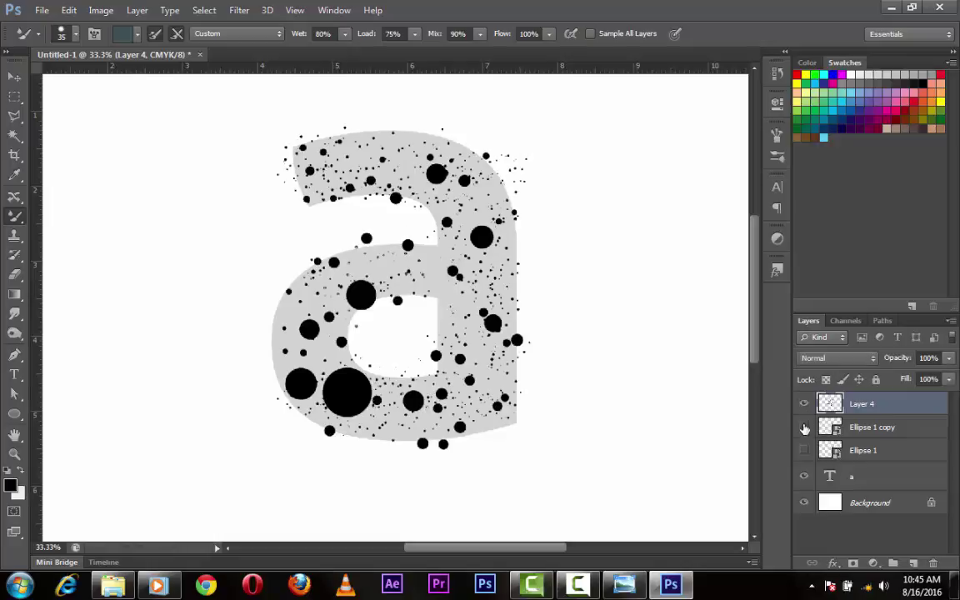
{"action": "left_click", "coordinate": [804, 428]}
{"action": "left_click", "coordinate": [862, 428]}
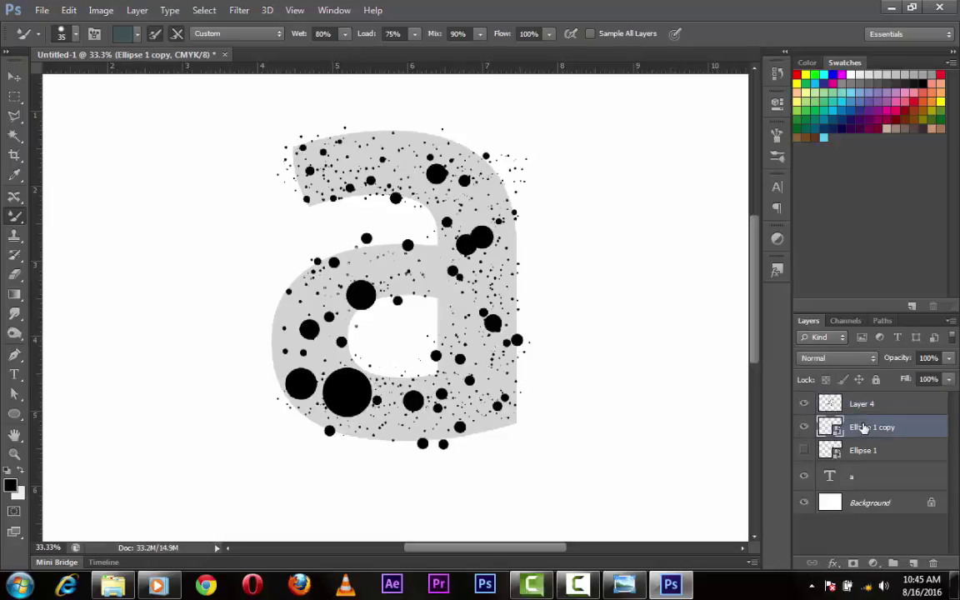
{"action": "key", "text": "v"}
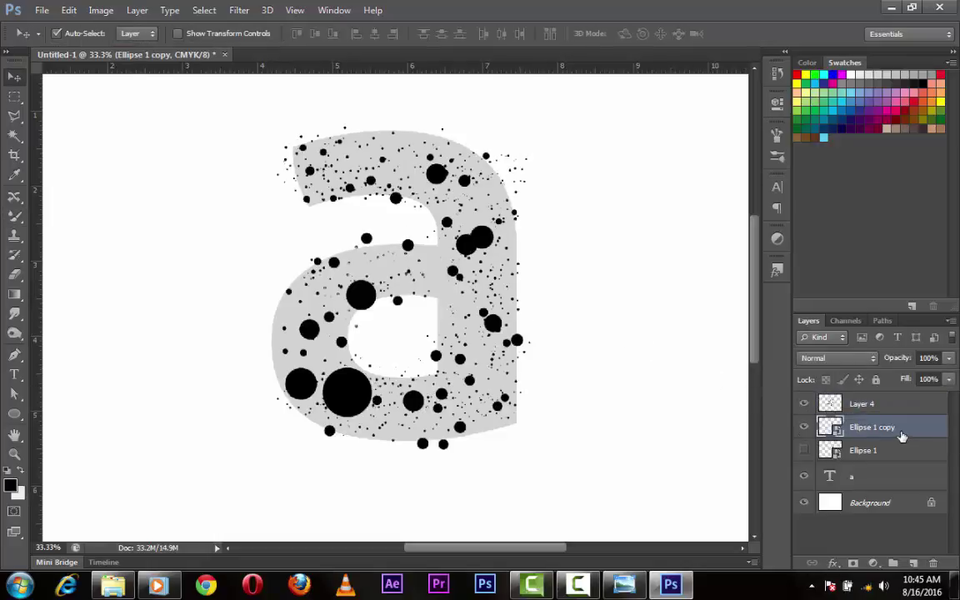
{"action": "left_click_drag", "start_coordinate": [900, 435], "coordinate": [896, 393]}
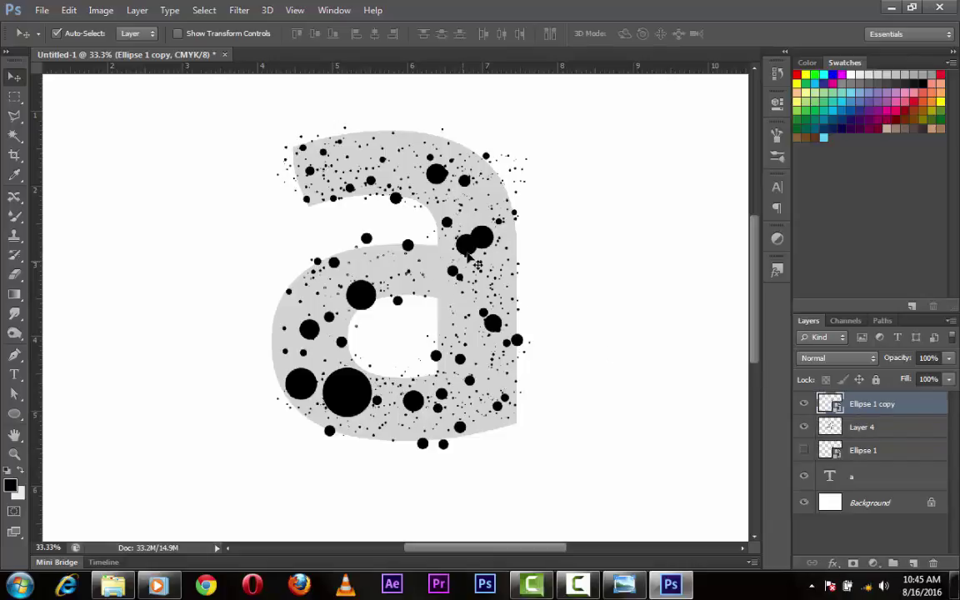
{"action": "left_click_drag", "start_coordinate": [471, 259], "coordinate": [284, 311]}
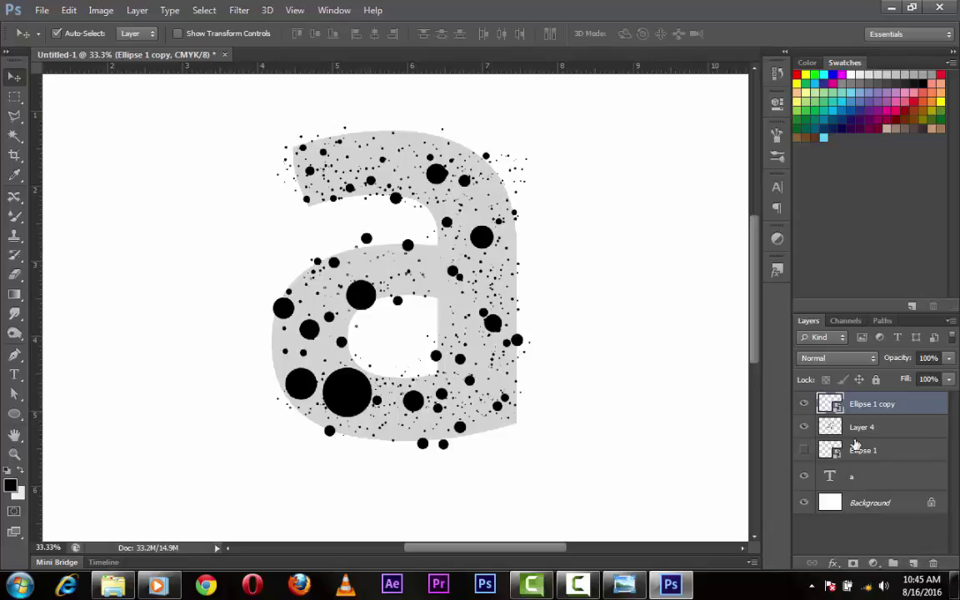
Toggle the Ellipse 1 dots' visibility several times to compare them.
{"action": "left_click", "coordinate": [795, 452]}
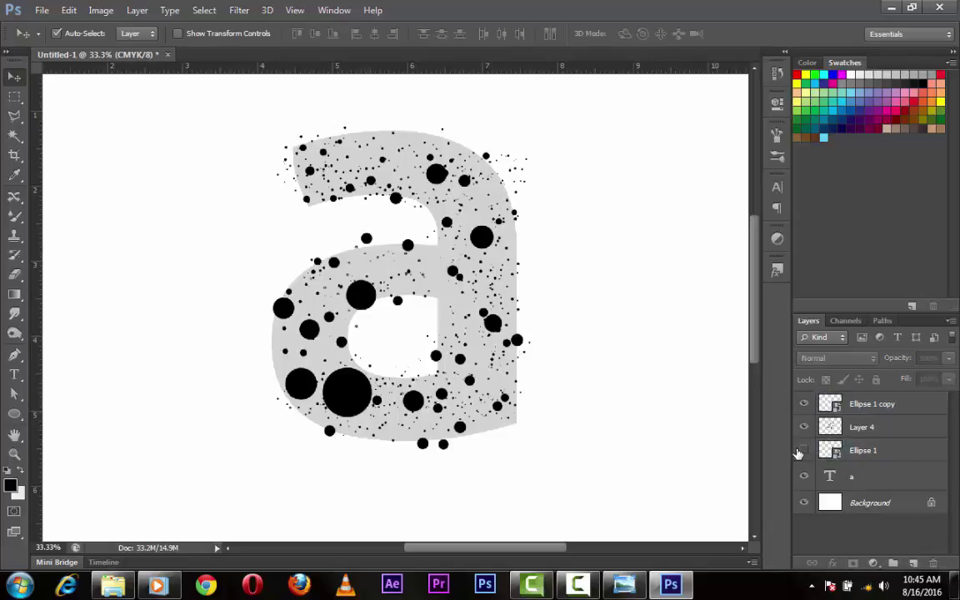
{"action": "left_click", "coordinate": [804, 451]}
{"action": "left_click", "coordinate": [804, 451]}
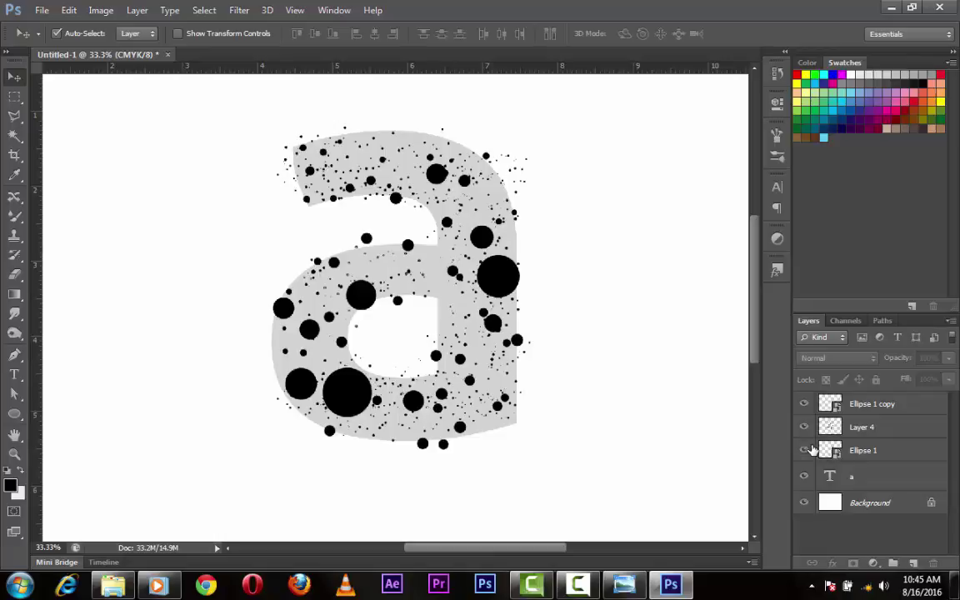
{"action": "left_click", "coordinate": [867, 452]}
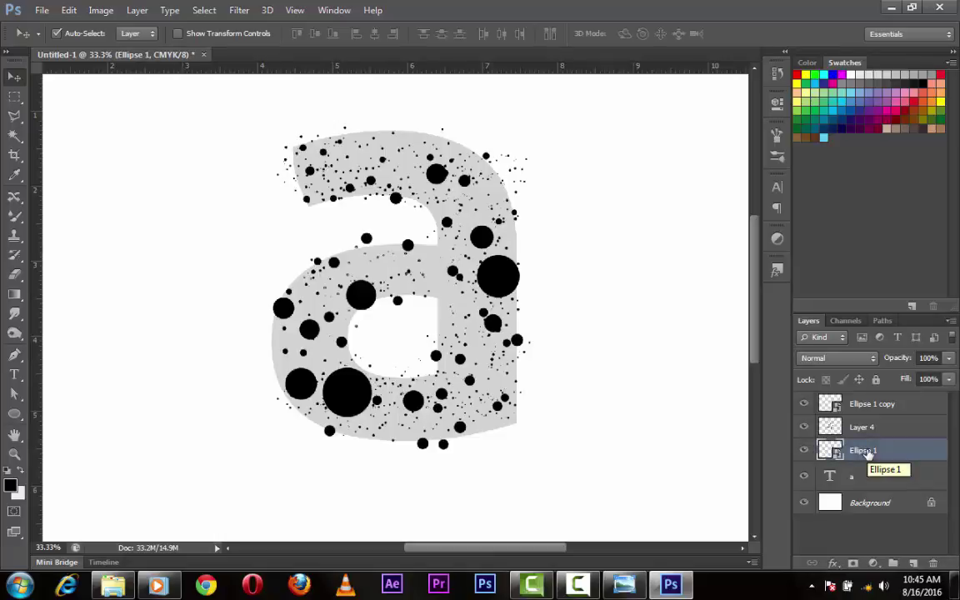
{"action": "left_click", "coordinate": [804, 451]}
{"action": "left_click", "coordinate": [804, 451]}
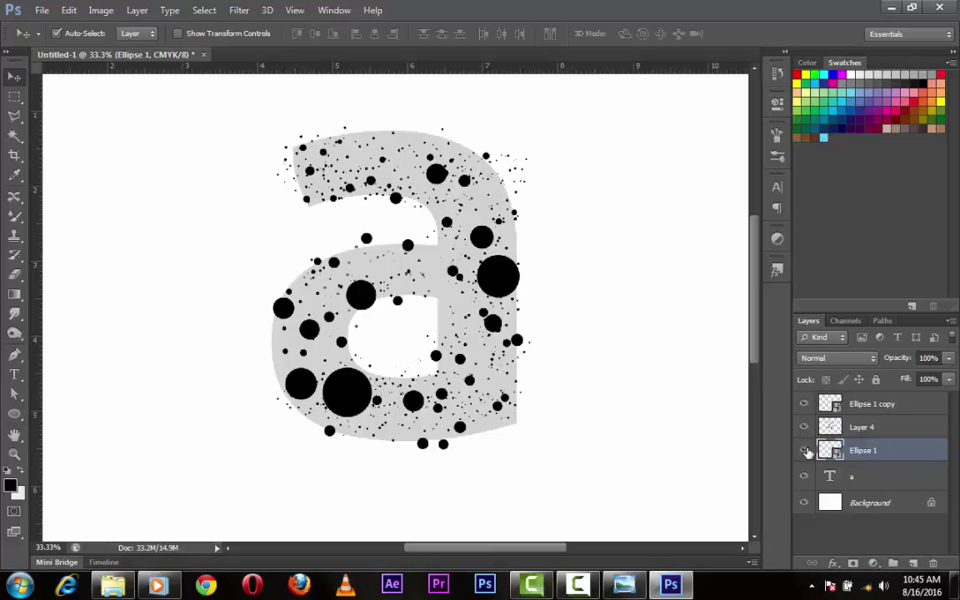
{"action": "left_click", "coordinate": [805, 450]}
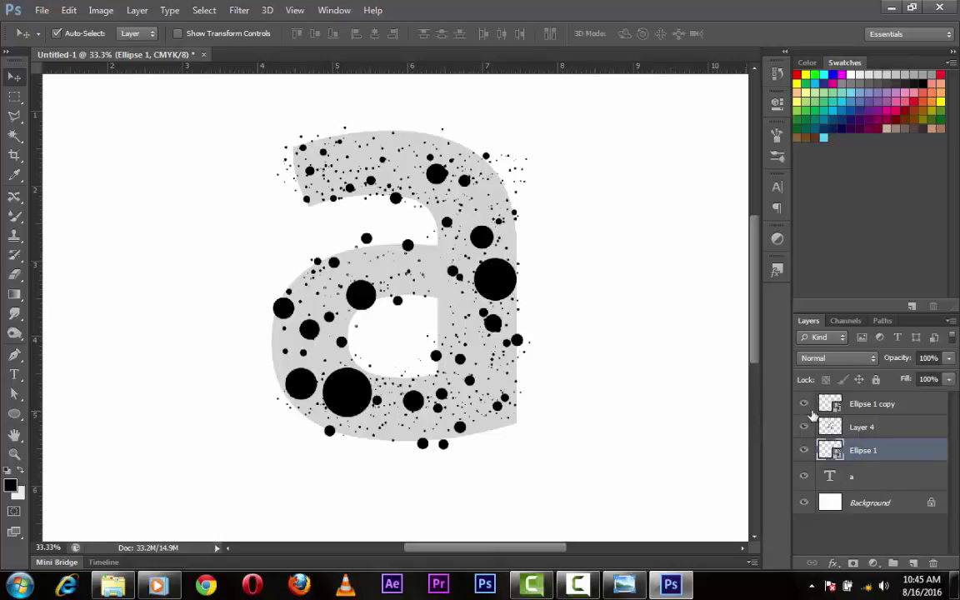
Merge Ellipse 1 copy, Layer 4 and Ellipse 1 into one layer and add a new empty layer.
{"action": "left_click", "coordinate": [876, 404], "text": "shift"}
{"action": "key", "text": "ctrl+e"}
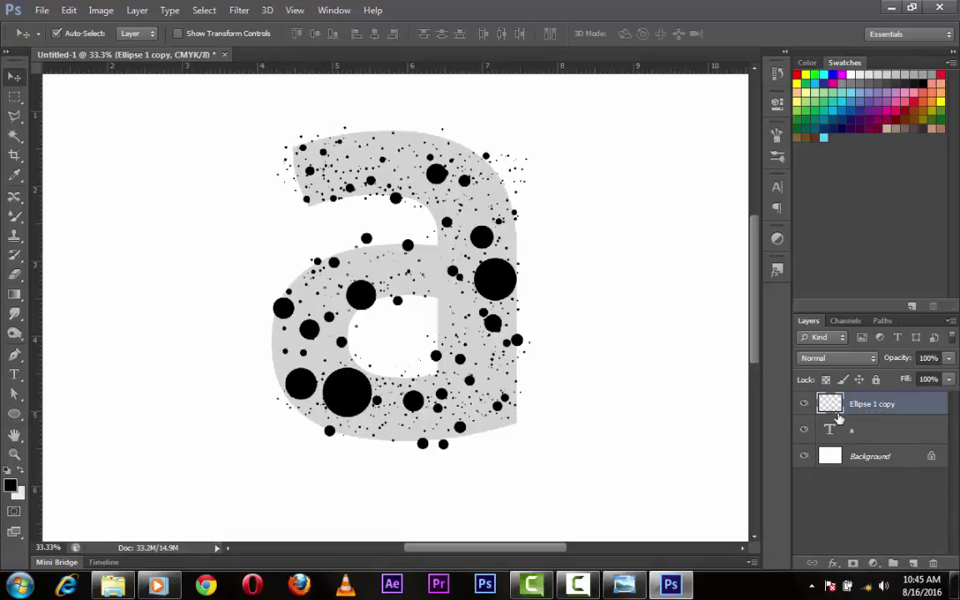
{"action": "left_click", "coordinate": [913, 565]}
Paint black dots on the letter's left edge, right side and lower right with the Mixer Brush.
{"action": "key", "text": "b"}
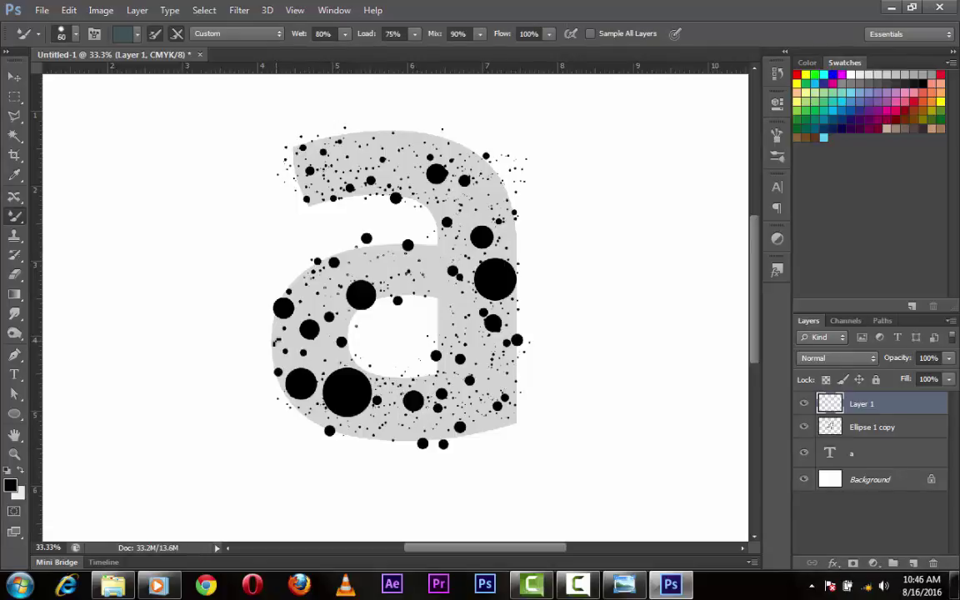
{"action": "left_click", "coordinate": [274, 339]}
{"action": "key", "text": "bracketleft"}
{"action": "key", "text": "bracketleft"}
{"action": "key", "text": "bracketright"}
{"action": "key", "text": "bracketright"}
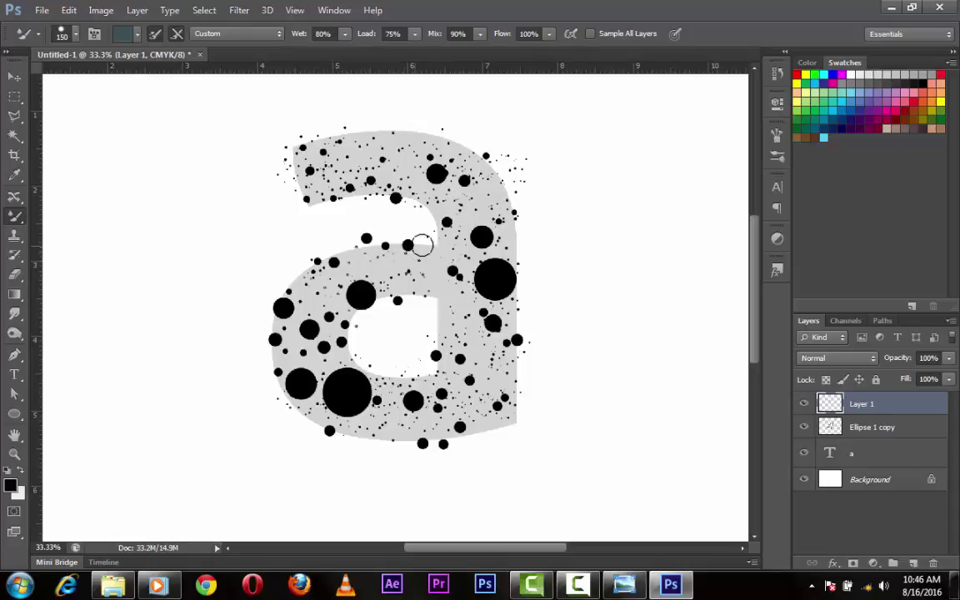
{"action": "left_click", "coordinate": [438, 252]}
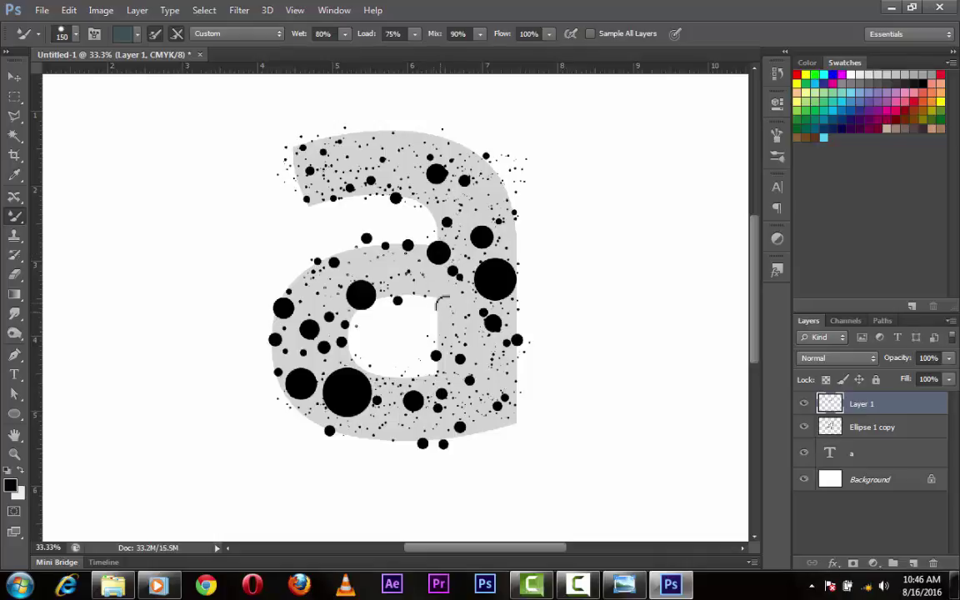
{"action": "left_click", "coordinate": [441, 297]}
{"action": "left_click", "coordinate": [489, 424]}
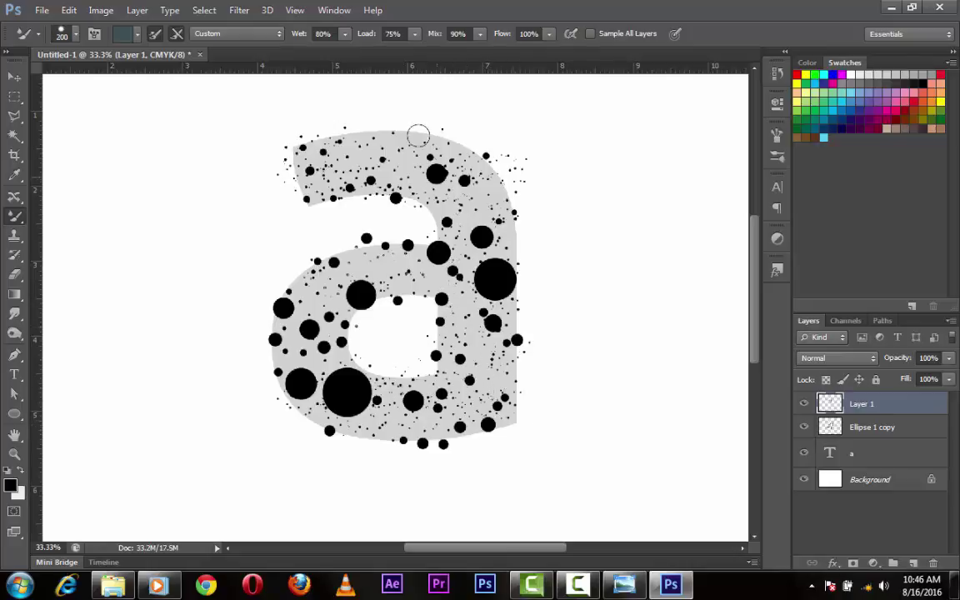
Paint large dots (brush 150–300) at the letter's top, upper left and upper right.
{"action": "key", "text": "bracketright"}
{"action": "key", "text": "bracketright"}
{"action": "left_click", "coordinate": [408, 135]}
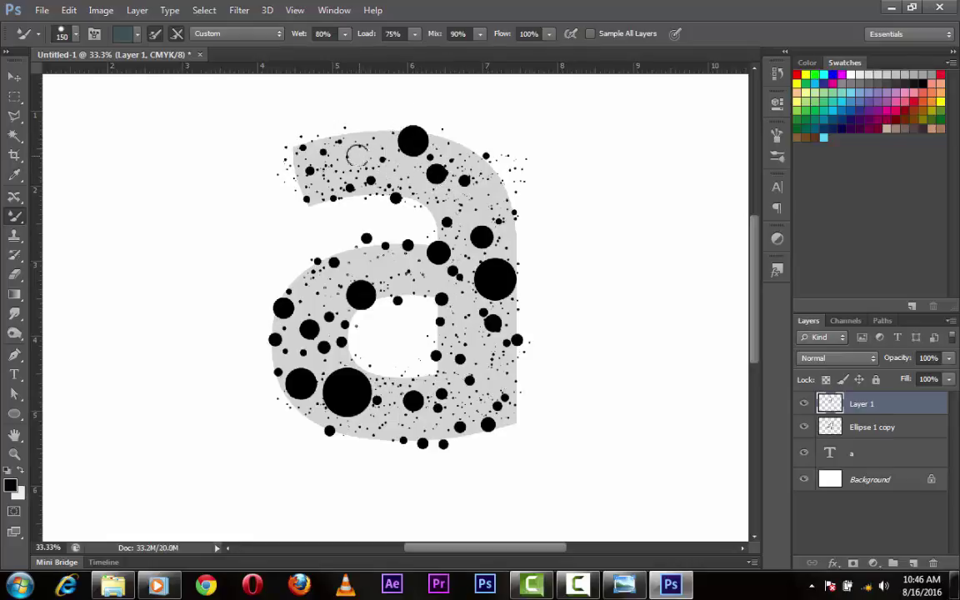
{"action": "key", "text": "bracketleft"}
{"action": "key", "text": "bracketleft"}
{"action": "left_click", "coordinate": [345, 164]}
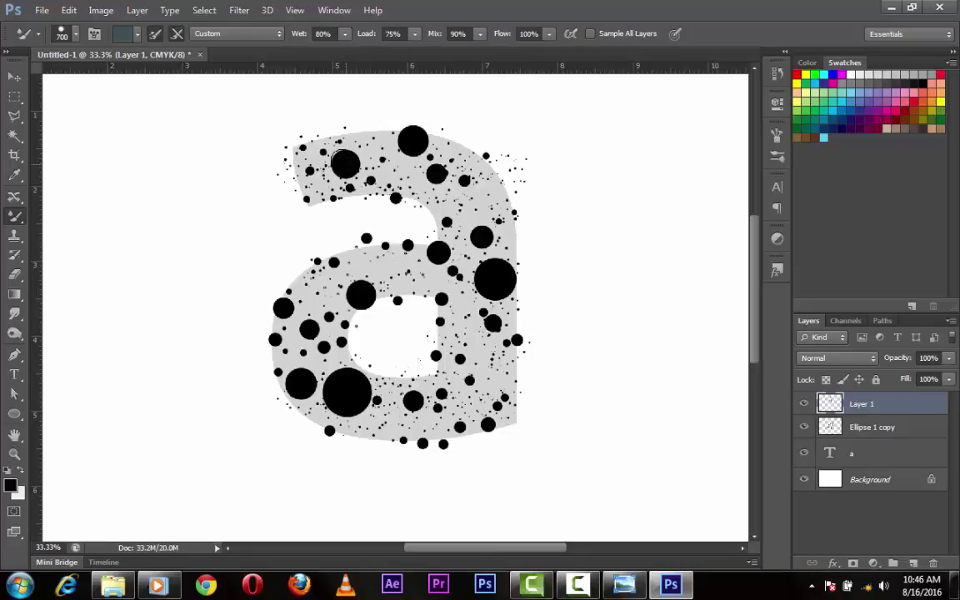
{"action": "key", "text": "bracketright"}
{"action": "key", "text": "bracketleft"}
{"action": "key", "text": "bracketleft"}
{"action": "key", "text": "bracketleft"}
{"action": "left_click", "coordinate": [491, 190]}
{"action": "key", "text": "bracketleft"}
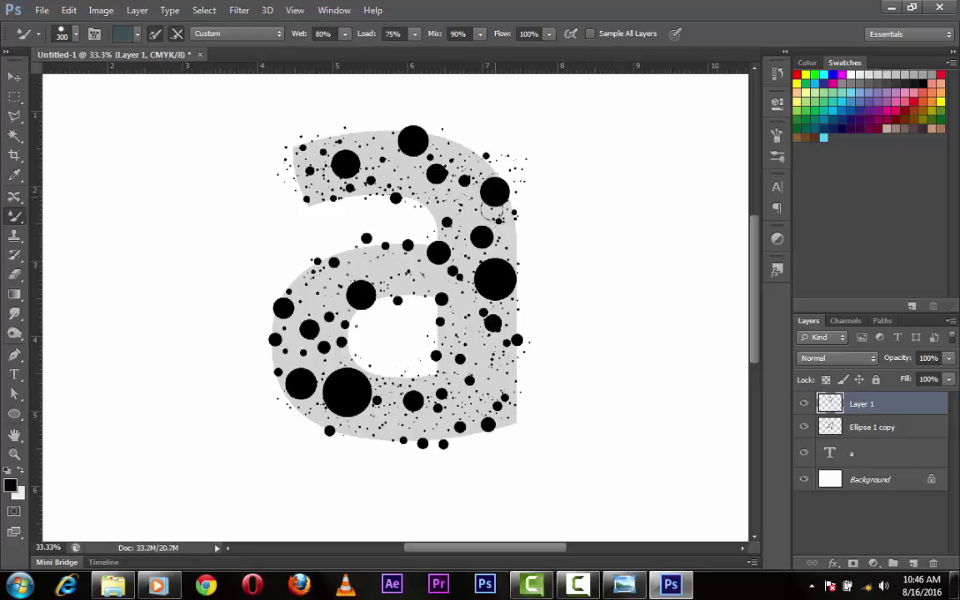
{"action": "left_click", "coordinate": [433, 200]}
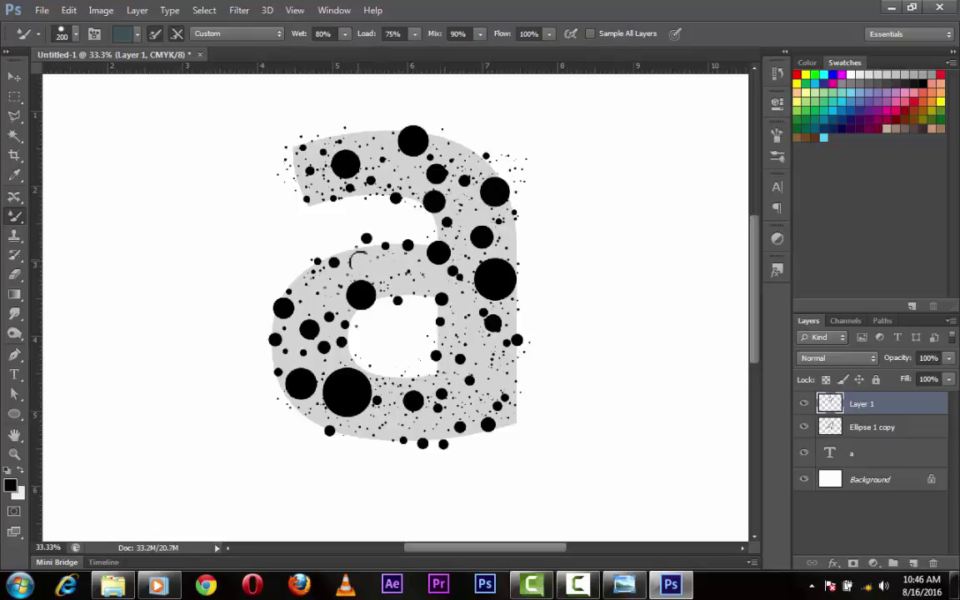
Add dots on the inner left, bowl bottom and along the bottom edge of the letter.
{"action": "key", "text": "bracketleft"}
{"action": "key", "text": "bracketright"}
{"action": "left_click", "coordinate": [355, 256]}
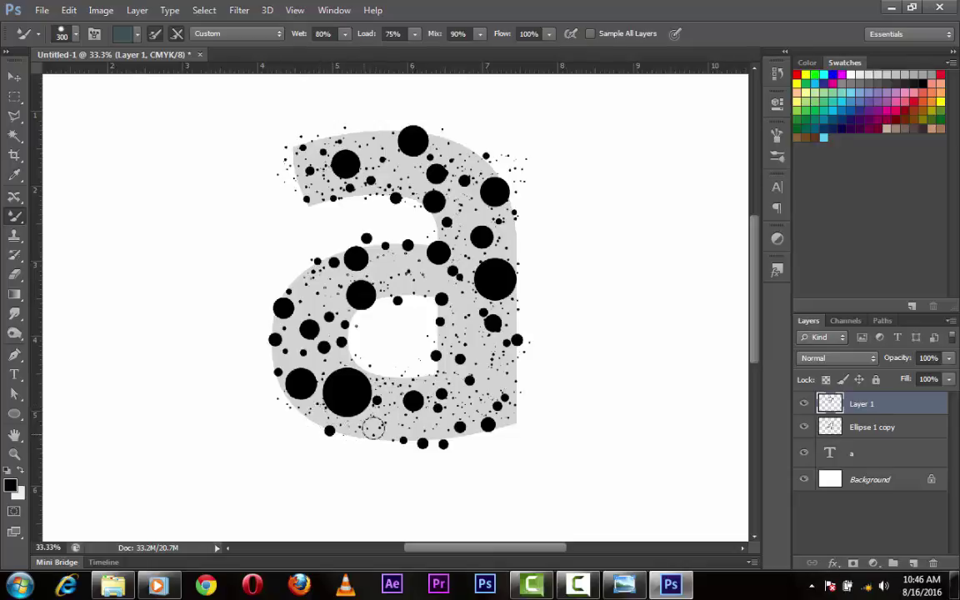
{"action": "key", "text": "bracketleft"}
{"action": "key", "text": "bracketleft"}
{"action": "key", "text": "bracketleft"}
{"action": "left_click", "coordinate": [393, 384]}
{"action": "key", "text": "bracketleft"}
{"action": "key", "text": "bracketleft"}
{"action": "key", "text": "bracketleft"}
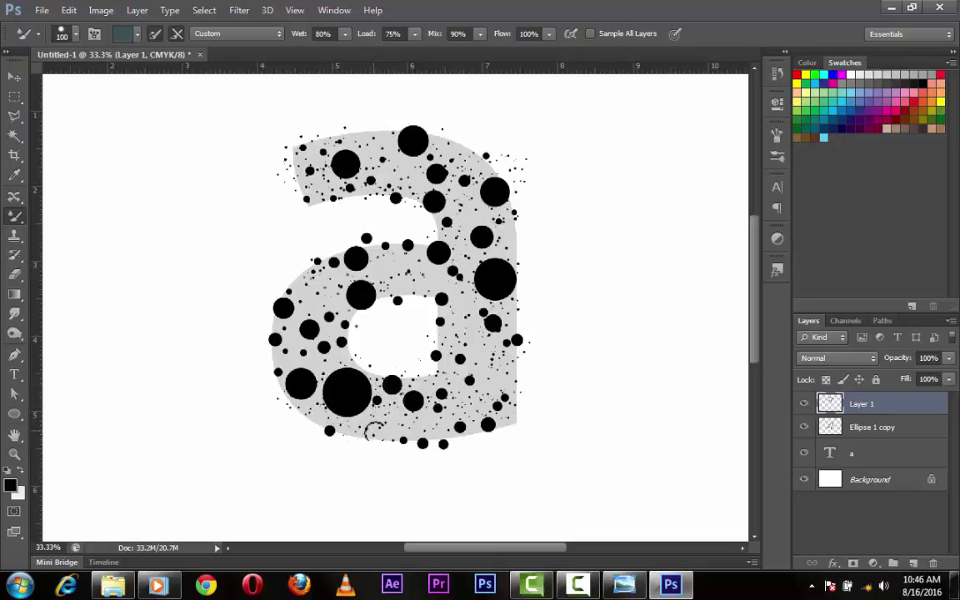
{"action": "left_click", "coordinate": [374, 430]}
{"action": "key", "text": "bracketleft"}
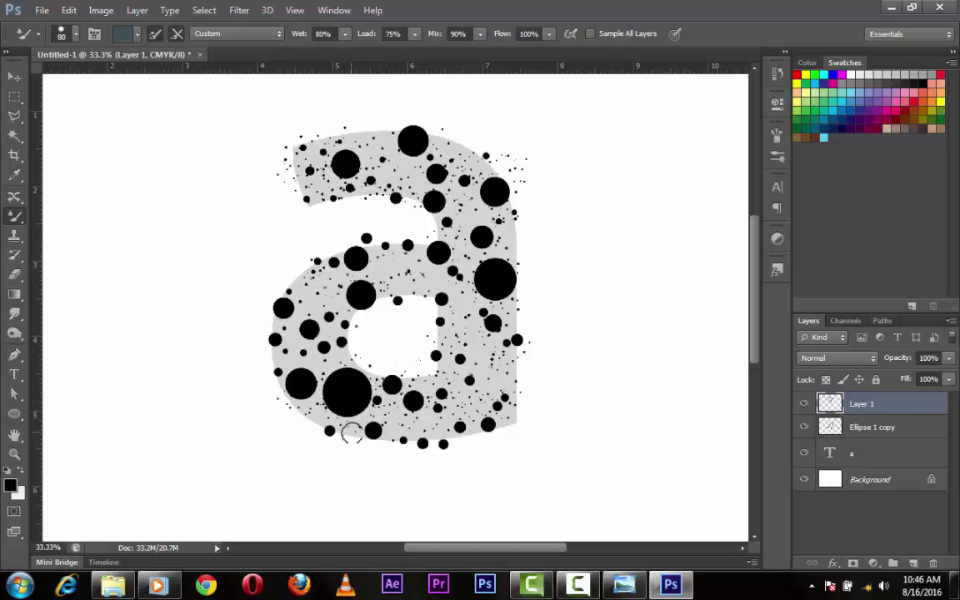
{"action": "left_click", "coordinate": [352, 433]}
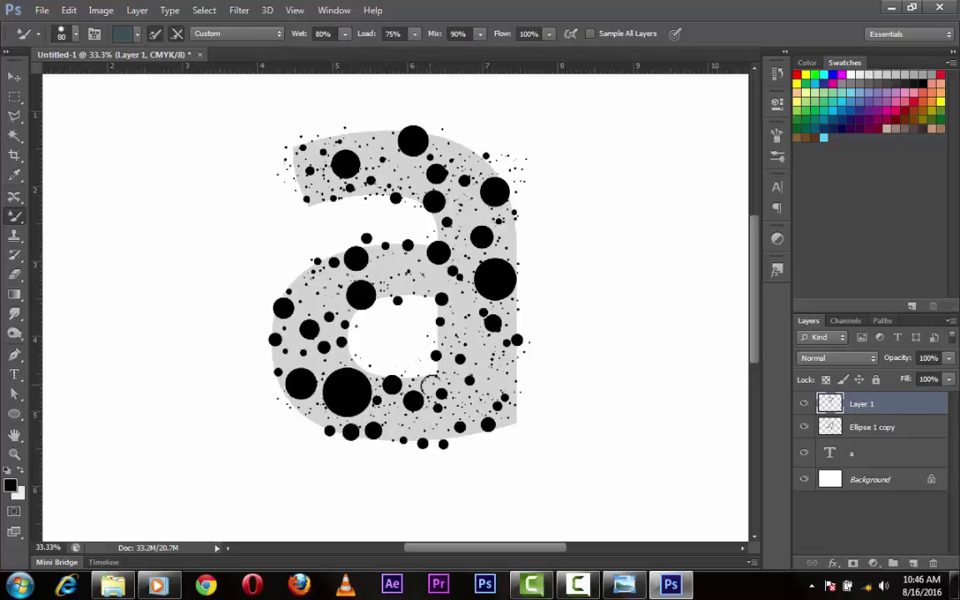
Erase the misplaced dot inside the bowl and paint two small size-60 dots instead.
{"action": "key", "text": "e"}
{"action": "left_click", "coordinate": [391, 381]}
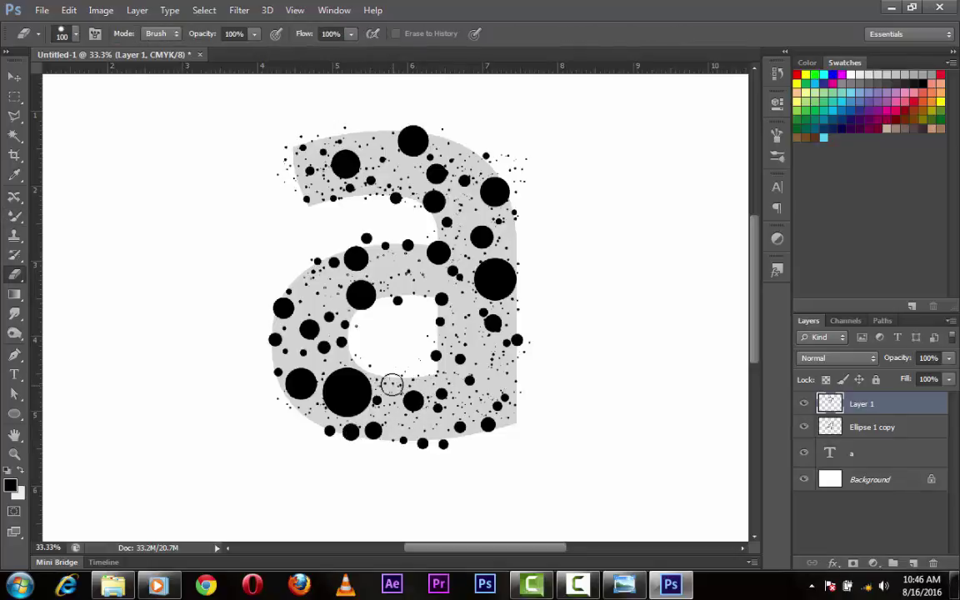
{"action": "key", "text": "b"}
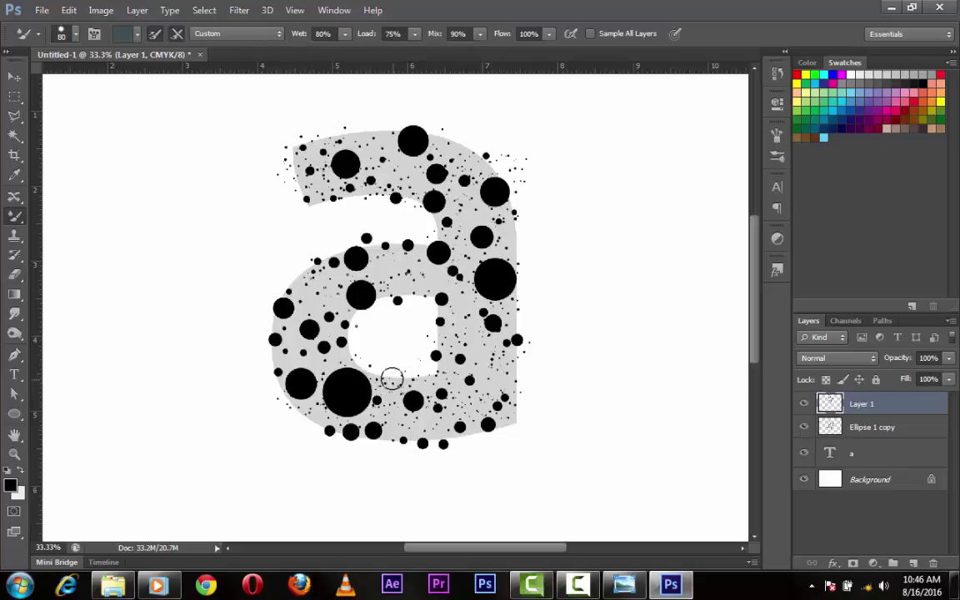
{"action": "key", "text": "bracketleft"}
{"action": "key", "text": "bracketleft"}
{"action": "left_click", "coordinate": [391, 380]}
{"action": "left_click", "coordinate": [424, 293]}
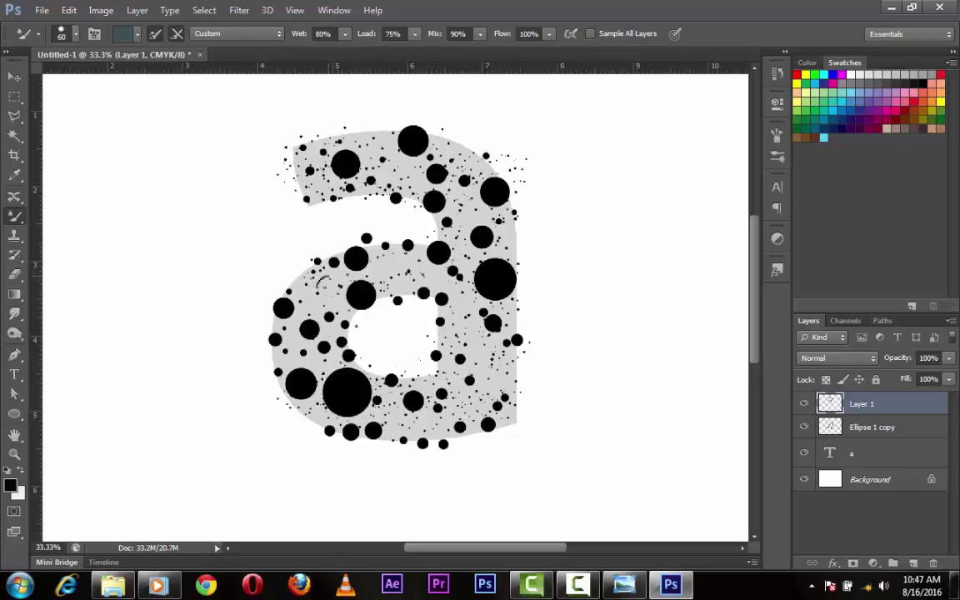
Paint size-80 dots at the top, right side, lower part and middle of the letter.
{"action": "key", "text": "bracketright"}
{"action": "key", "text": "bracketright"}
{"action": "key", "text": "bracketright"}
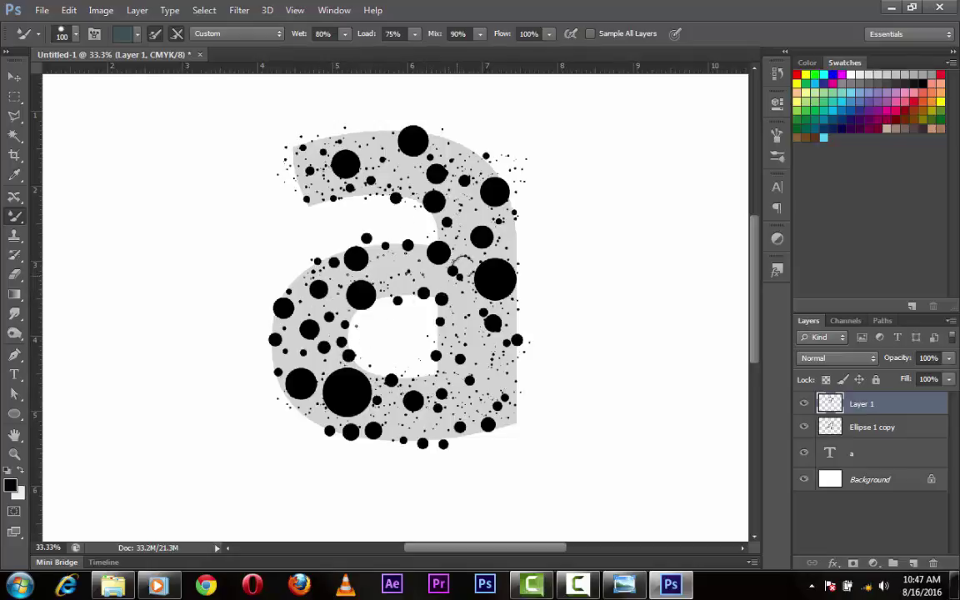
{"action": "key", "text": "bracketleft"}
{"action": "key", "text": "bracketleft"}
{"action": "left_click", "coordinate": [376, 138]}
{"action": "left_click_drag", "start_coordinate": [462, 323], "coordinate": [489, 366]}
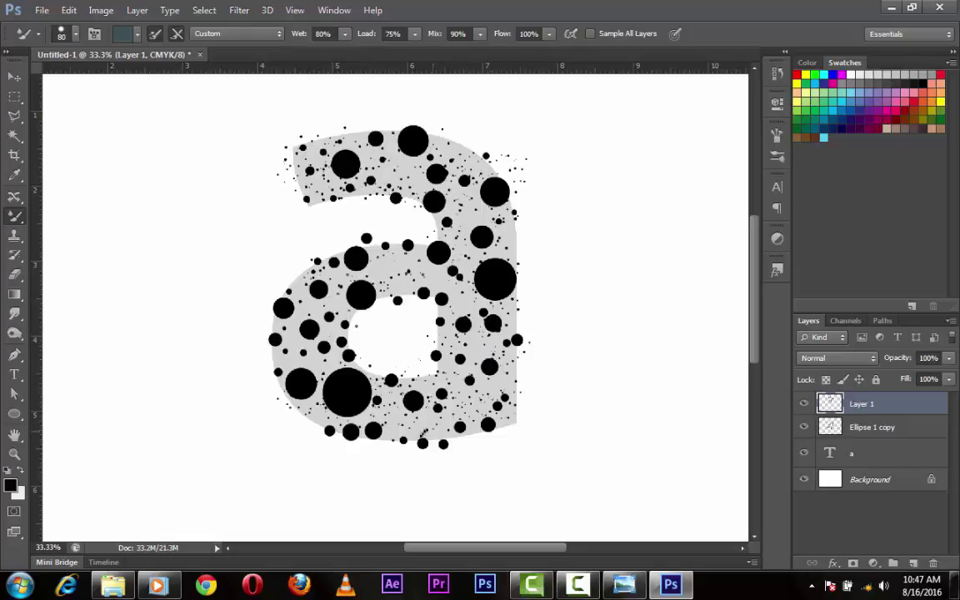
{"action": "left_click_drag", "start_coordinate": [402, 425], "coordinate": [360, 383]}
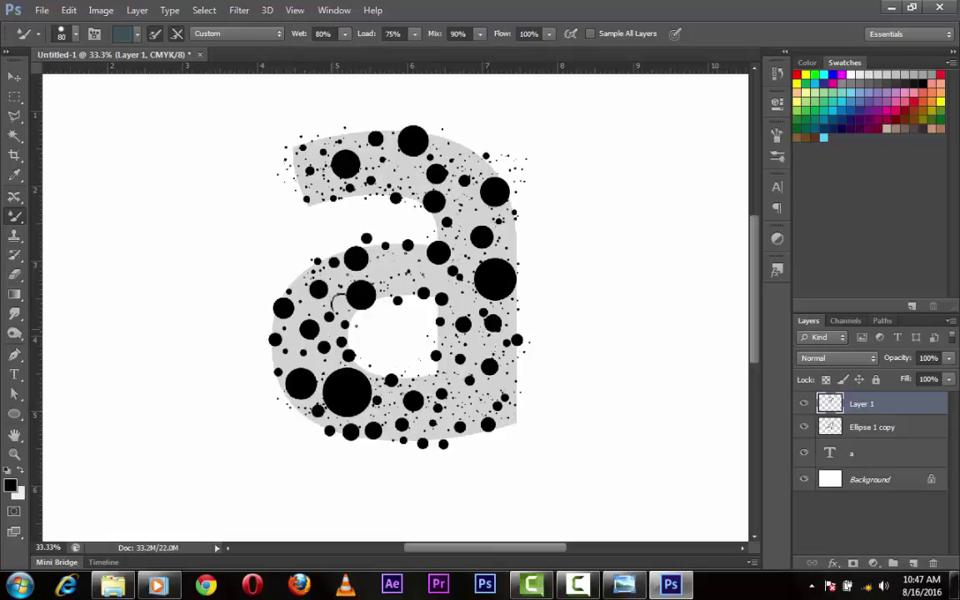
{"action": "left_click", "coordinate": [386, 267]}
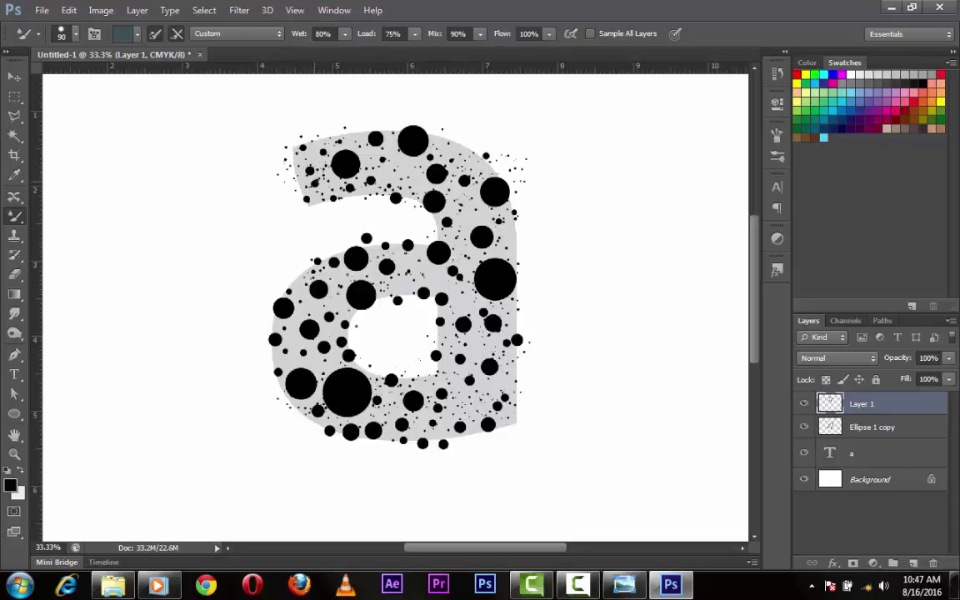
Add size-250 dots on the letter's top and size-125 dots along its right side.
{"action": "key", "text": "bracketright"}
{"action": "left_click", "coordinate": [317, 185]}
{"action": "key", "text": "bracketright"}
{"action": "left_click", "coordinate": [407, 172]}
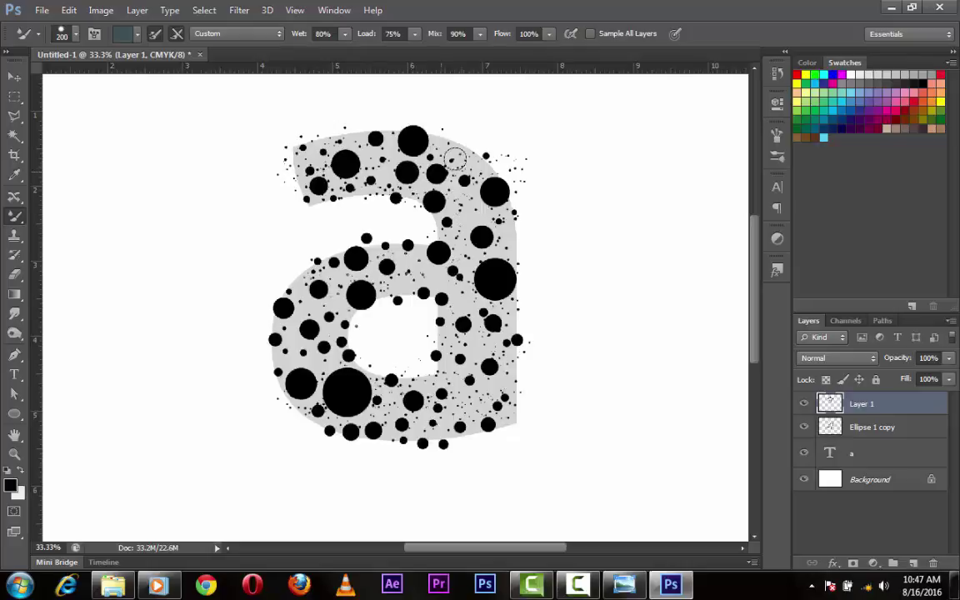
{"action": "key", "text": "bracketleft"}
{"action": "key", "text": "bracketleft"}
{"action": "key", "text": "bracketleft"}
{"action": "left_click", "coordinate": [468, 208]}
{"action": "left_click", "coordinate": [511, 242]}
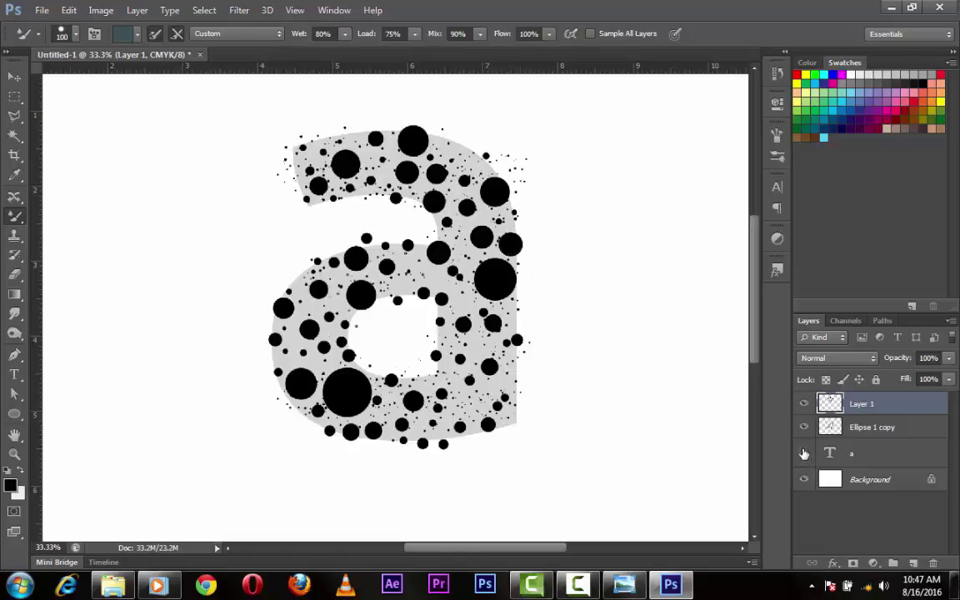
Toggle the grey letter and Layer 1 dots to preview, then select Ellipse 1 copy.
{"action": "left_click", "coordinate": [803, 452]}
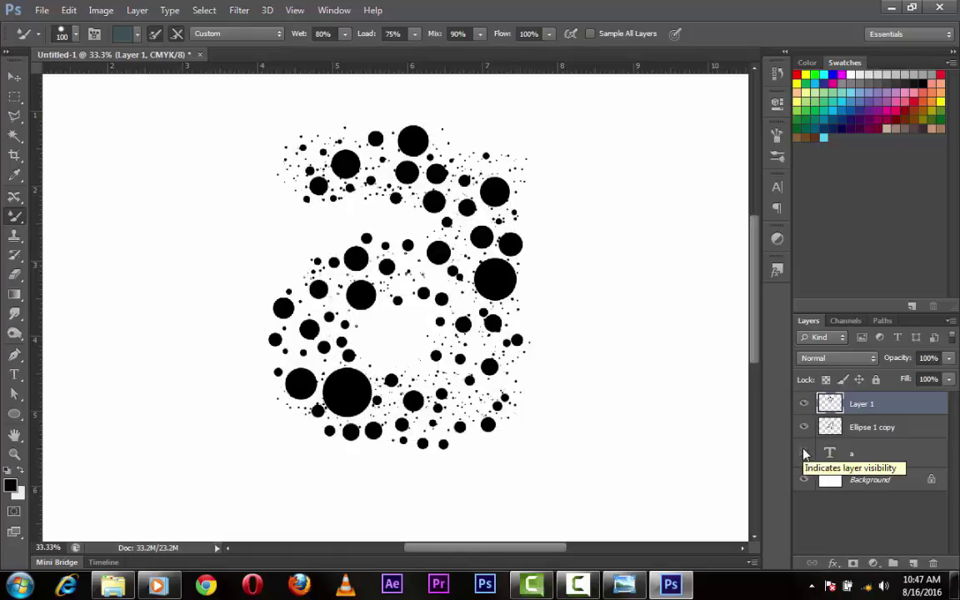
{"action": "left_click", "coordinate": [803, 452]}
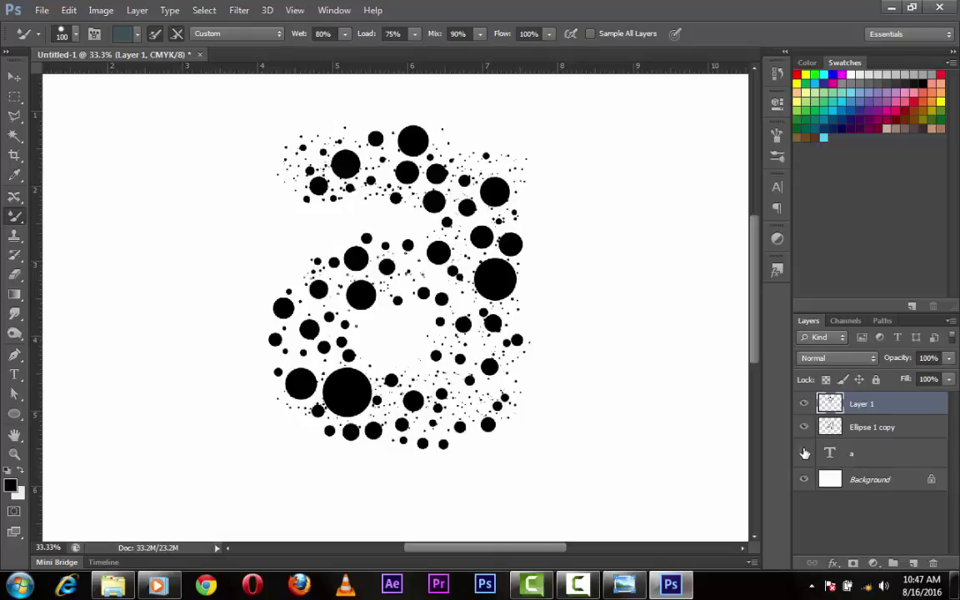
{"action": "left_click", "coordinate": [804, 452]}
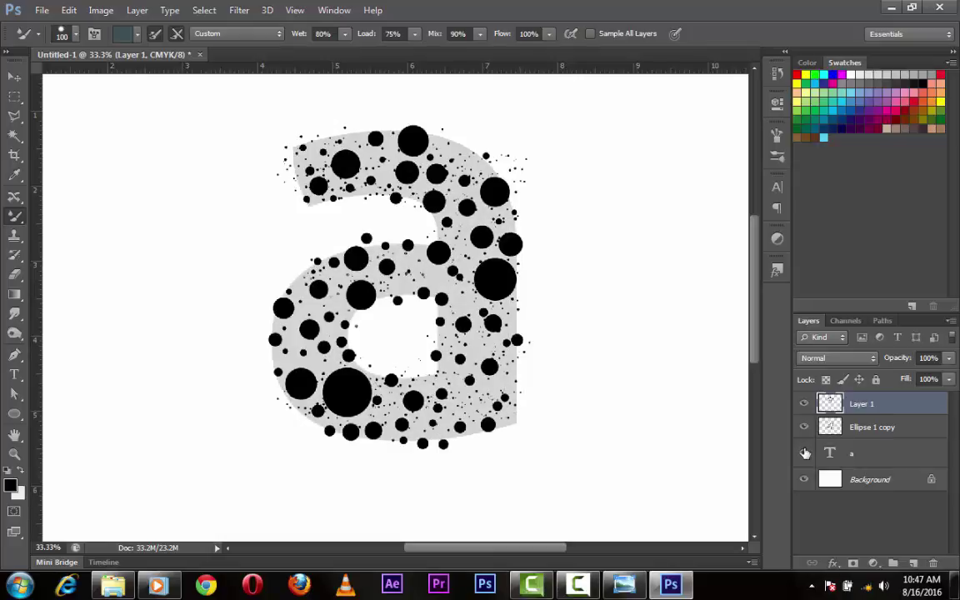
{"action": "left_click", "coordinate": [804, 405]}
{"action": "left_click", "coordinate": [854, 433]}
{"action": "key", "text": "e"}
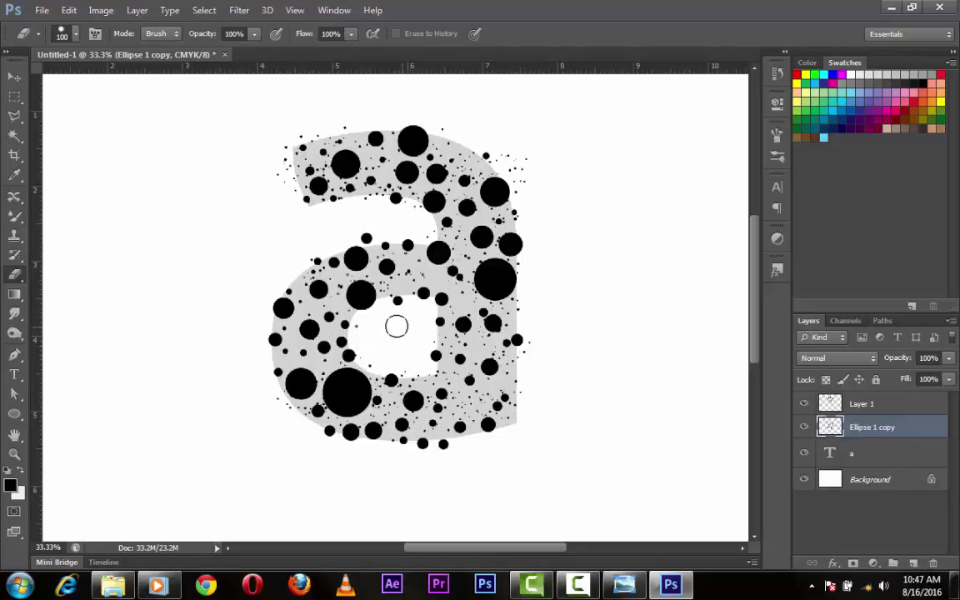
{"action": "key", "text": "v"}
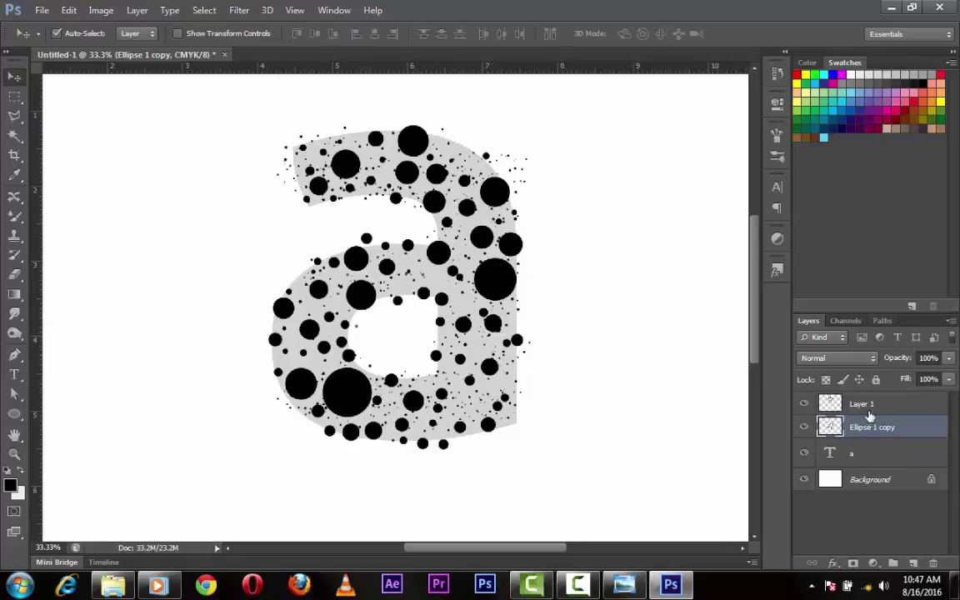
Merge Ellipse 1 copy and Layer 1 into one layer and check it by toggling visibility.
{"action": "left_click", "coordinate": [876, 406], "text": "shift"}
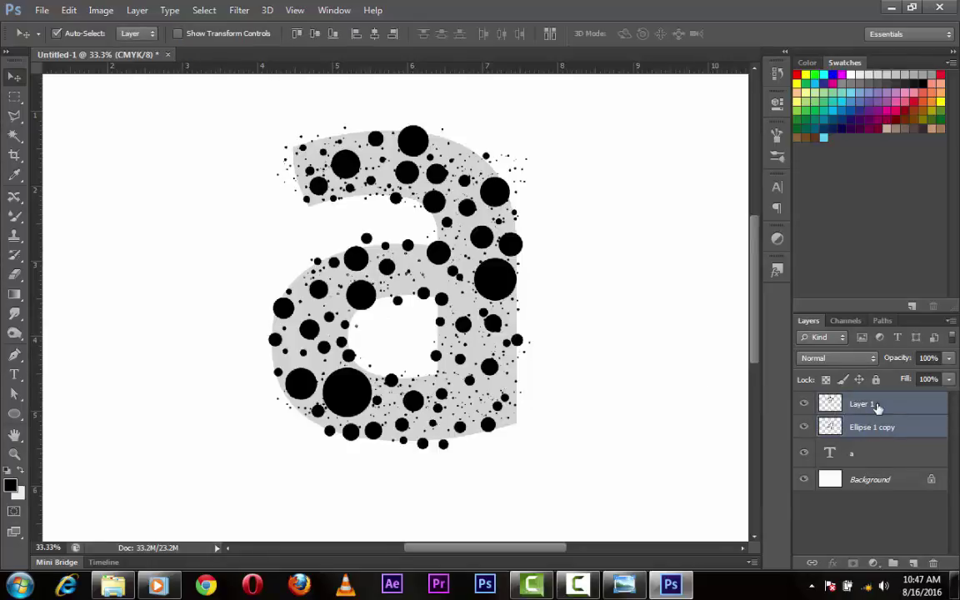
{"action": "key", "text": "ctrl+e"}
{"action": "left_click", "coordinate": [805, 403]}
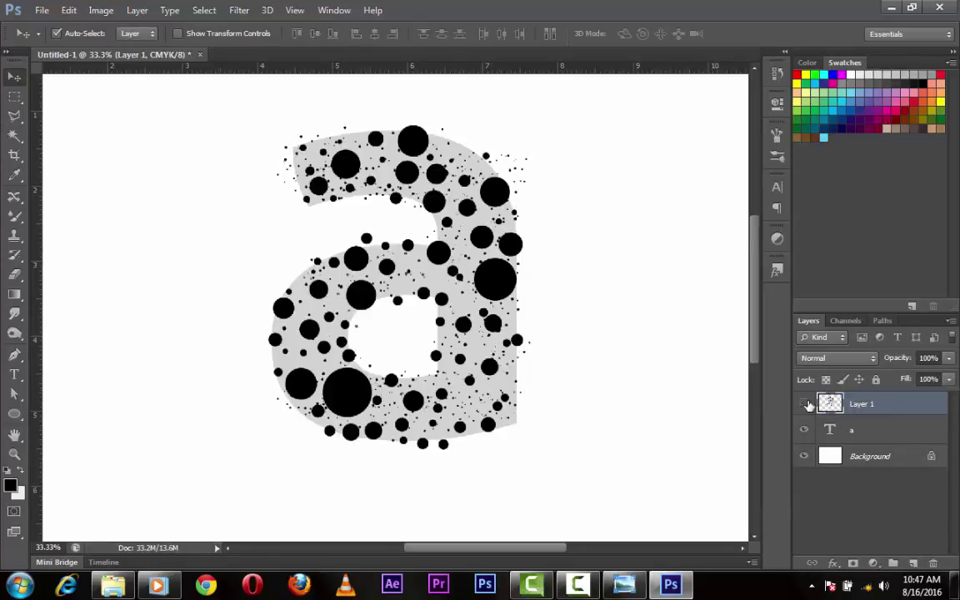
{"action": "left_click", "coordinate": [805, 403]}
Fill the big lower-left dot with light blue using the Magic Wand selection.
{"action": "key", "text": "w"}
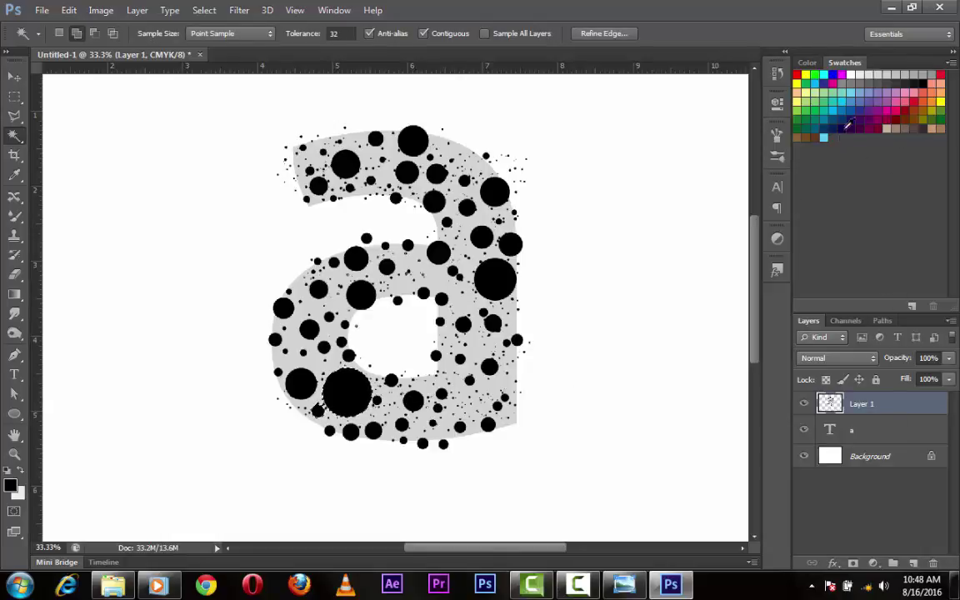
{"action": "left_click", "coordinate": [822, 137]}
{"action": "key", "text": "alt+BackSpace"}
{"action": "key", "text": "ctrl+d"}
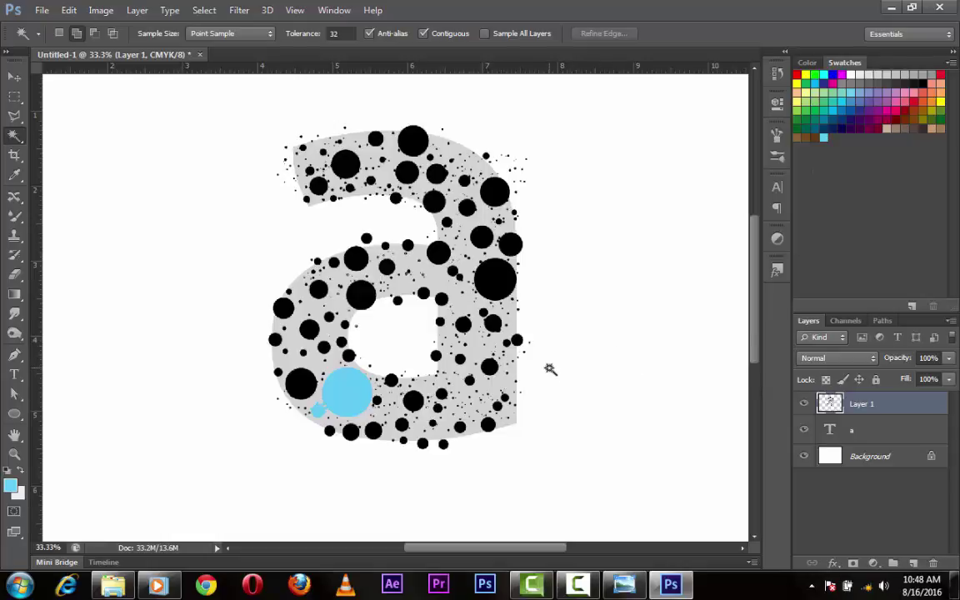
Select the small specks left of the blue dot and fill them light blue.
{"action": "key", "text": "v"}
{"action": "key", "text": "b"}
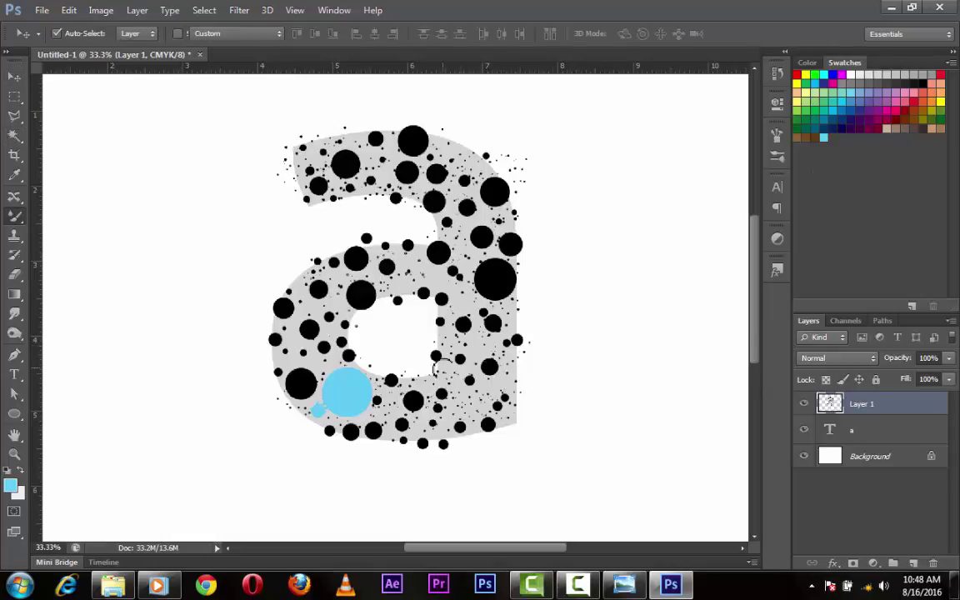
{"action": "key", "text": "w"}
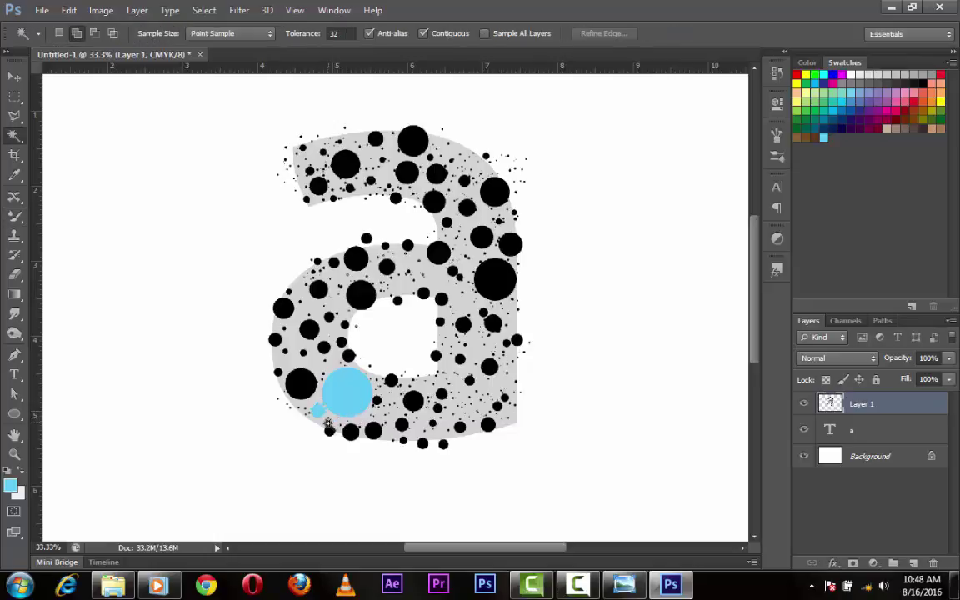
{"action": "left_click", "coordinate": [308, 410]}
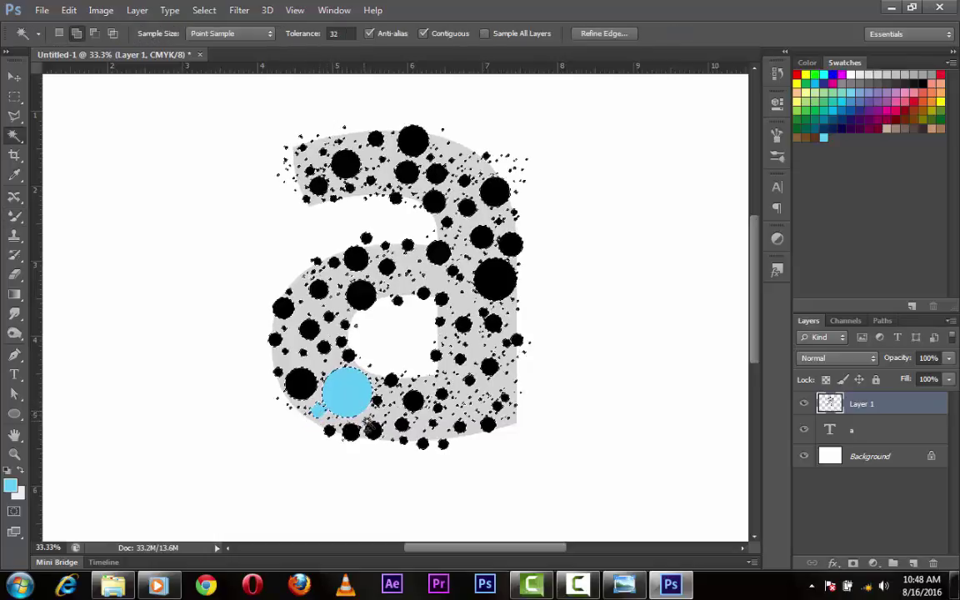
{"action": "key", "text": "ctrl+d"}
{"action": "key", "text": "ctrl+plus"}
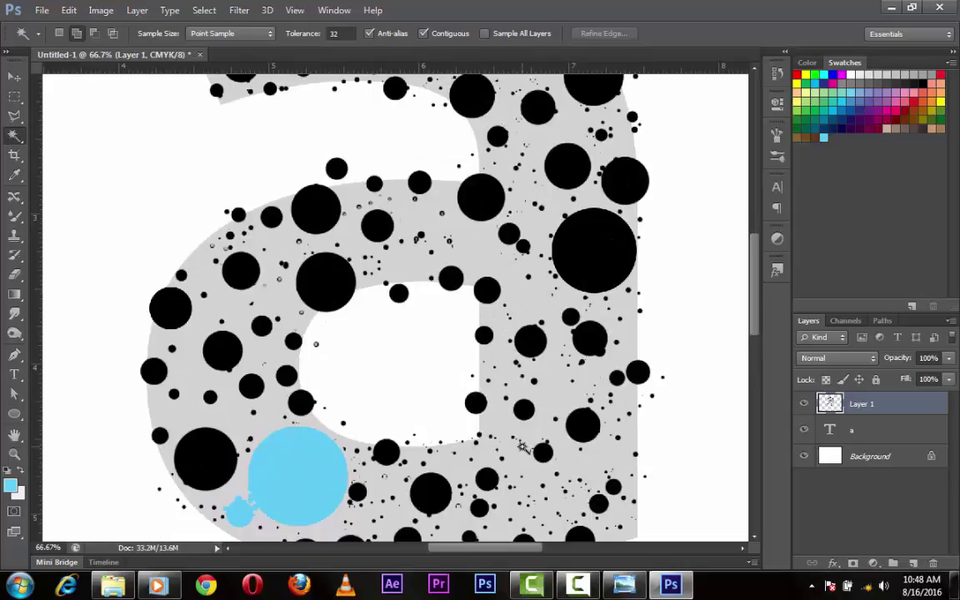
{"action": "left_click_drag", "start_coordinate": [757, 294], "coordinate": [756, 340]}
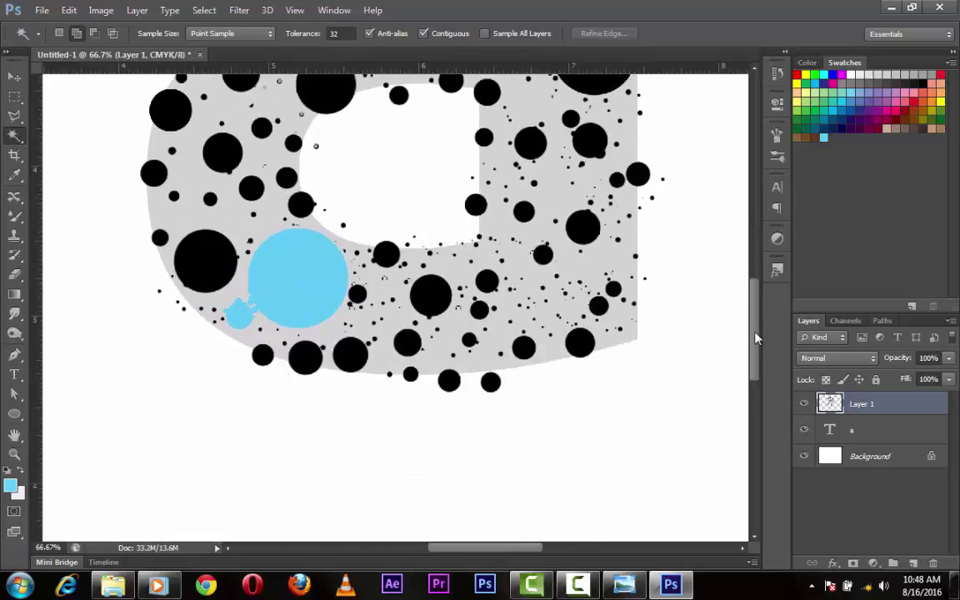
{"action": "left_click", "coordinate": [221, 314]}
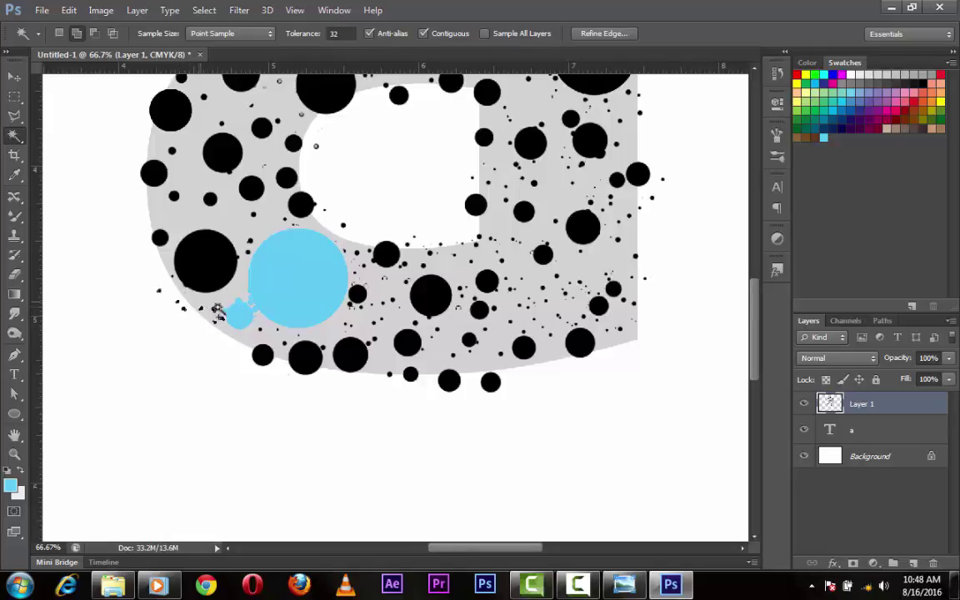
{"action": "left_click", "coordinate": [277, 312], "text": "shift"}
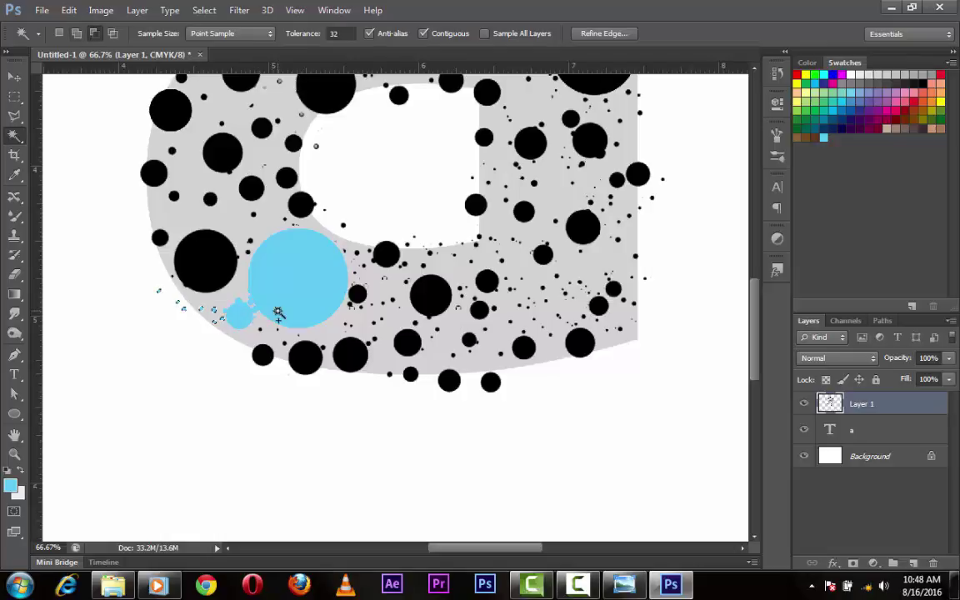
{"action": "key", "text": "alt+BackSpace"}
{"action": "key", "text": "ctrl+d"}
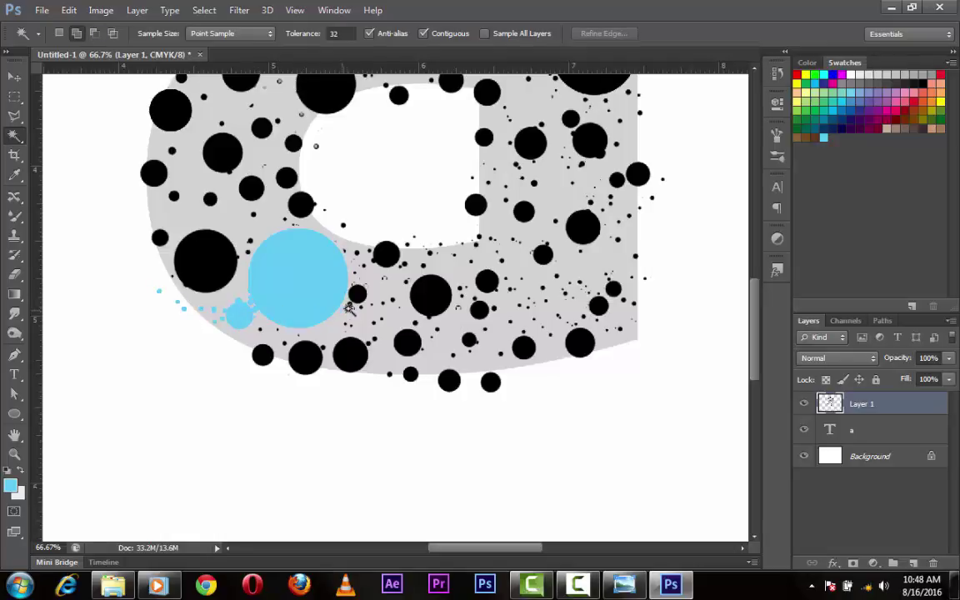
Check the small blue blob and big blue dot with the Magic Wand, then deselect.
{"action": "left_click", "coordinate": [258, 329]}
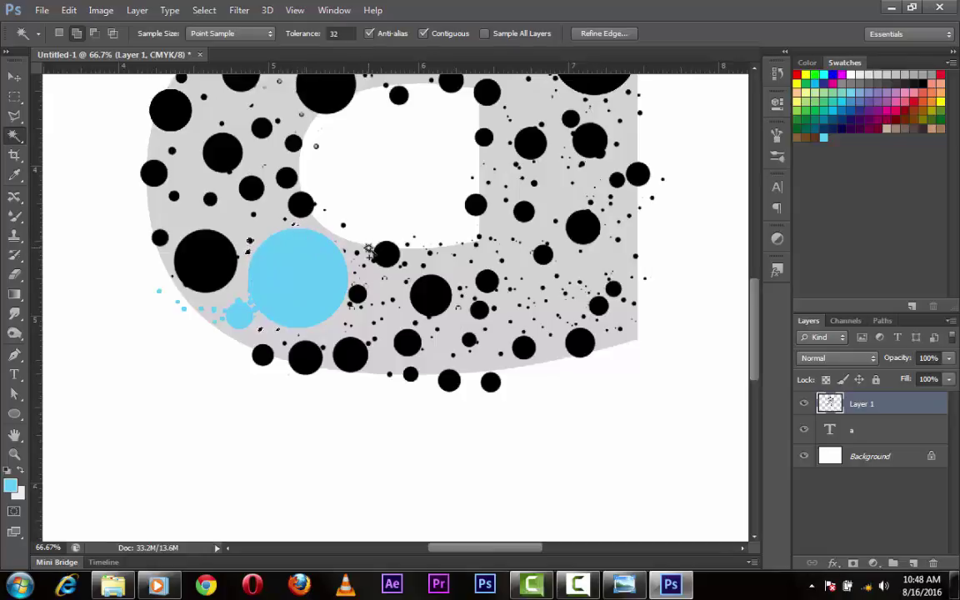
{"action": "key", "text": "ctrl+d"}
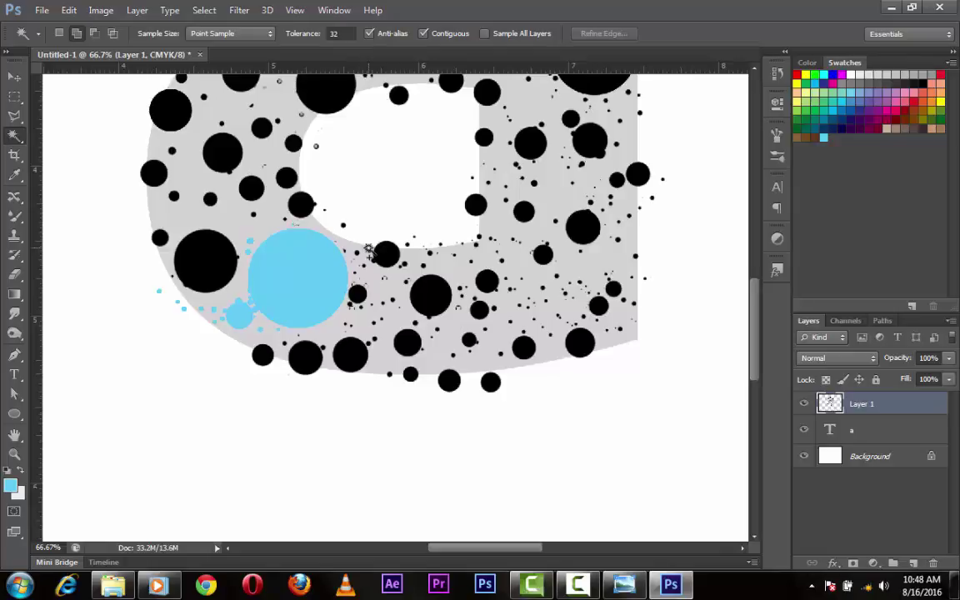
{"action": "left_click", "coordinate": [323, 238]}
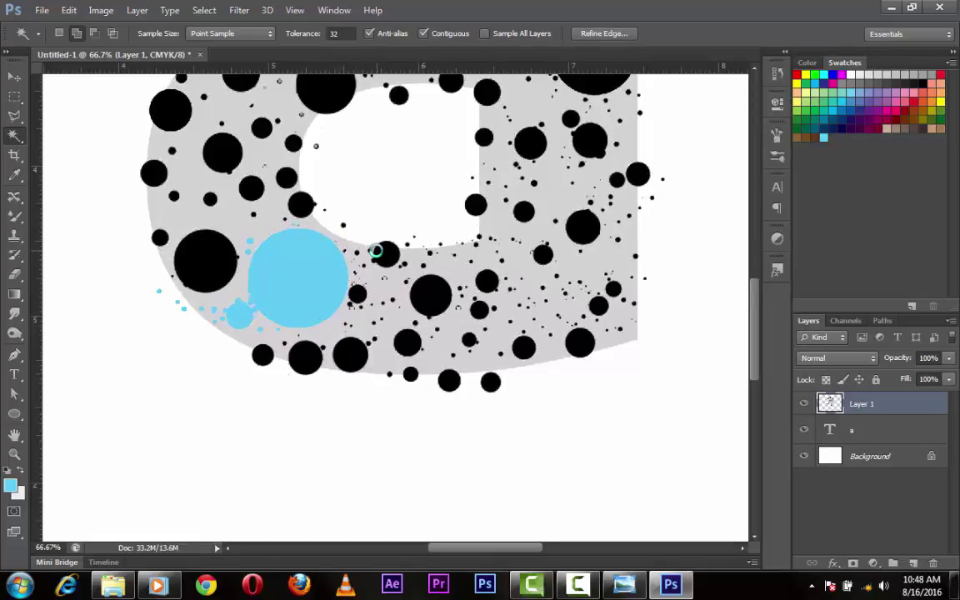
{"action": "key", "text": "ctrl+d"}
{"action": "key", "text": "v"}
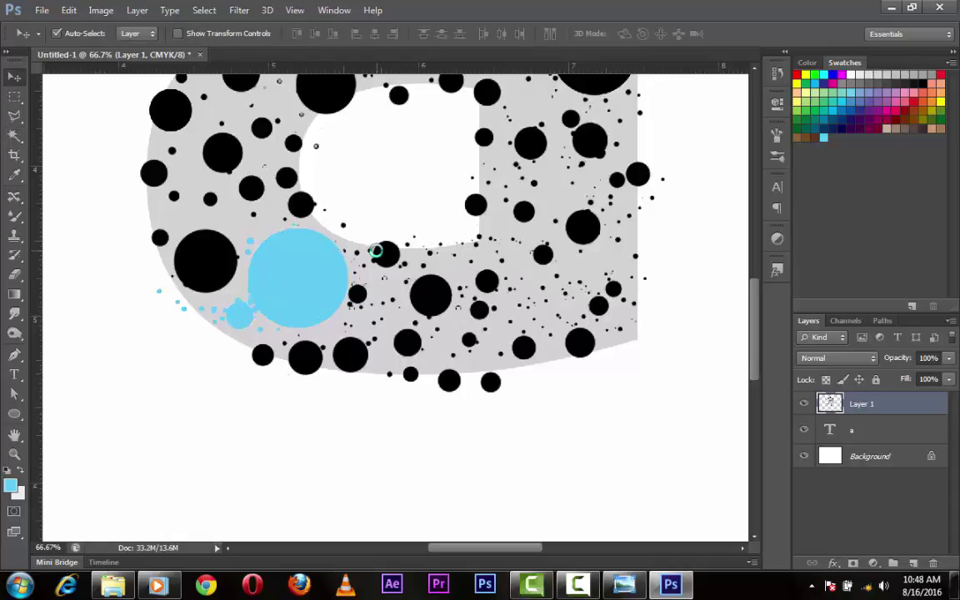
{"action": "scroll", "coordinate": [376, 250], "scroll_direction": "down", "scroll_amount": 2}
{"action": "scroll", "coordinate": [375, 250], "scroll_direction": "down", "scroll_amount": 3}
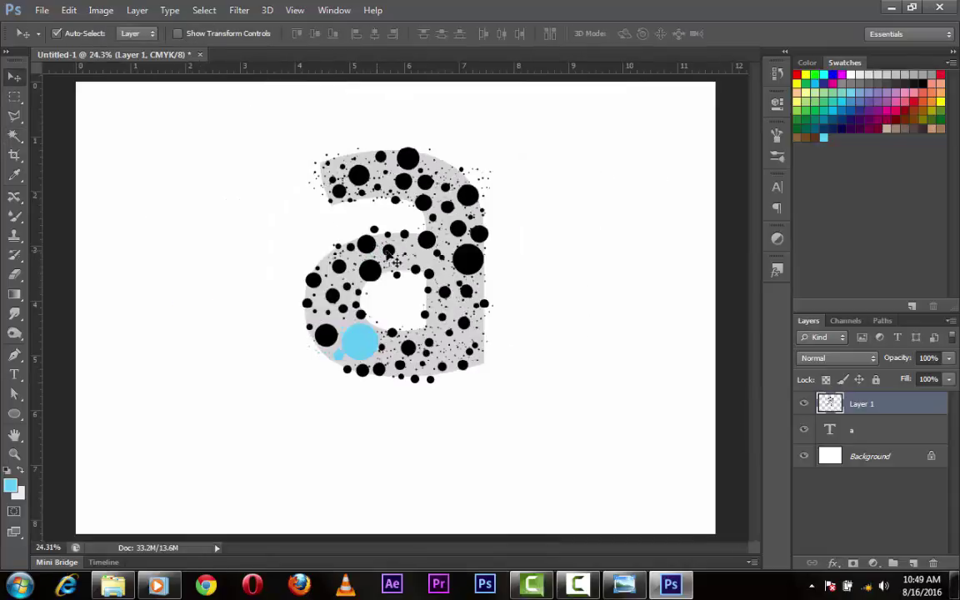
{"action": "left_click", "coordinate": [805, 429]}
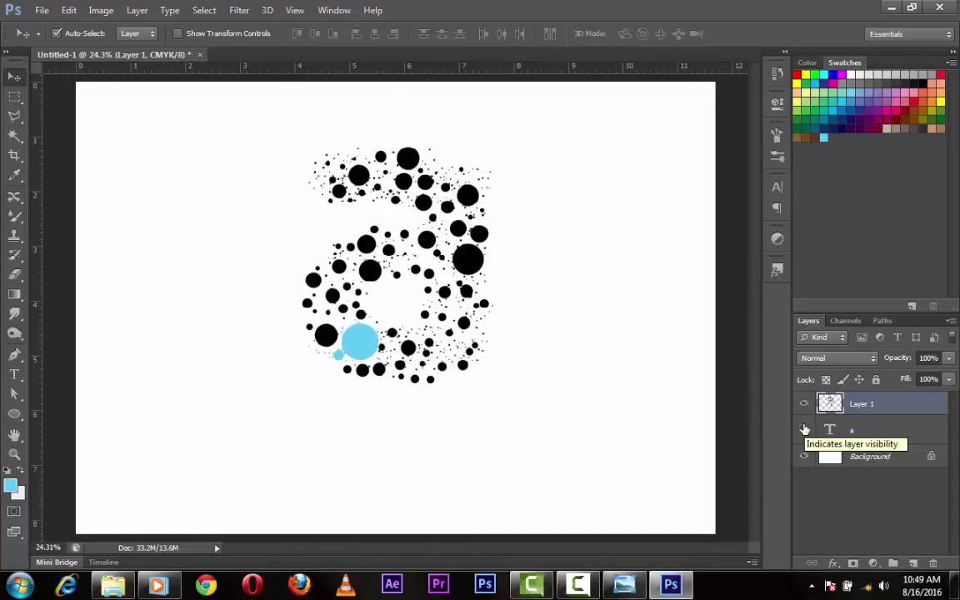
{"action": "left_click", "coordinate": [805, 429]}
{"action": "left_click", "coordinate": [804, 429]}
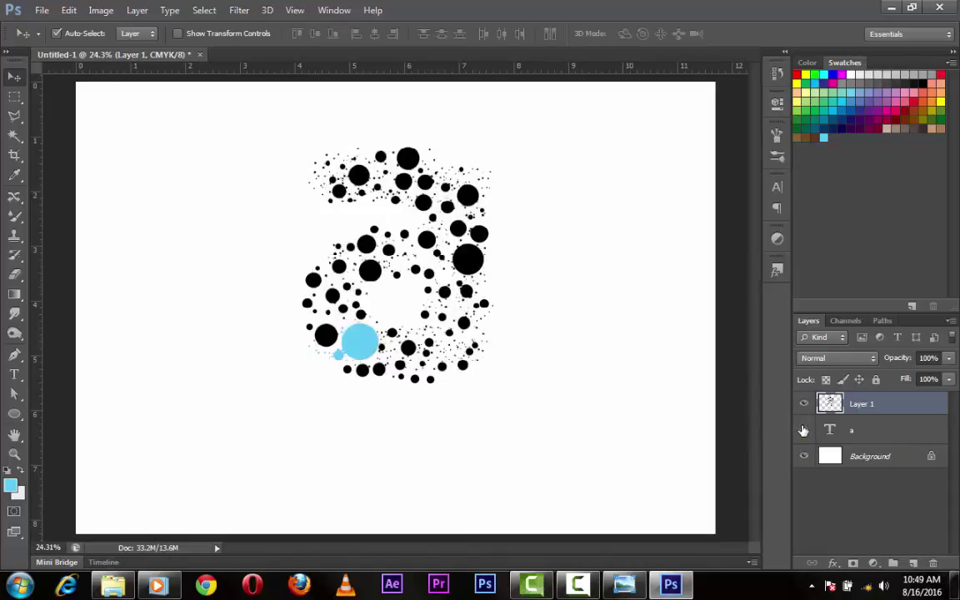
{"action": "left_click", "coordinate": [804, 429]}
{"action": "left_click", "coordinate": [804, 429]}
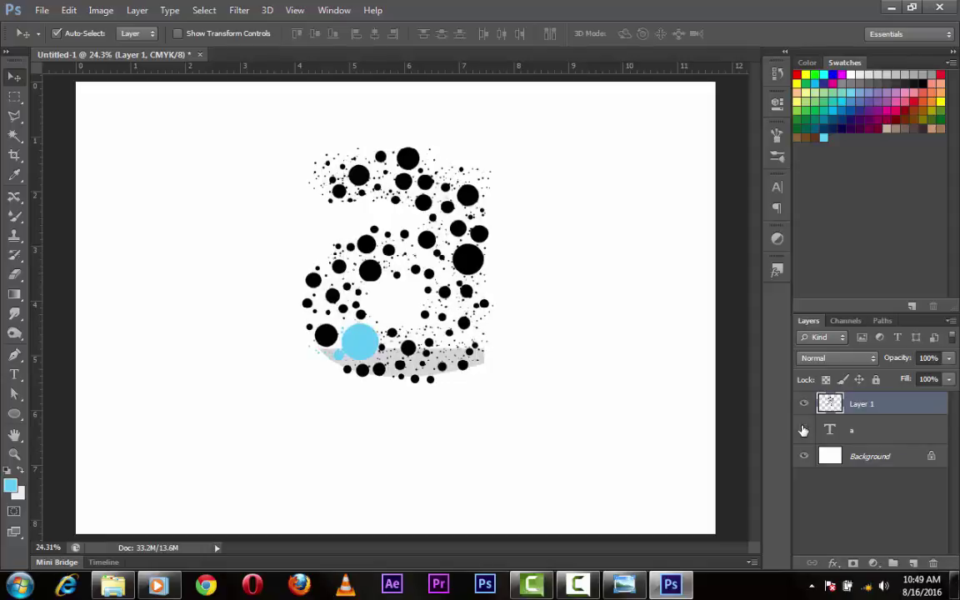
{"action": "left_click", "coordinate": [804, 429]}
{"action": "left_click", "coordinate": [804, 430]}
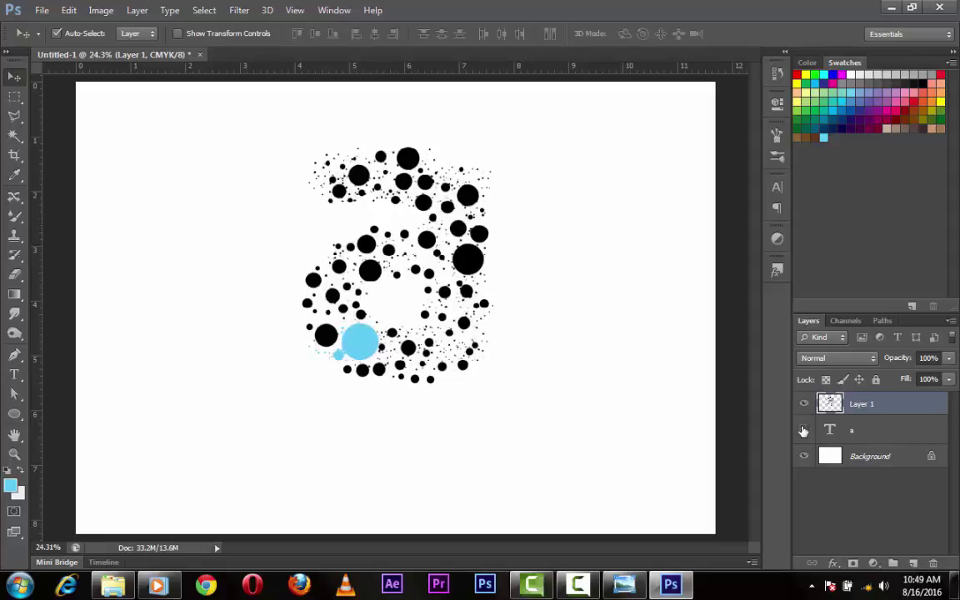
{"action": "left_click", "coordinate": [804, 429]}
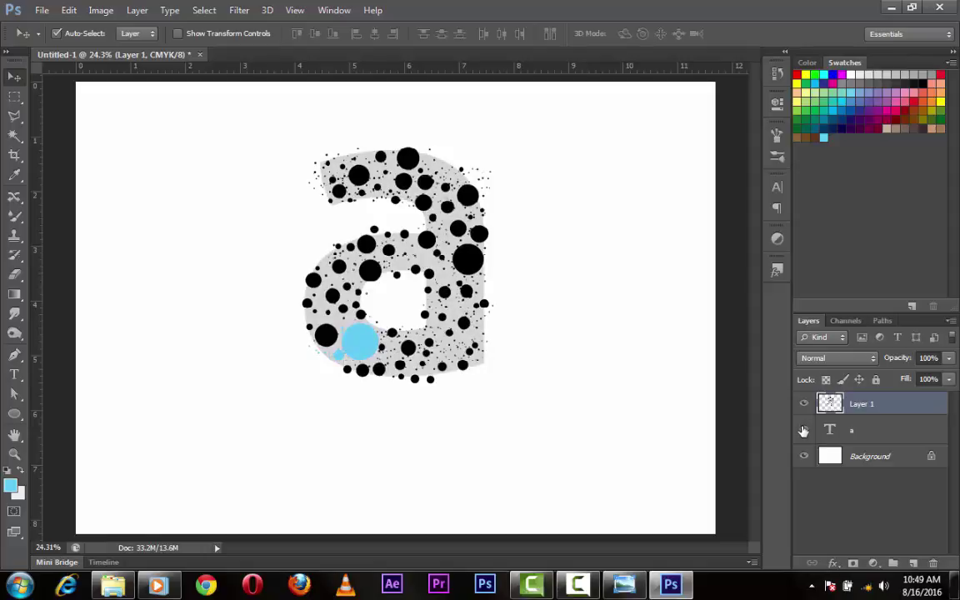
{"action": "key", "text": "ctrl+plus"}
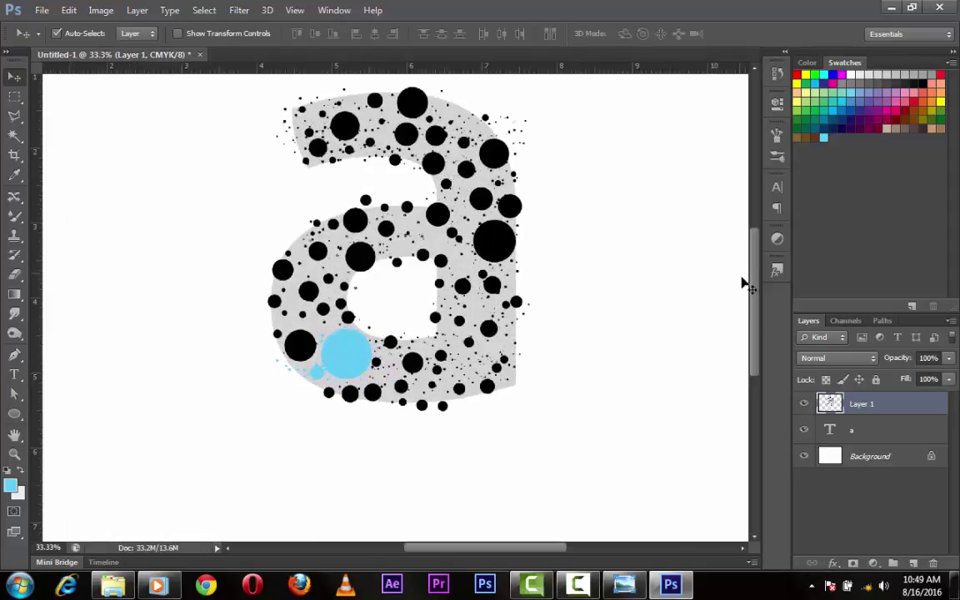
{"action": "left_click_drag", "start_coordinate": [753, 302], "coordinate": [752, 275]}
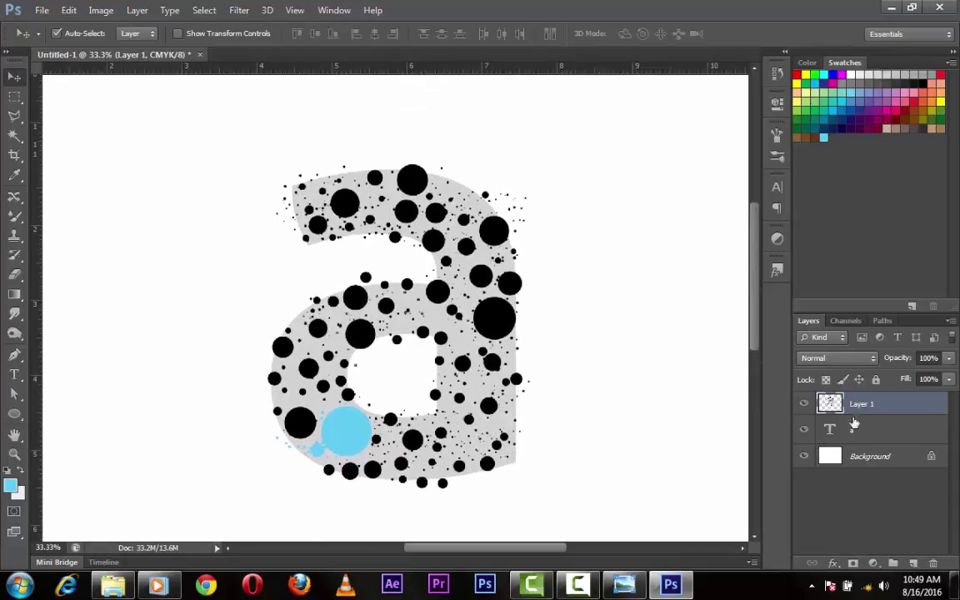
Add a new layer and paint black dots around the letter's top-left, top-right and right edge.
{"action": "left_click", "coordinate": [913, 563]}
{"action": "key", "text": "b"}
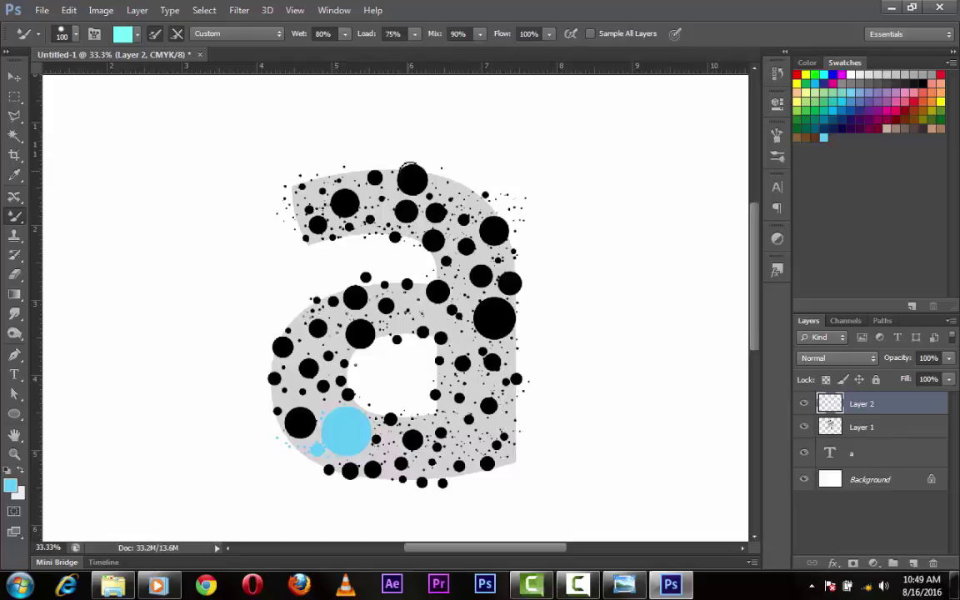
{"action": "key", "text": "bracketleft"}
{"action": "key", "text": "bracketleft"}
{"action": "key", "text": "bracketleft"}
{"action": "left_click_drag", "start_coordinate": [269, 168], "coordinate": [348, 157]}
{"action": "key", "text": "ctrl+alt+z"}
{"action": "key", "text": "ctrl+alt+z"}
{"action": "key", "text": "ctrl+alt+z"}
{"action": "left_click", "coordinate": [926, 78]}
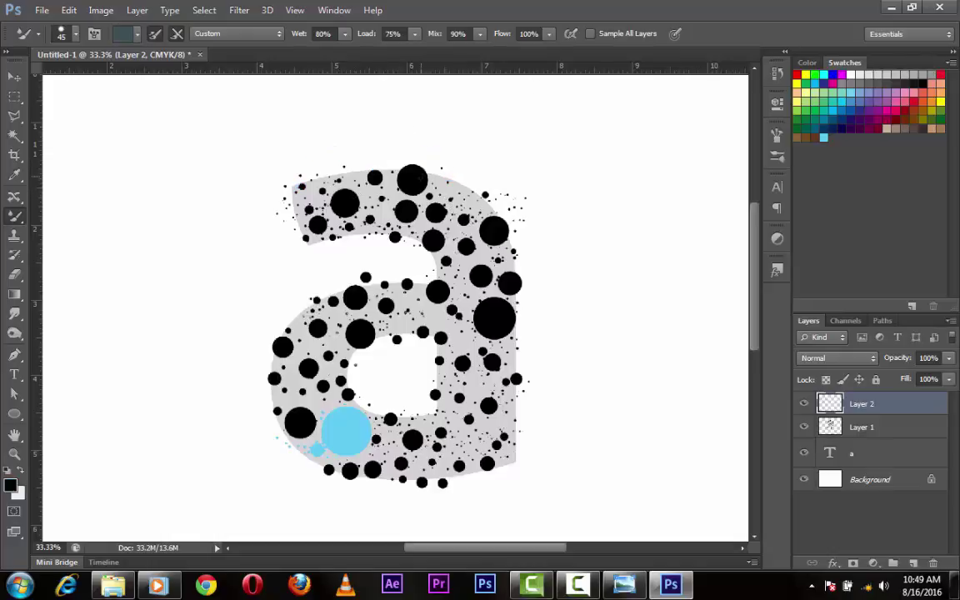
{"action": "left_click_drag", "start_coordinate": [268, 168], "coordinate": [329, 164]}
{"action": "left_click", "coordinate": [432, 188]}
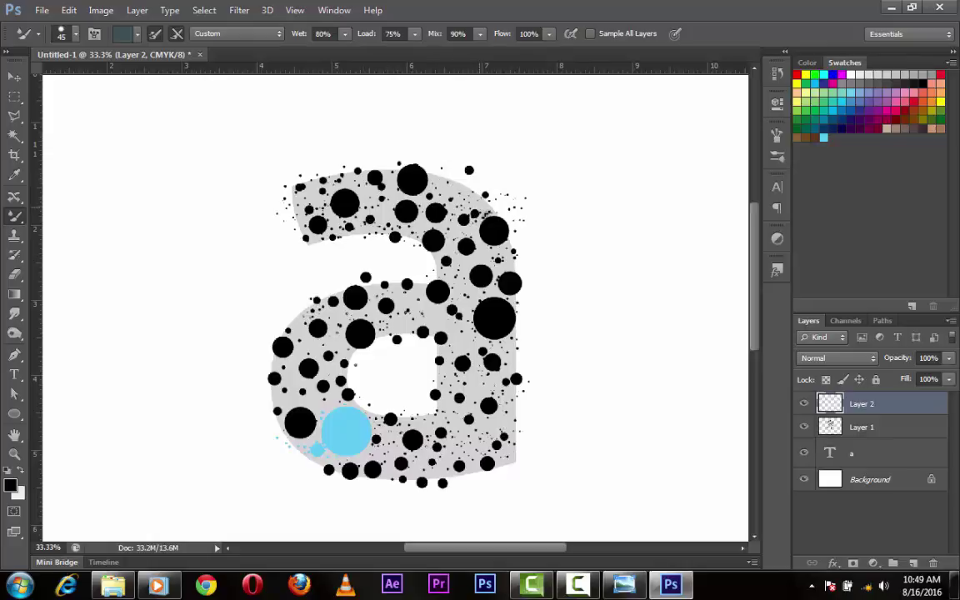
{"action": "left_click_drag", "start_coordinate": [466, 273], "coordinate": [467, 304]}
Set the dot brush to 89% size jitter, 595% scatter and 91% spacing.
{"action": "left_click", "coordinate": [779, 156]}
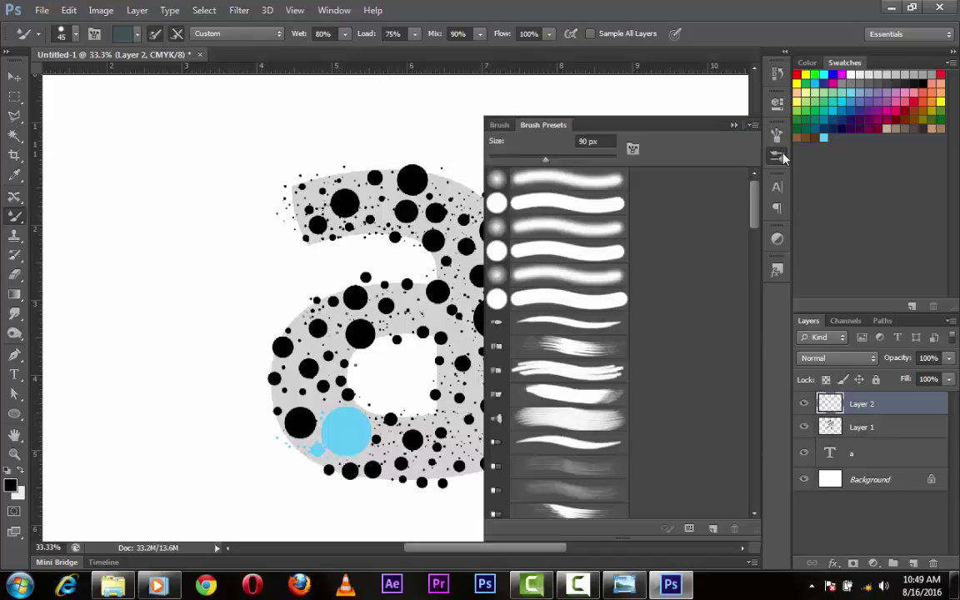
{"action": "key", "text": "F5"}
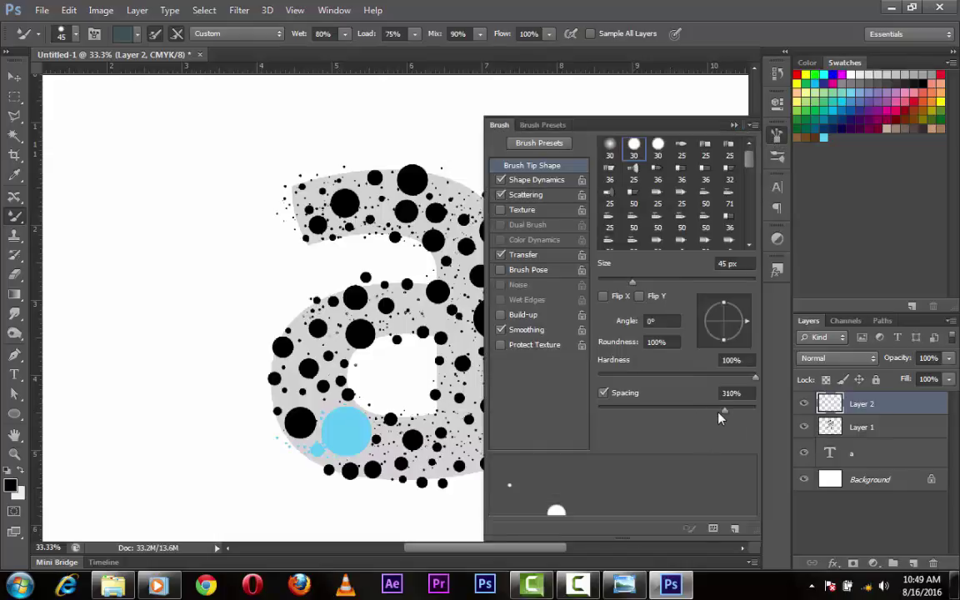
{"action": "mouse_move", "coordinate": [721, 414]}
{"action": "left_mouse_down"}
{"action": "mouse_move", "coordinate": [626, 426]}
{"action": "mouse_move", "coordinate": [645, 410]}
{"action": "left_mouse_up"}
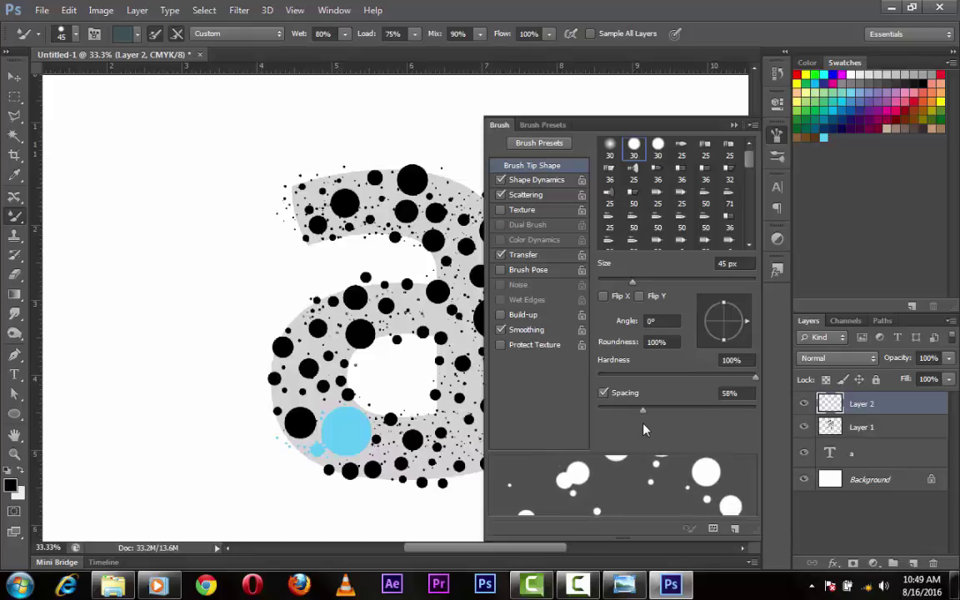
{"action": "left_click", "coordinate": [528, 182]}
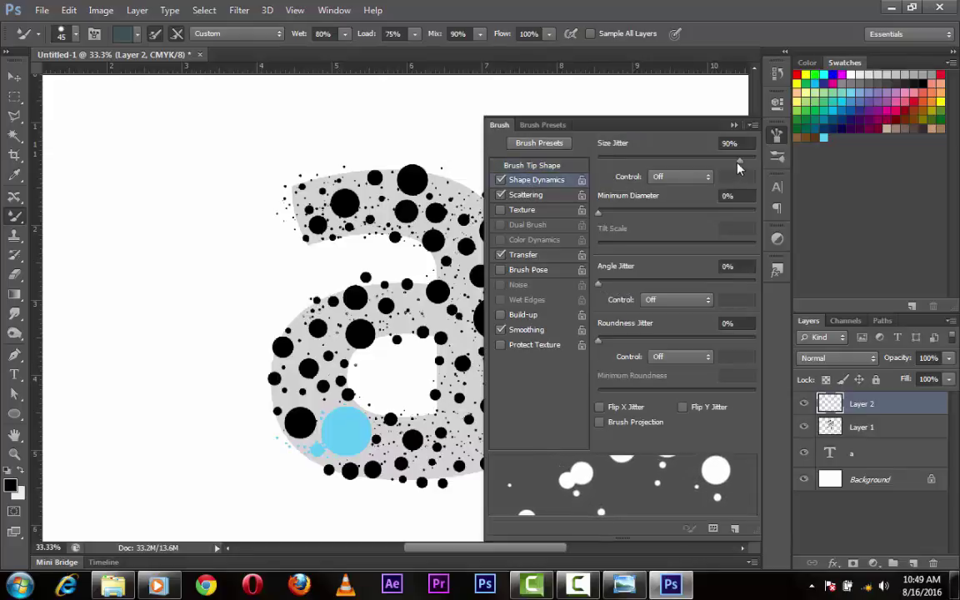
{"action": "mouse_move", "coordinate": [738, 160]}
{"action": "left_mouse_down"}
{"action": "mouse_move", "coordinate": [751, 160]}
{"action": "mouse_move", "coordinate": [737, 178]}
{"action": "left_mouse_up"}
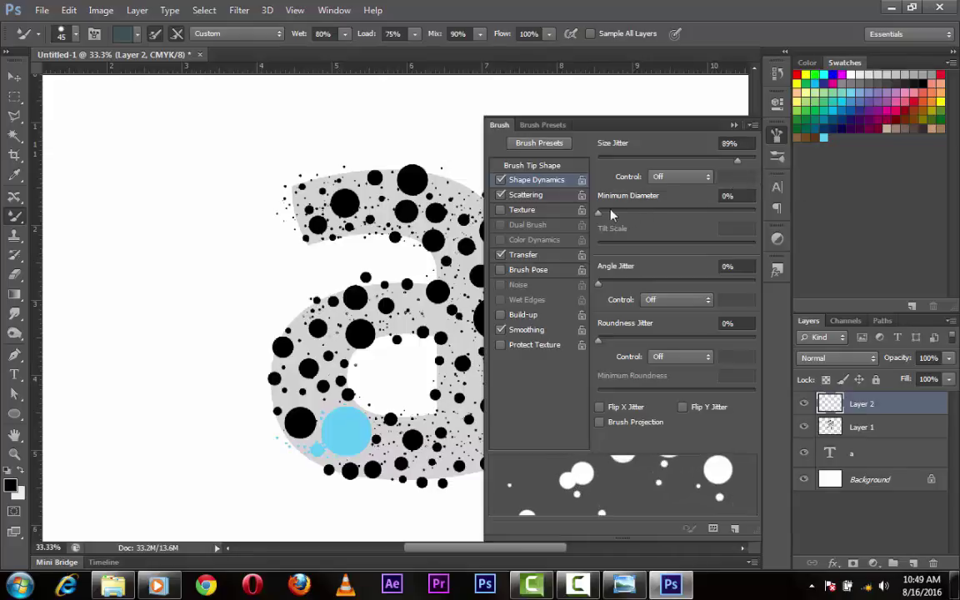
{"action": "left_click", "coordinate": [574, 197]}
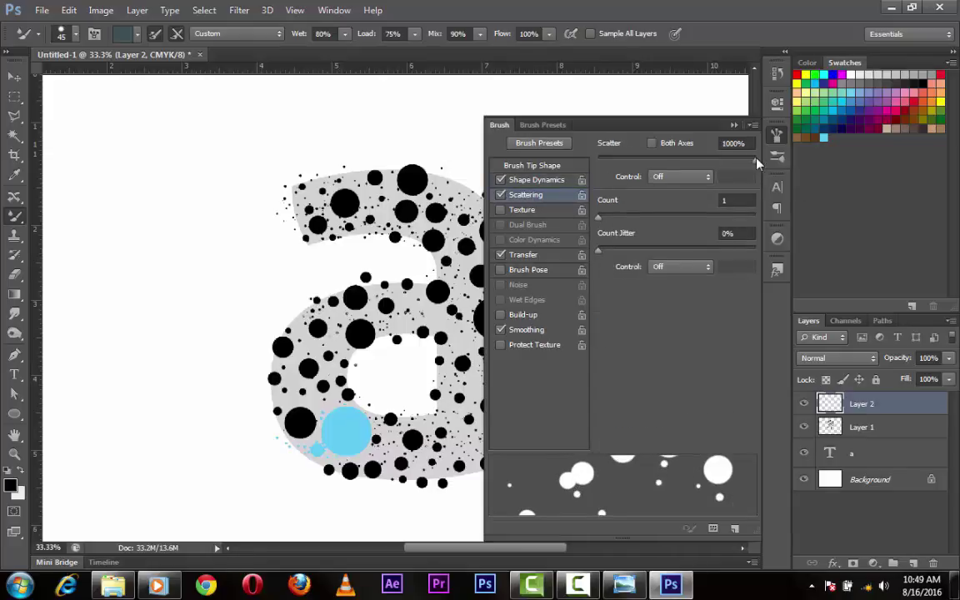
{"action": "left_click_drag", "start_coordinate": [755, 160], "coordinate": [691, 160]}
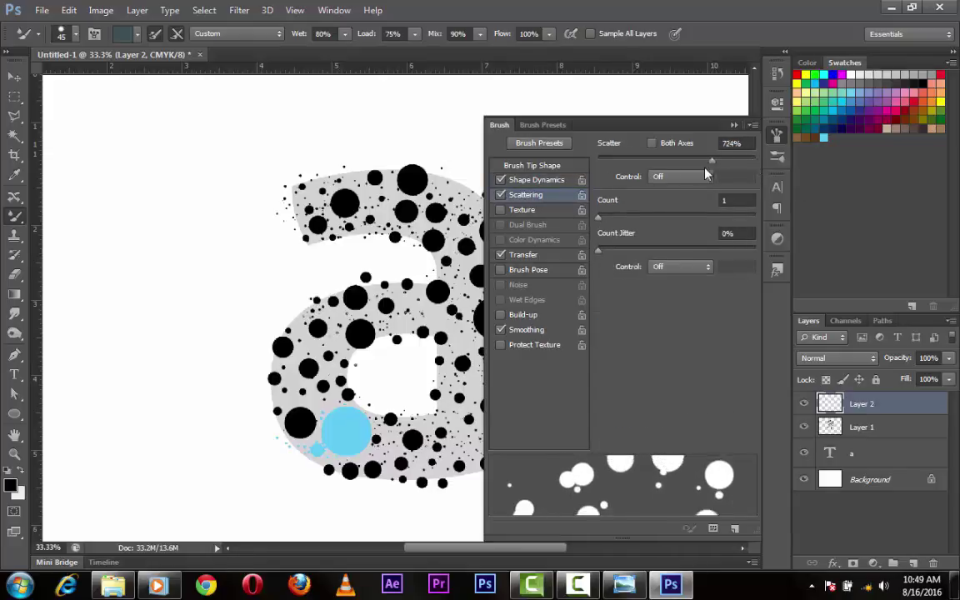
{"action": "left_click", "coordinate": [538, 168]}
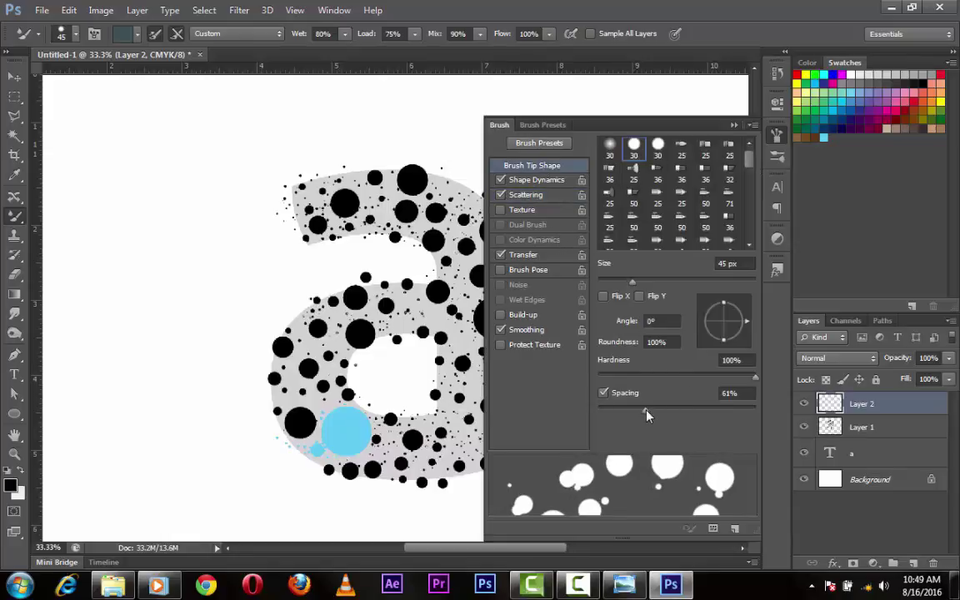
{"action": "left_click_drag", "start_coordinate": [643, 411], "coordinate": [668, 411]}
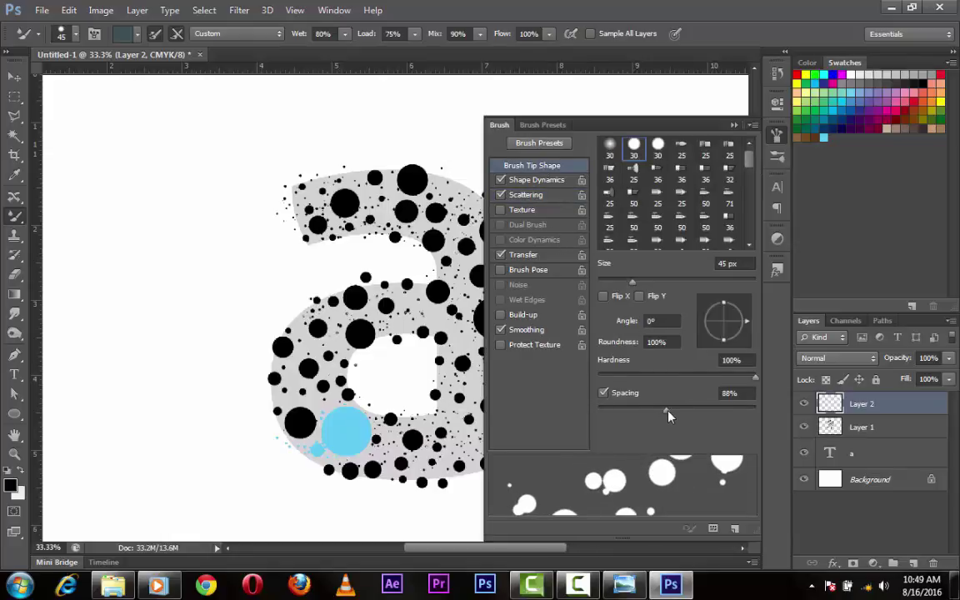
{"action": "left_click", "coordinate": [733, 124]}
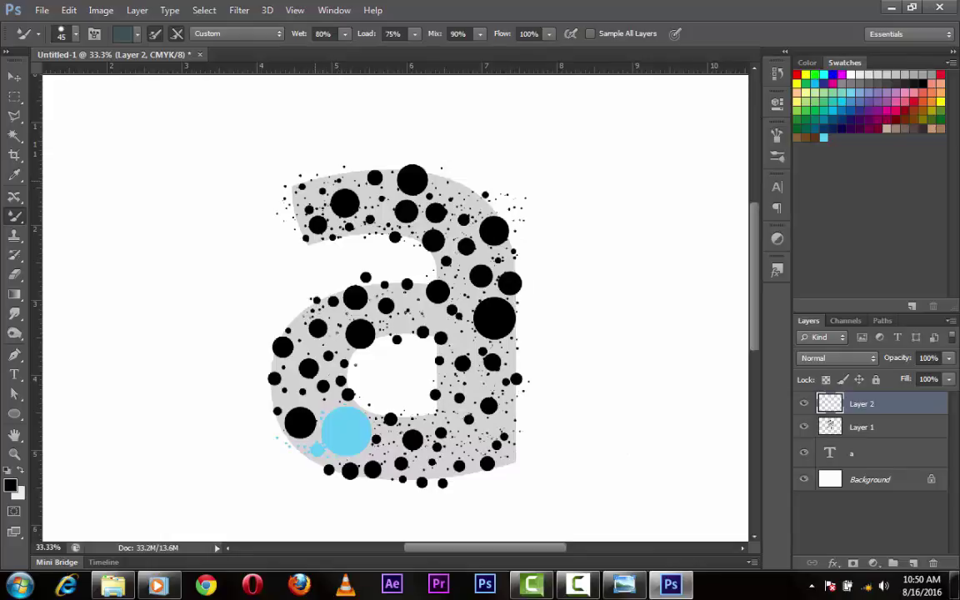
Paint six scattered-dot strokes over the letter's top arm, stem, bowl and edges on Layer 2.
{"action": "mouse_move", "coordinate": [321, 143]}
{"action": "left_mouse_down"}
{"action": "mouse_move", "coordinate": [350, 141]}
{"action": "mouse_move", "coordinate": [387, 166]}
{"action": "mouse_move", "coordinate": [429, 167]}
{"action": "mouse_move", "coordinate": [459, 200]}
{"action": "mouse_move", "coordinate": [504, 274]}
{"action": "mouse_move", "coordinate": [504, 375]}
{"action": "mouse_move", "coordinate": [499, 450]}
{"action": "mouse_move", "coordinate": [383, 471]}
{"action": "mouse_move", "coordinate": [333, 470]}
{"action": "mouse_move", "coordinate": [316, 454]}
{"action": "left_mouse_up"}
{"action": "mouse_move", "coordinate": [271, 408]}
{"action": "left_mouse_down"}
{"action": "mouse_move", "coordinate": [242, 317]}
{"action": "mouse_move", "coordinate": [295, 279]}
{"action": "mouse_move", "coordinate": [383, 267]}
{"action": "mouse_move", "coordinate": [406, 383]}
{"action": "mouse_move", "coordinate": [324, 366]}
{"action": "mouse_move", "coordinate": [283, 317]}
{"action": "left_mouse_up"}
{"action": "left_click_drag", "start_coordinate": [341, 304], "coordinate": [404, 293]}
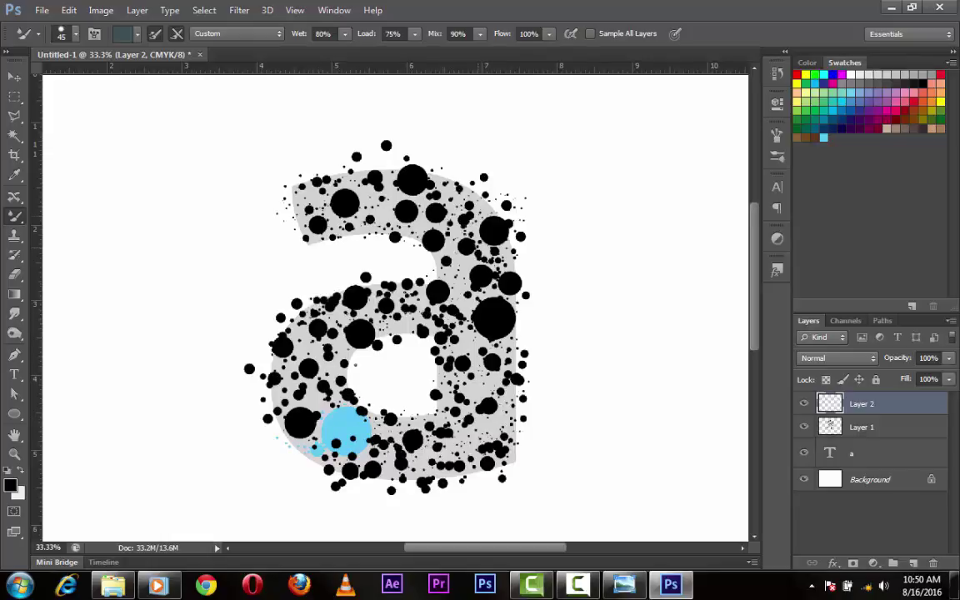
{"action": "mouse_move", "coordinate": [264, 200]}
{"action": "left_mouse_down"}
{"action": "mouse_move", "coordinate": [284, 159]}
{"action": "mouse_move", "coordinate": [450, 186]}
{"action": "mouse_move", "coordinate": [435, 265]}
{"action": "mouse_move", "coordinate": [450, 308]}
{"action": "mouse_move", "coordinate": [425, 354]}
{"action": "left_mouse_up"}
{"action": "mouse_move", "coordinate": [425, 417]}
{"action": "left_mouse_down"}
{"action": "mouse_move", "coordinate": [333, 400]}
{"action": "mouse_move", "coordinate": [288, 379]}
{"action": "mouse_move", "coordinate": [286, 325]}
{"action": "mouse_move", "coordinate": [379, 305]}
{"action": "left_mouse_up"}
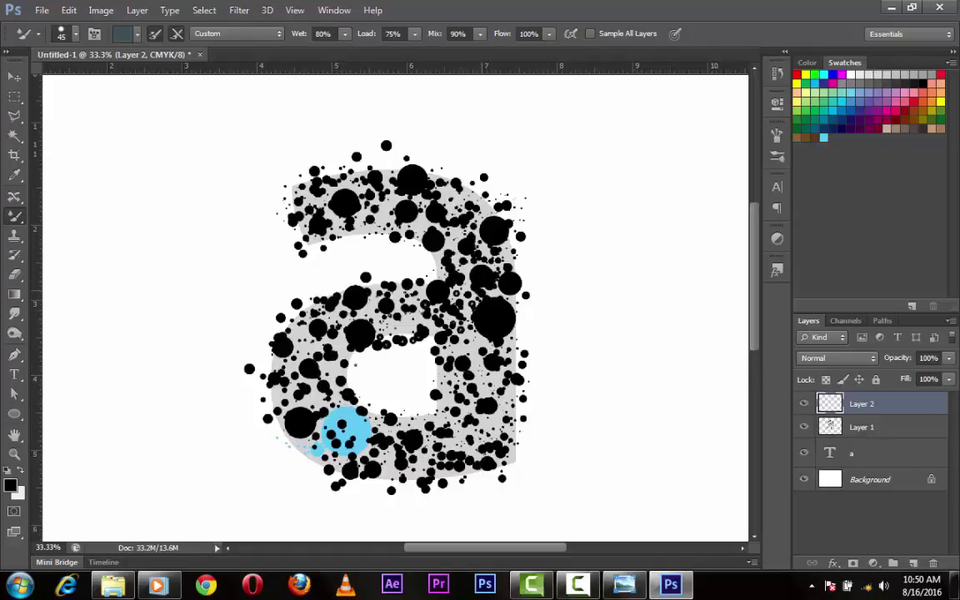
{"action": "mouse_move", "coordinate": [450, 240]}
{"action": "left_mouse_down"}
{"action": "mouse_move", "coordinate": [429, 193]}
{"action": "mouse_move", "coordinate": [363, 176]}
{"action": "mouse_move", "coordinate": [277, 204]}
{"action": "left_mouse_up"}
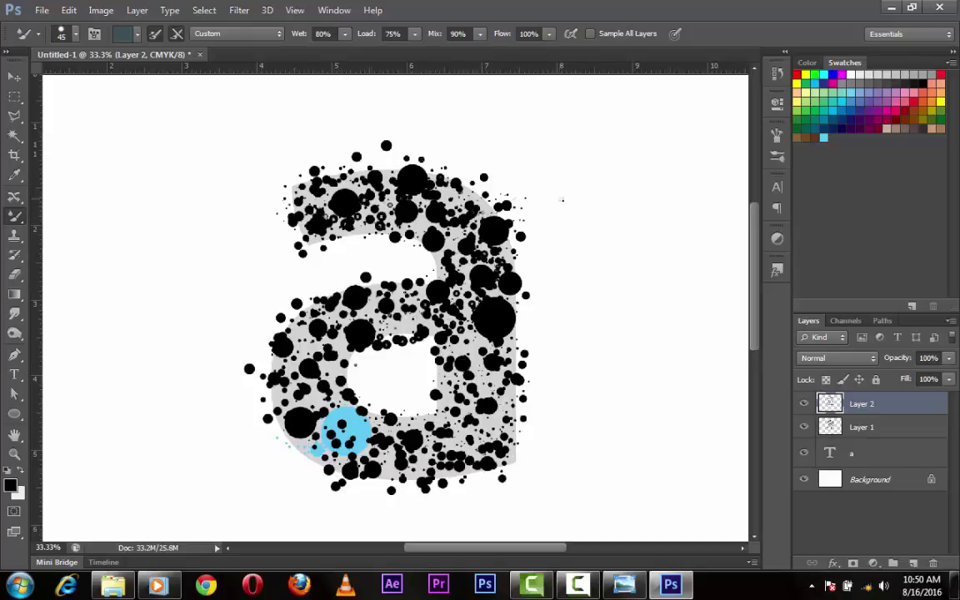
Hide the grey 'a' text, move Layer 2 below Layer 1, and toggle the dot layers to compare.
{"action": "key", "text": "v"}
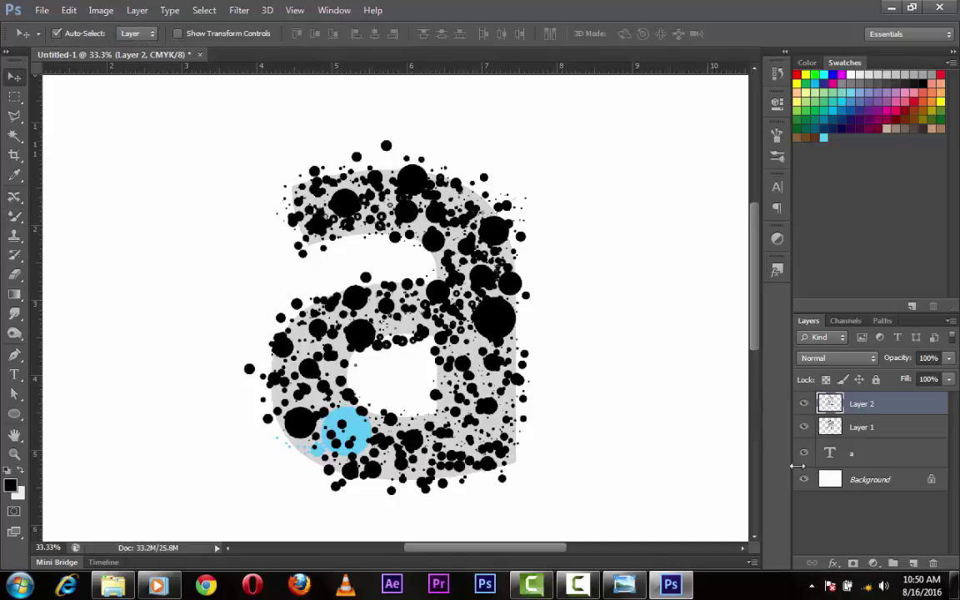
{"action": "left_click", "coordinate": [804, 454]}
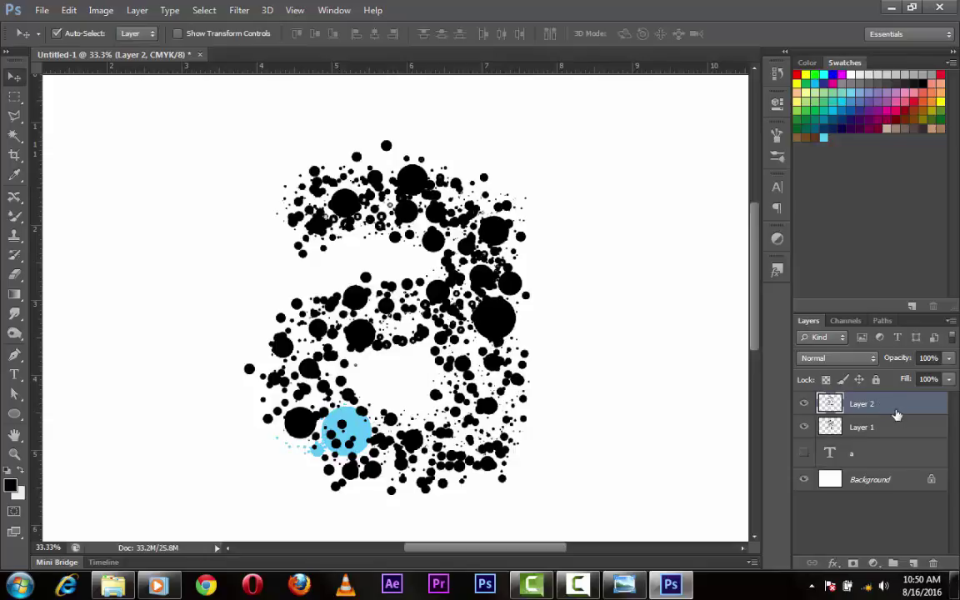
{"action": "left_click_drag", "start_coordinate": [896, 414], "coordinate": [898, 439]}
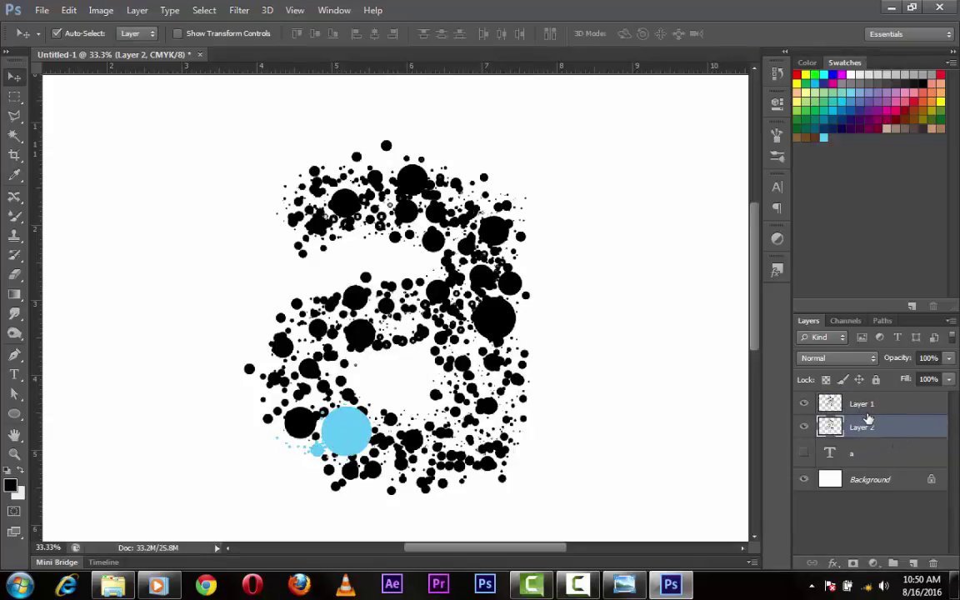
{"action": "left_click", "coordinate": [866, 404]}
{"action": "left_click", "coordinate": [803, 403]}
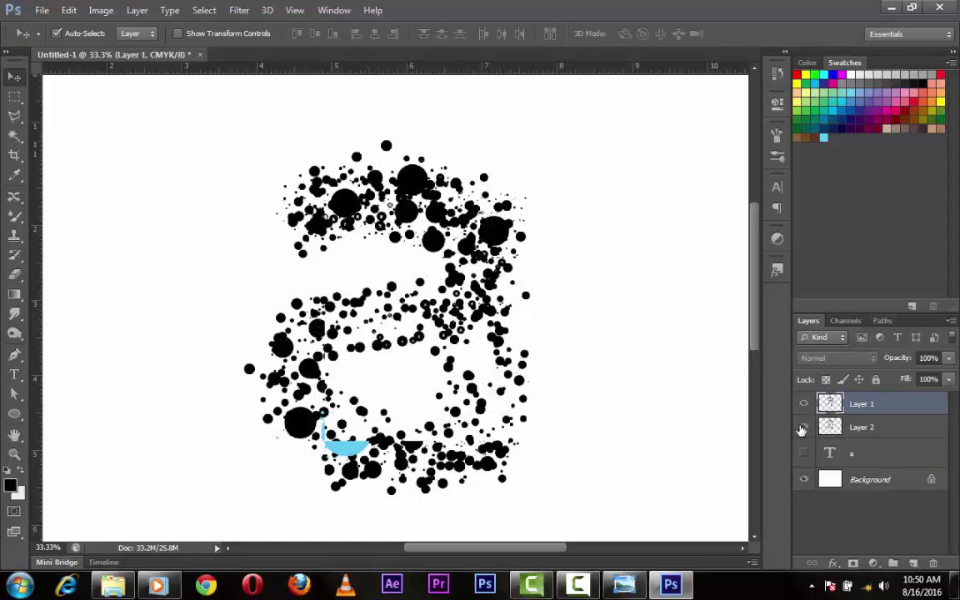
{"action": "left_click", "coordinate": [802, 427]}
{"action": "left_click", "coordinate": [864, 427]}
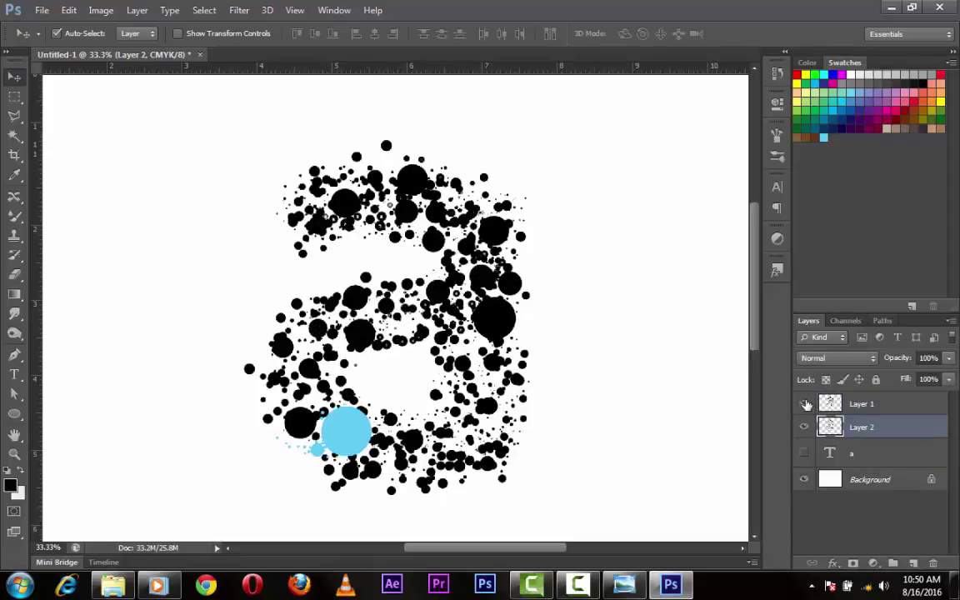
{"action": "left_click", "coordinate": [805, 403]}
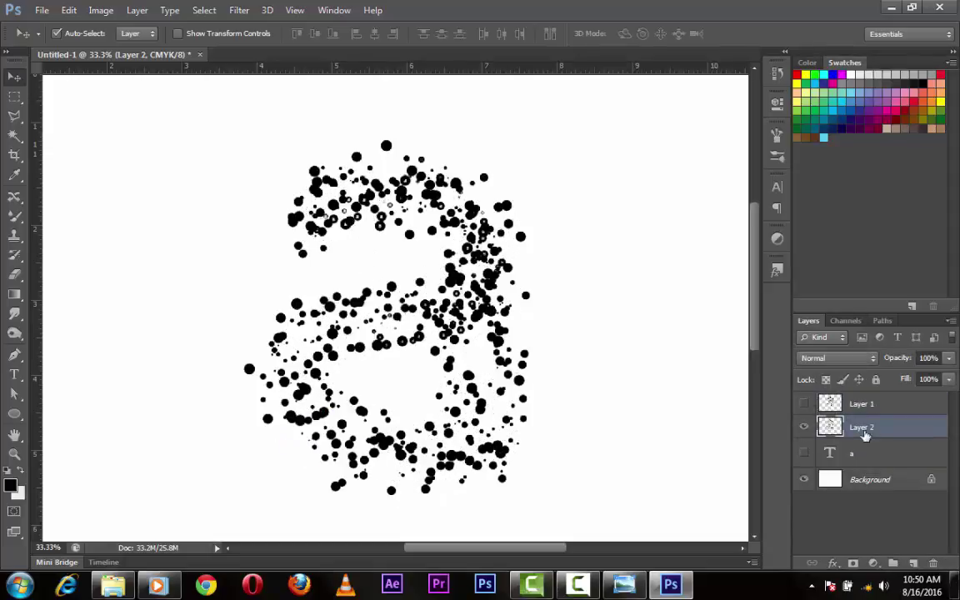
Erase stray small dots on Layer 2 left of the big dot and near the top arm.
{"action": "key", "text": "e"}
{"action": "left_click", "coordinate": [804, 403]}
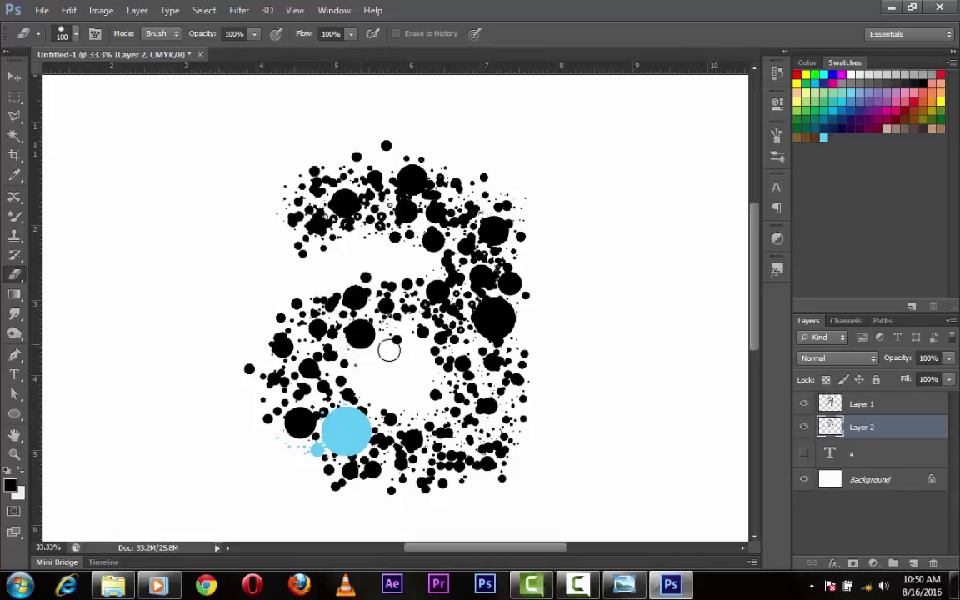
{"action": "mouse_move", "coordinate": [390, 284]}
{"action": "left_mouse_down"}
{"action": "mouse_move", "coordinate": [416, 291]}
{"action": "mouse_move", "coordinate": [404, 265]}
{"action": "mouse_move", "coordinate": [427, 272]}
{"action": "left_mouse_up"}
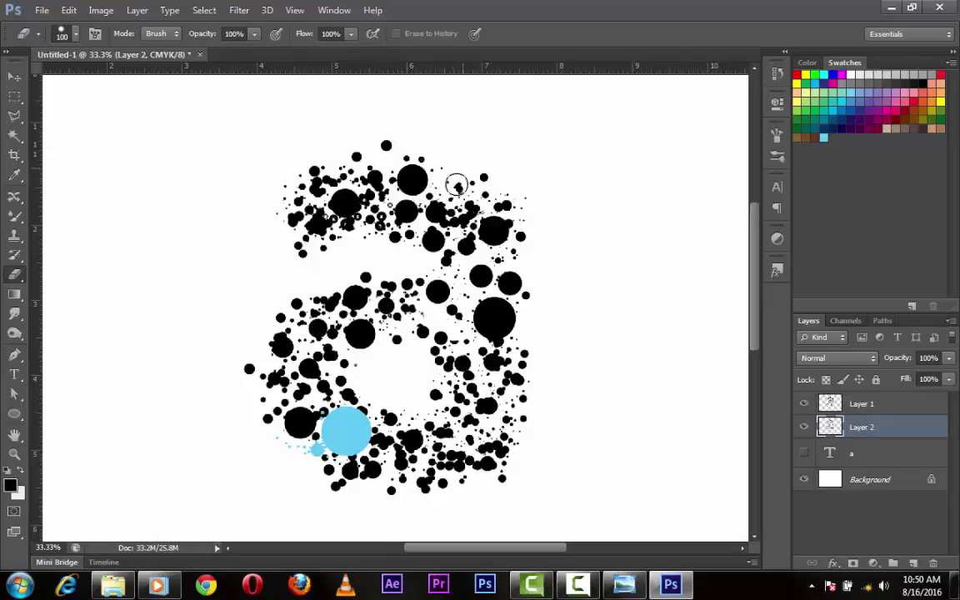
{"action": "left_click_drag", "start_coordinate": [457, 184], "coordinate": [429, 197]}
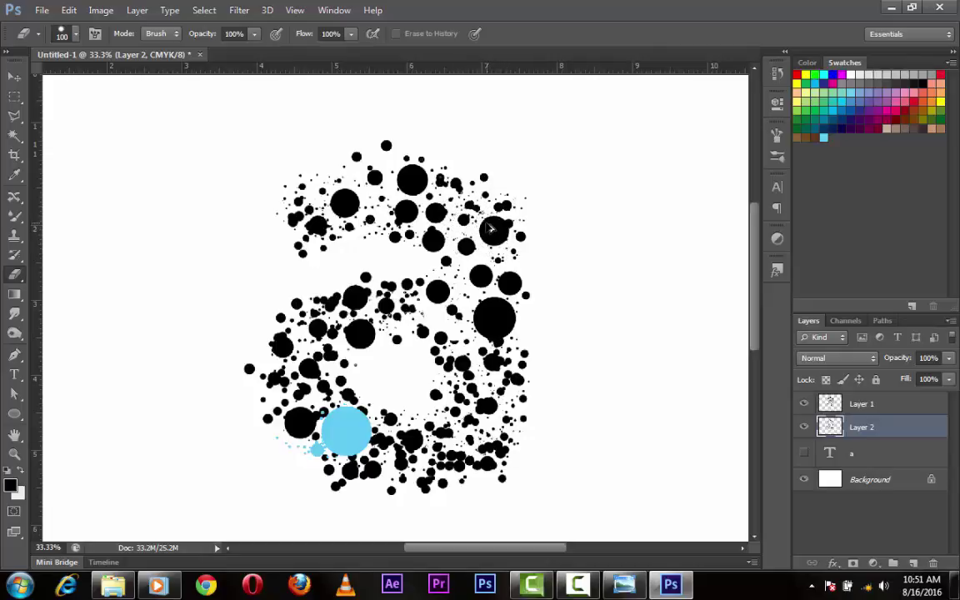
{"action": "left_click_drag", "start_coordinate": [475, 209], "coordinate": [472, 204]}
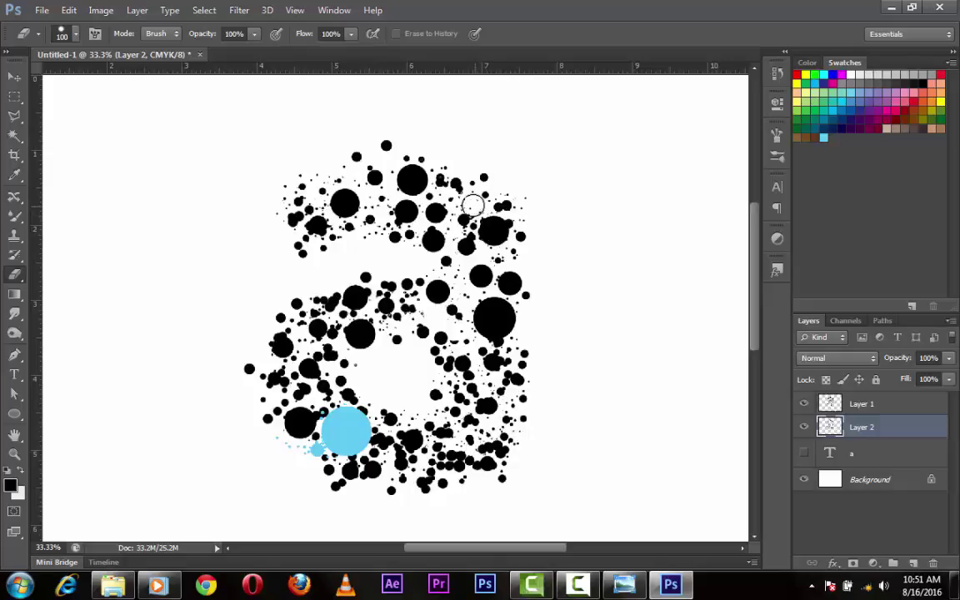
{"action": "left_click_drag", "start_coordinate": [756, 275], "coordinate": [755, 302]}
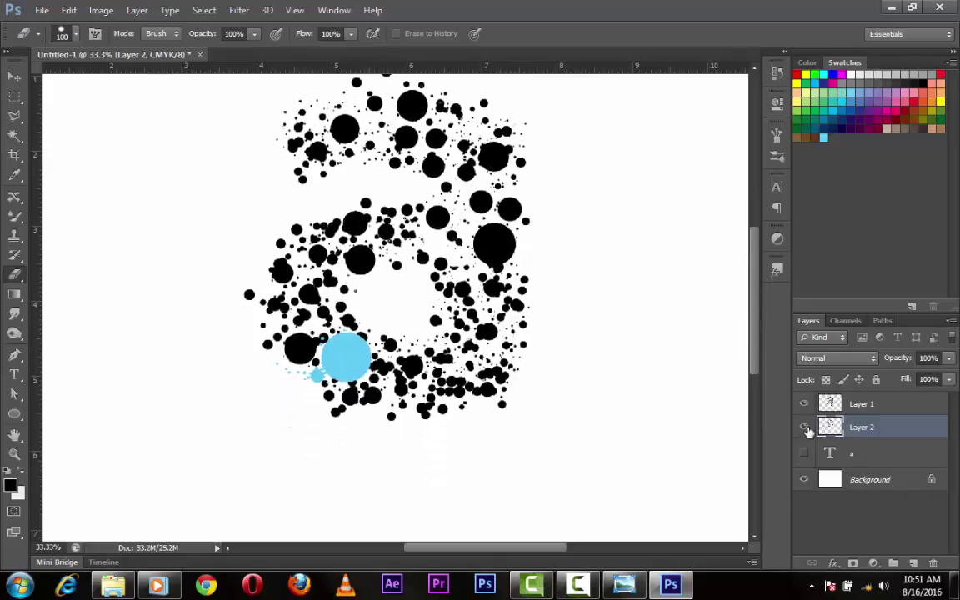
Erase stray dots near the blue circle, lower right, left edge and centre, toggling Layer 2 to check.
{"action": "left_click", "coordinate": [804, 427]}
{"action": "left_click", "coordinate": [804, 427]}
{"action": "mouse_move", "coordinate": [345, 380]}
{"action": "left_mouse_down"}
{"action": "mouse_move", "coordinate": [375, 361]}
{"action": "mouse_move", "coordinate": [379, 416]}
{"action": "left_mouse_up"}
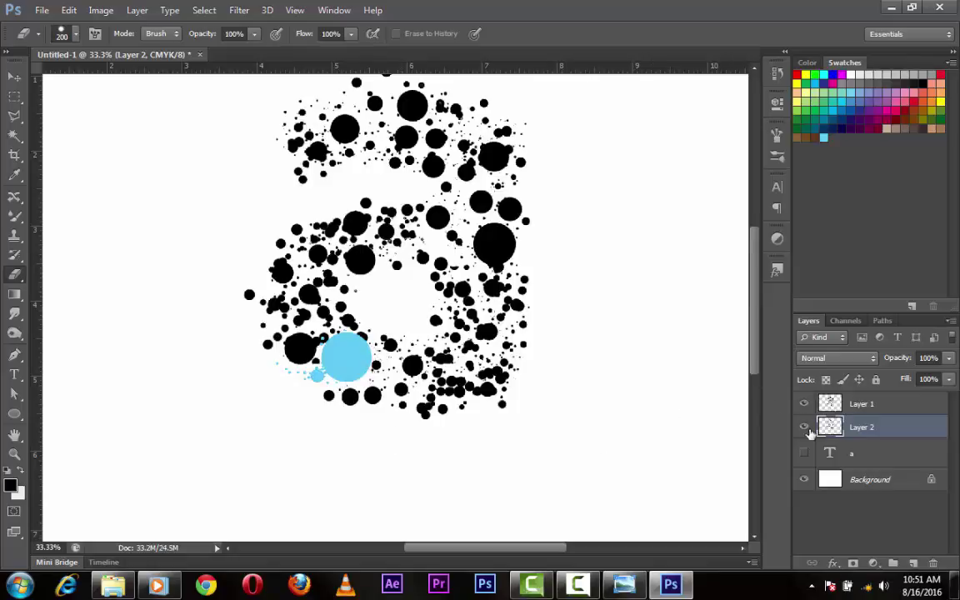
{"action": "left_click", "coordinate": [805, 427]}
{"action": "left_click", "coordinate": [805, 427]}
{"action": "mouse_move", "coordinate": [481, 363]}
{"action": "left_mouse_down"}
{"action": "mouse_move", "coordinate": [464, 414]}
{"action": "mouse_move", "coordinate": [417, 403]}
{"action": "left_mouse_up"}
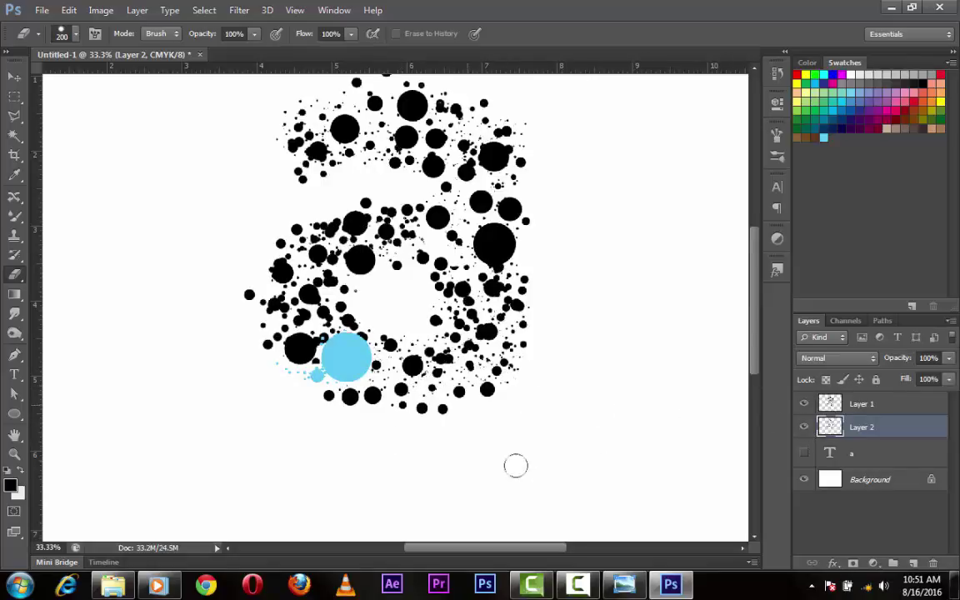
{"action": "left_click", "coordinate": [804, 427]}
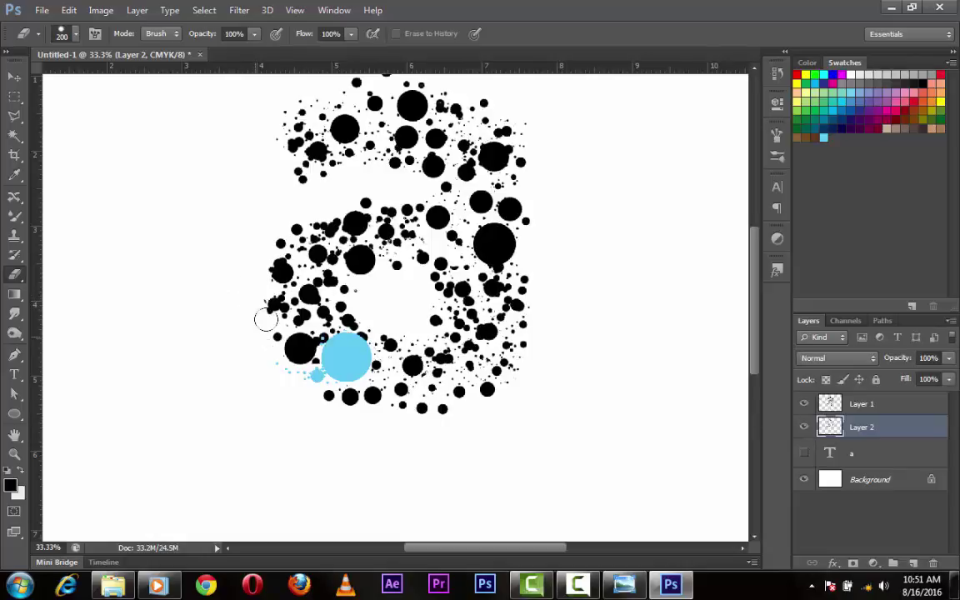
{"action": "mouse_move", "coordinate": [229, 296]}
{"action": "left_mouse_down"}
{"action": "mouse_move", "coordinate": [254, 283]}
{"action": "mouse_move", "coordinate": [295, 293]}
{"action": "mouse_move", "coordinate": [308, 335]}
{"action": "left_mouse_up"}
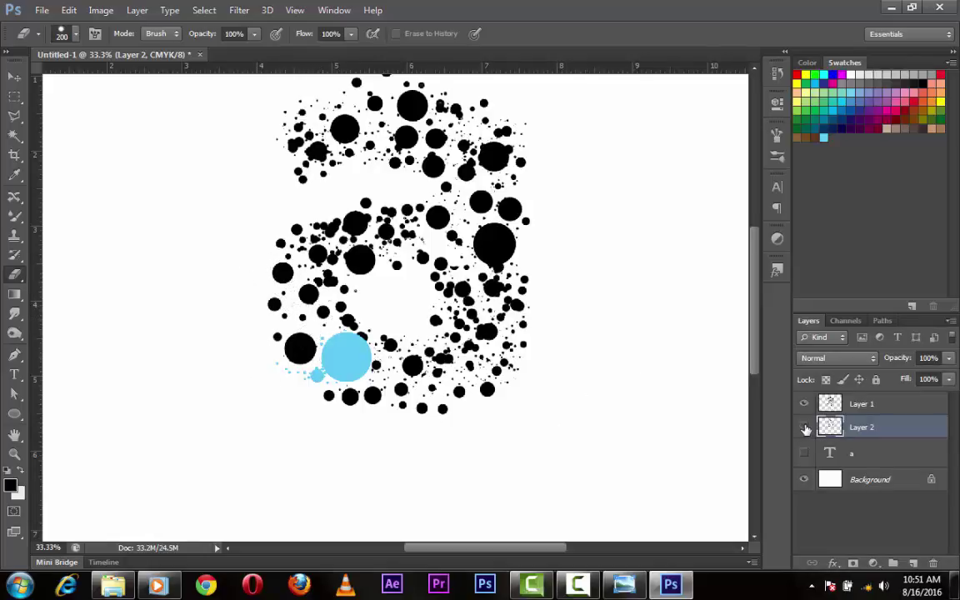
{"action": "left_click", "coordinate": [804, 426]}
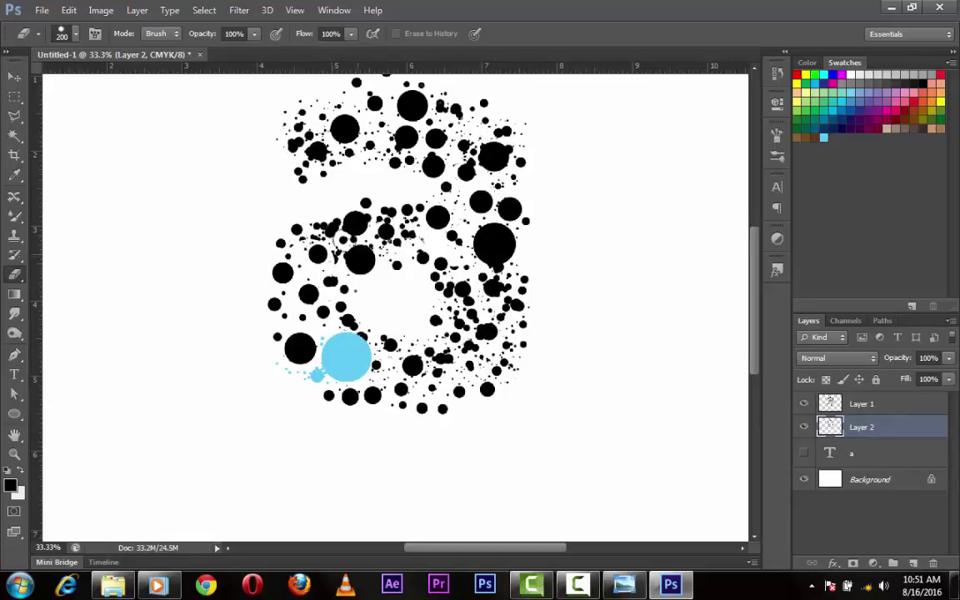
{"action": "mouse_move", "coordinate": [339, 254]}
{"action": "left_mouse_down"}
{"action": "mouse_move", "coordinate": [309, 223]}
{"action": "mouse_move", "coordinate": [318, 238]}
{"action": "left_mouse_up"}
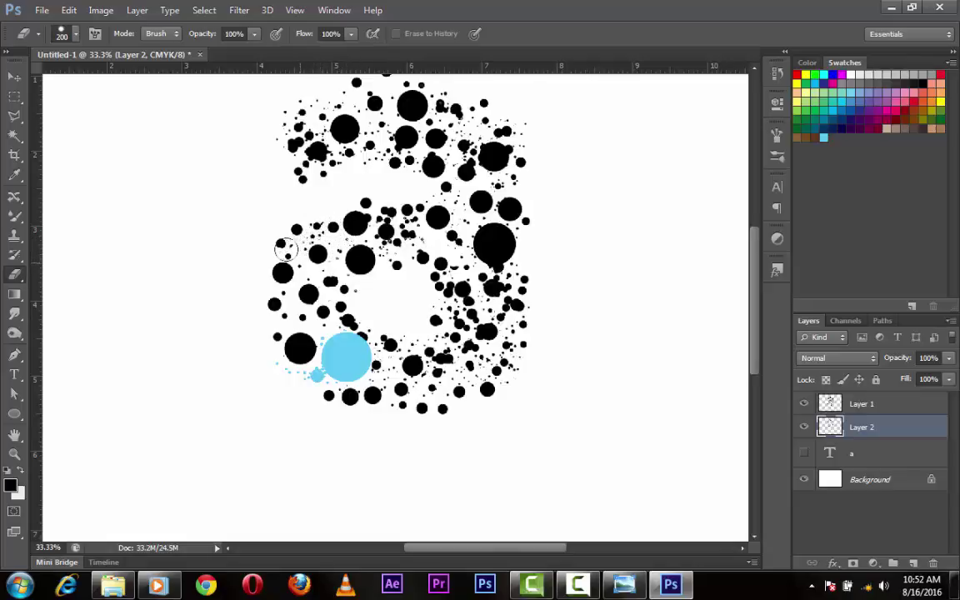
{"action": "left_click_drag", "start_coordinate": [256, 223], "coordinate": [344, 288]}
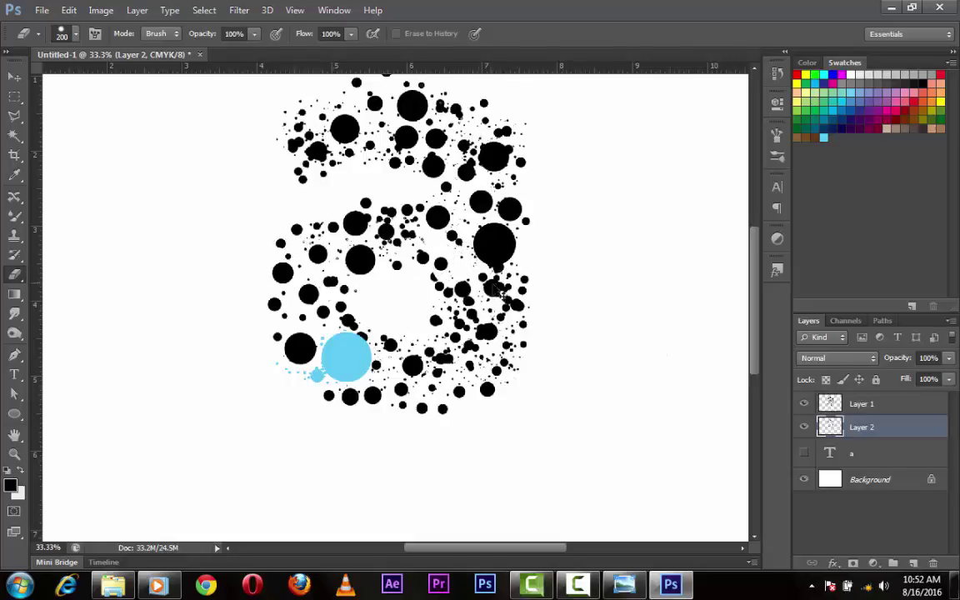
Shrink the eraser to 90 and toggle Layer 2 and the 'a' text layer to compare.
{"action": "key", "text": "bracketleft"}
{"action": "key", "text": "bracketleft"}
{"action": "key", "text": "bracketleft"}
{"action": "key", "text": "bracketleft"}
{"action": "key", "text": "bracketleft"}
{"action": "left_click", "coordinate": [801, 428]}
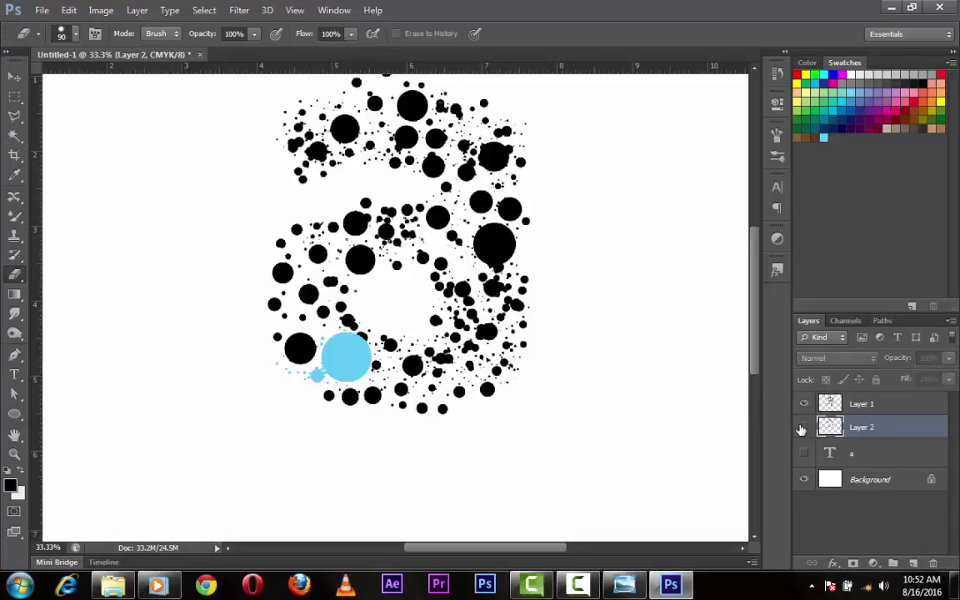
{"action": "left_click", "coordinate": [801, 429]}
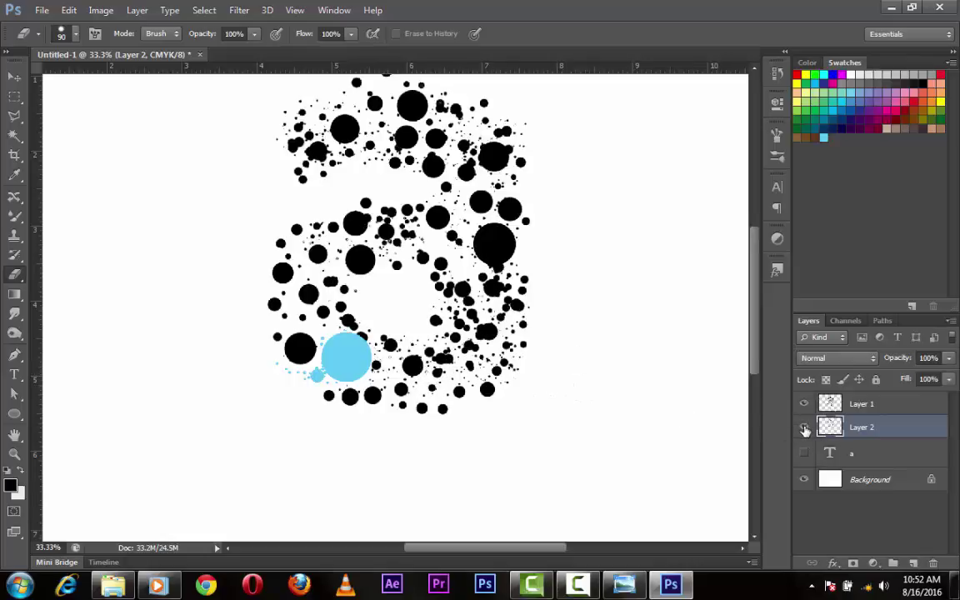
{"action": "left_click", "coordinate": [804, 427]}
{"action": "left_click", "coordinate": [804, 427]}
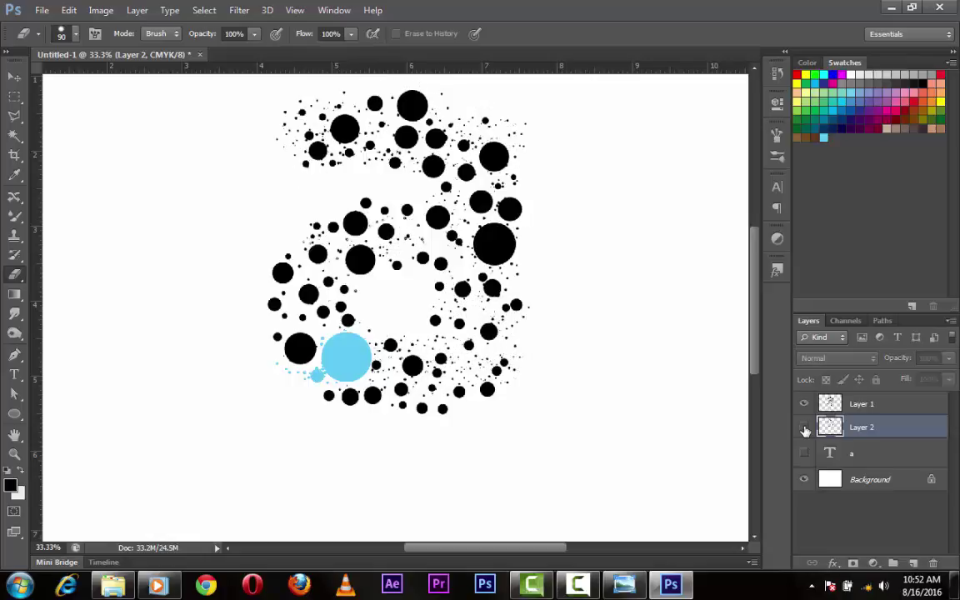
{"action": "left_click", "coordinate": [804, 454]}
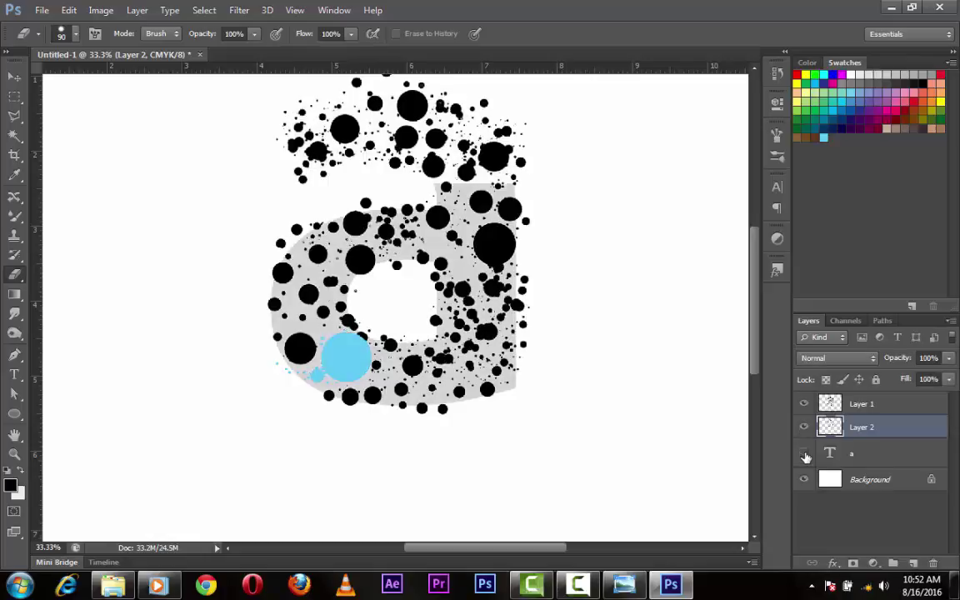
{"action": "left_click", "coordinate": [805, 454]}
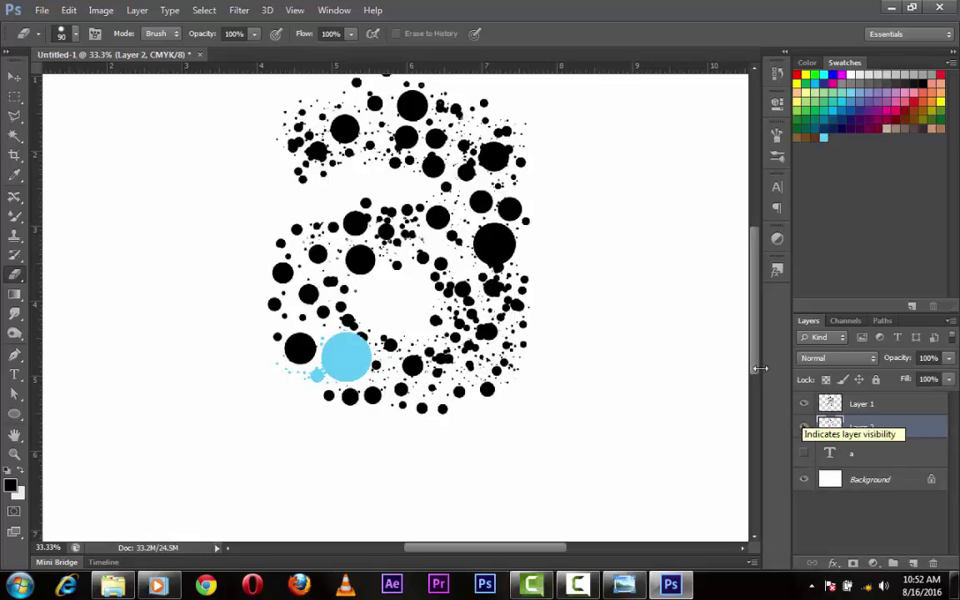
Switch between Layer 1 and Layer 2 selections, then hide Layer 1 to view Layer 2 alone.
{"action": "scroll", "coordinate": [677, 303], "scroll_direction": "up", "scroll_amount": 1}
{"action": "scroll", "coordinate": [677, 303], "scroll_direction": "up", "scroll_amount": 2}
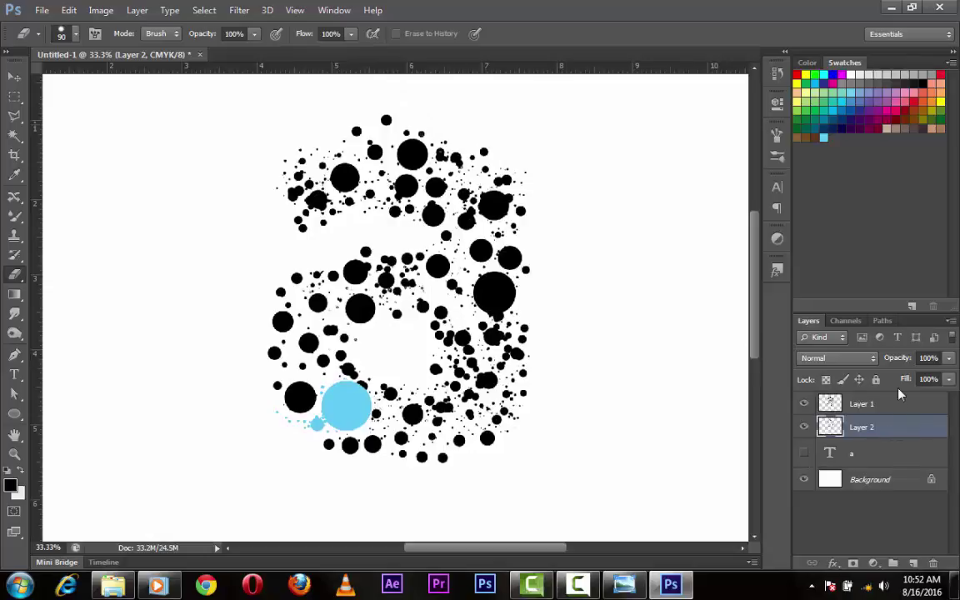
{"action": "left_click", "coordinate": [879, 408]}
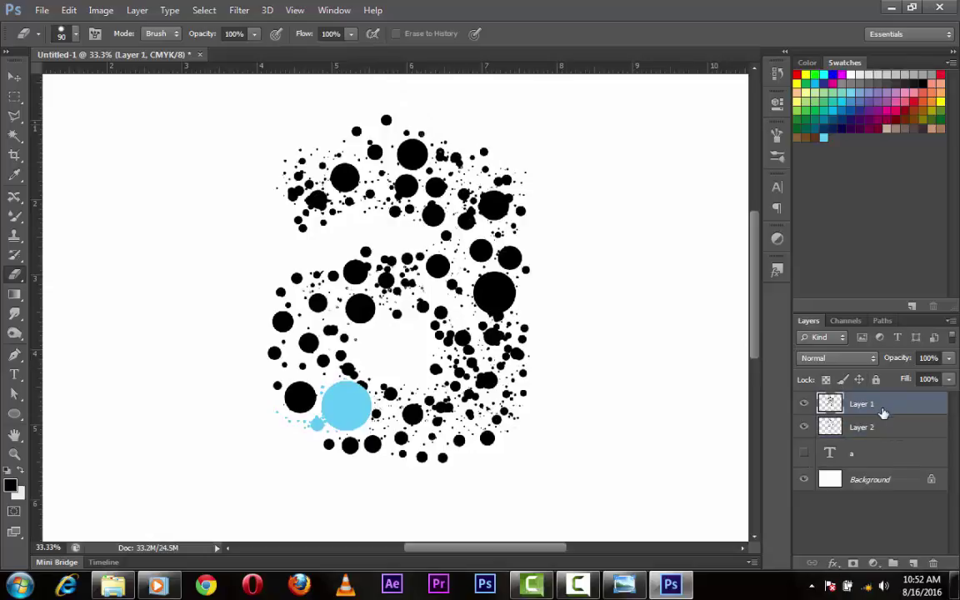
{"action": "left_click", "coordinate": [881, 429], "text": "shift"}
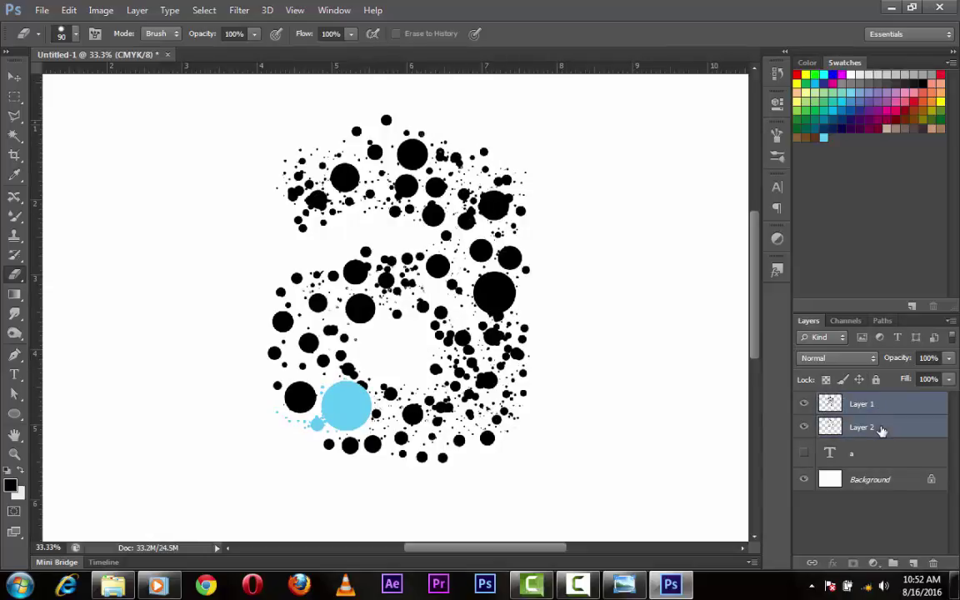
{"action": "left_click", "coordinate": [895, 423], "text": "ctrl"}
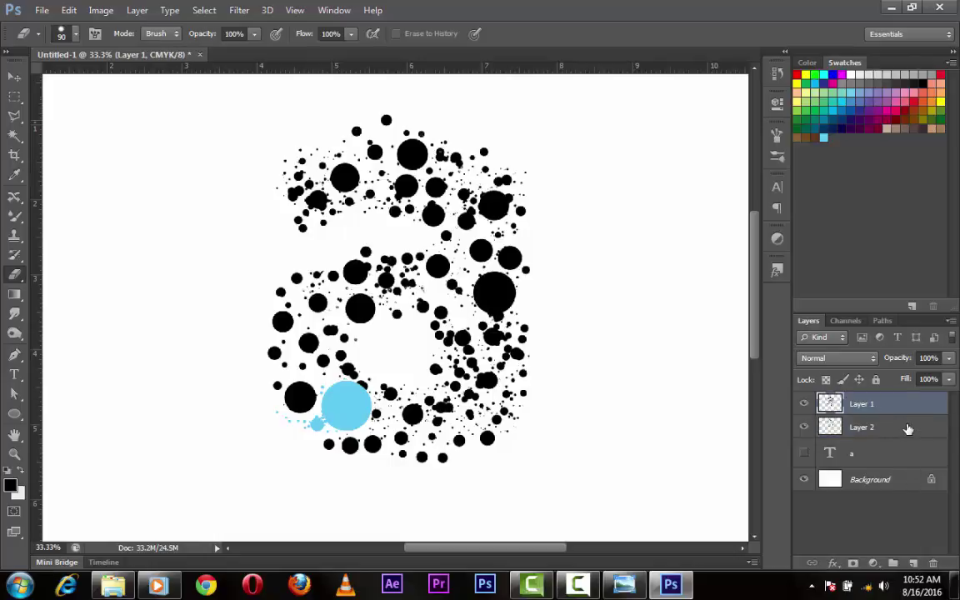
{"action": "left_click", "coordinate": [805, 406]}
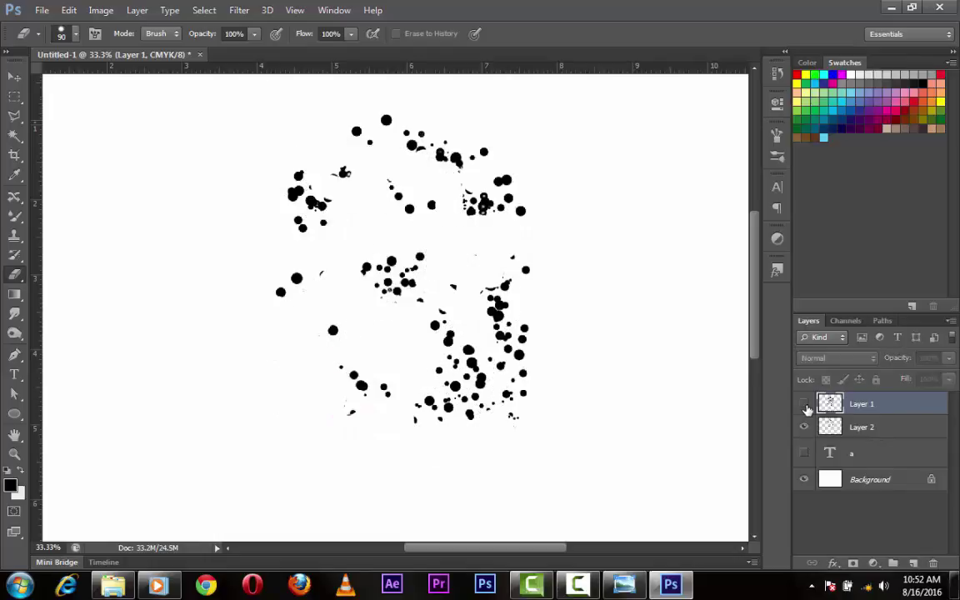
{"action": "left_click", "coordinate": [805, 405]}
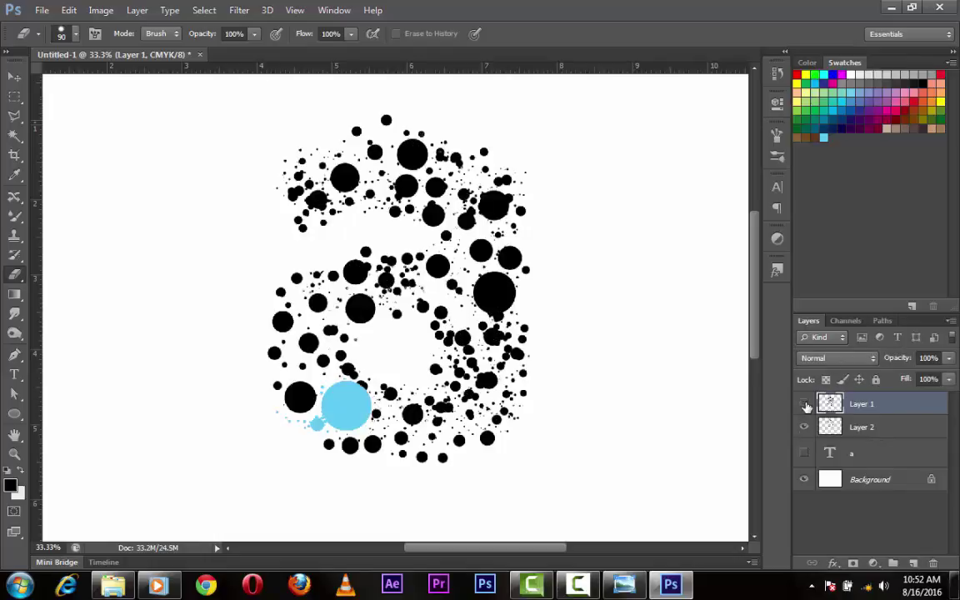
{"action": "left_click", "coordinate": [805, 405]}
Erase stray dots along the letter's bottom and right side on Layer 2, then show Layer 1.
{"action": "left_click", "coordinate": [870, 430]}
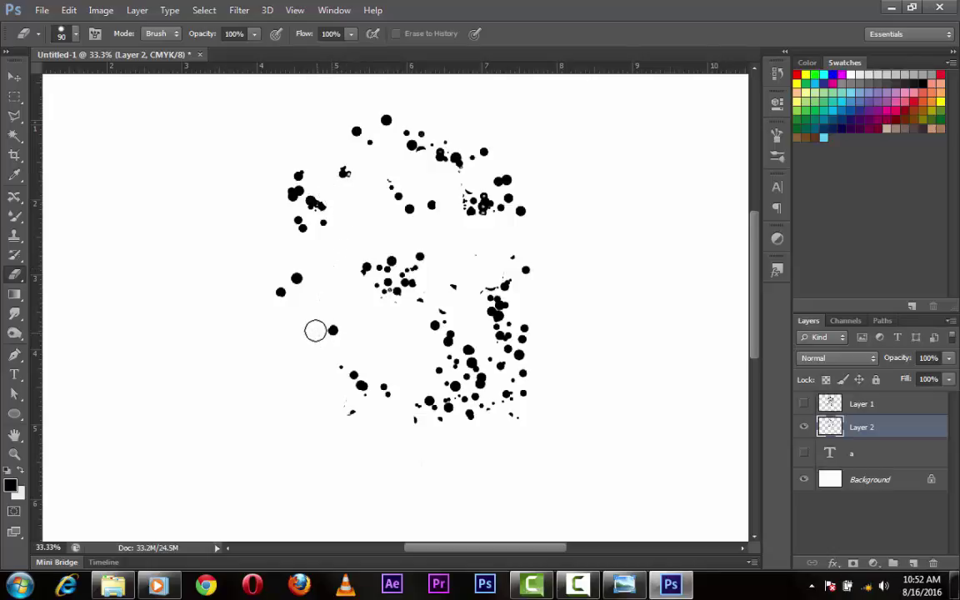
{"action": "left_click_drag", "start_coordinate": [338, 397], "coordinate": [410, 424]}
{"action": "left_click_drag", "start_coordinate": [439, 309], "coordinate": [474, 258]}
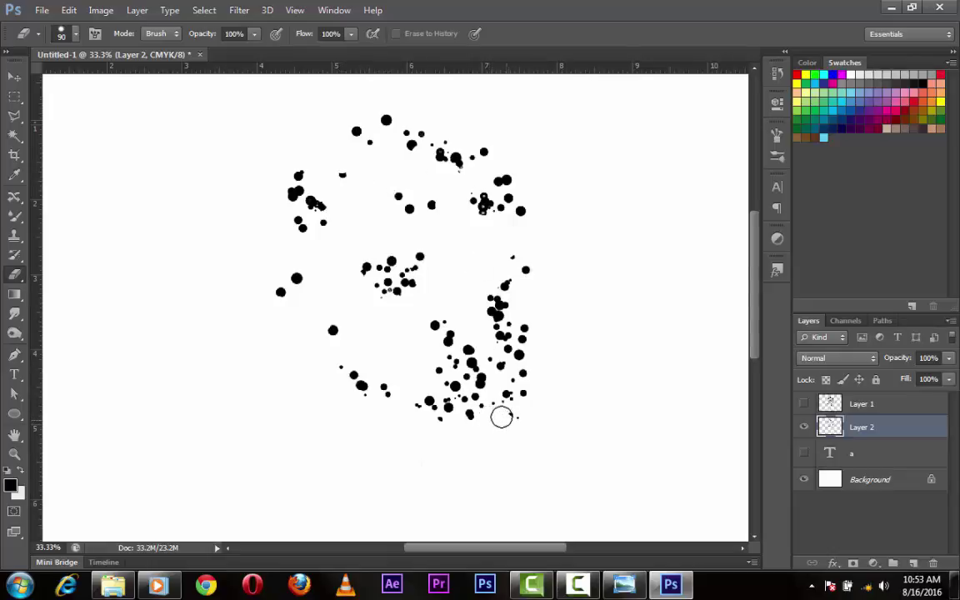
{"action": "left_click", "coordinate": [802, 404]}
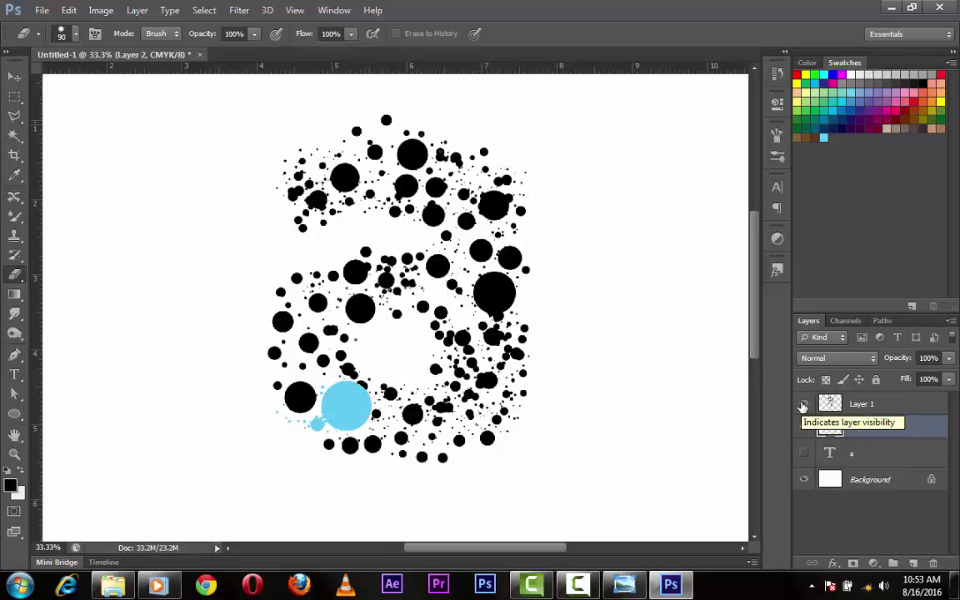
Toggle Layer 1 and the 'a' text guide to compare, then select Layer 1.
{"action": "left_click", "coordinate": [802, 404]}
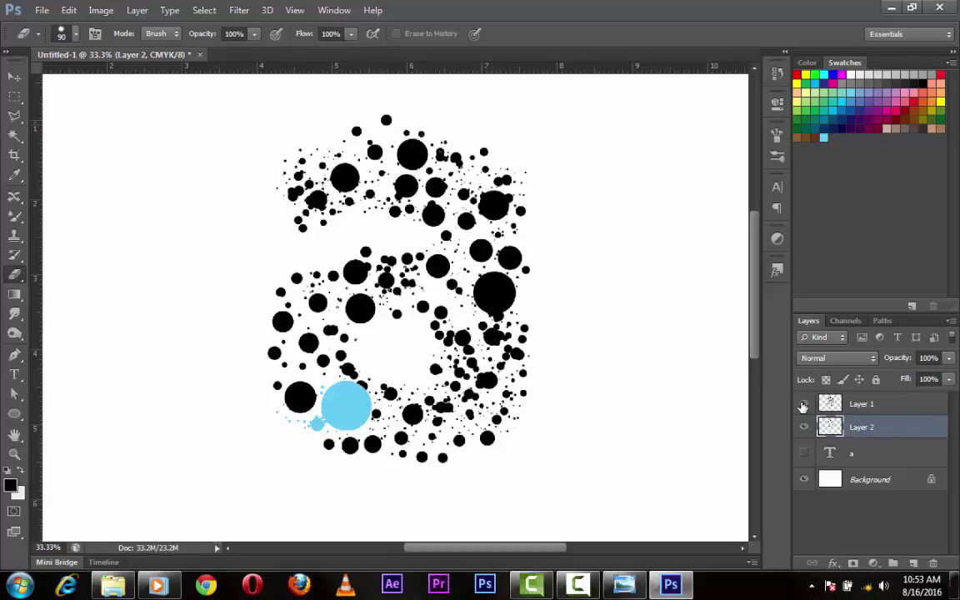
{"action": "left_click", "coordinate": [804, 453]}
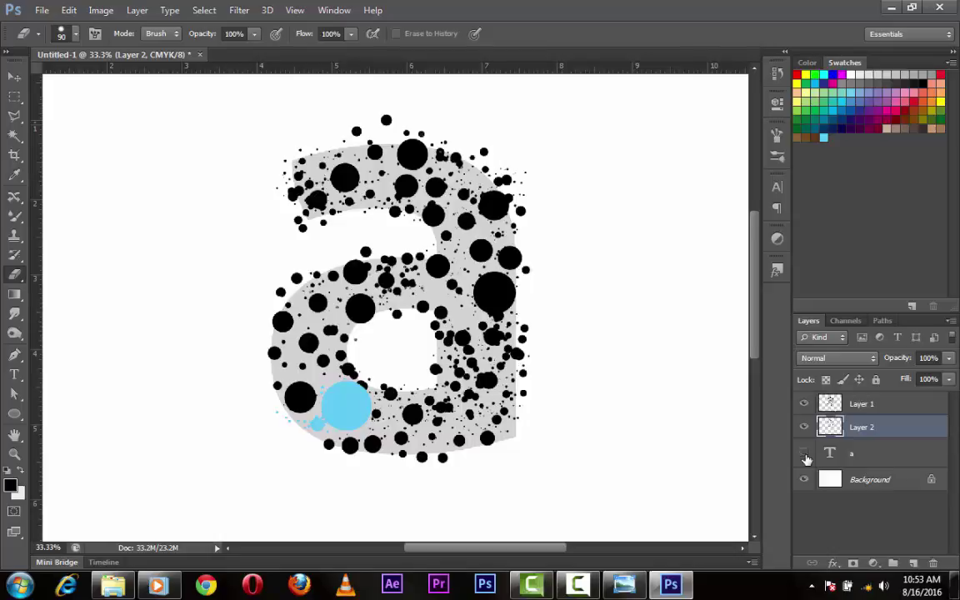
{"action": "left_click", "coordinate": [804, 455]}
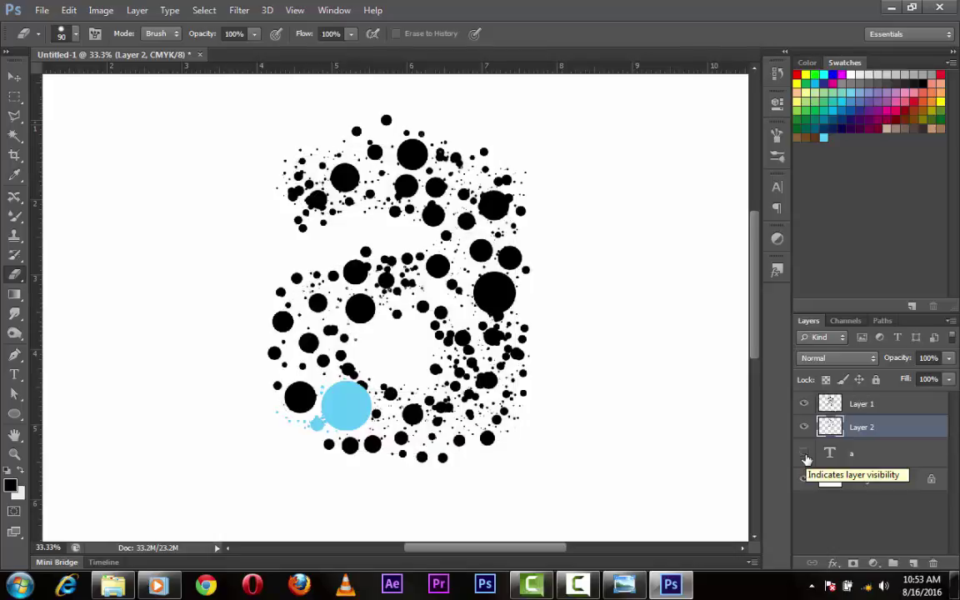
{"action": "left_click", "coordinate": [901, 406]}
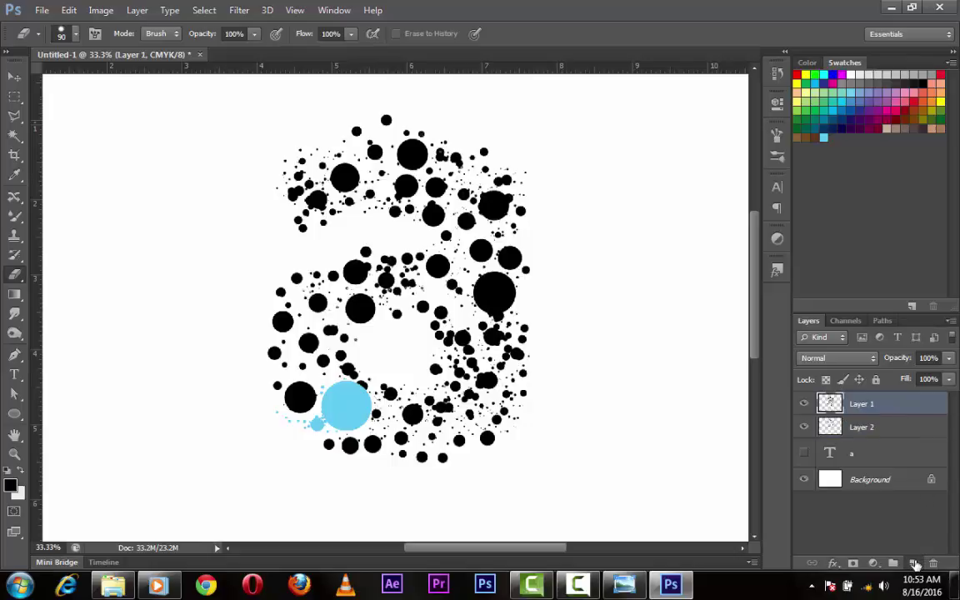
Add Layer 3 above Layer 1 and paint black dots across the top and right of the 'a'.
{"action": "left_click", "coordinate": [915, 564]}
{"action": "key", "text": "b"}
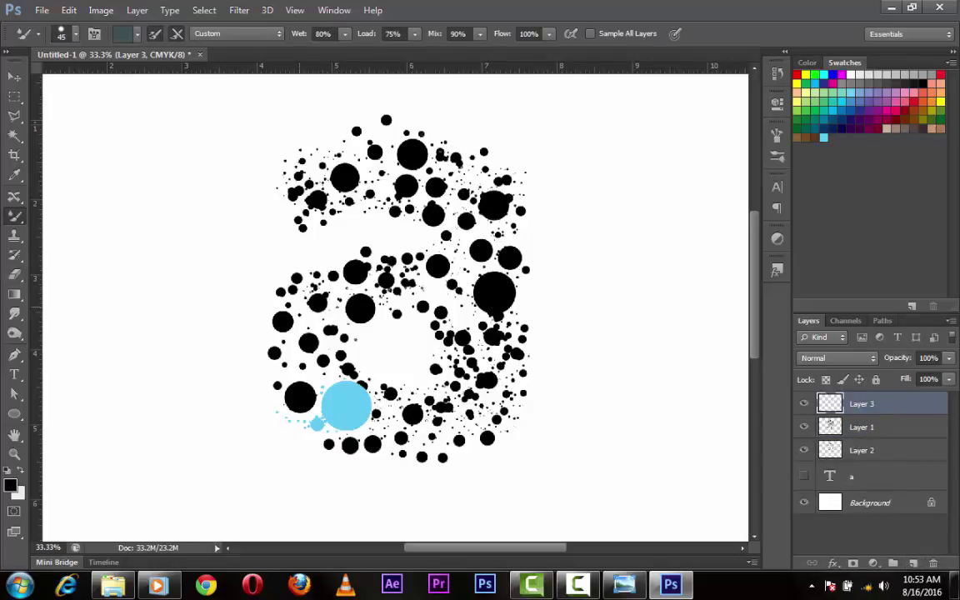
{"action": "mouse_move", "coordinate": [337, 385]}
{"action": "left_mouse_down"}
{"action": "mouse_move", "coordinate": [291, 329]}
{"action": "mouse_move", "coordinate": [337, 260]}
{"action": "mouse_move", "coordinate": [415, 242]}
{"action": "mouse_move", "coordinate": [433, 213]}
{"action": "mouse_move", "coordinate": [400, 154]}
{"action": "mouse_move", "coordinate": [308, 137]}
{"action": "mouse_move", "coordinate": [277, 166]}
{"action": "mouse_move", "coordinate": [498, 206]}
{"action": "mouse_move", "coordinate": [476, 321]}
{"action": "mouse_move", "coordinate": [426, 383]}
{"action": "mouse_move", "coordinate": [333, 379]}
{"action": "mouse_move", "coordinate": [267, 321]}
{"action": "mouse_move", "coordinate": [296, 277]}
{"action": "mouse_move", "coordinate": [414, 264]}
{"action": "left_mouse_up"}
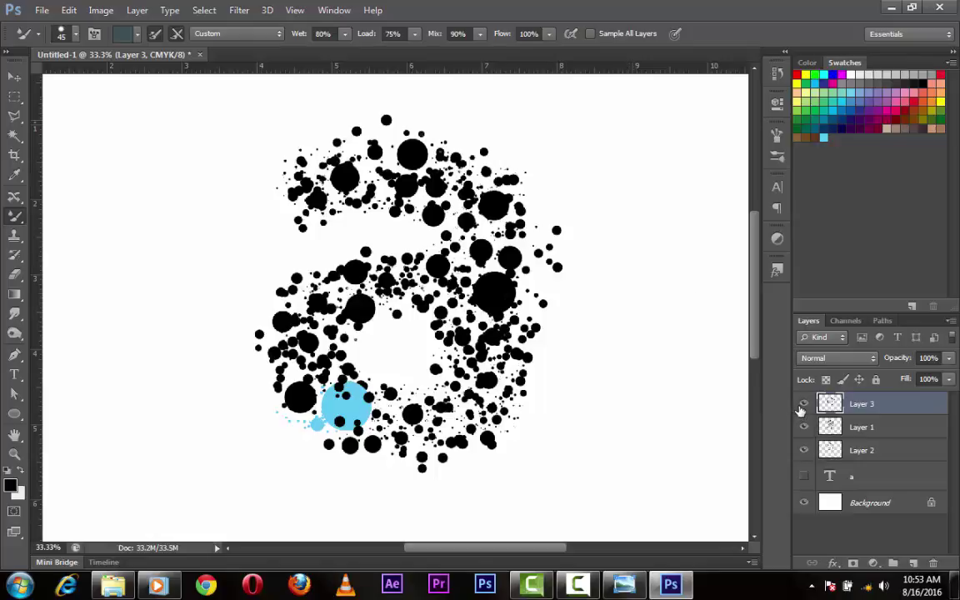
{"action": "key", "text": "ctrl+z"}
{"action": "mouse_move", "coordinate": [288, 166]}
{"action": "left_mouse_down"}
{"action": "mouse_move", "coordinate": [304, 154]}
{"action": "mouse_move", "coordinate": [383, 179]}
{"action": "mouse_move", "coordinate": [424, 233]}
{"action": "mouse_move", "coordinate": [421, 392]}
{"action": "mouse_move", "coordinate": [275, 334]}
{"action": "mouse_move", "coordinate": [305, 258]}
{"action": "mouse_move", "coordinate": [411, 266]}
{"action": "left_mouse_up"}
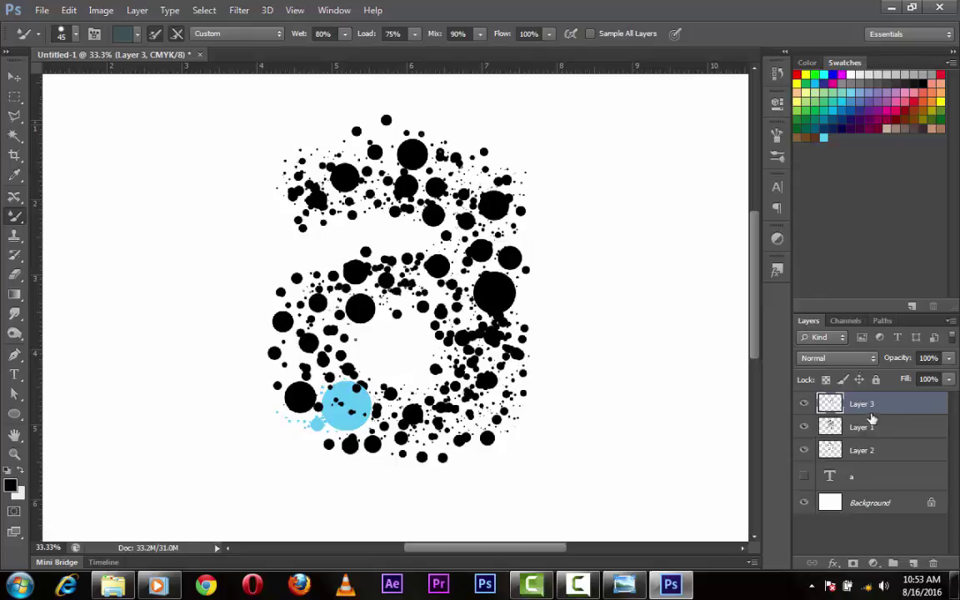
{"action": "mouse_move", "coordinate": [887, 411]}
{"action": "left_mouse_down"}
{"action": "mouse_move", "coordinate": [895, 458]}
{"action": "mouse_move", "coordinate": [901, 395]}
{"action": "left_mouse_up"}
{"action": "key", "text": "e"}
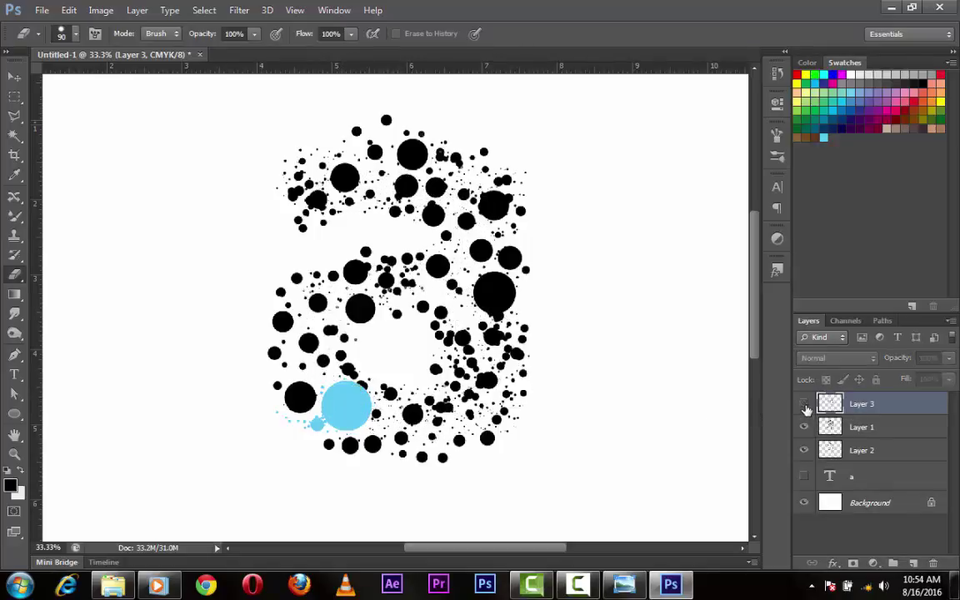
Touch up dots on the 'a's right side, then convert Layers 3, 1 and 2 into one smart object.
{"action": "left_click_drag", "start_coordinate": [495, 333], "coordinate": [417, 275]}
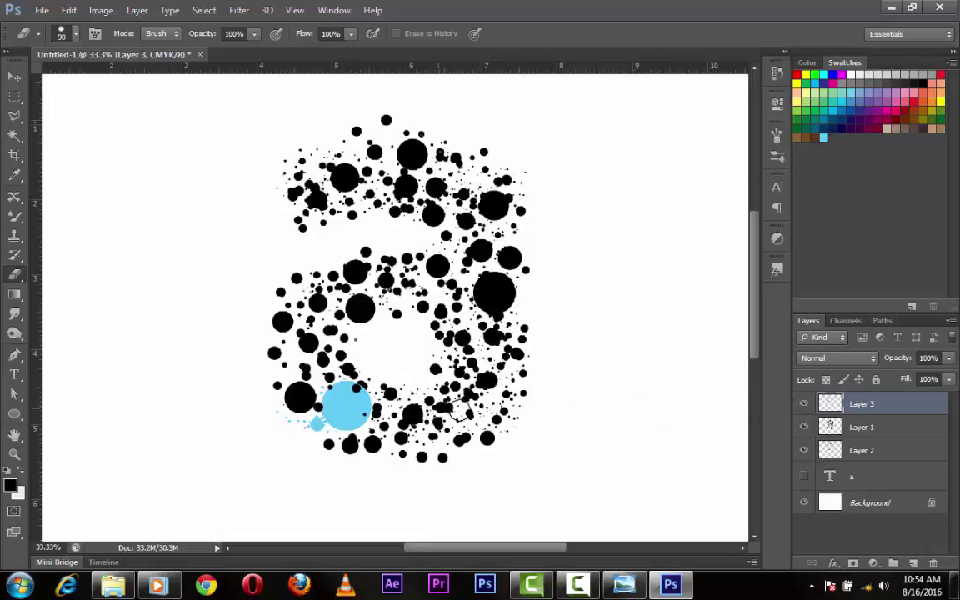
{"action": "key", "text": "v"}
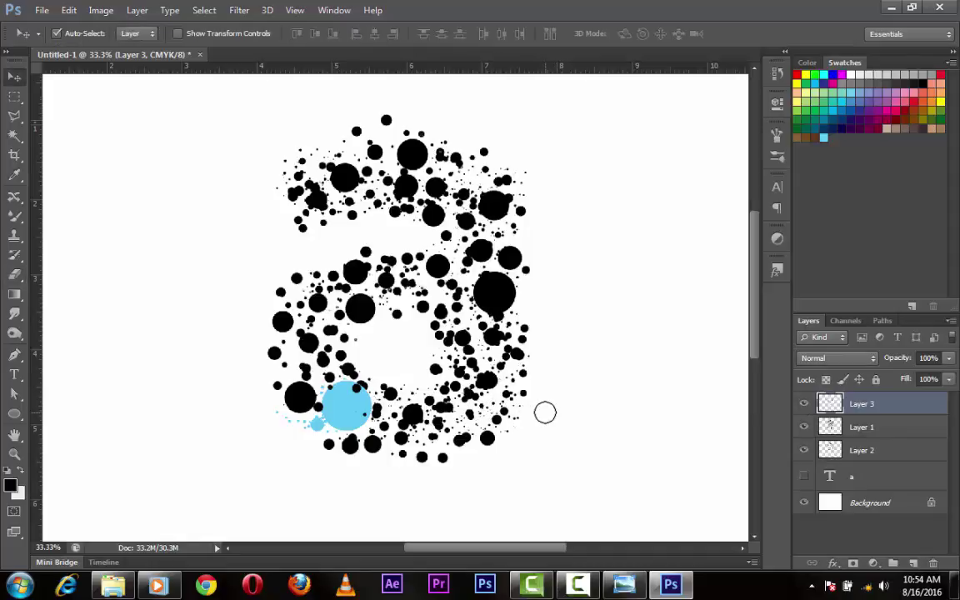
{"action": "scroll", "coordinate": [570, 415], "scroll_direction": "down", "scroll_amount": 2}
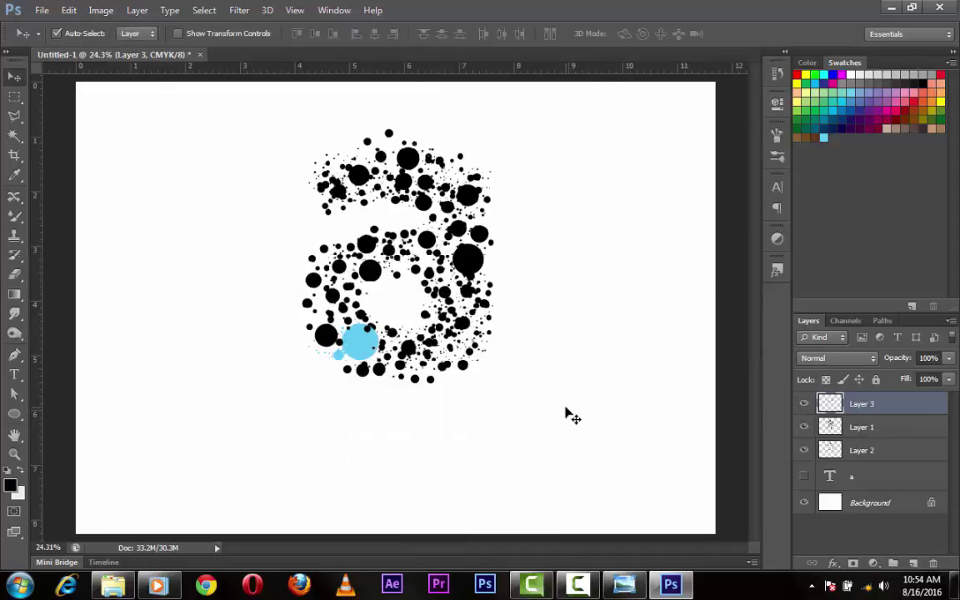
{"action": "left_click", "coordinate": [805, 479]}
{"action": "left_click", "coordinate": [805, 480]}
{"action": "left_click", "coordinate": [896, 451], "text": "shift"}
{"action": "right_click", "coordinate": [894, 451]}
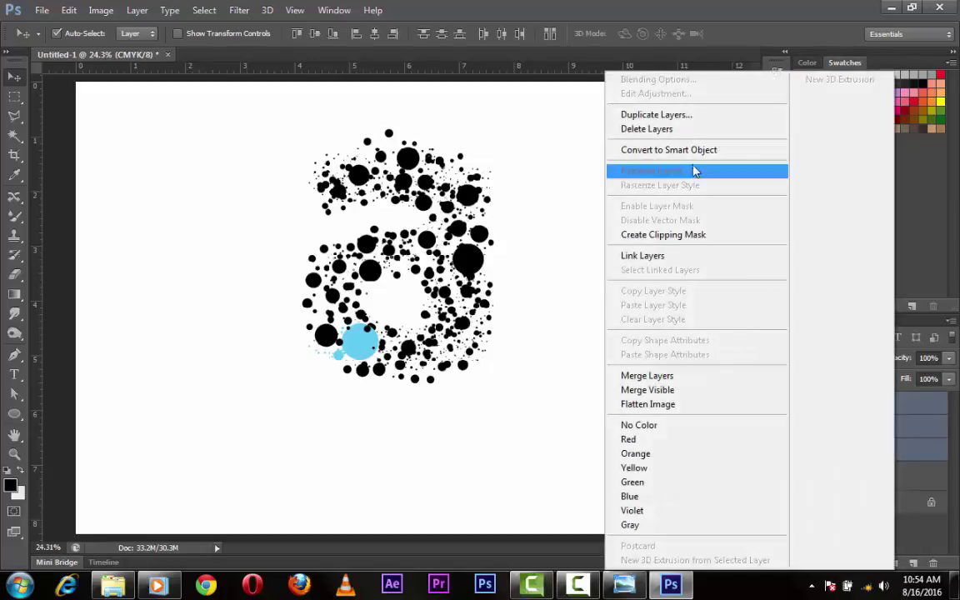
{"action": "left_click", "coordinate": [696, 150]}
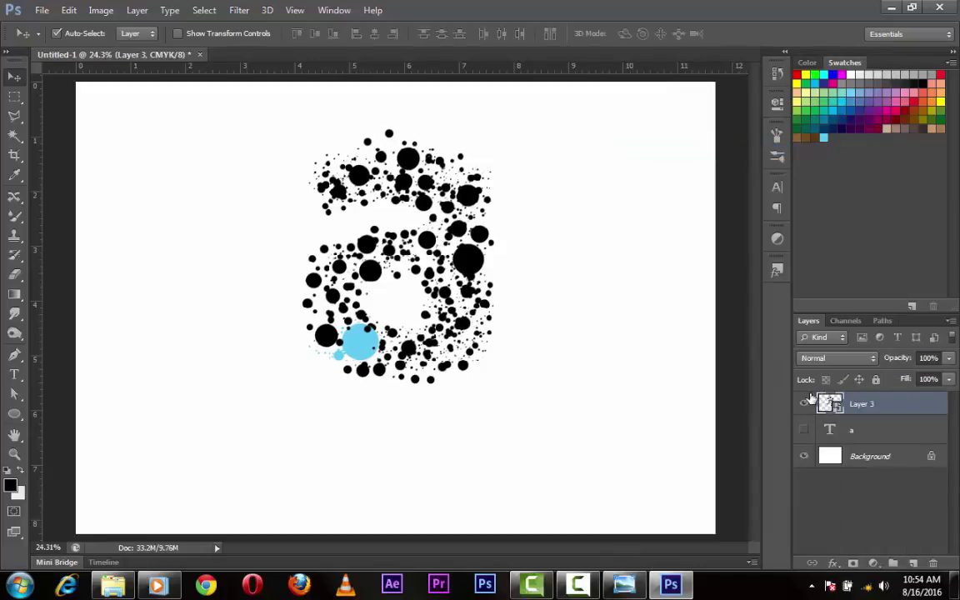
{"action": "left_click", "coordinate": [807, 404]}
Rasterize the merged Layer 3 so it can be adjusted.
{"action": "left_click", "coordinate": [806, 404]}
{"action": "left_click", "coordinate": [101, 10]}
{"action": "mouse_move", "coordinate": [123, 48]}
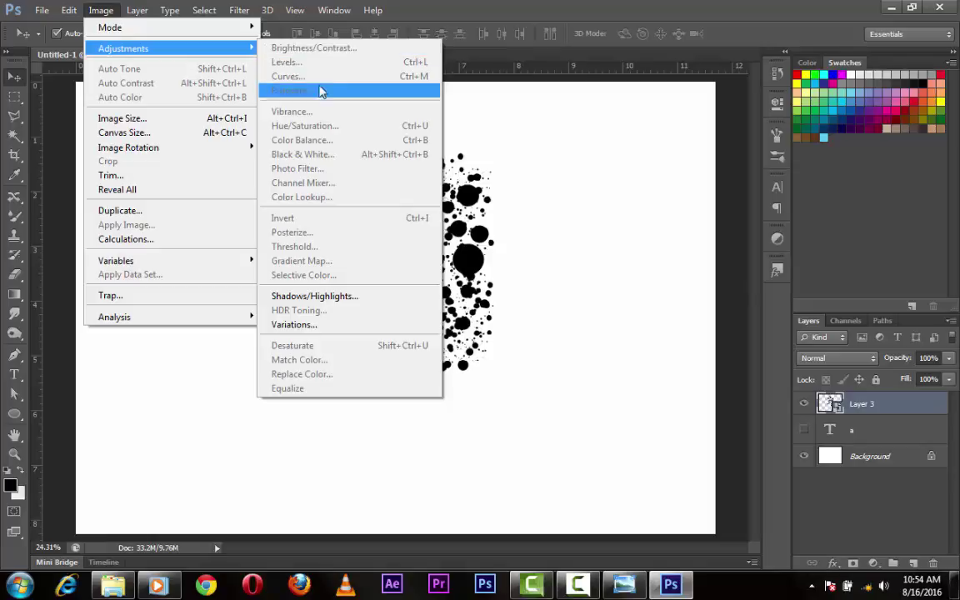
{"action": "left_click", "coordinate": [749, 362]}
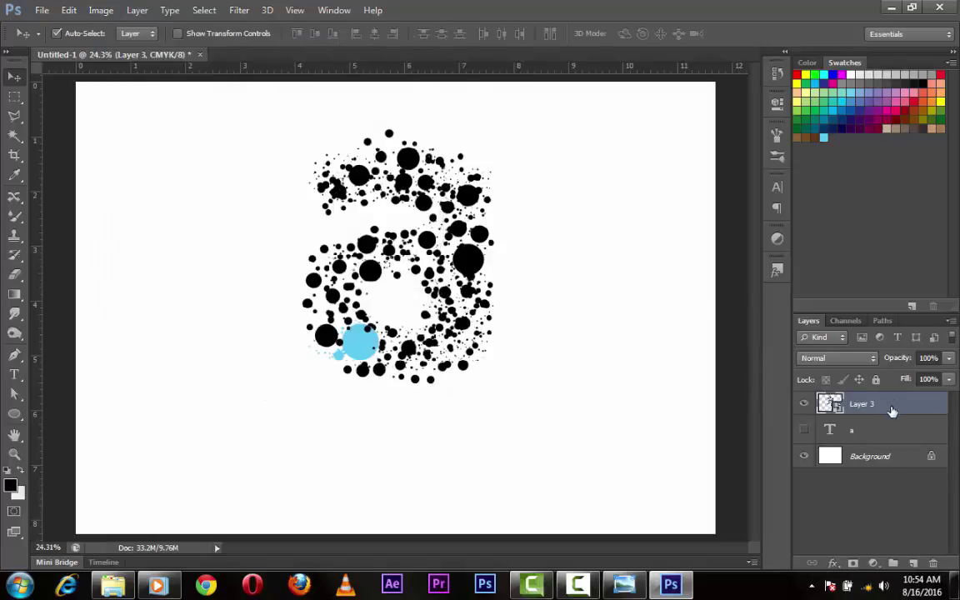
{"action": "right_click", "coordinate": [888, 403]}
{"action": "left_click", "coordinate": [658, 207]}
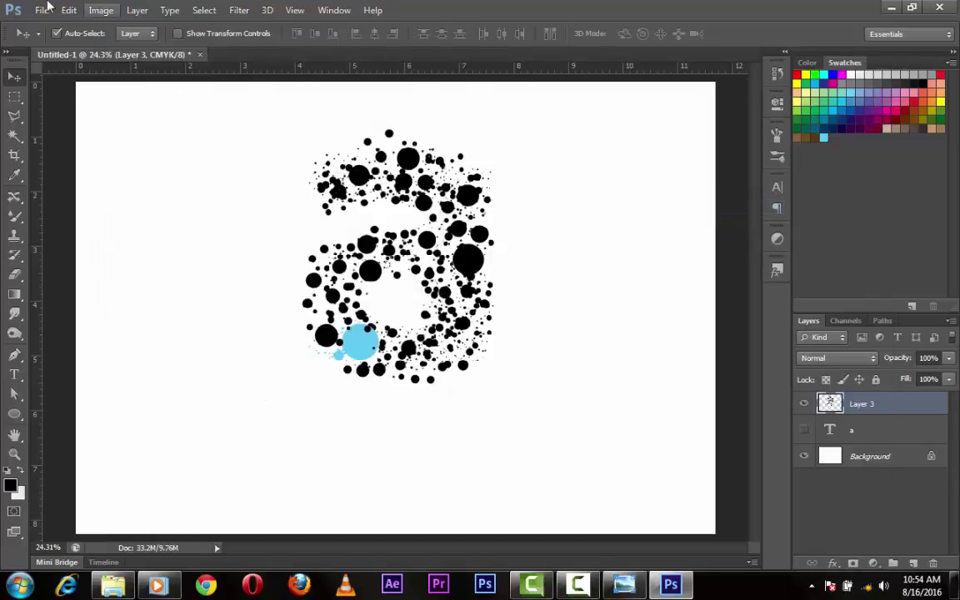
Apply Hue/Saturation to Layer 3 with the Cyans saturation raised to 50.
{"action": "left_click", "coordinate": [98, 10]}
{"action": "mouse_move", "coordinate": [123, 48]}
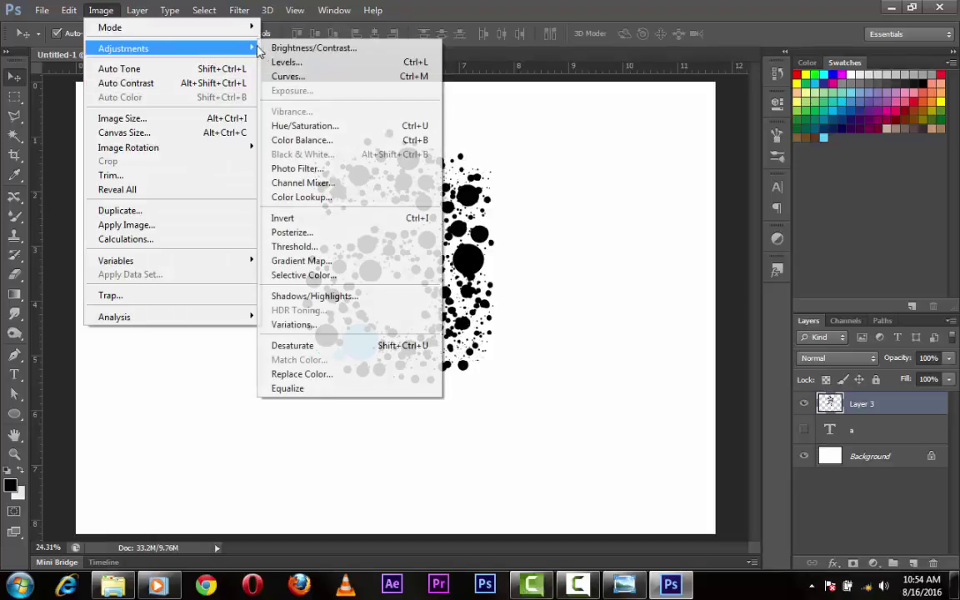
{"action": "left_click", "coordinate": [294, 126]}
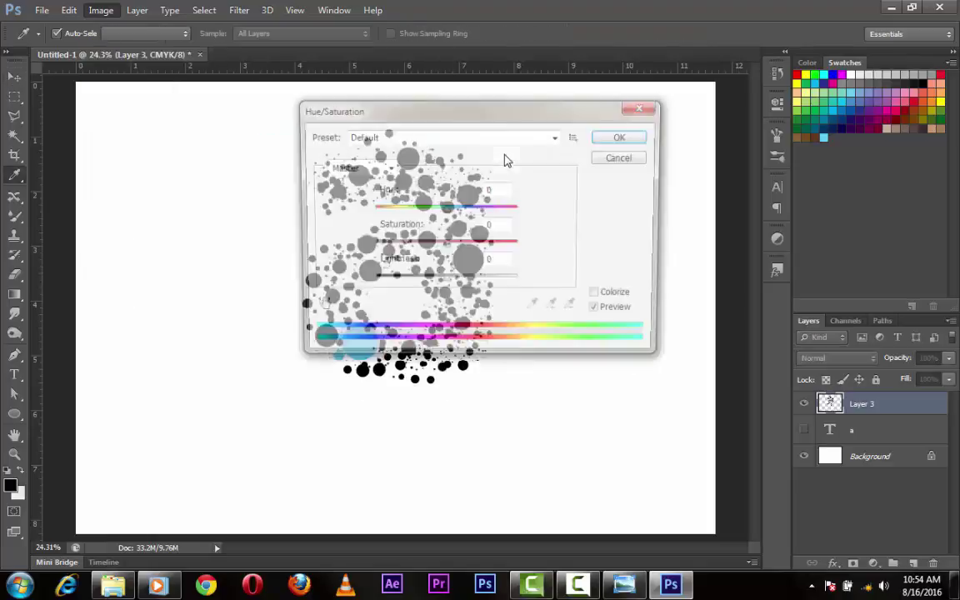
{"action": "mouse_move", "coordinate": [489, 116]}
{"action": "left_mouse_down"}
{"action": "mouse_move", "coordinate": [841, 150]}
{"action": "mouse_move", "coordinate": [615, 131]}
{"action": "left_mouse_up"}
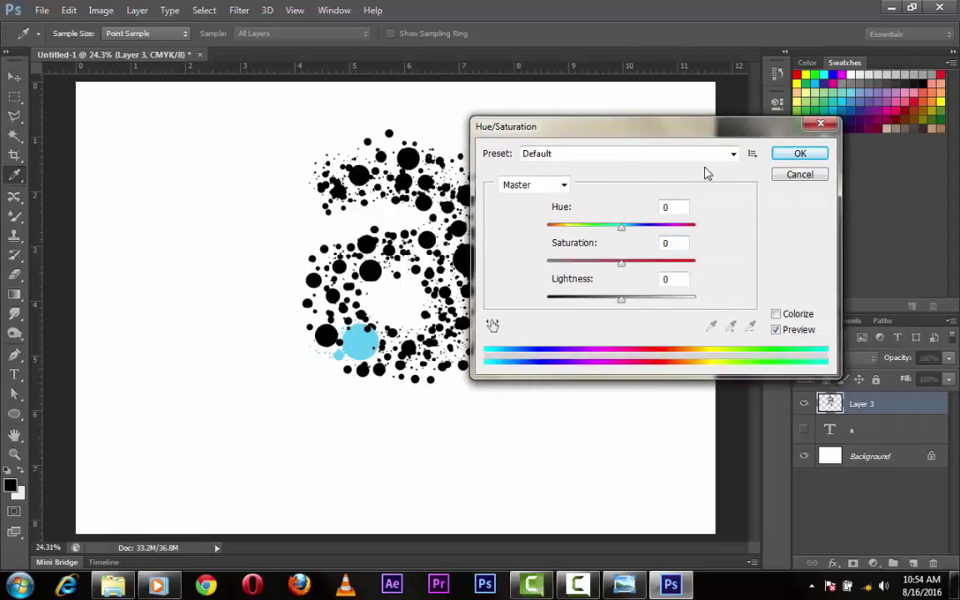
{"action": "left_click", "coordinate": [533, 184]}
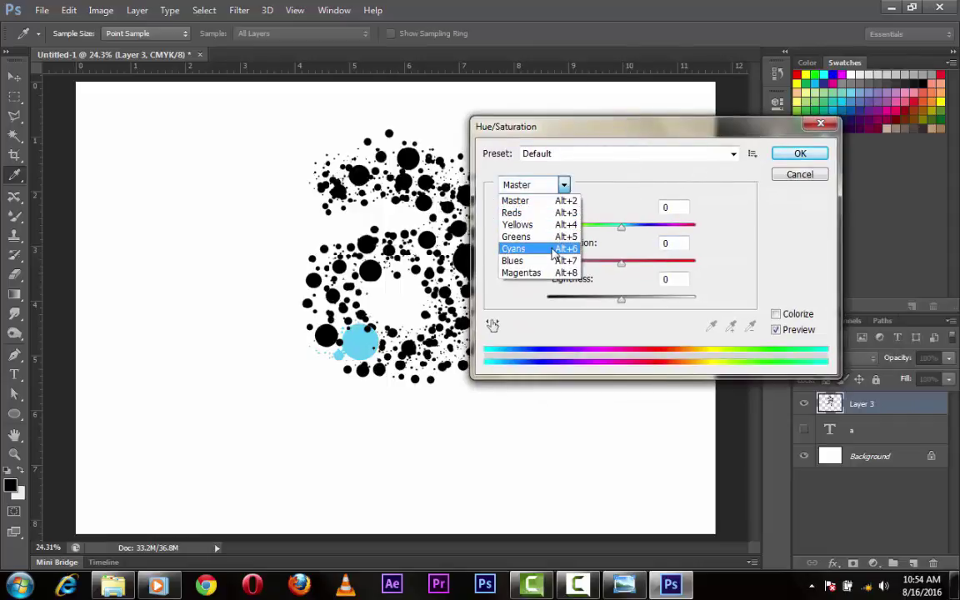
{"action": "left_click", "coordinate": [514, 244]}
{"action": "left_click", "coordinate": [664, 243]}
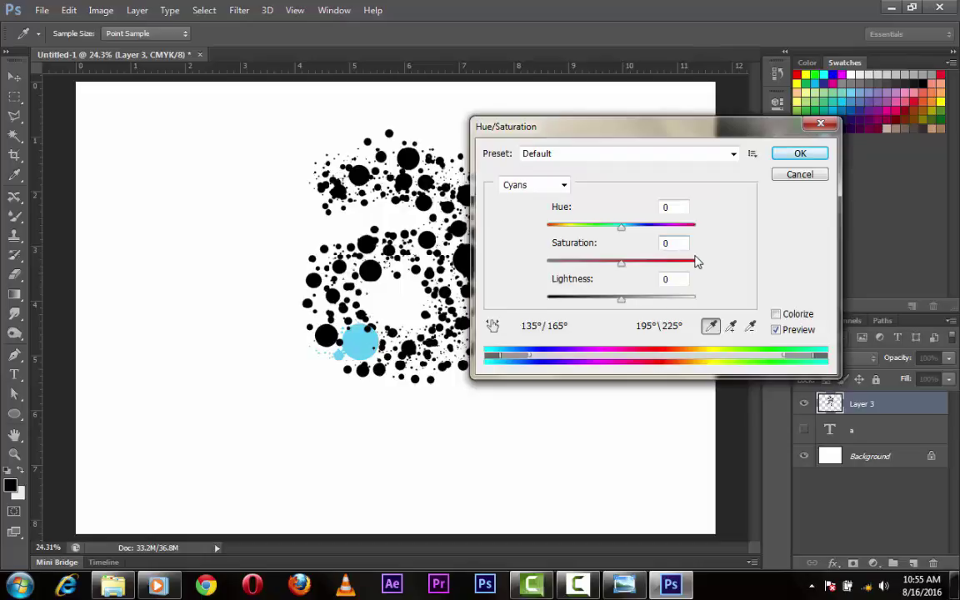
{"action": "type", "text": "5"}
{"action": "left_click", "coordinate": [787, 156]}
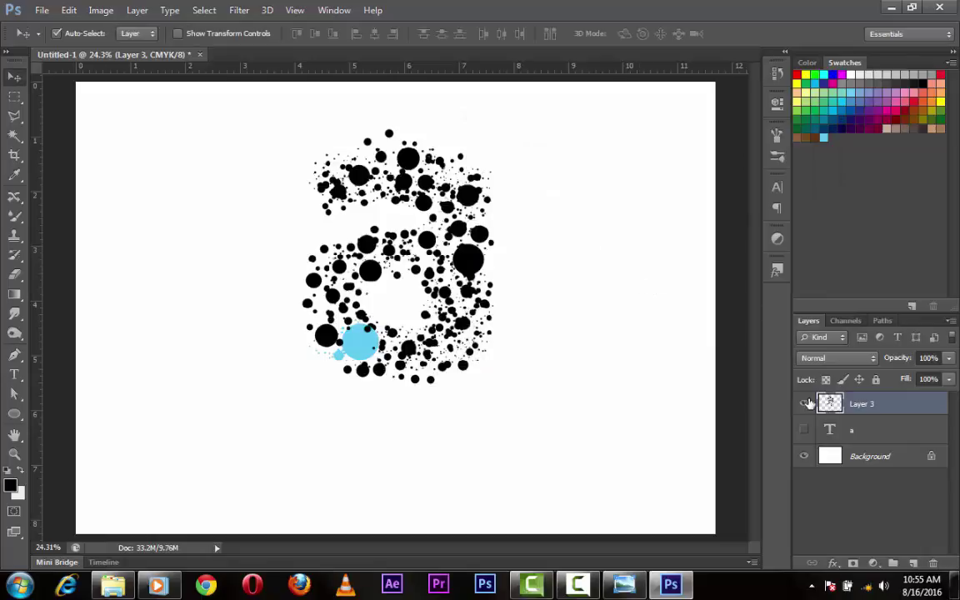
{"action": "left_click", "coordinate": [808, 403]}
{"action": "right_click", "coordinate": [888, 403]}
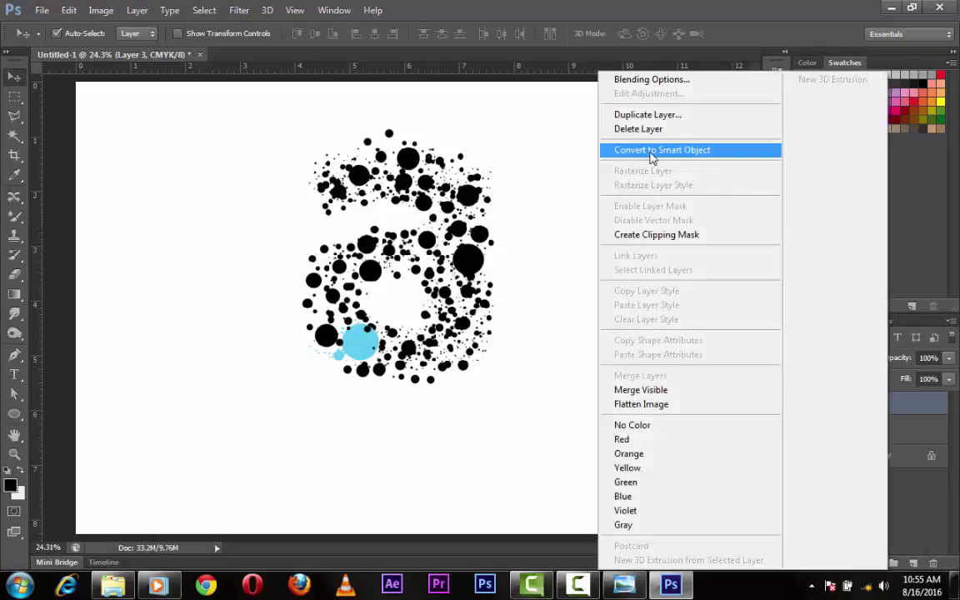
Convert Layer 3 to a Smart Object and start a 72 pt text line below the logo.
{"action": "left_click", "coordinate": [652, 150]}
{"action": "key", "text": "t"}
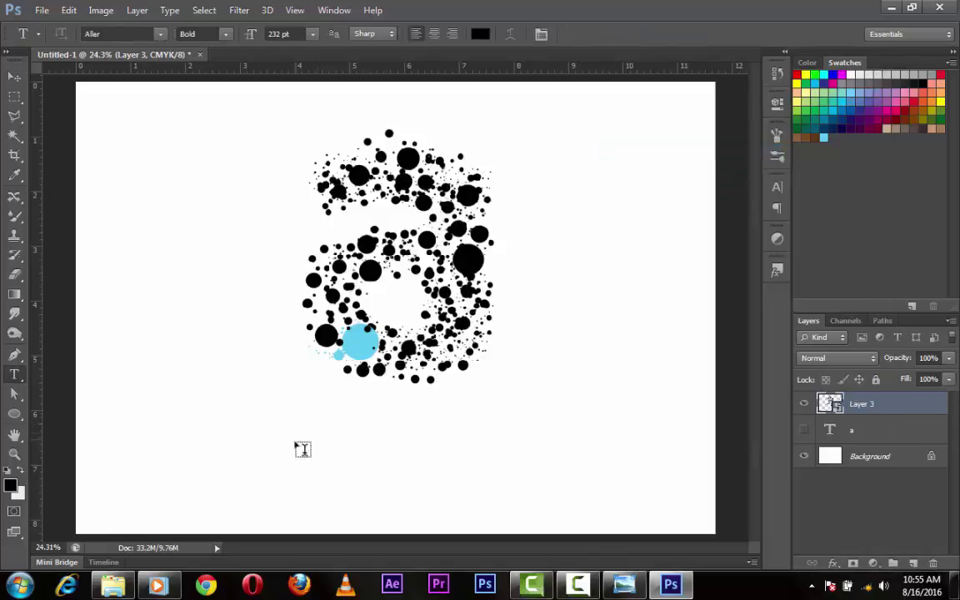
{"action": "left_click", "coordinate": [249, 455]}
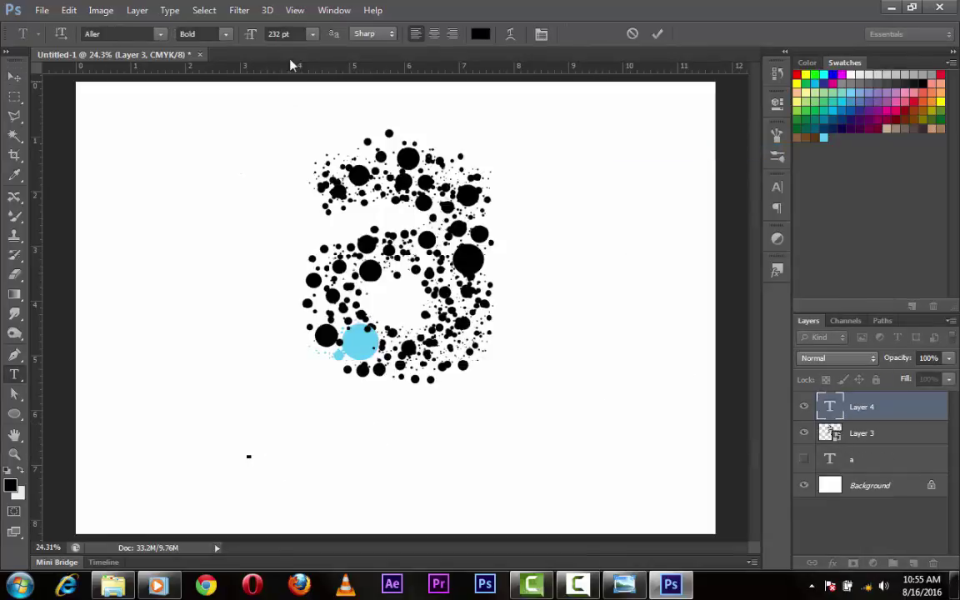
{"action": "left_click", "coordinate": [313, 33]}
{"action": "left_click", "coordinate": [280, 289]}
Type the caption 'antiparticle', fixing typos, and select the whole word.
{"action": "type", "text": "A"}
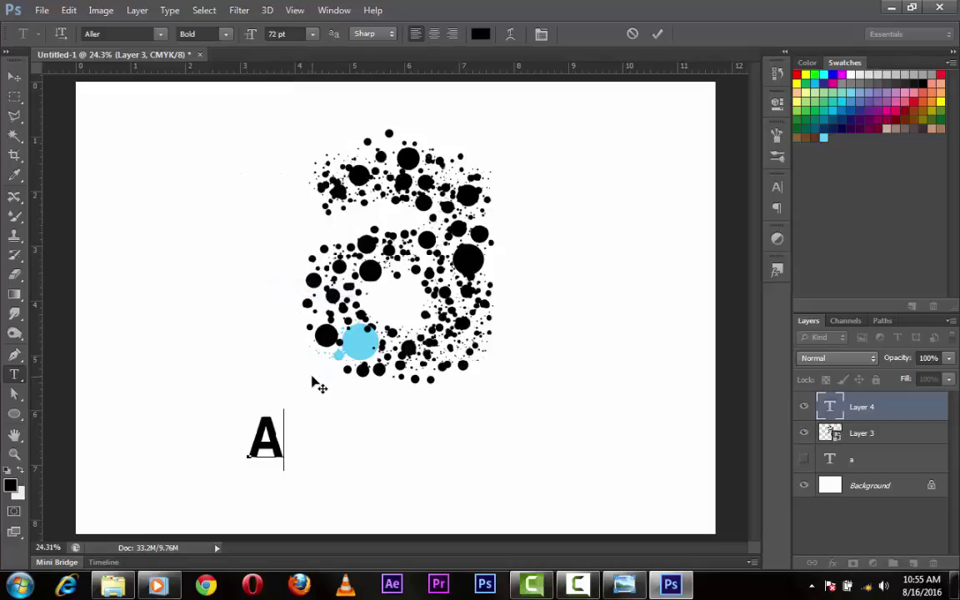
{"action": "type", "text": "nty"}
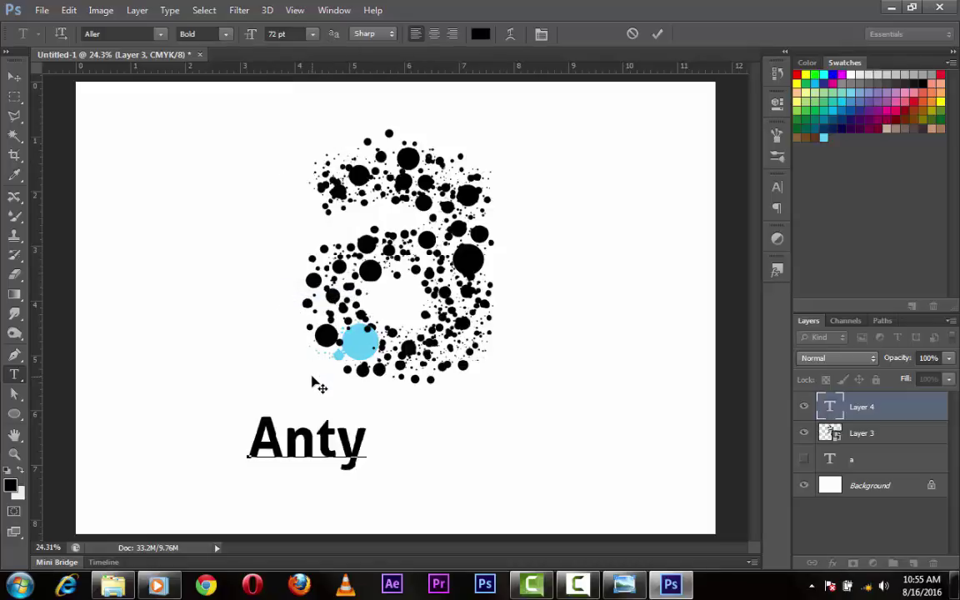
{"action": "key", "text": "BackSpace"}
{"action": "type", "text": "i"}
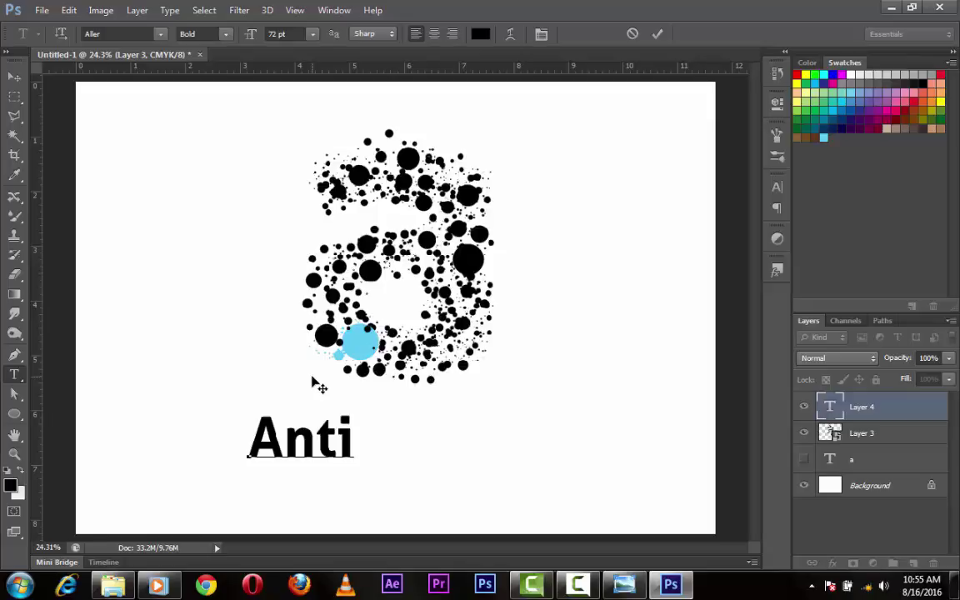
{"action": "type", "text": "par"}
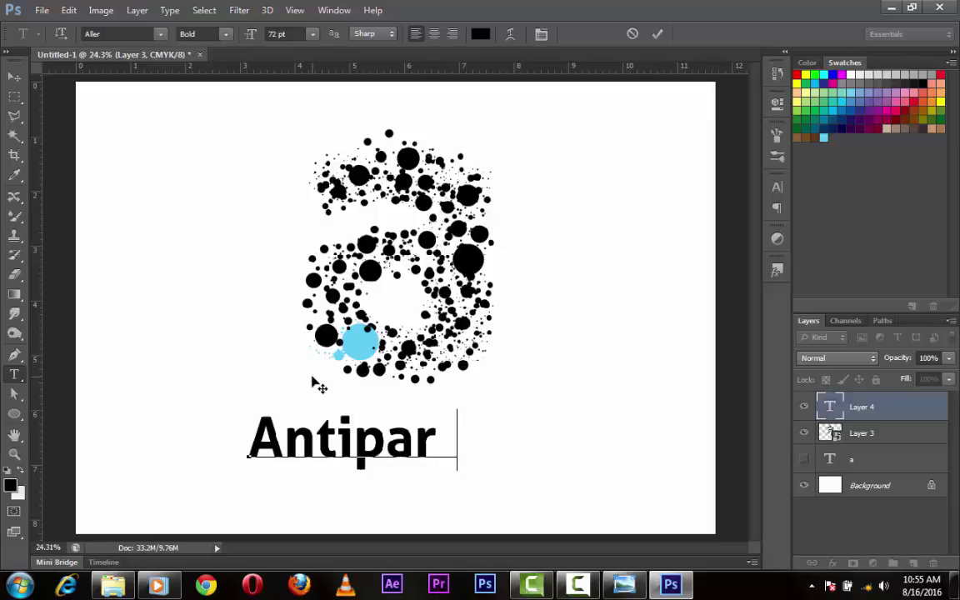
{"action": "type", "text": "ticl"}
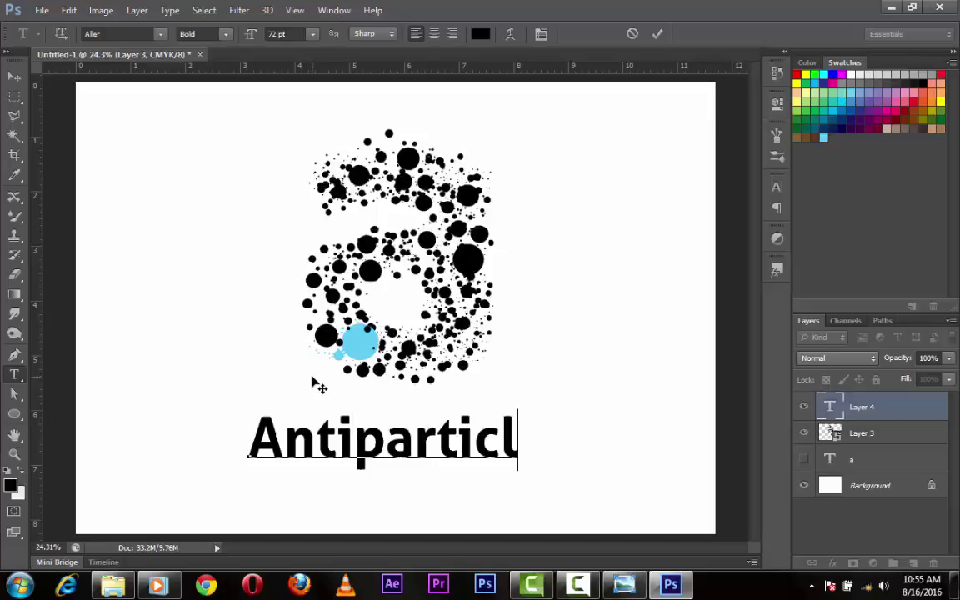
{"action": "type", "text": "e"}
{"action": "key", "text": "Left"}
{"action": "key", "text": "Left"}
{"action": "key", "text": "Left"}
{"action": "key", "text": "Left"}
{"action": "key", "text": "Left"}
{"action": "key", "text": "Left"}
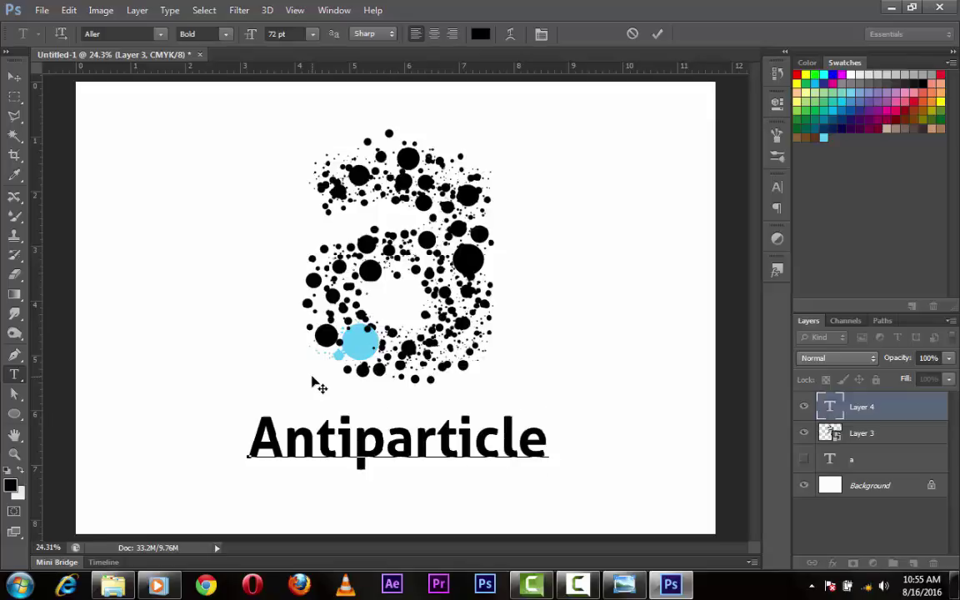
{"action": "key", "text": "Delete"}
{"action": "type", "text": "a"}
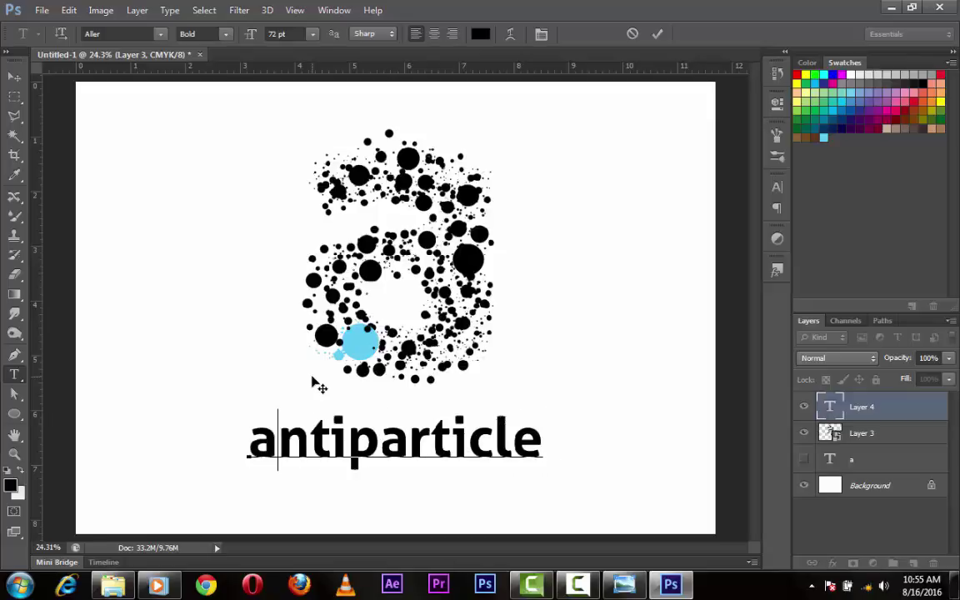
{"action": "key", "text": "Left"}
{"action": "key", "text": "ctrl+a"}
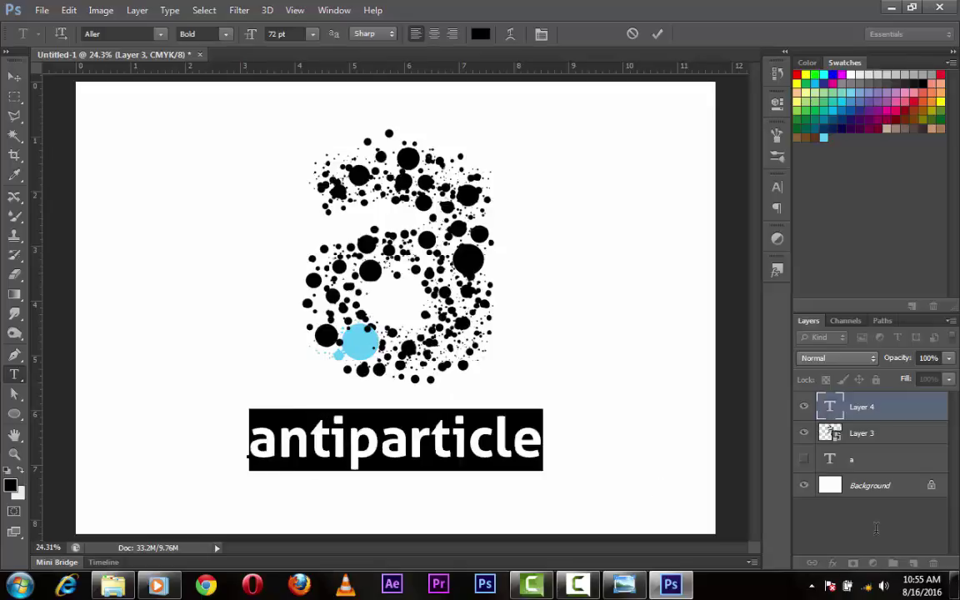
Set the caption to Regular weight and try All Caps on 'particle', then revert it.
{"action": "left_click", "coordinate": [776, 188]}
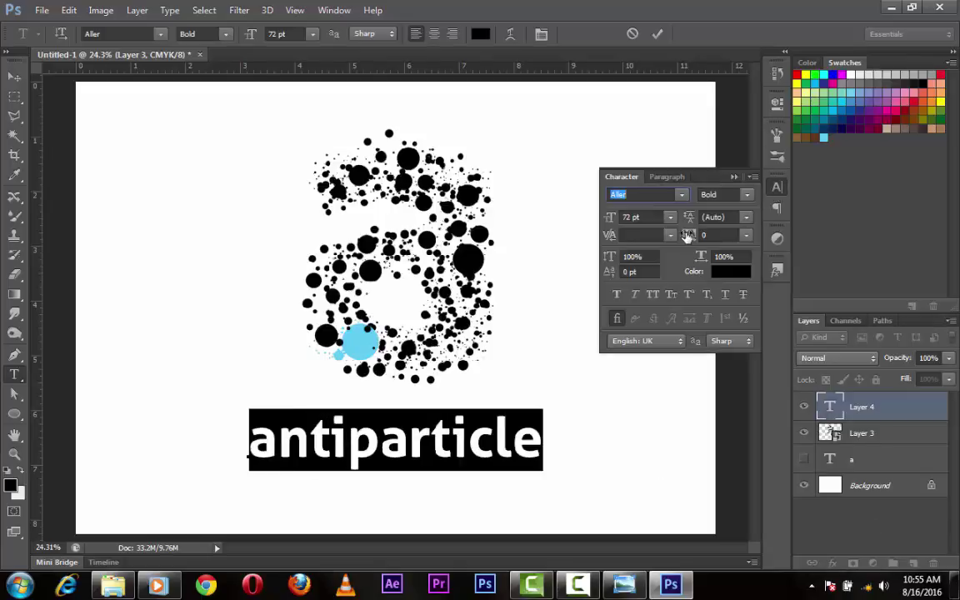
{"action": "left_click", "coordinate": [742, 194]}
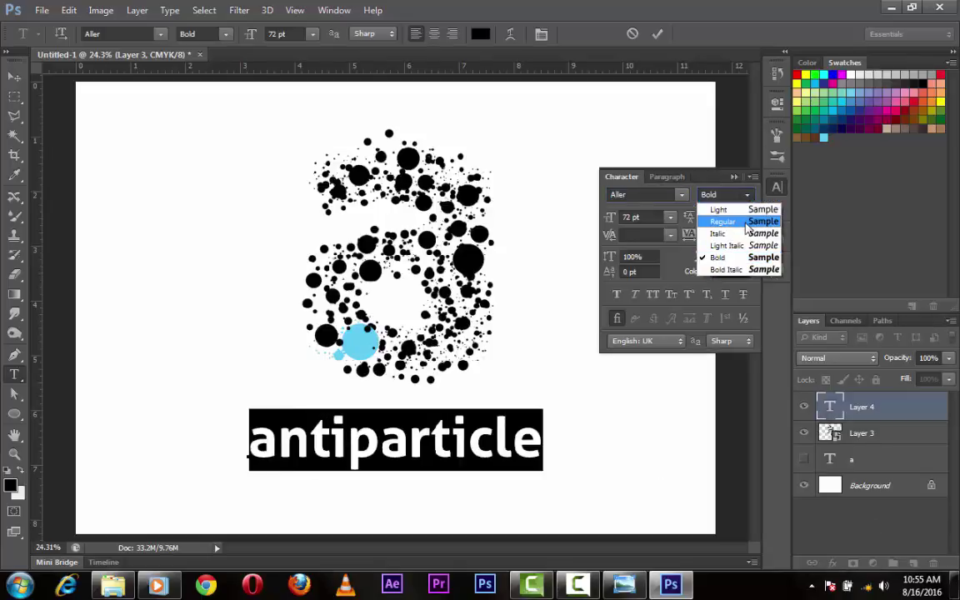
{"action": "left_click", "coordinate": [743, 222]}
{"action": "left_click_drag", "start_coordinate": [348, 439], "coordinate": [261, 450]}
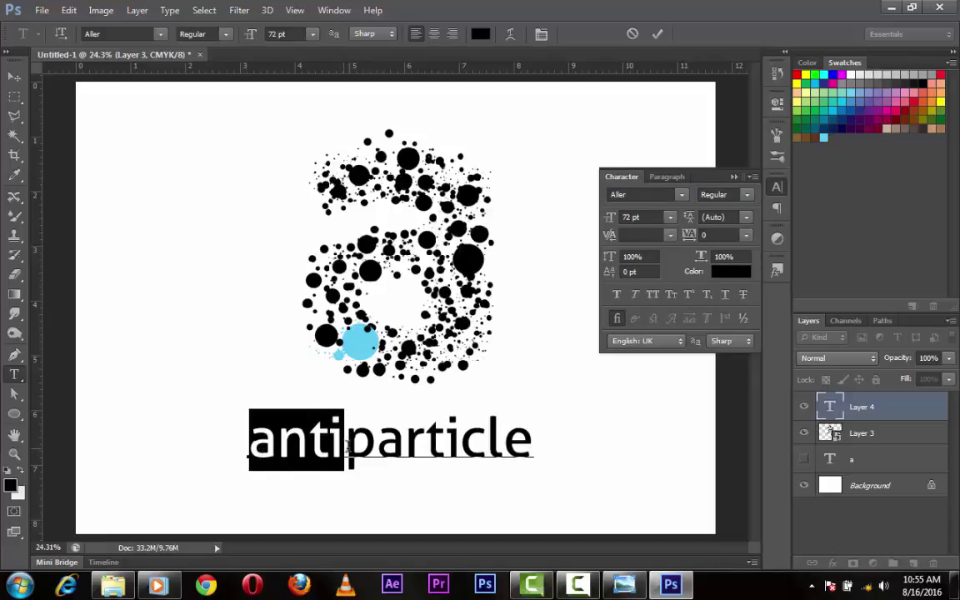
{"action": "left_click_drag", "start_coordinate": [349, 445], "coordinate": [542, 454]}
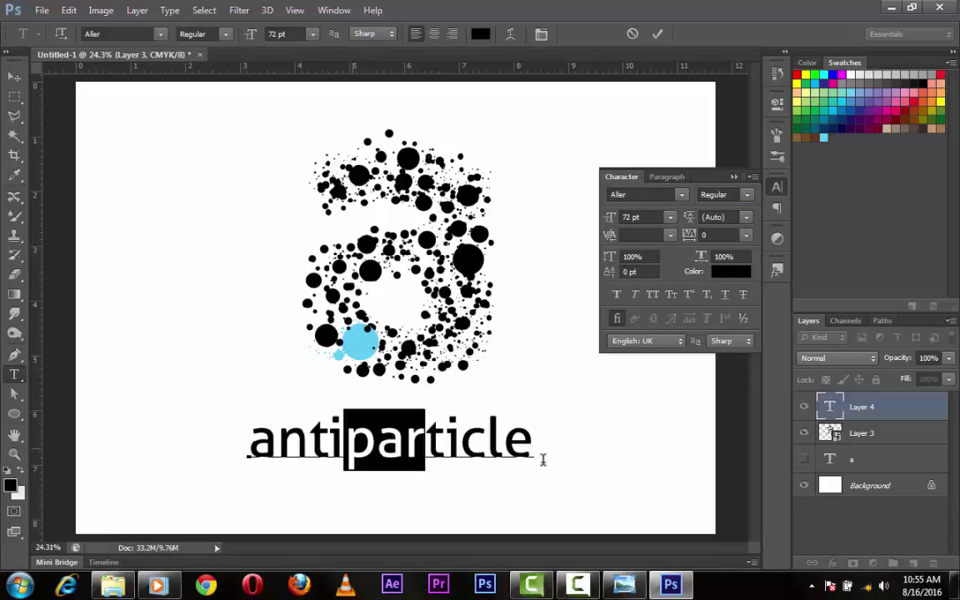
{"action": "left_click", "coordinate": [658, 294]}
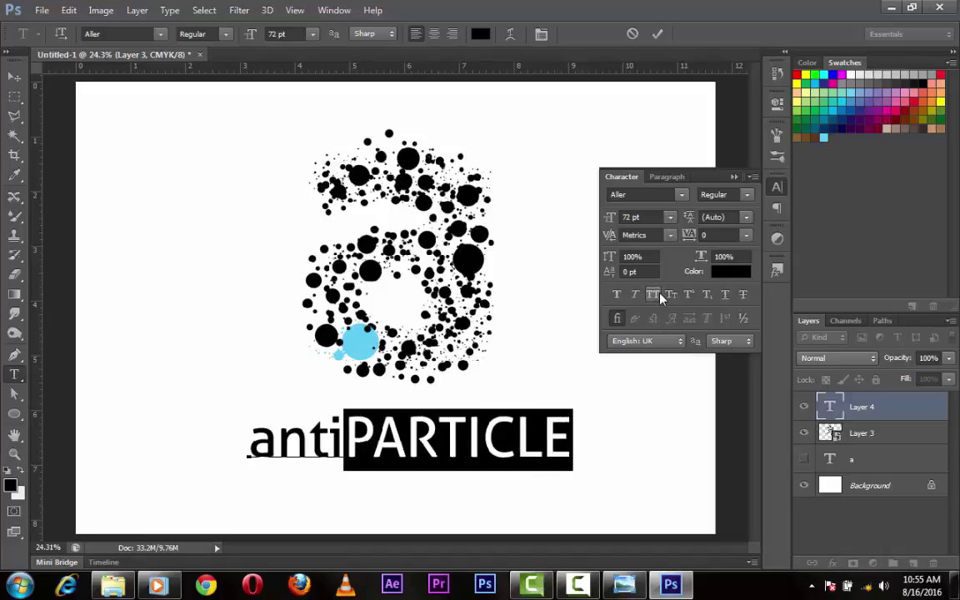
{"action": "left_click", "coordinate": [660, 297]}
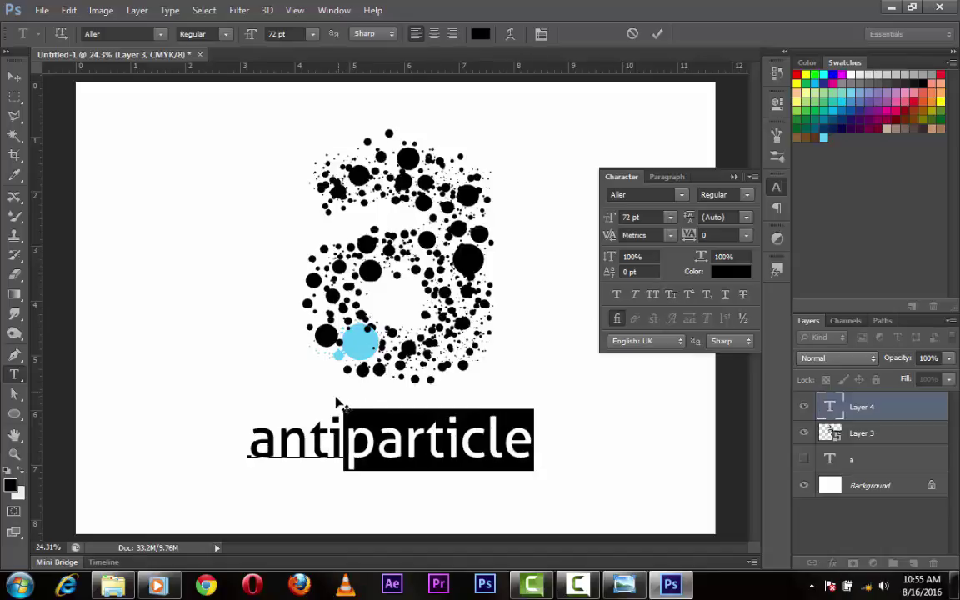
Try All Caps on 'anti', then turn it back off.
{"action": "left_click_drag", "start_coordinate": [345, 439], "coordinate": [250, 441]}
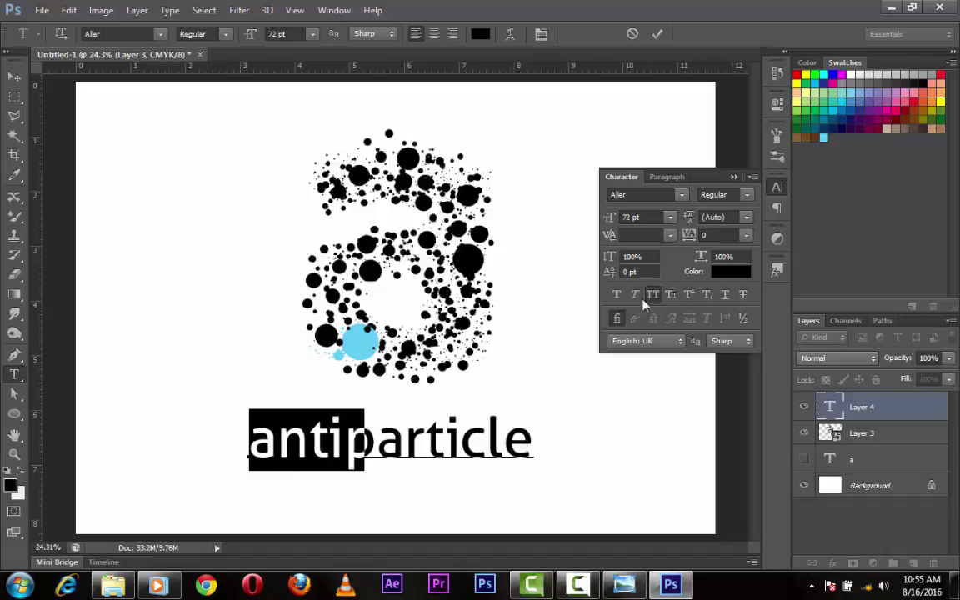
{"action": "left_click", "coordinate": [653, 294]}
{"action": "left_click", "coordinate": [363, 423]}
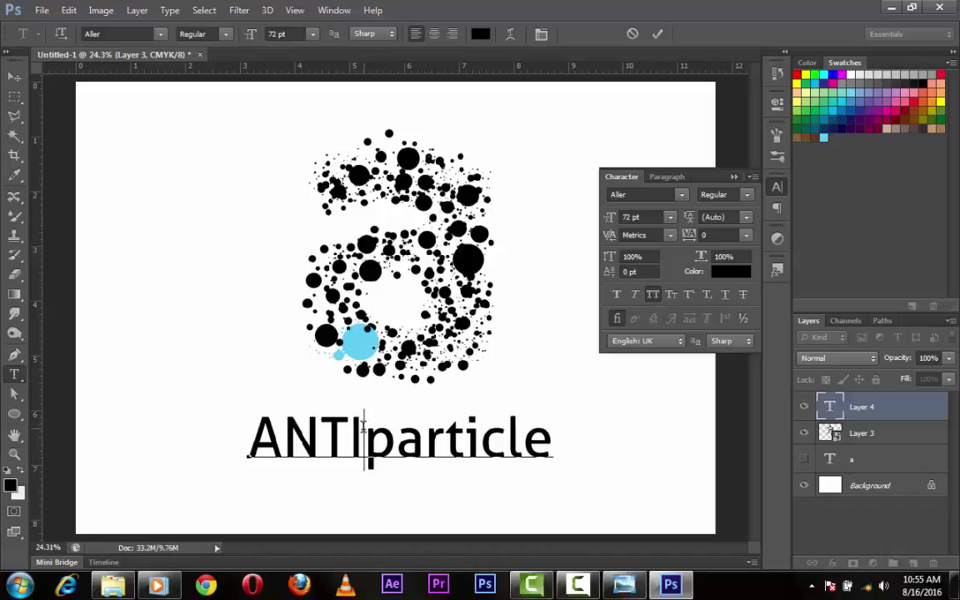
{"action": "key", "text": "shift+Left"}
{"action": "key", "text": "shift+Left"}
{"action": "key", "text": "shift+Left"}
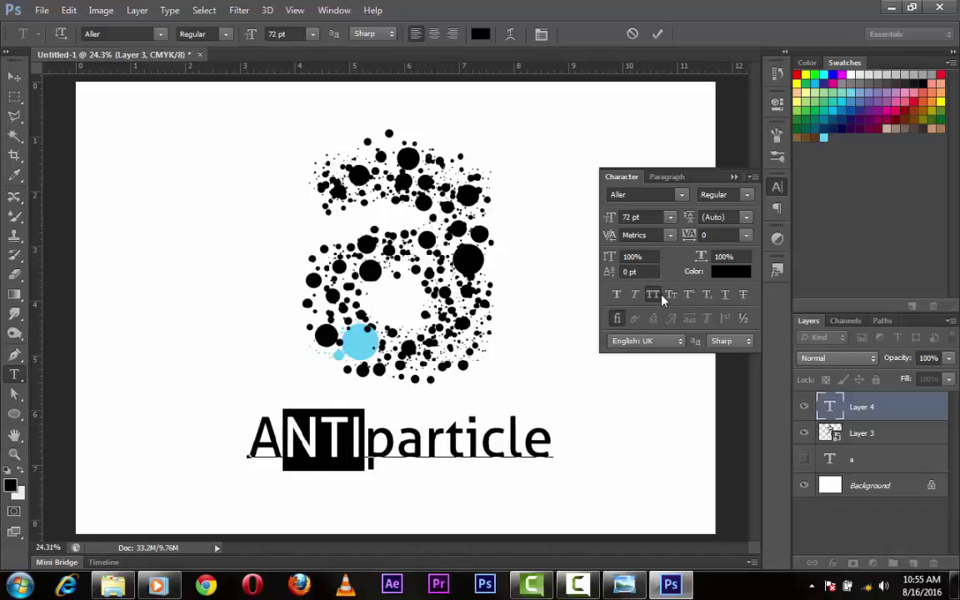
{"action": "left_click", "coordinate": [652, 294]}
{"action": "left_click_drag", "start_coordinate": [284, 440], "coordinate": [250, 440]}
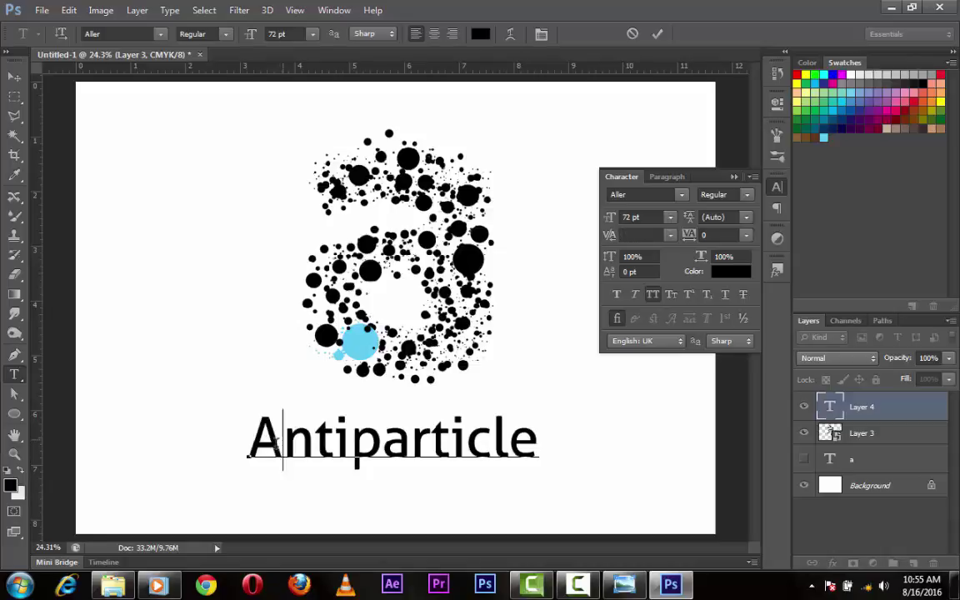
{"action": "left_click", "coordinate": [652, 296]}
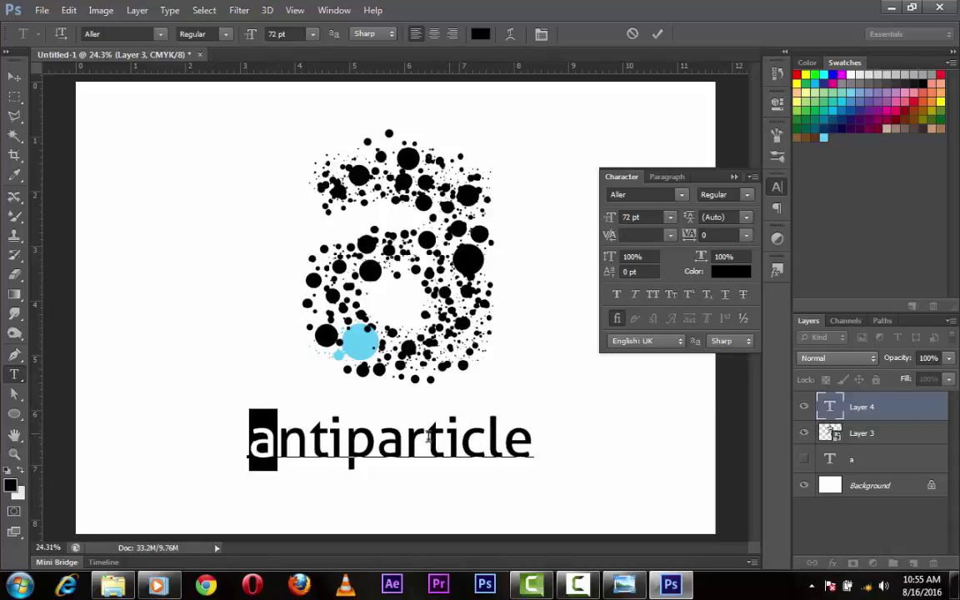
{"action": "left_click", "coordinate": [364, 440]}
Make 'particle' Aller Bold and commit the antiparticle text.
{"action": "left_click_drag", "start_coordinate": [343, 440], "coordinate": [537, 442]}
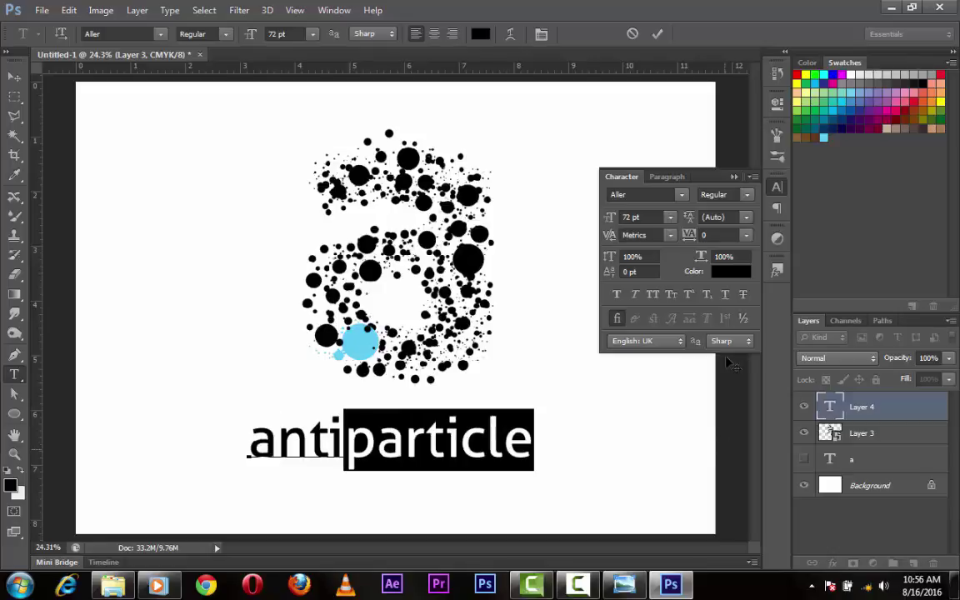
{"action": "left_click", "coordinate": [749, 195]}
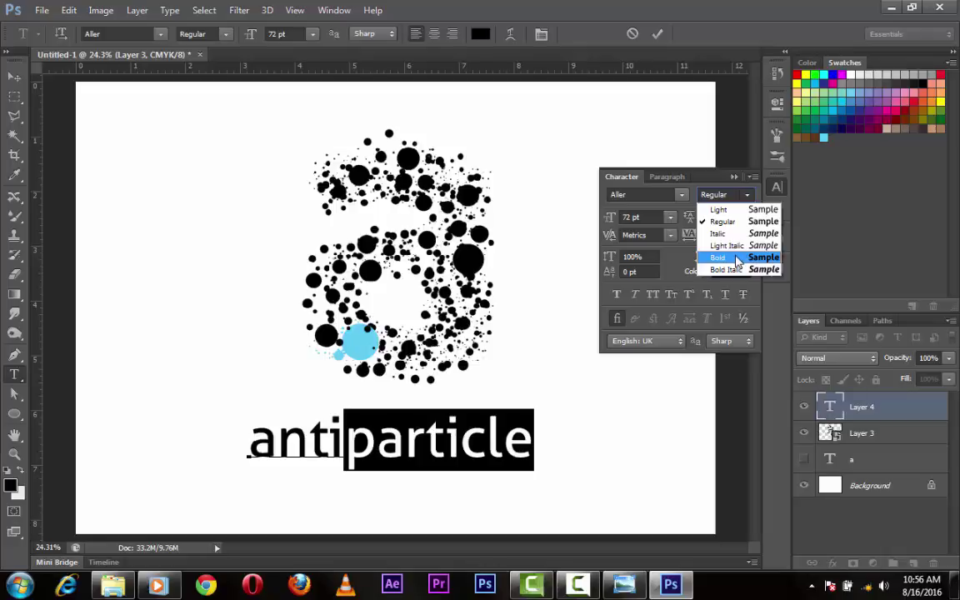
{"action": "left_click", "coordinate": [737, 262]}
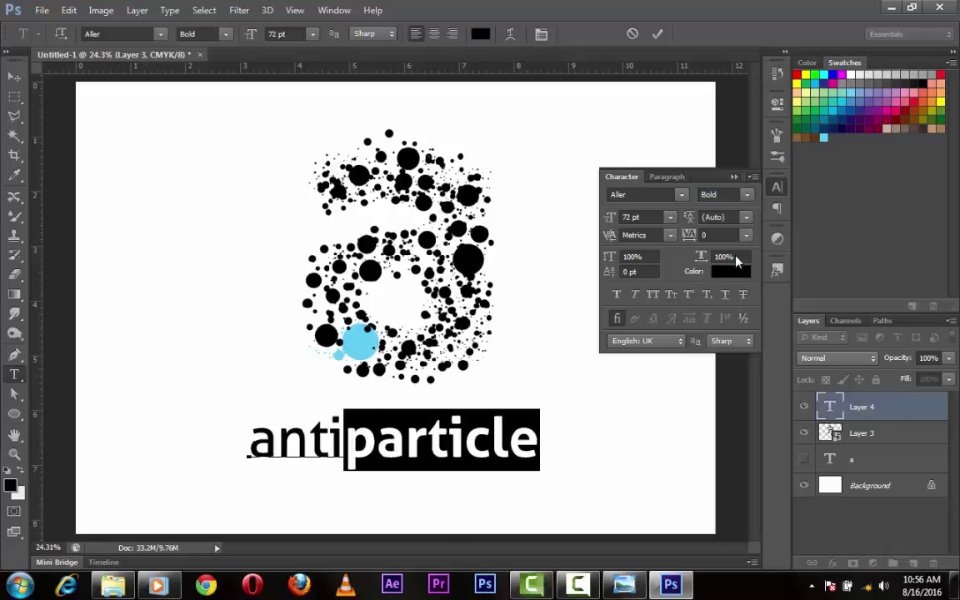
{"action": "left_click", "coordinate": [660, 34]}
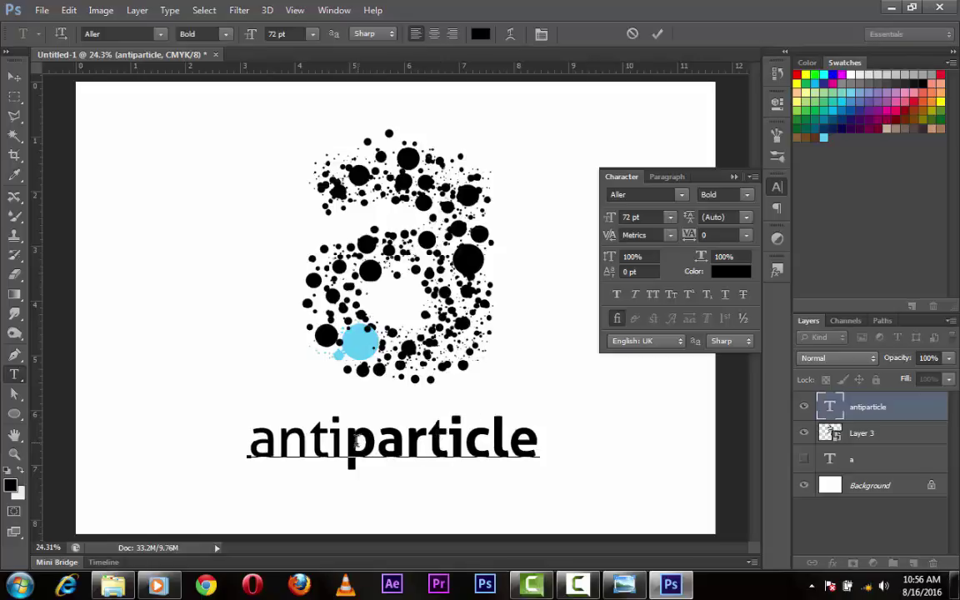
{"action": "left_click_drag", "start_coordinate": [355, 439], "coordinate": [667, 442]}
Colour 'particle' light blue 61ccf3 and commit the edit.
{"action": "left_click", "coordinate": [727, 272]}
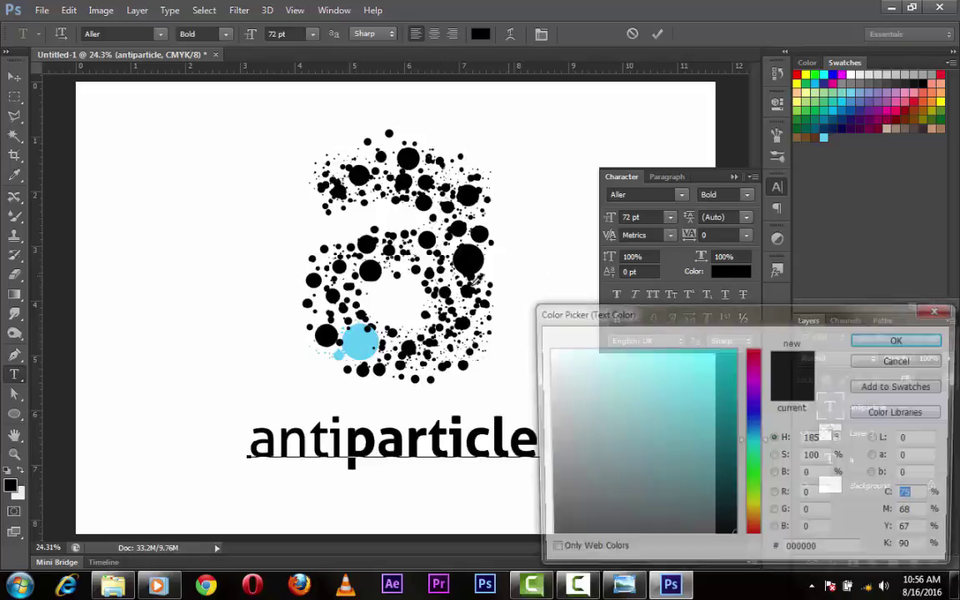
{"action": "left_click", "coordinate": [356, 340]}
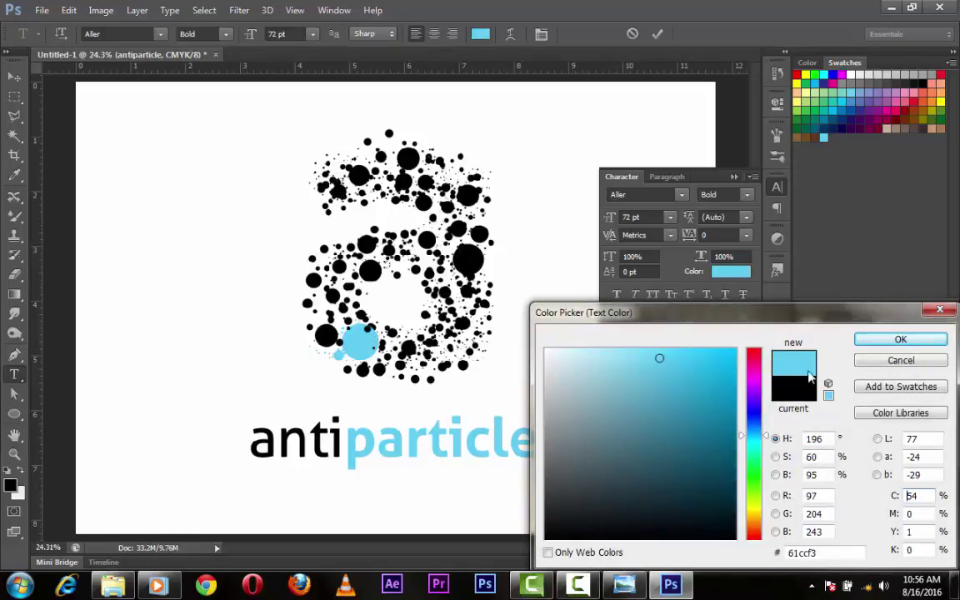
{"action": "left_click", "coordinate": [900, 339]}
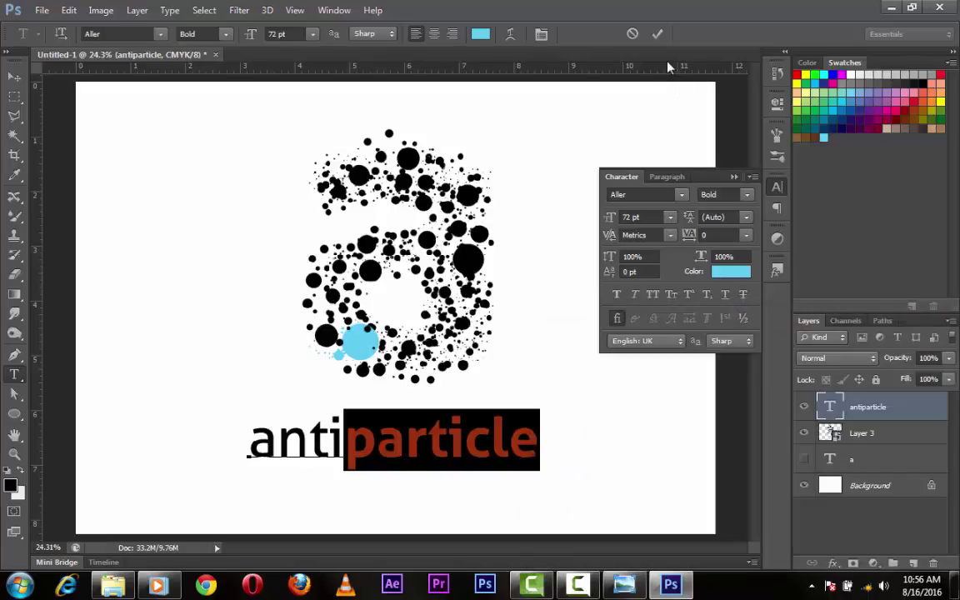
{"action": "left_click", "coordinate": [657, 34]}
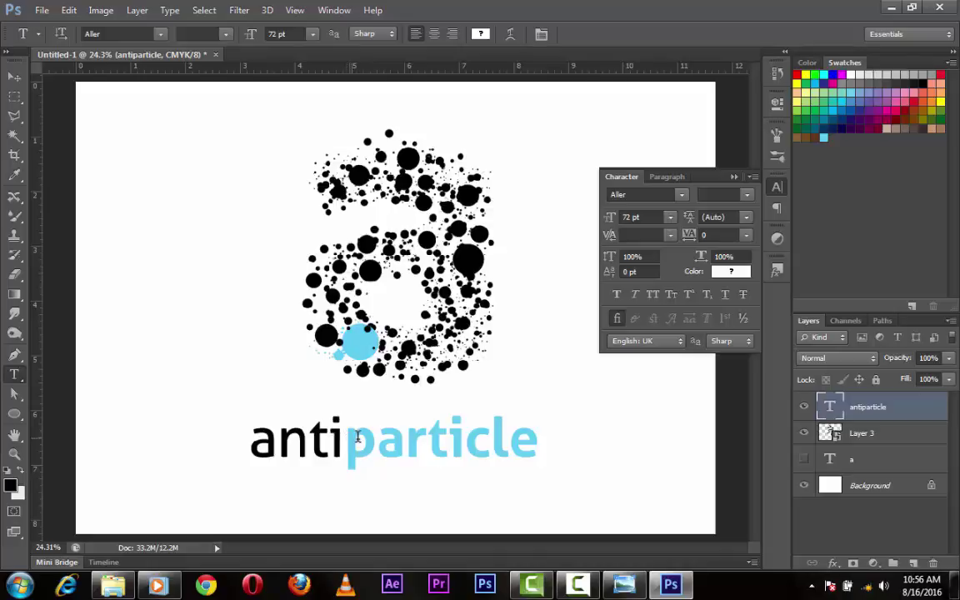
Make 'anti' Bold and commit the caption.
{"action": "left_click", "coordinate": [340, 442]}
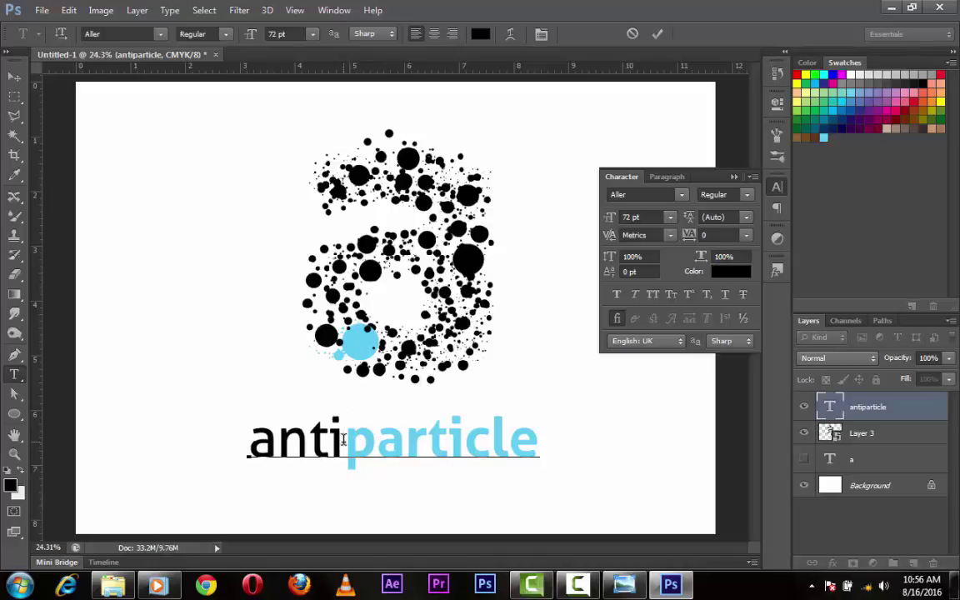
{"action": "left_click_drag", "start_coordinate": [342, 441], "coordinate": [211, 447]}
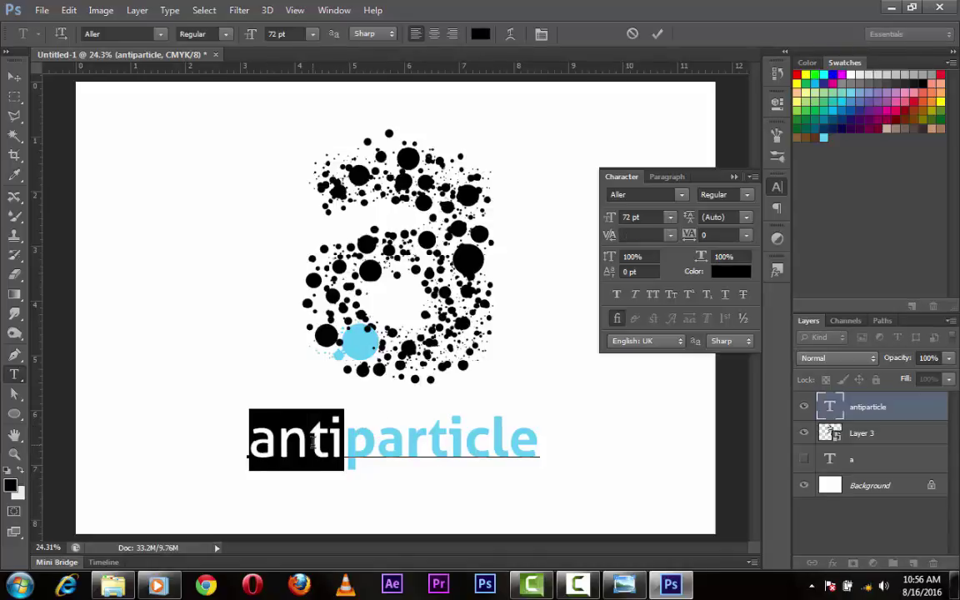
{"action": "left_click", "coordinate": [746, 195]}
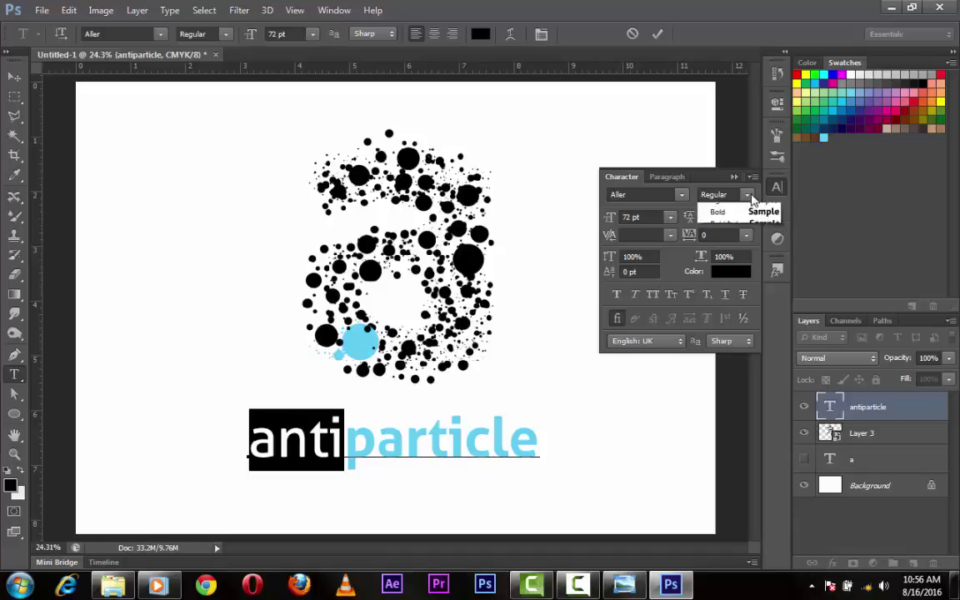
{"action": "left_click", "coordinate": [742, 249]}
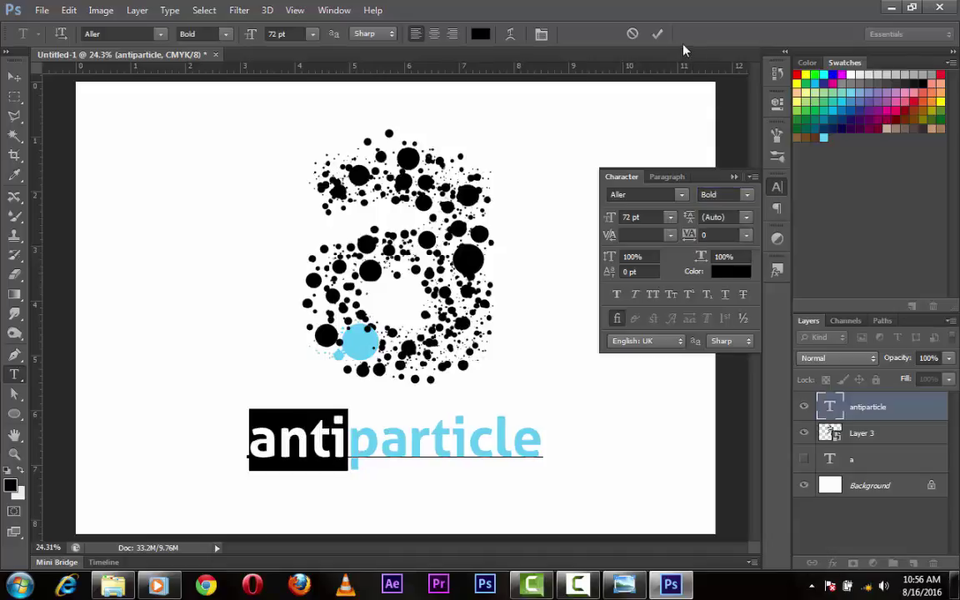
{"action": "left_click", "coordinate": [657, 34]}
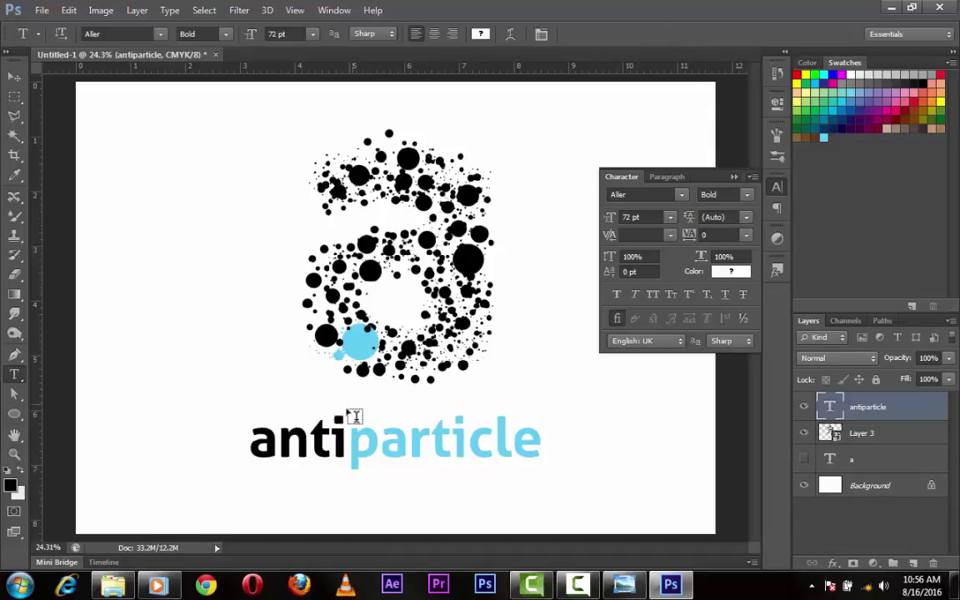
Return 'anti' to Regular weight with Faux Bold applied, and commit.
{"action": "left_click", "coordinate": [327, 430]}
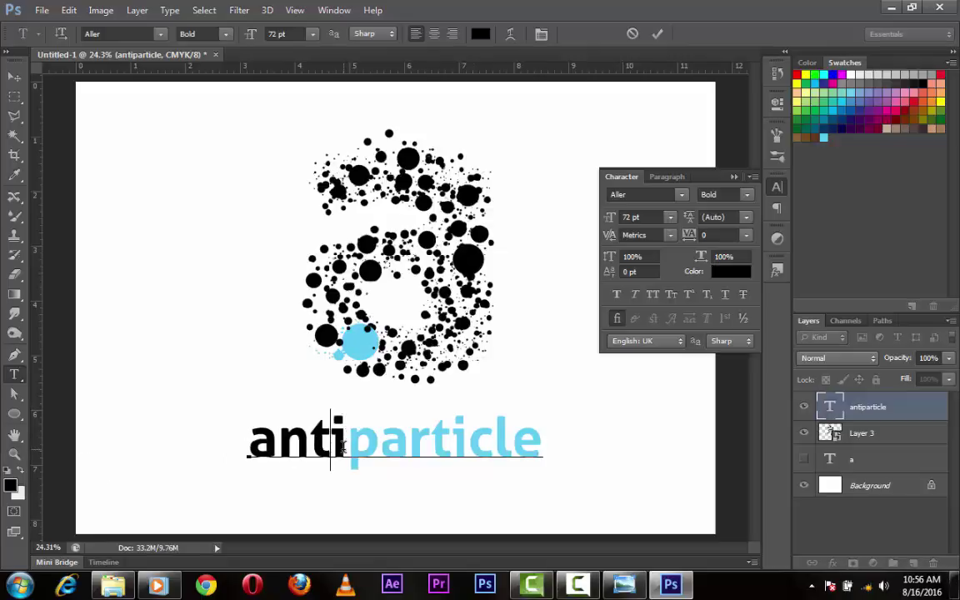
{"action": "key", "text": "shift+Left"}
{"action": "key", "text": "shift+Left"}
{"action": "left_click", "coordinate": [253, 455], "text": "shift"}
{"action": "left_click", "coordinate": [747, 195]}
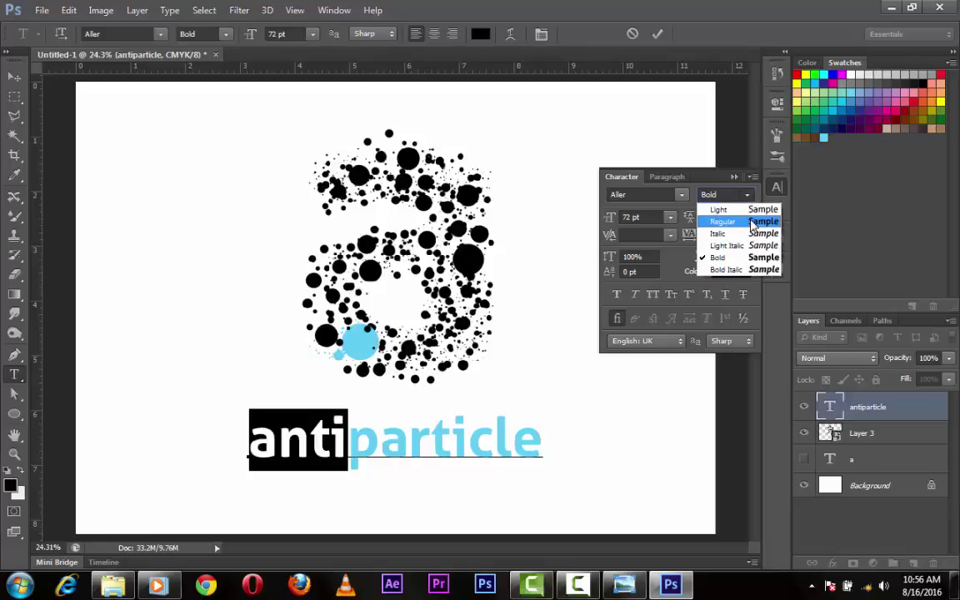
{"action": "left_click", "coordinate": [753, 221]}
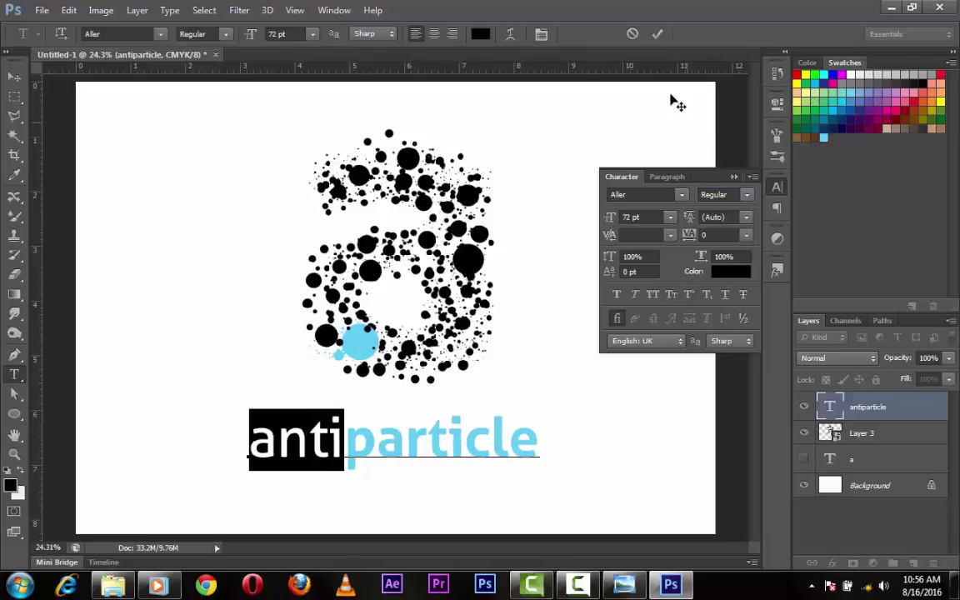
{"action": "left_click", "coordinate": [616, 294]}
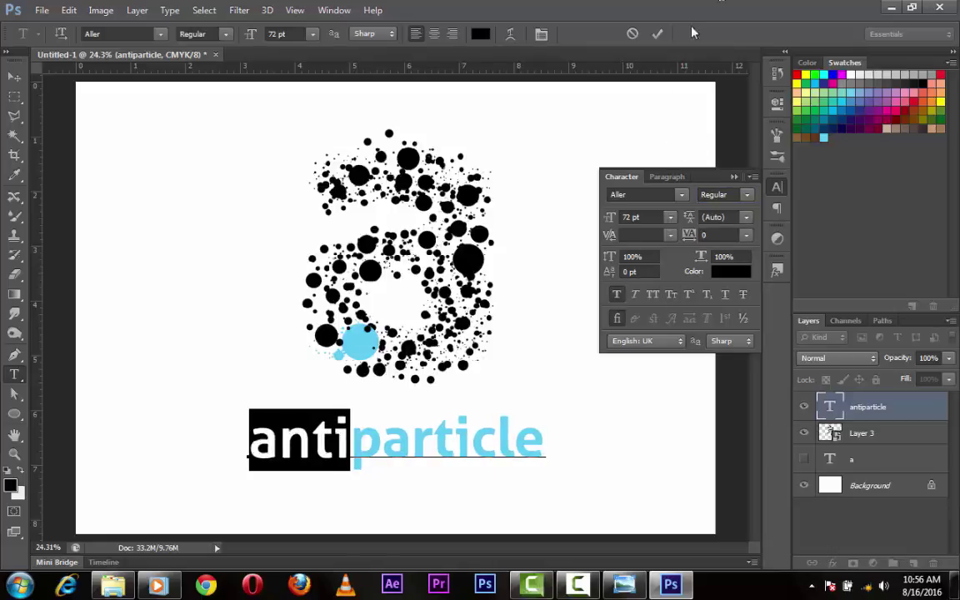
{"action": "left_click", "coordinate": [657, 33]}
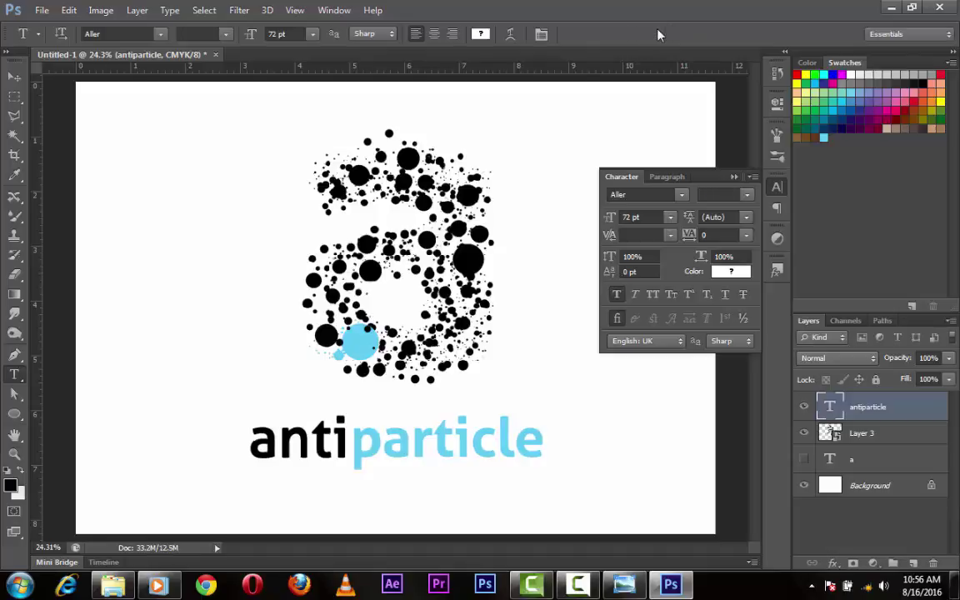
{"action": "left_click", "coordinate": [616, 296]}
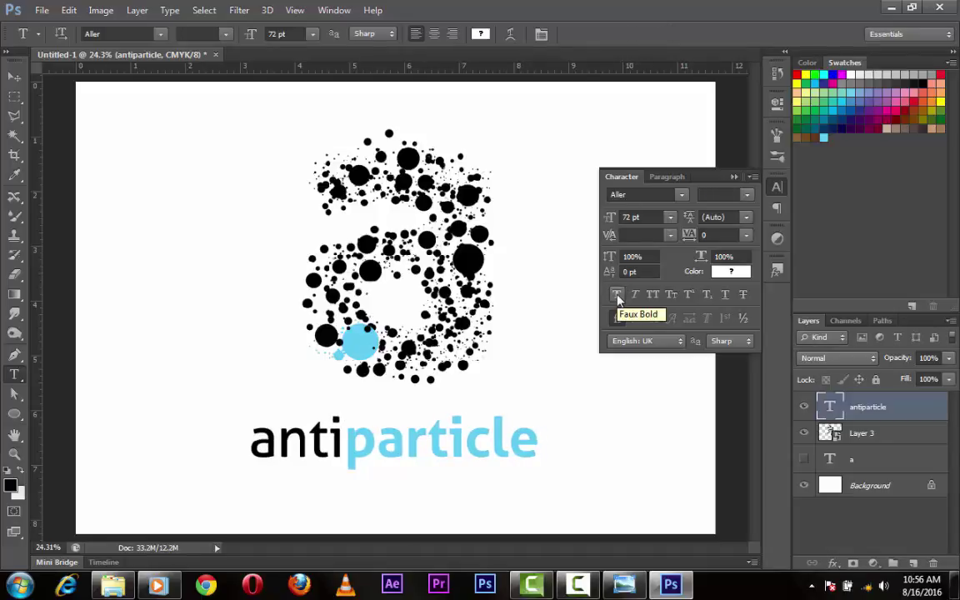
{"action": "left_click_drag", "start_coordinate": [341, 447], "coordinate": [248, 450]}
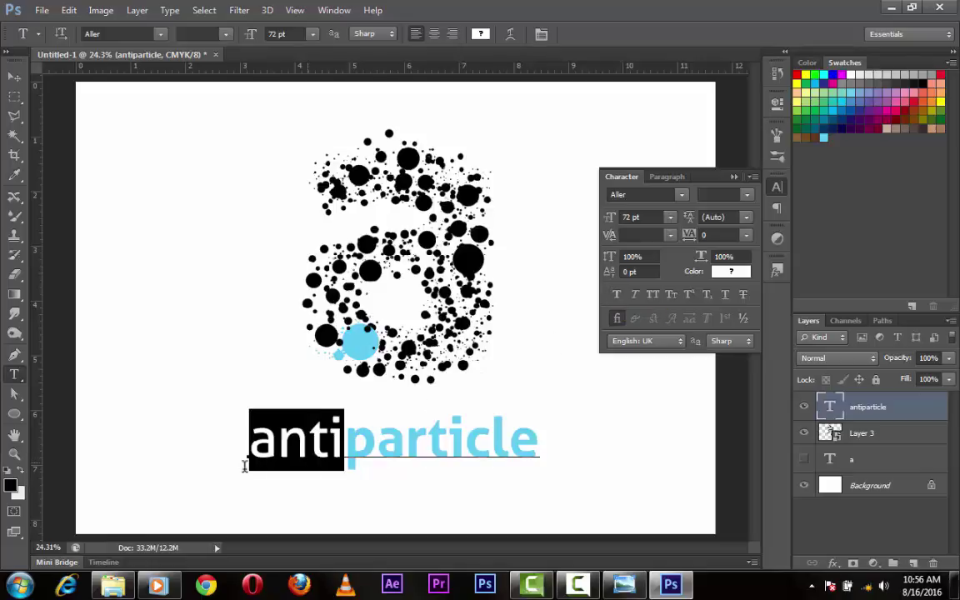
{"action": "key", "text": "ctrl+shift+b"}
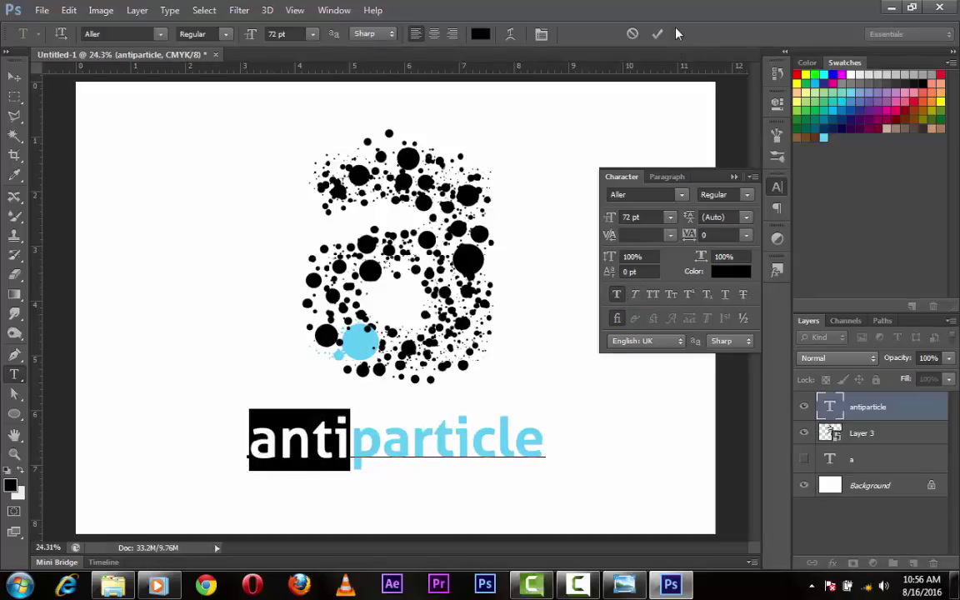
{"action": "left_click", "coordinate": [660, 34]}
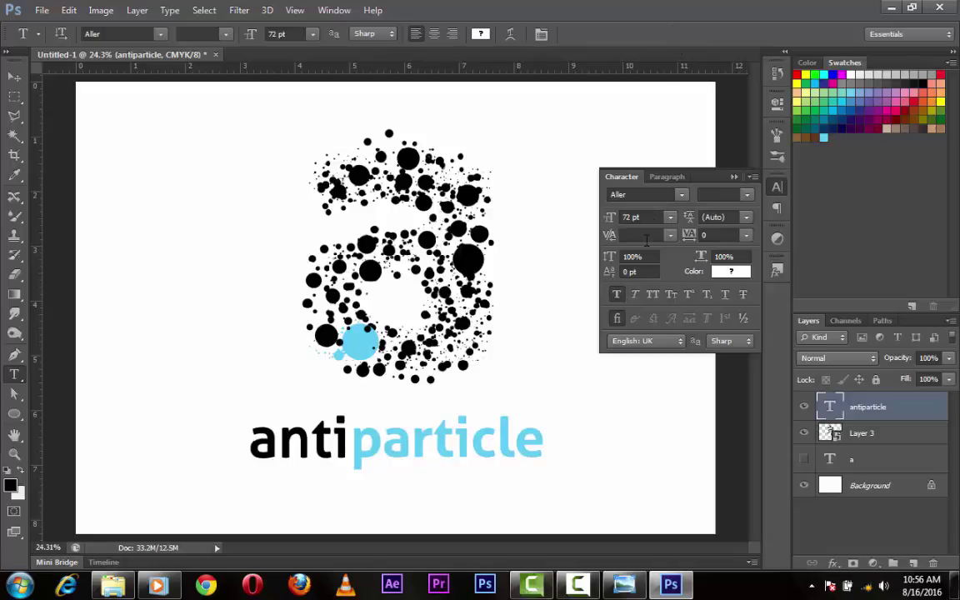
Scale the antiparticle caption down and move it up under the dotted 'a'.
{"action": "key", "text": "v"}
{"action": "left_click", "coordinate": [731, 177]}
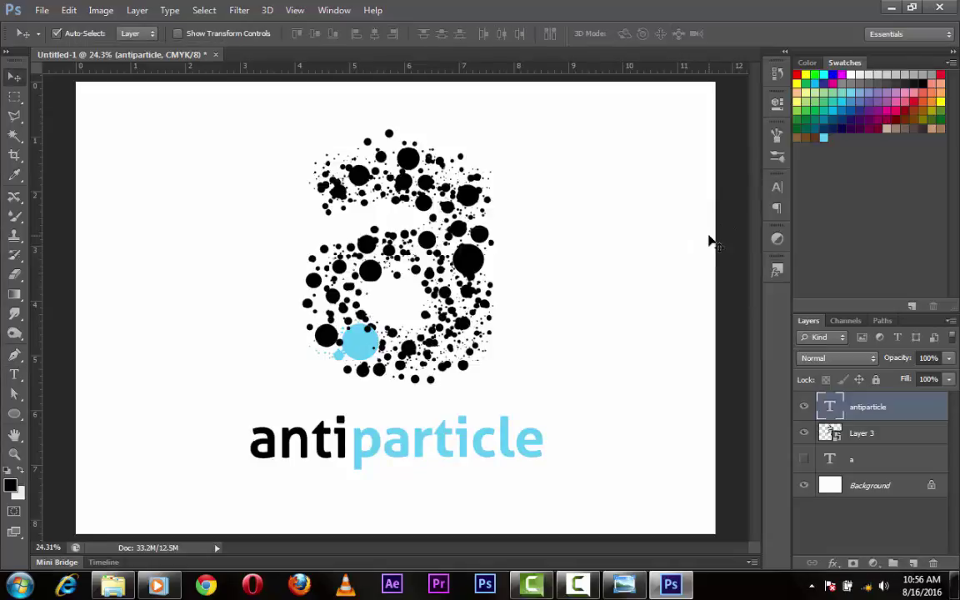
{"action": "key", "text": "ctrl+t"}
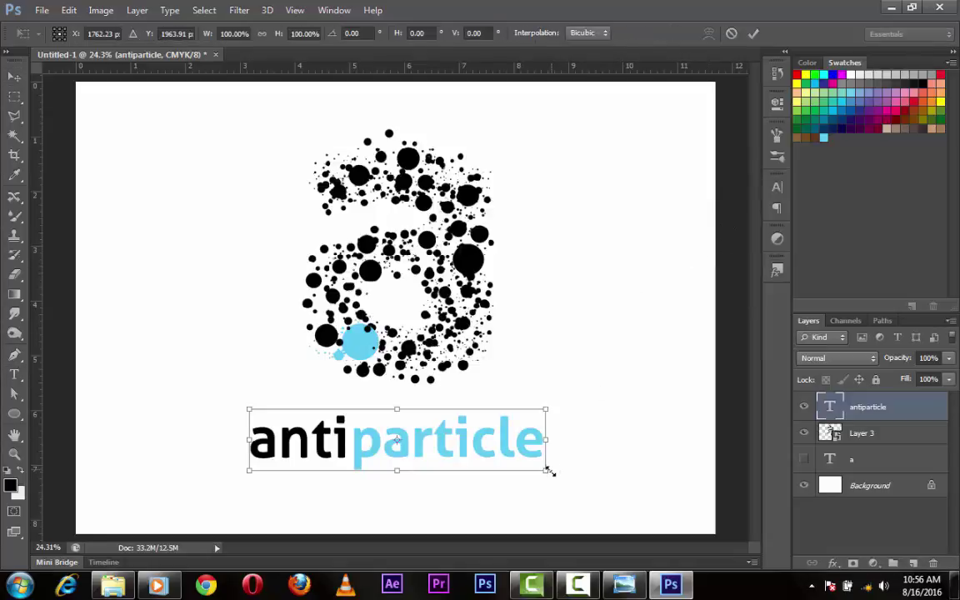
{"action": "left_click_drag", "start_coordinate": [545, 470], "coordinate": [485, 434]}
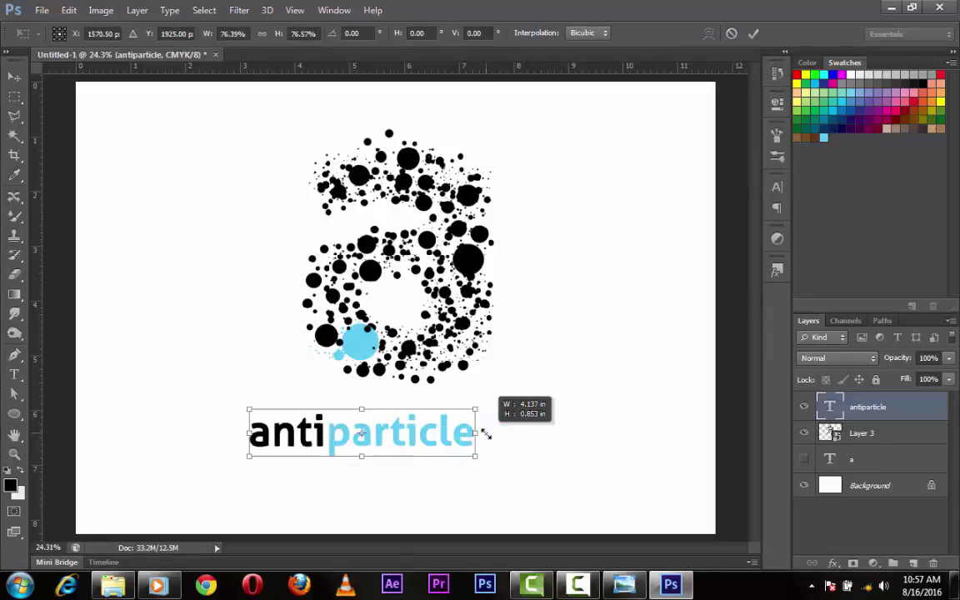
{"action": "key", "text": "Return"}
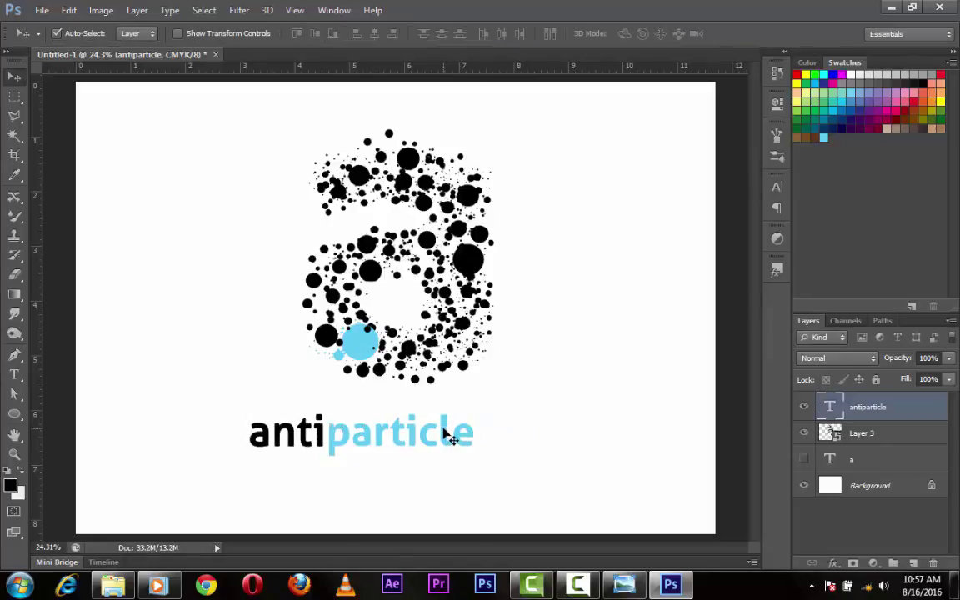
{"action": "left_click_drag", "start_coordinate": [453, 427], "coordinate": [498, 420]}
Align the caption, dotted 'a' and background layers on their horizontal centres.
{"action": "left_click", "coordinate": [888, 436], "text": "shift"}
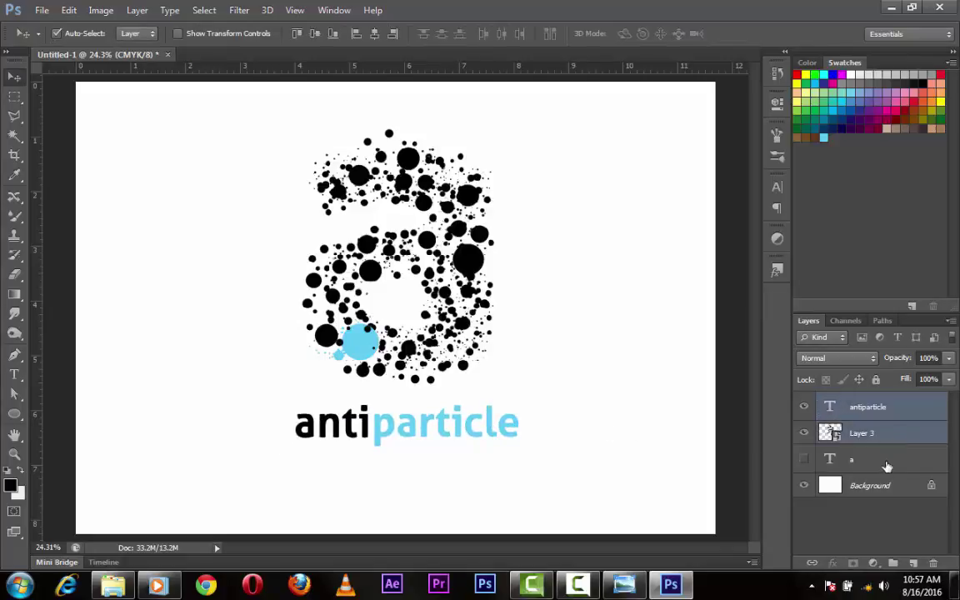
{"action": "left_click", "coordinate": [885, 486], "text": "ctrl"}
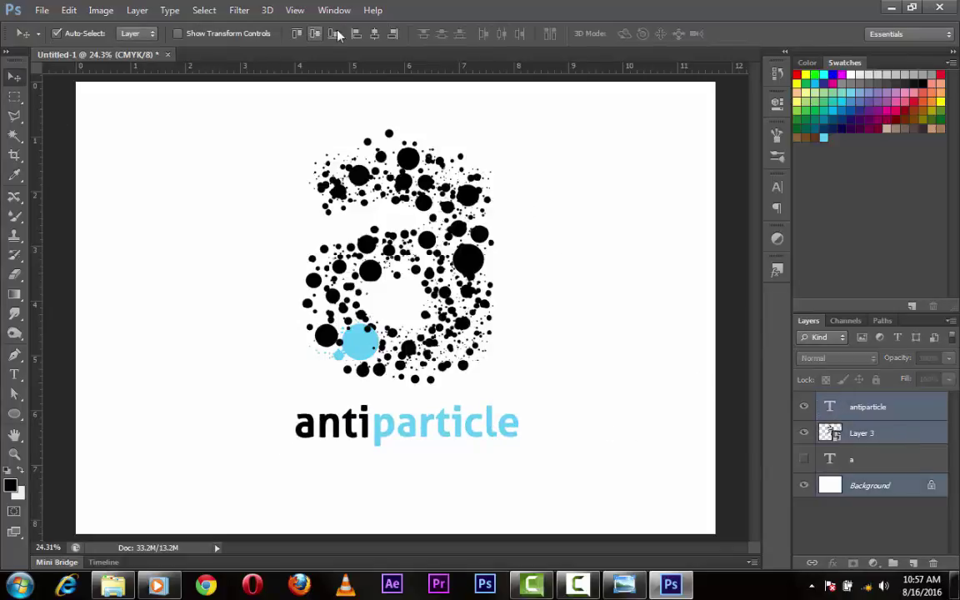
{"action": "left_click", "coordinate": [374, 34]}
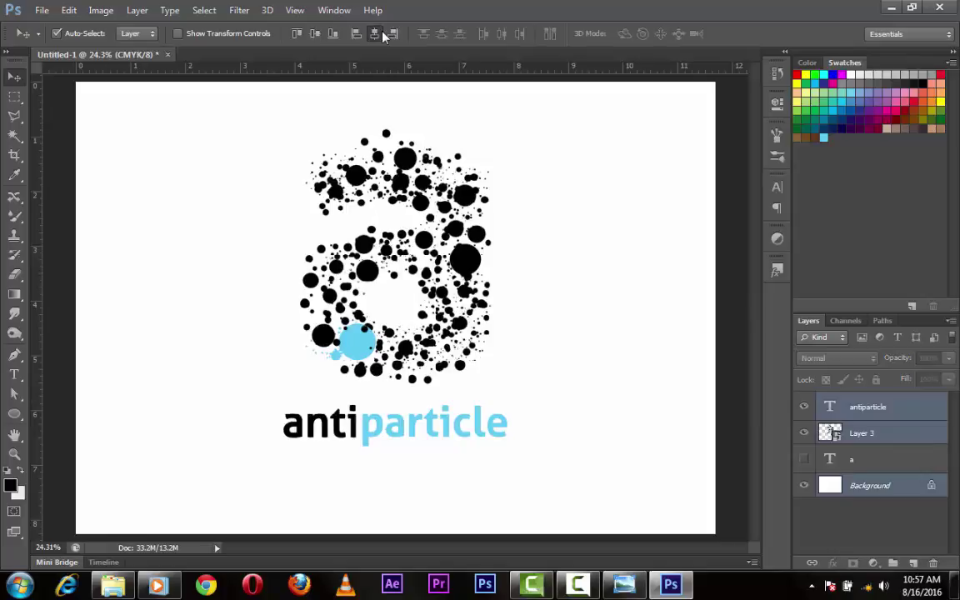
{"action": "left_click", "coordinate": [498, 162]}
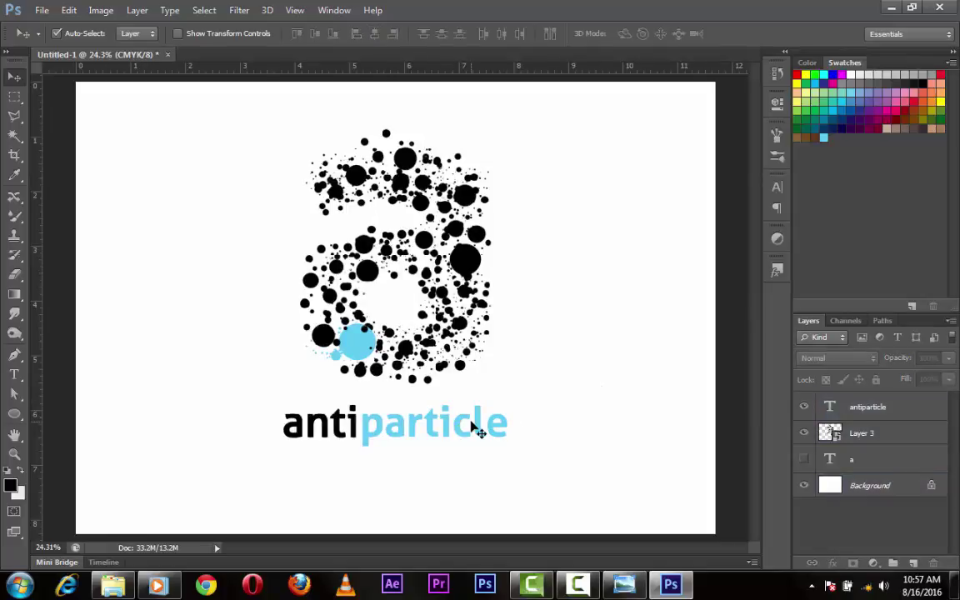
Add a new text line below the caption reading 'industries', fixing typos, and select it.
{"action": "key", "text": "t"}
{"action": "left_click", "coordinate": [373, 479]}
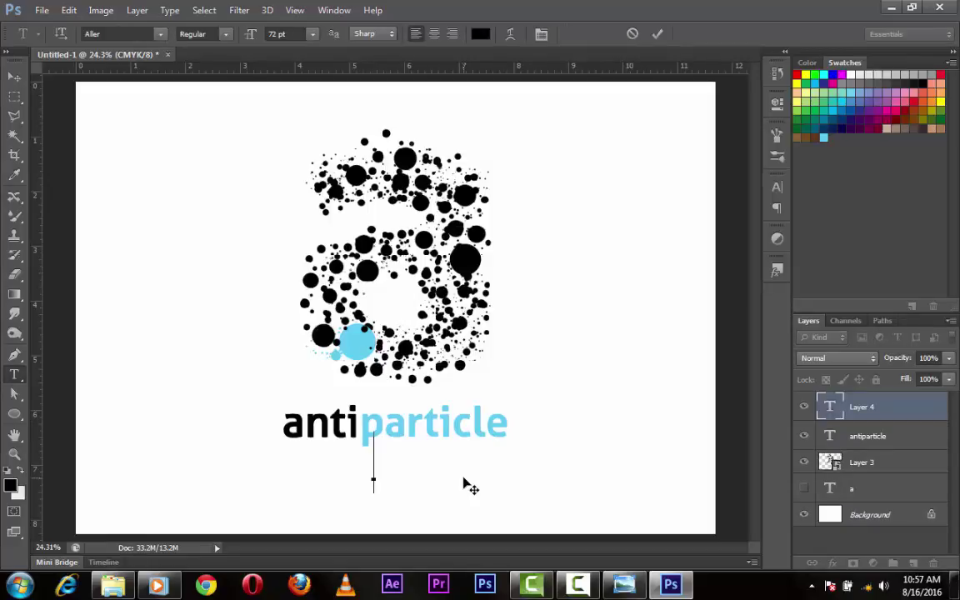
{"action": "type", "text": "chem"}
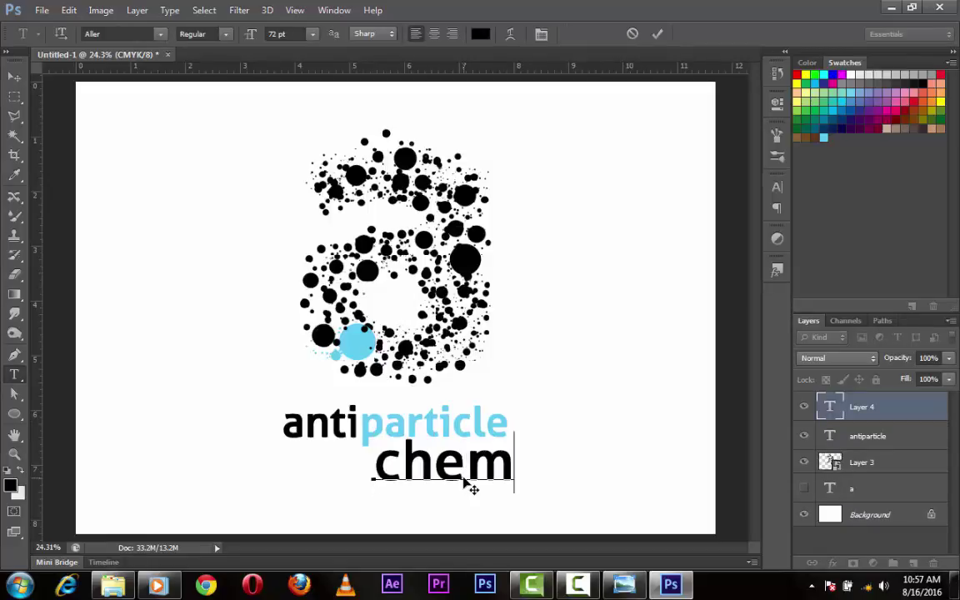
{"action": "type", "text": "i"}
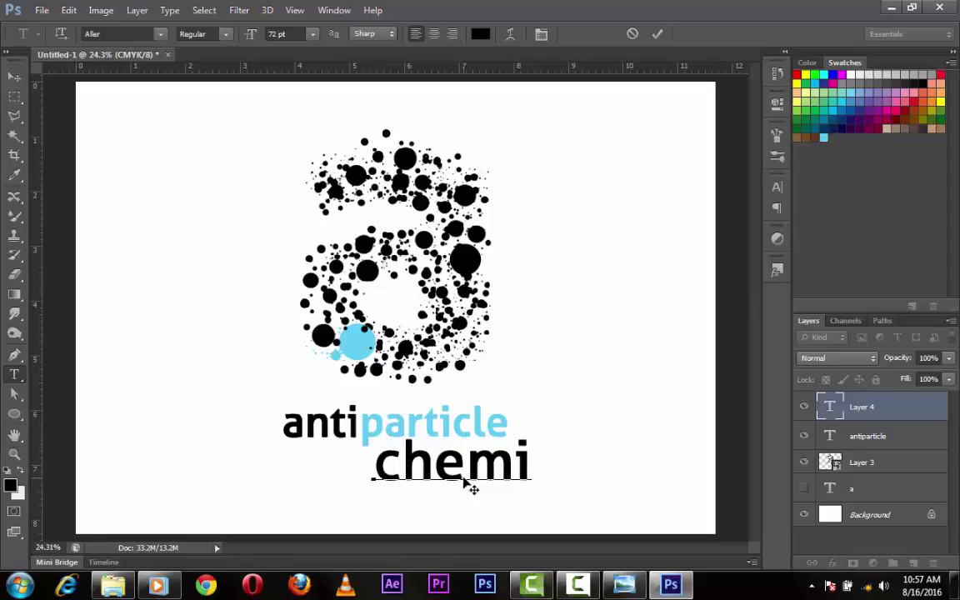
{"action": "type", "text": "cal"}
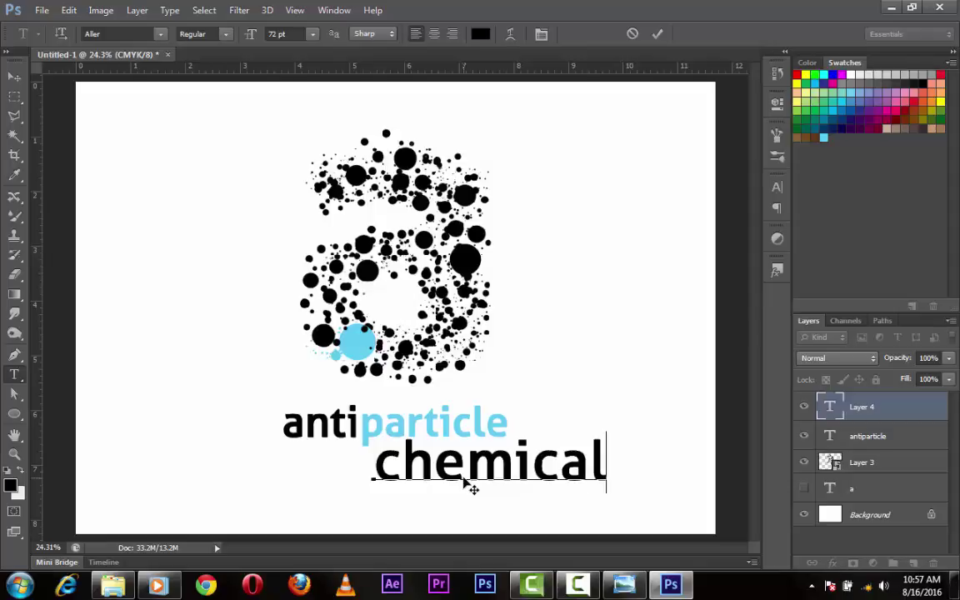
{"action": "key", "text": "BackSpace"}
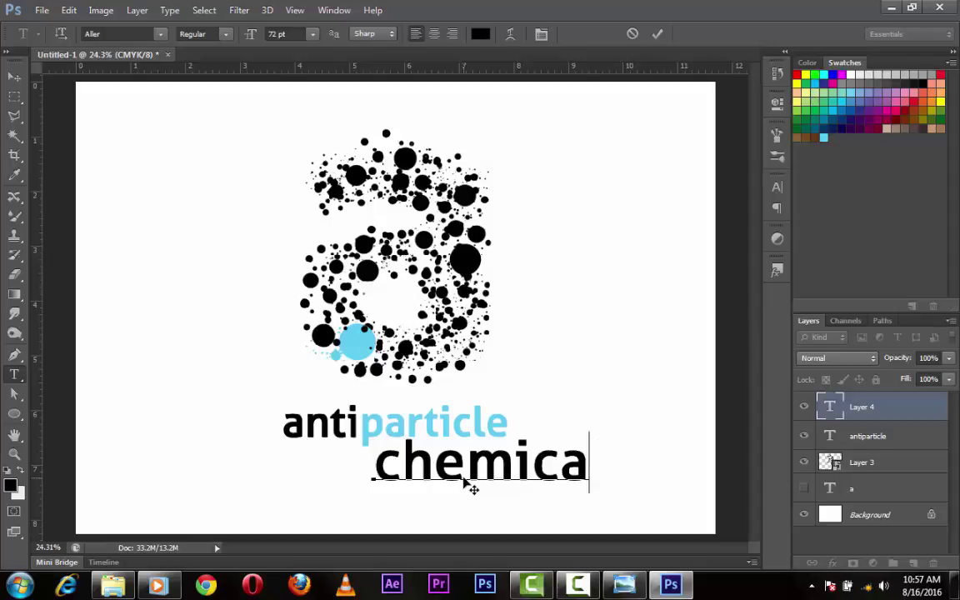
{"action": "key", "text": "BackSpace"}
{"action": "key", "text": "BackSpace"}
{"action": "key", "text": "BackSpace"}
{"action": "key", "text": "BackSpace"}
{"action": "key", "text": "BackSpace"}
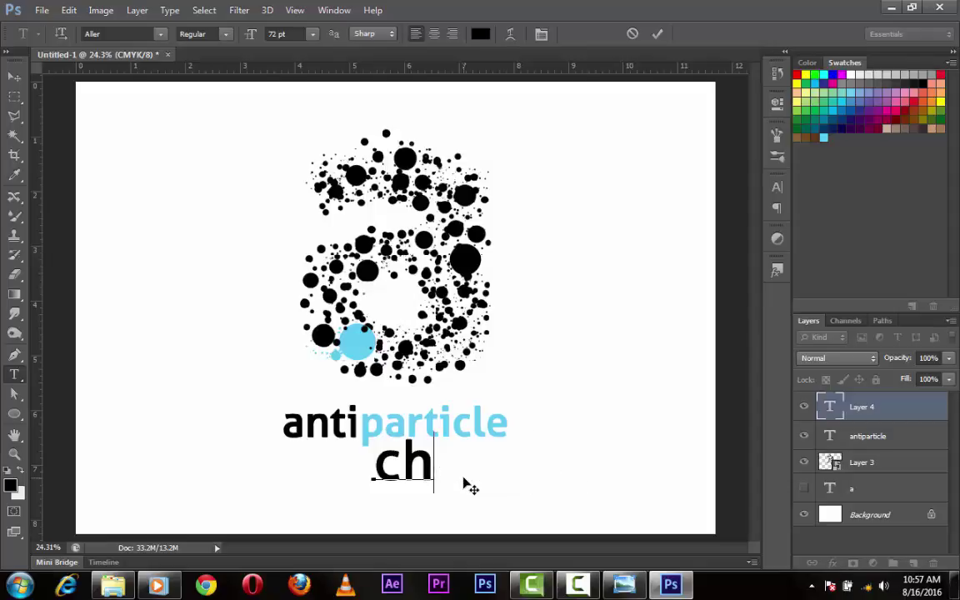
{"action": "key", "text": "BackSpace"}
{"action": "key", "text": "BackSpace"}
{"action": "type", "text": "i"}
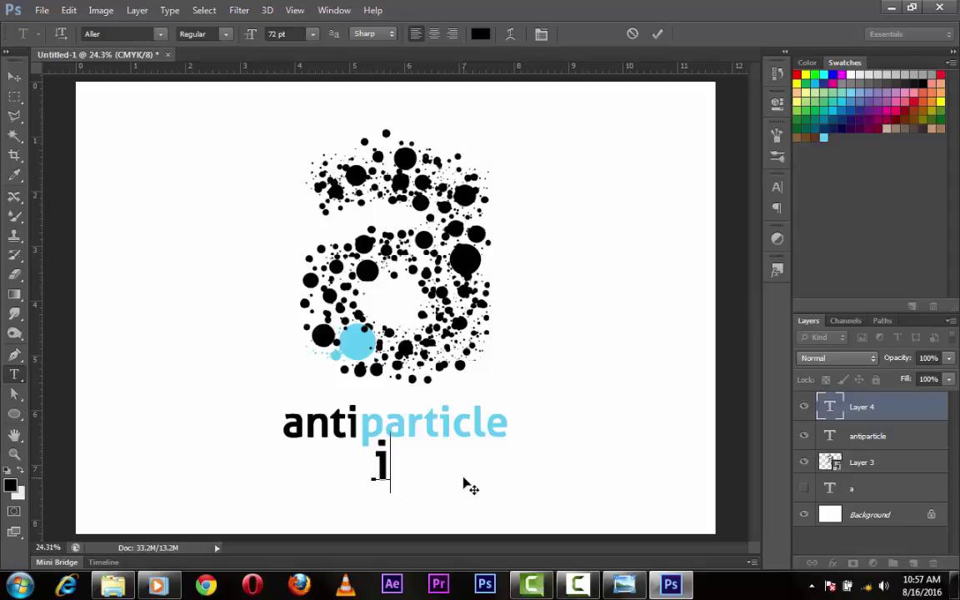
{"action": "type", "text": "ndus"}
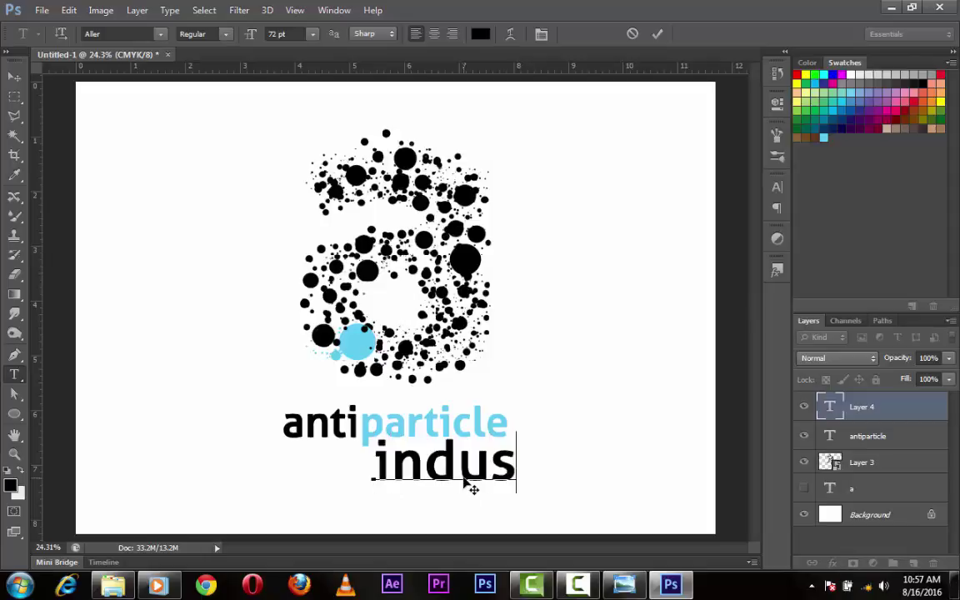
{"action": "type", "text": "ries"}
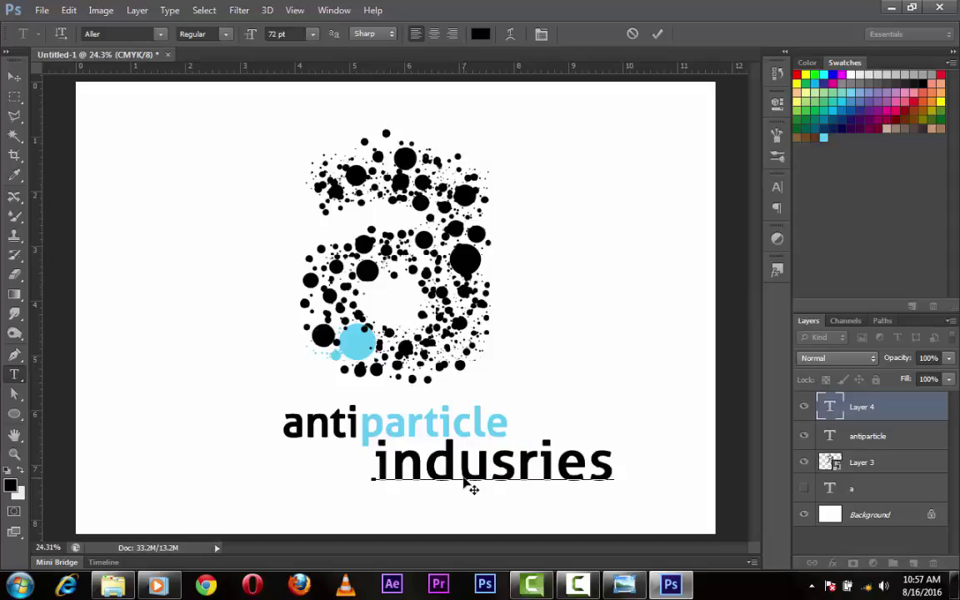
{"action": "key", "text": "Left"}
{"action": "key", "text": "Left"}
{"action": "key", "text": "Left"}
{"action": "type", "text": "t"}
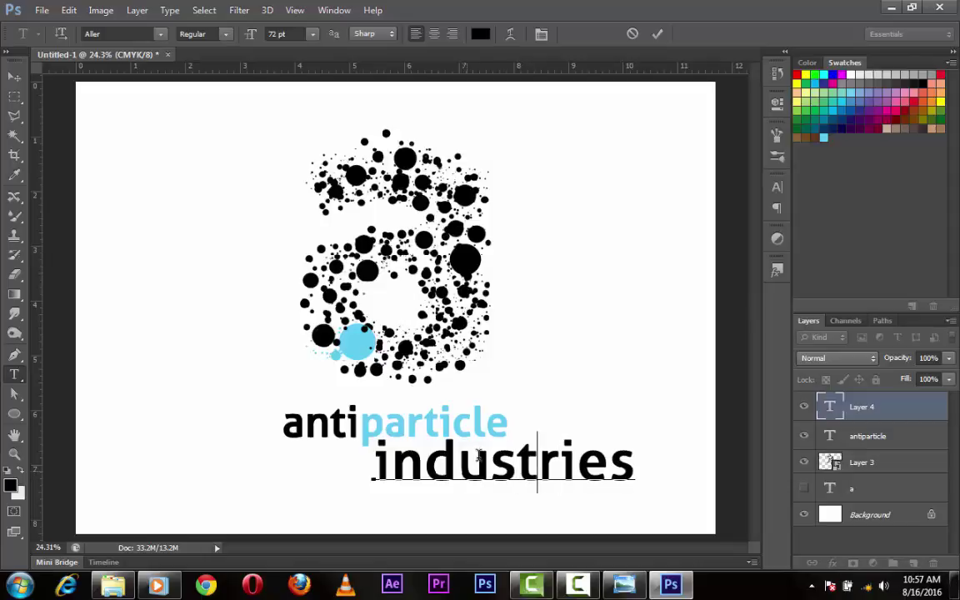
{"action": "key", "text": "ctrl+a"}
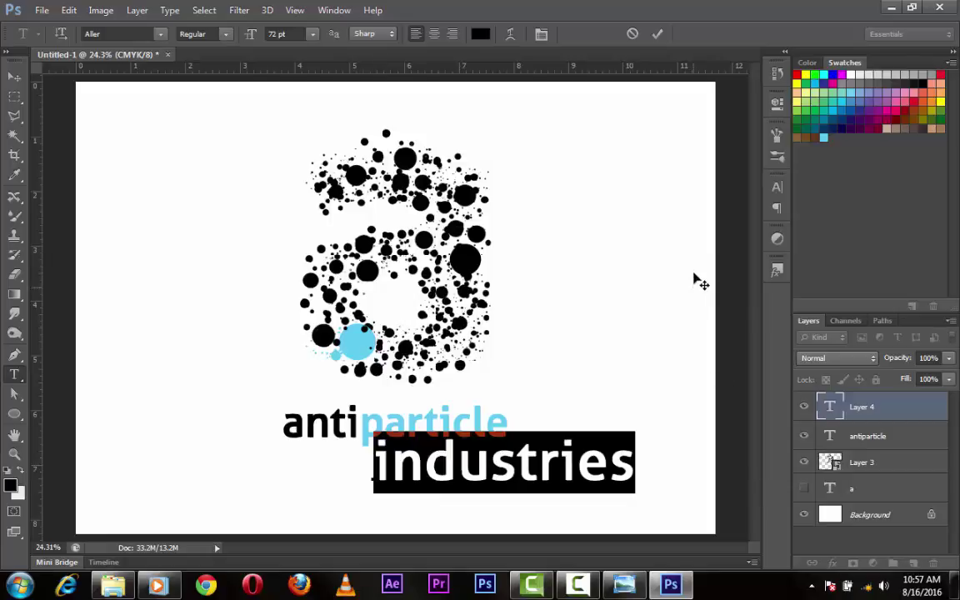
Remove Faux Bold from 'industries', shrink it to 23 pt, place it under 'particle', and commit.
{"action": "left_click", "coordinate": [776, 186]}
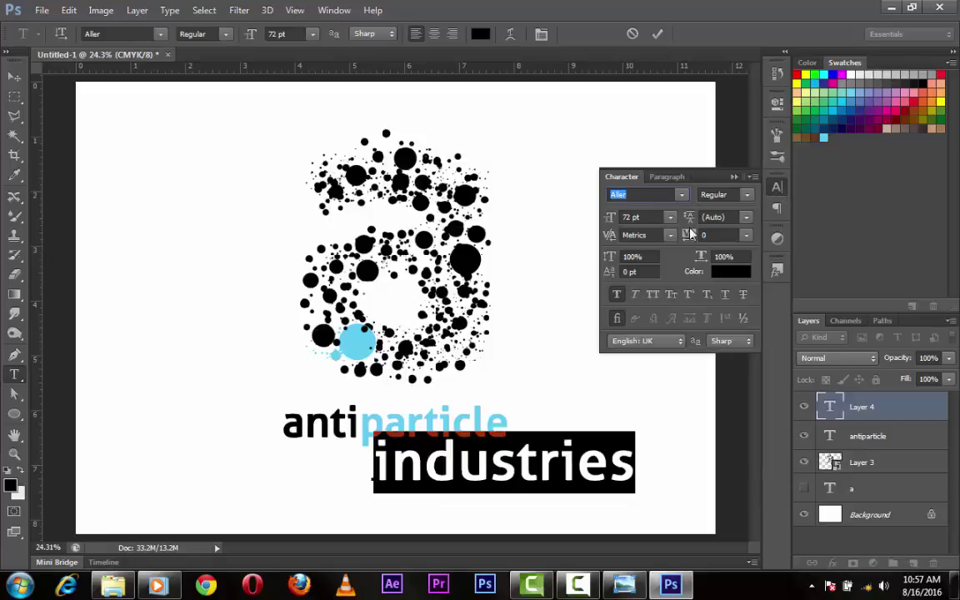
{"action": "left_click", "coordinate": [618, 296]}
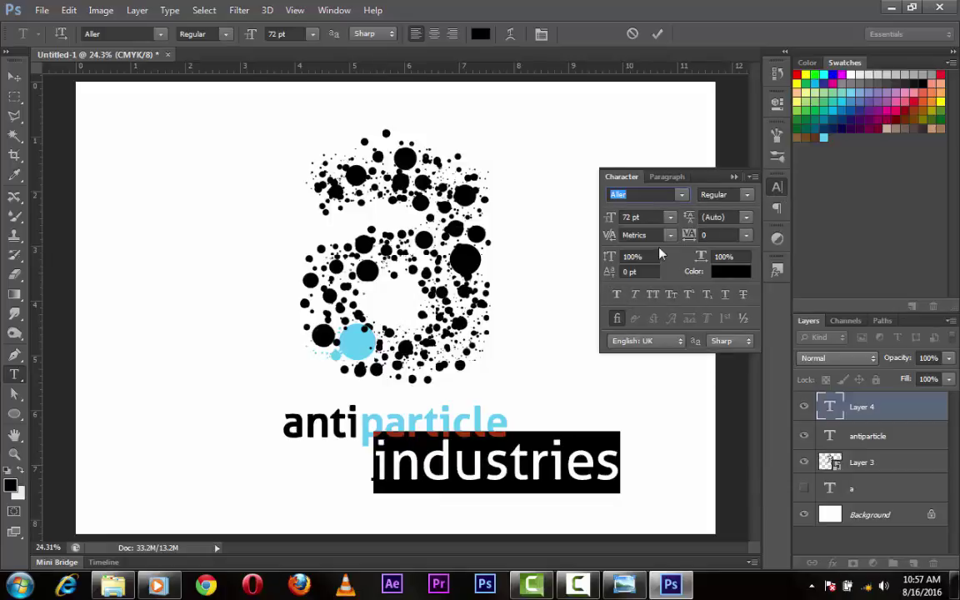
{"action": "left_click_drag", "start_coordinate": [611, 219], "coordinate": [574, 220]}
{"action": "mouse_move", "coordinate": [484, 471]}
{"action": "left_mouse_down"}
{"action": "mouse_move", "coordinate": [519, 446]}
{"action": "mouse_move", "coordinate": [540, 446]}
{"action": "left_mouse_up"}
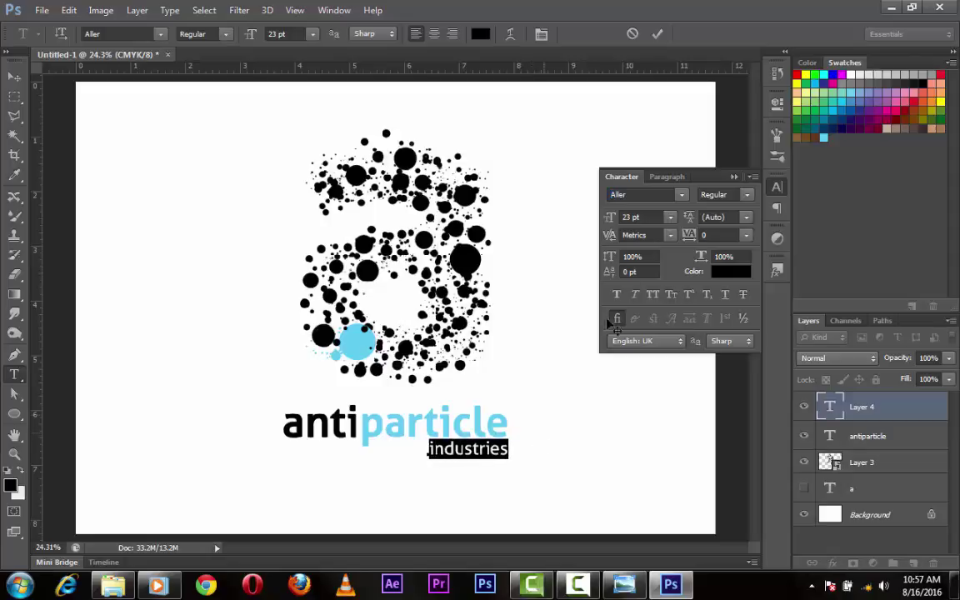
{"action": "left_click", "coordinate": [657, 35]}
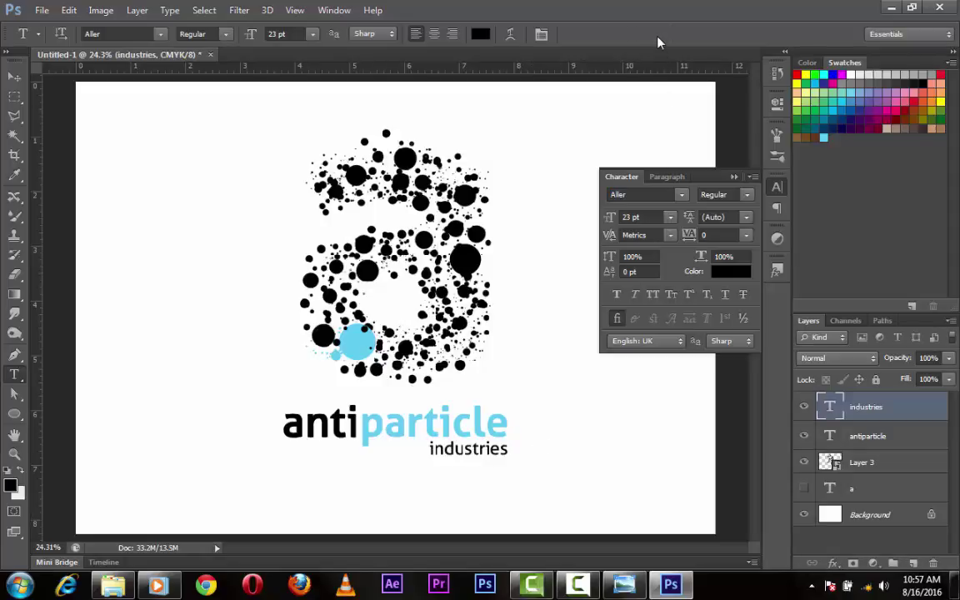
Set 'industries' to 18 pt and nudge it into place under the caption.
{"action": "key", "text": "v"}
{"action": "key", "text": "Left"}
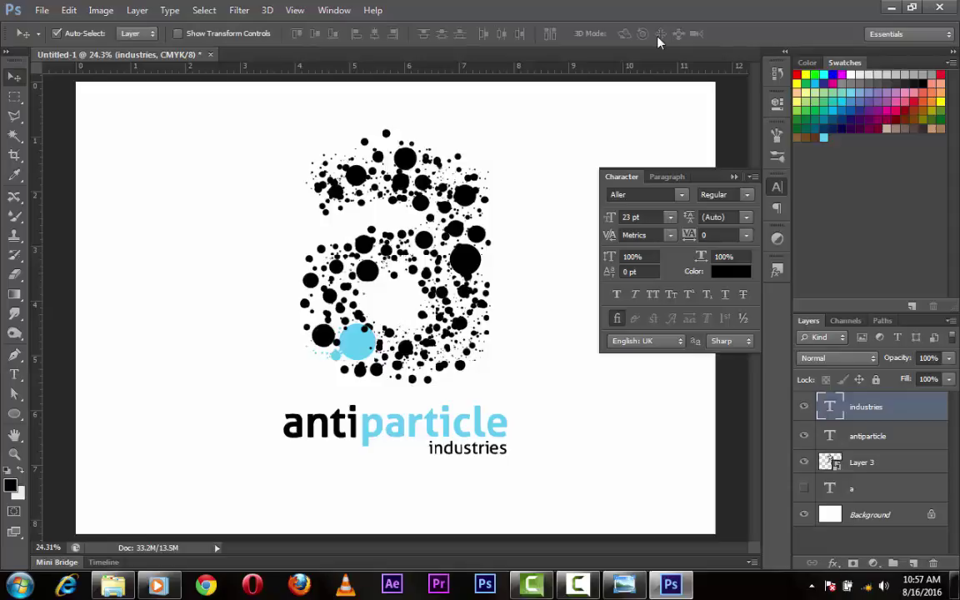
{"action": "key", "text": "Left"}
{"action": "key", "text": "Up"}
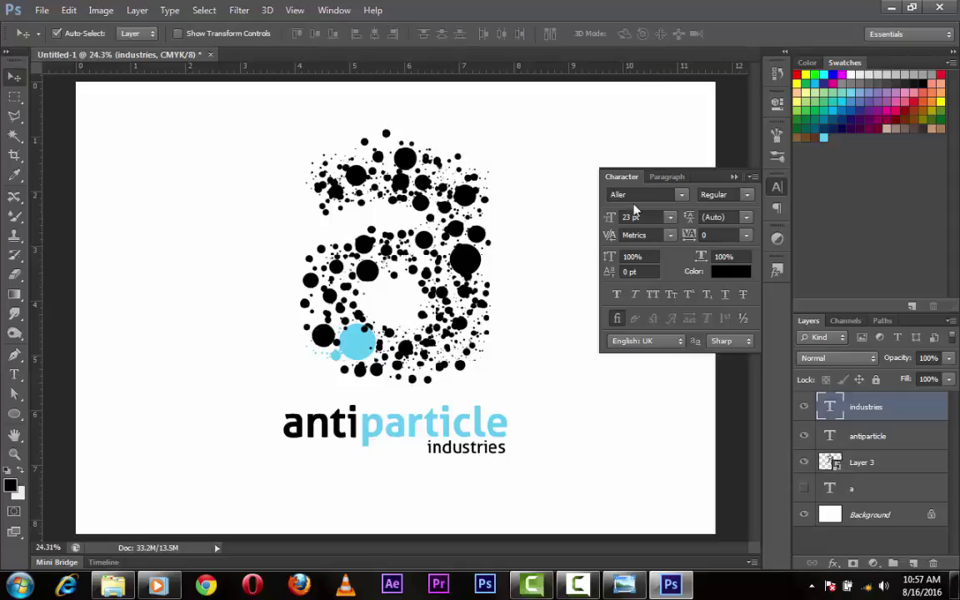
{"action": "left_click_drag", "start_coordinate": [607, 216], "coordinate": [603, 218]}
{"action": "left_click", "coordinate": [669, 218]}
{"action": "left_click", "coordinate": [675, 373]}
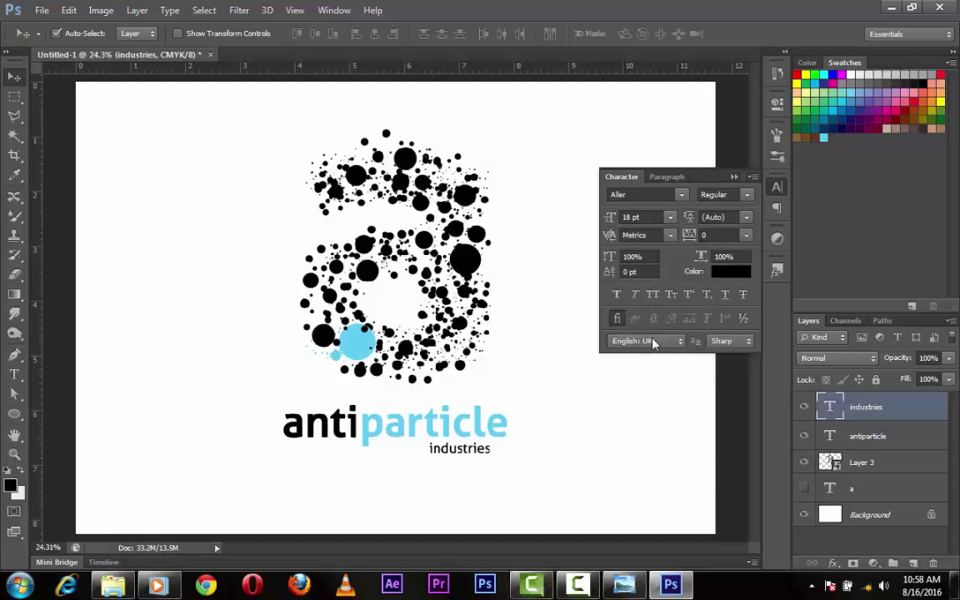
{"action": "key", "text": "shift+Right"}
{"action": "key", "text": "shift+Right"}
{"action": "key", "text": "shift+Right"}
{"action": "key", "text": "shift+Right"}
{"action": "key", "text": "shift+Right"}
{"action": "key", "text": "shift+Right"}
{"action": "key", "text": "Up"}
{"action": "key", "text": "Up"}
{"action": "key", "text": "Up"}
{"action": "key", "text": "Up"}
{"action": "key", "text": "Up"}
{"action": "key", "text": "Up"}
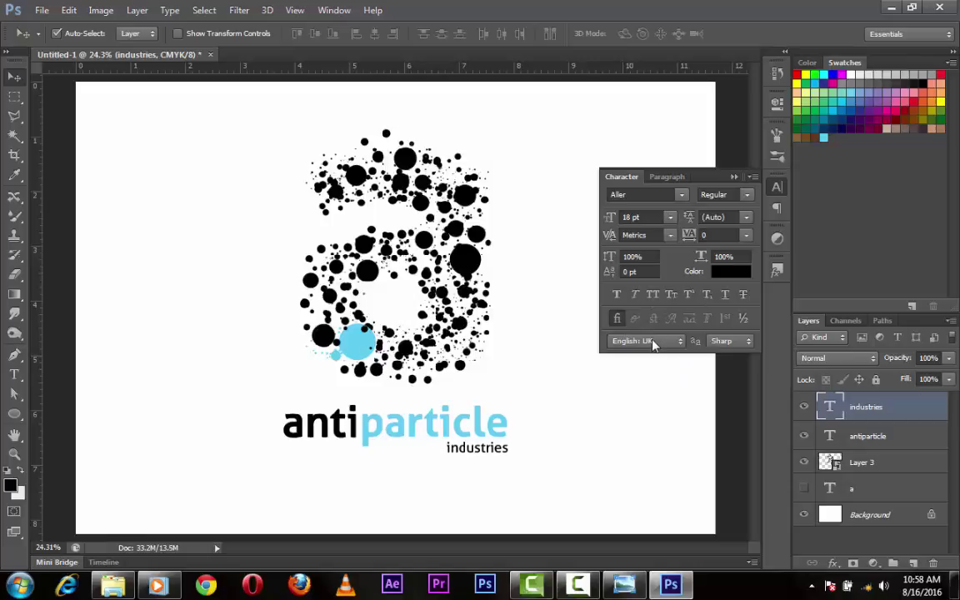
{"action": "key", "text": "Up"}
{"action": "key", "text": "Up"}
{"action": "key", "text": "Up"}
{"action": "key", "text": "Up"}
{"action": "key", "text": "Up"}
{"action": "key", "text": "Up"}
{"action": "key", "text": "Left"}
{"action": "key", "text": "Up"}
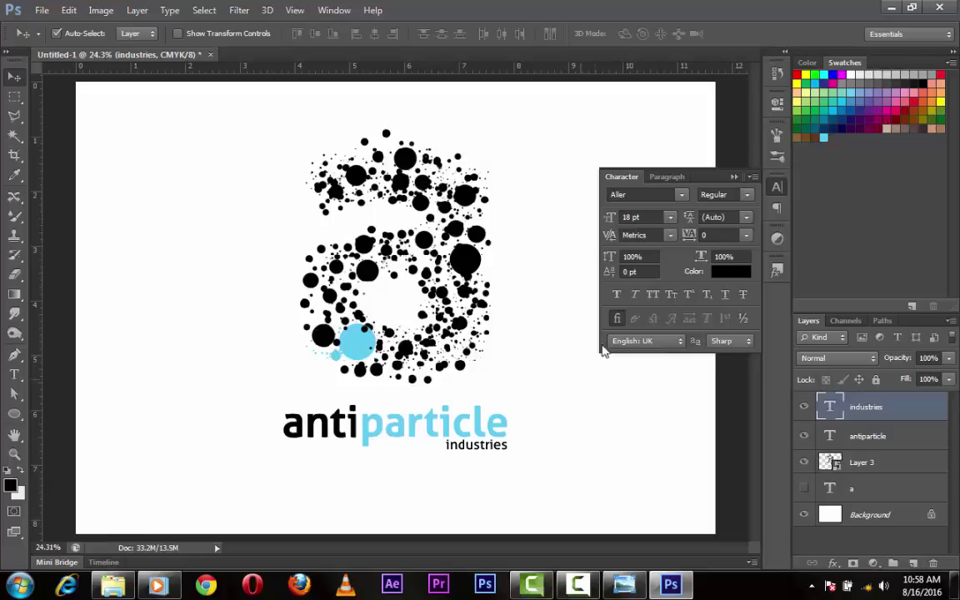
Try All Caps on 'industries', keep it lowercase, and close the Character panel.
{"action": "left_click", "coordinate": [657, 297]}
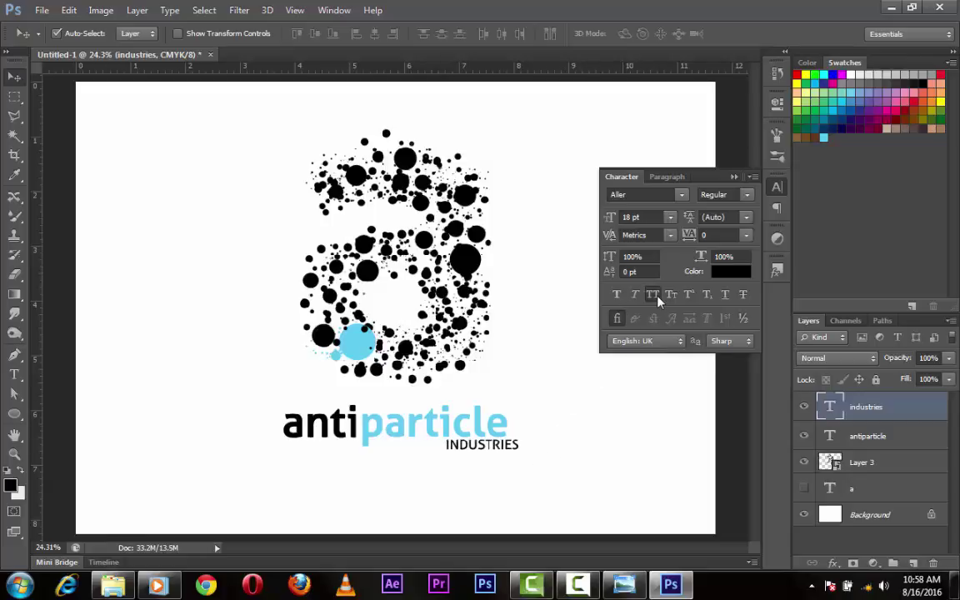
{"action": "left_click", "coordinate": [657, 298]}
{"action": "left_click", "coordinate": [655, 295]}
{"action": "left_click", "coordinate": [655, 296]}
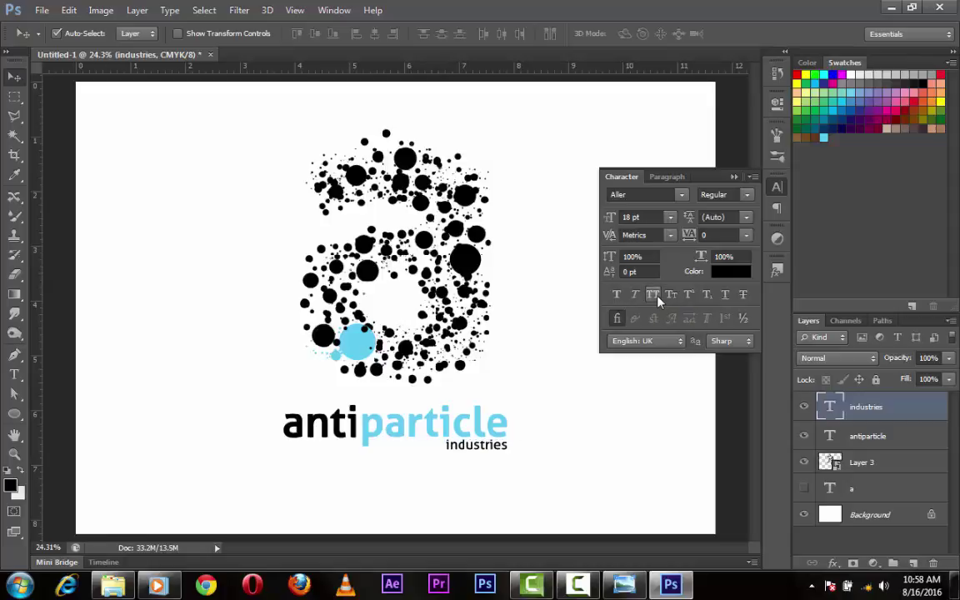
{"action": "left_click", "coordinate": [732, 178]}
Replace 'industries' with 'inc.', commit, and nudge it right.
{"action": "key", "text": "t"}
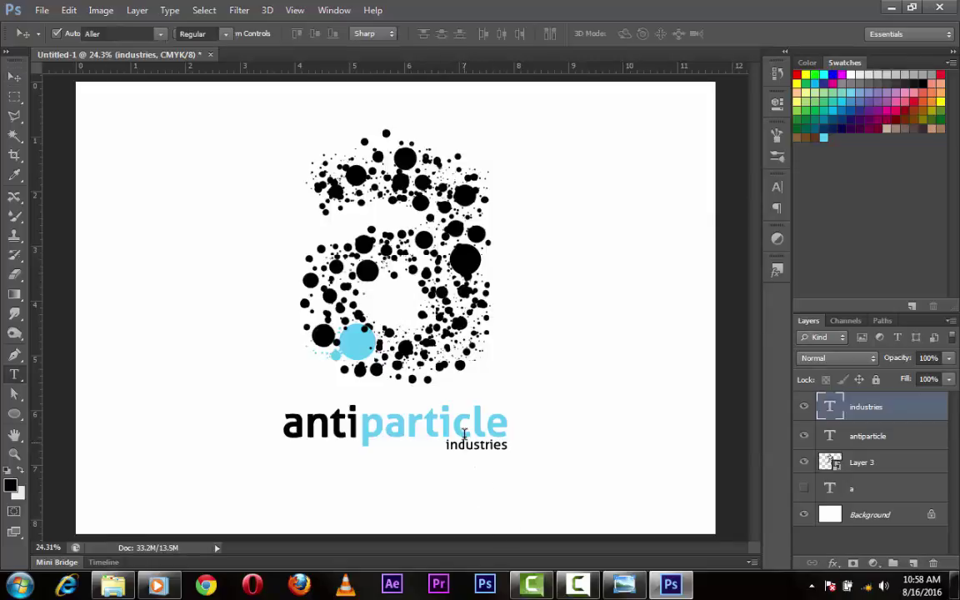
{"action": "left_click", "coordinate": [447, 444]}
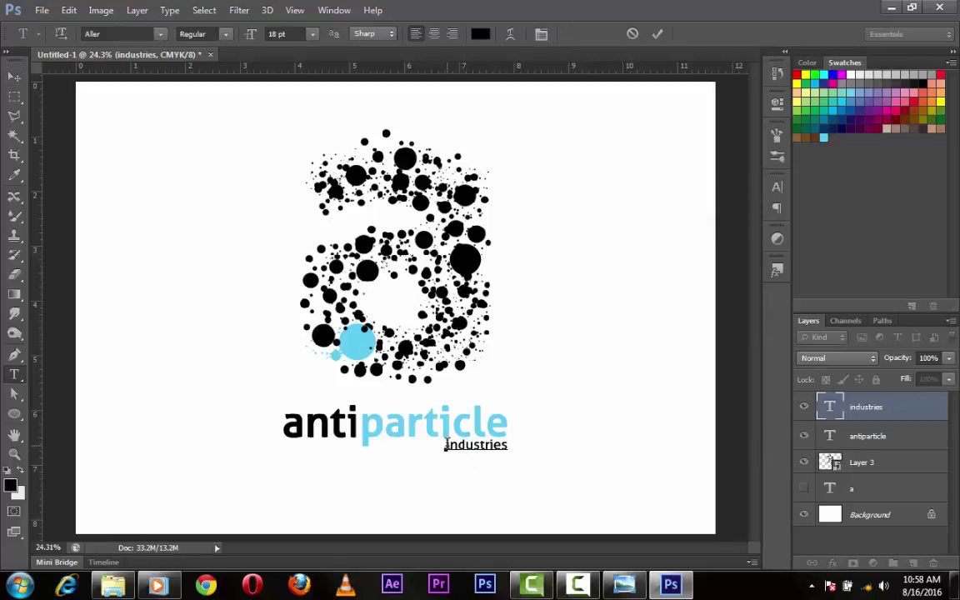
{"action": "left_click_drag", "start_coordinate": [446, 444], "coordinate": [509, 446]}
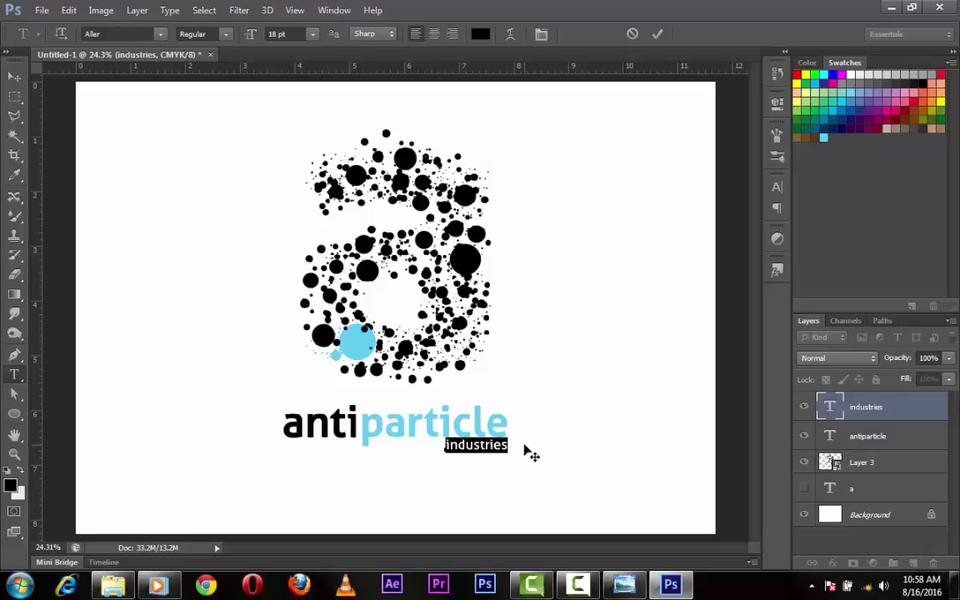
{"action": "key", "text": "BackSpace"}
{"action": "type", "text": "inc."}
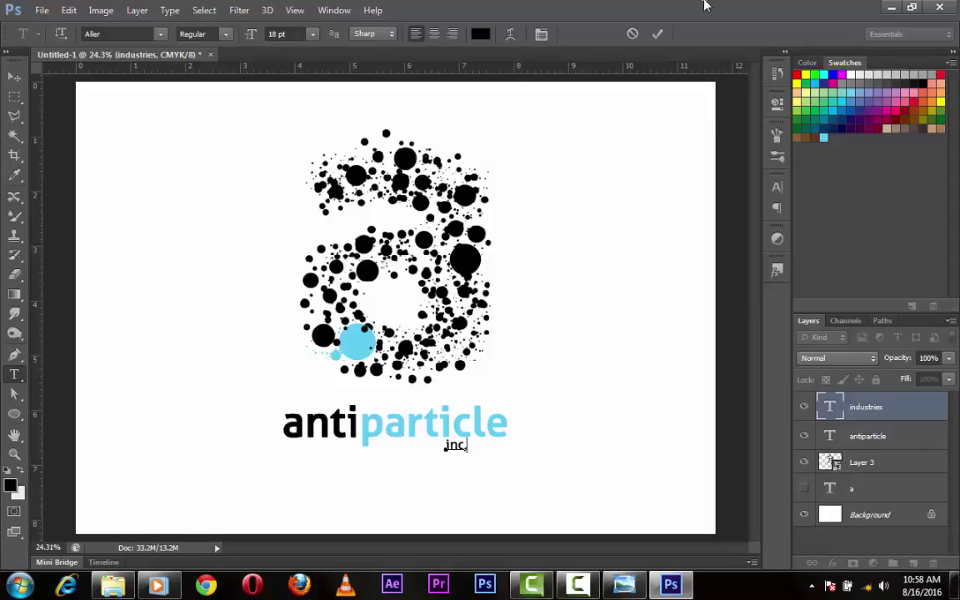
{"action": "left_click", "coordinate": [658, 34]}
{"action": "key", "text": "v"}
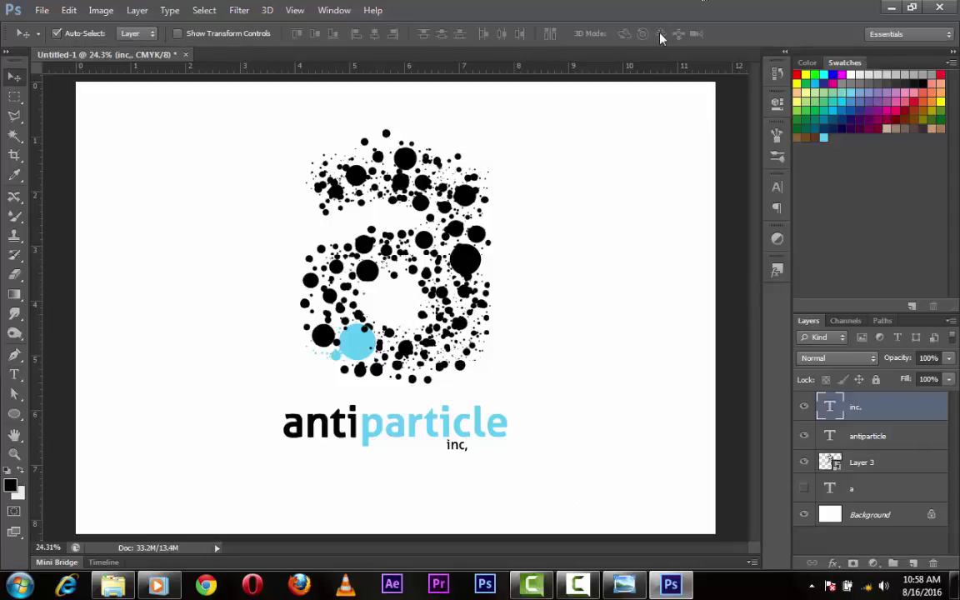
{"action": "key", "text": "shift+Right"}
{"action": "key", "text": "shift+Right"}
{"action": "key", "text": "shift+Right"}
{"action": "key", "text": "shift+Right"}
{"action": "key", "text": "shift+Right"}
{"action": "key", "text": "shift+Right"}
{"action": "key", "text": "shift+Right"}
{"action": "key", "text": "shift+Right"}
{"action": "key", "text": "shift+Right"}
{"action": "key", "text": "shift+Right"}
{"action": "key", "text": "shift+Right"}
{"action": "key", "text": "shift+Right"}
{"action": "key", "text": "shift+Right"}
{"action": "key", "text": "shift+Right"}
{"action": "key", "text": "shift+Right"}
{"action": "key", "text": "shift+Right"}
Reopen the 'inc.' text, check its character settings, and commit the correction.
{"action": "key", "text": "t"}
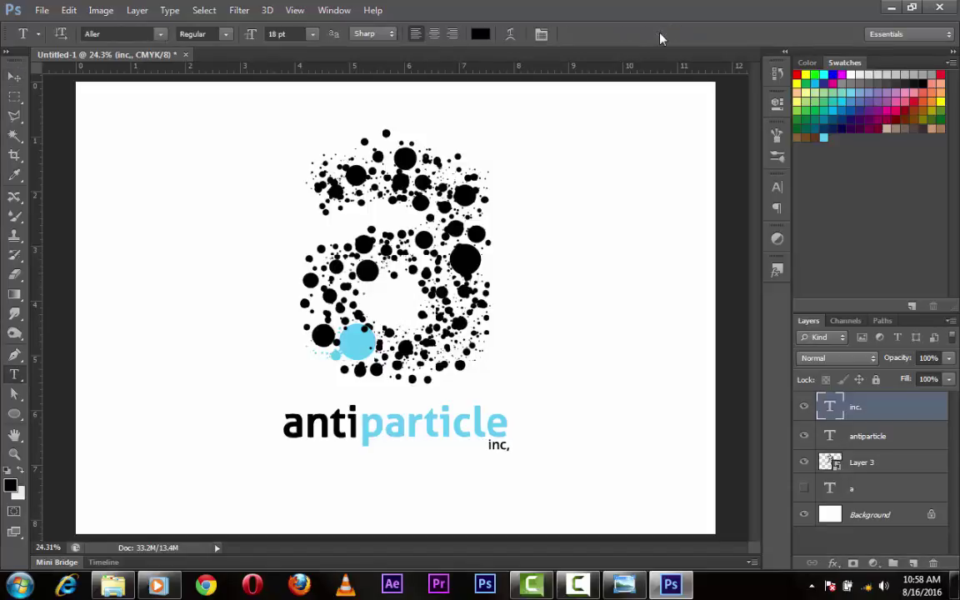
{"action": "left_click", "coordinate": [504, 445]}
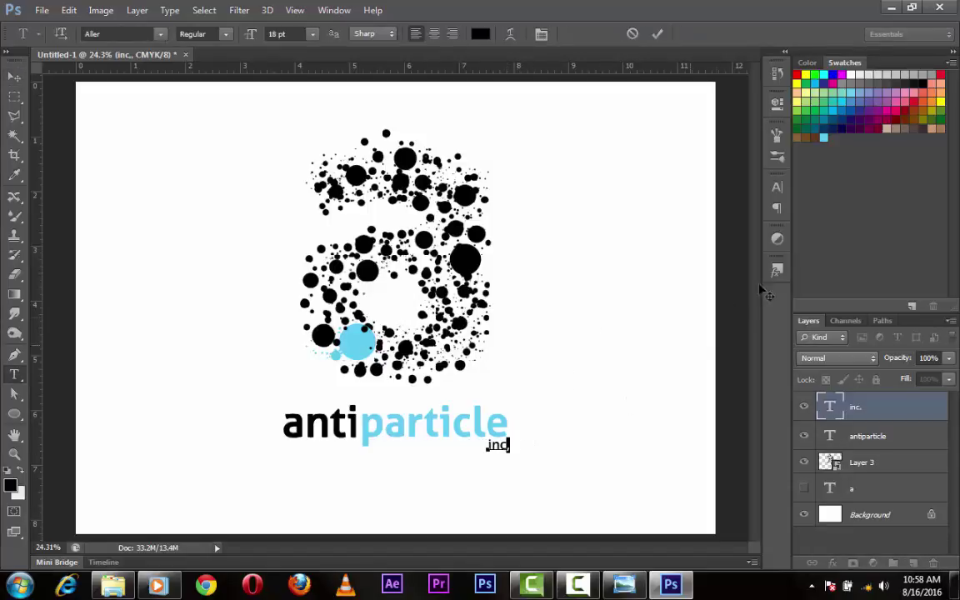
{"action": "left_click", "coordinate": [778, 188]}
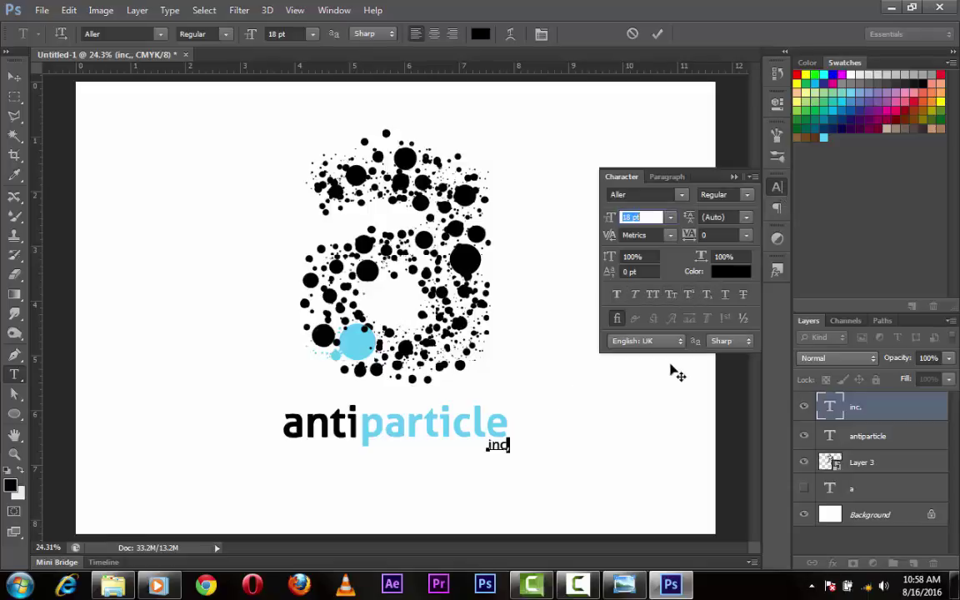
{"action": "left_click", "coordinate": [734, 177]}
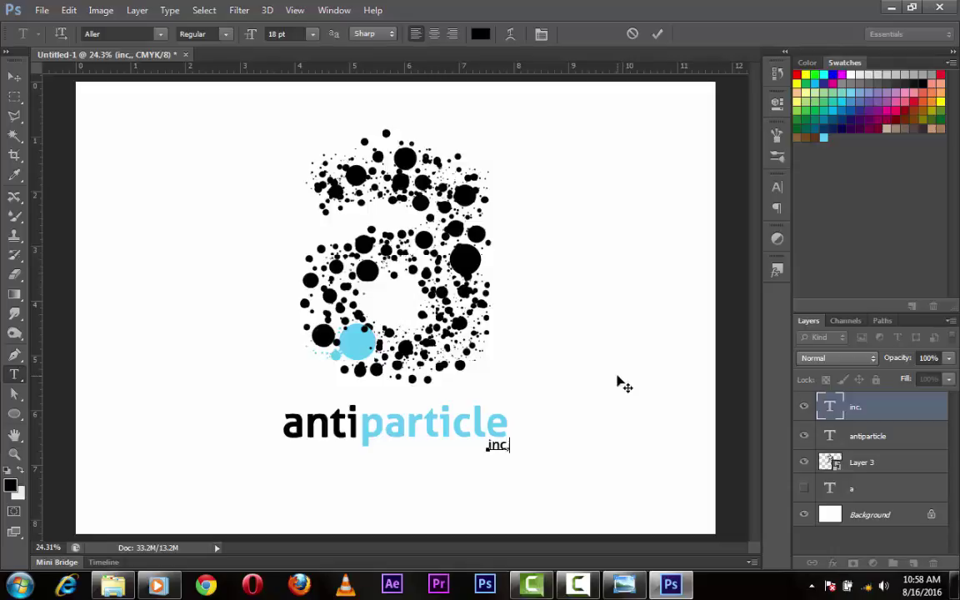
{"action": "left_click", "coordinate": [658, 34]}
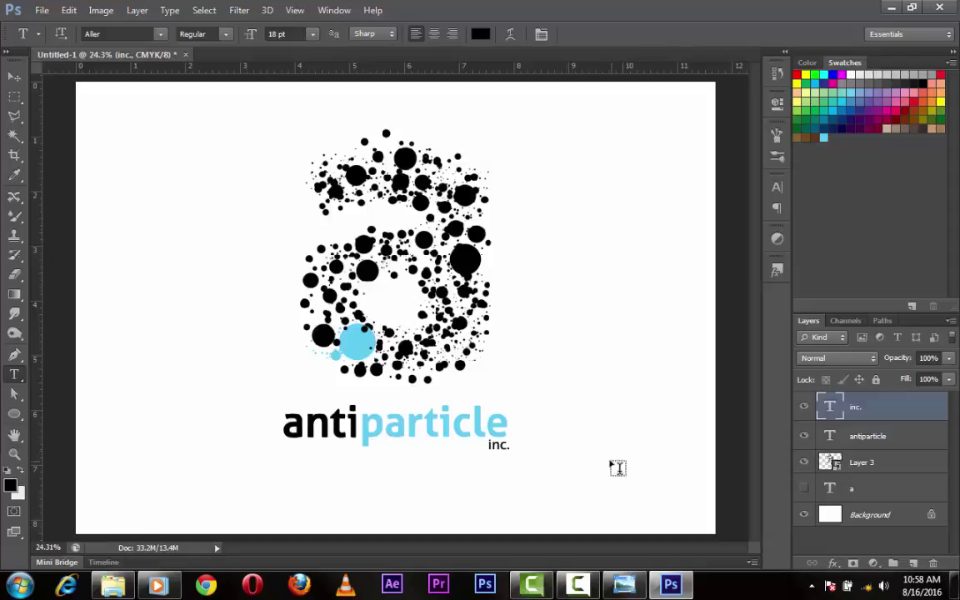
Drag 'inc.' up next to 'particle' and fine-tune it with arrow-key nudges.
{"action": "key", "text": "v"}
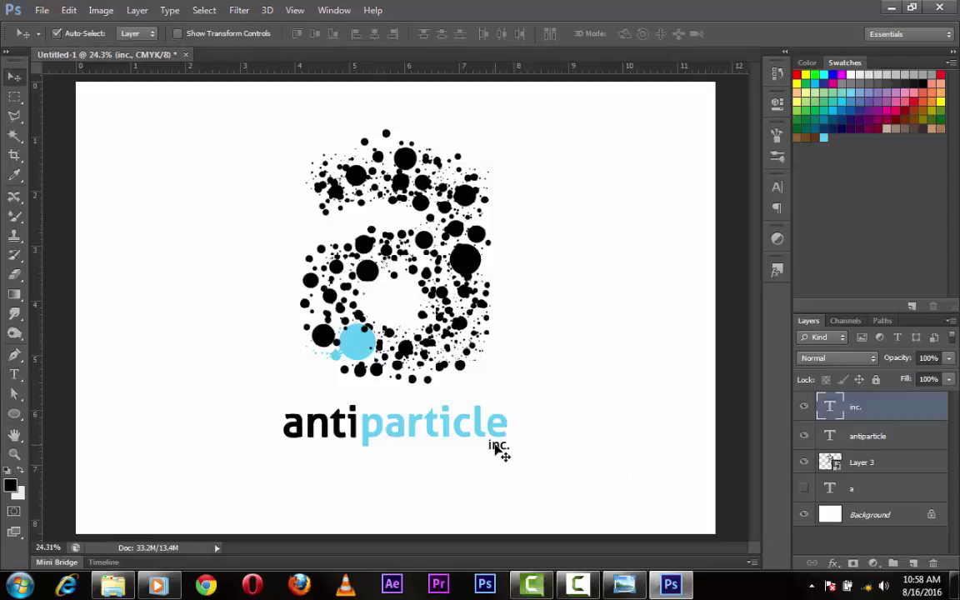
{"action": "left_click_drag", "start_coordinate": [497, 454], "coordinate": [514, 438]}
{"action": "key", "text": "shift+Up"}
{"action": "key", "text": "shift+Up"}
{"action": "key", "text": "shift+Right"}
{"action": "key", "text": "Up"}
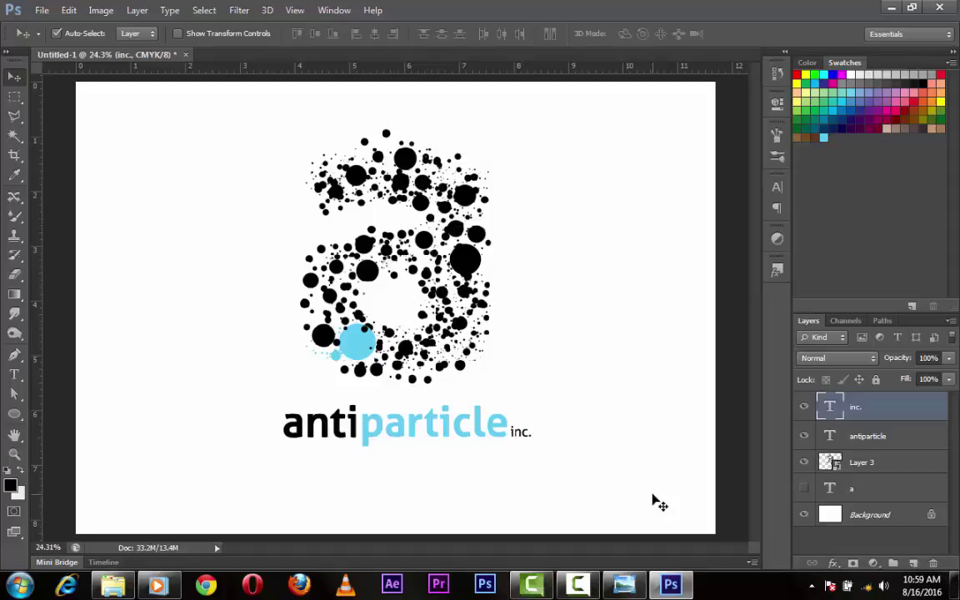
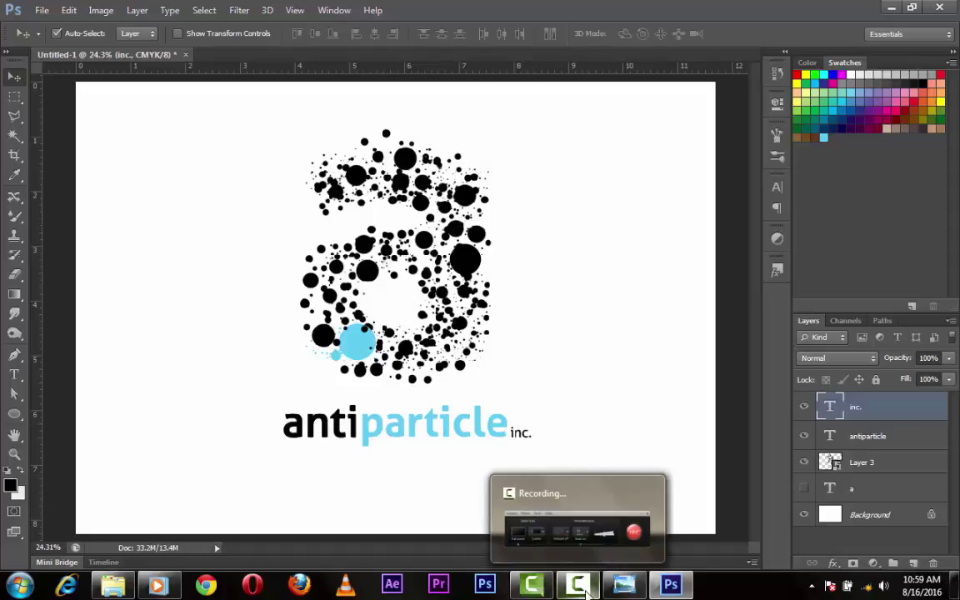
Drag and nudge the inc. text down and left toward 'particle'.
{"action": "mouse_move", "coordinate": [516, 429]}
{"action": "left_mouse_down"}
{"action": "mouse_move", "coordinate": [448, 446]}
{"action": "mouse_move", "coordinate": [385, 446]}
{"action": "mouse_move", "coordinate": [521, 439]}
{"action": "left_mouse_up"}
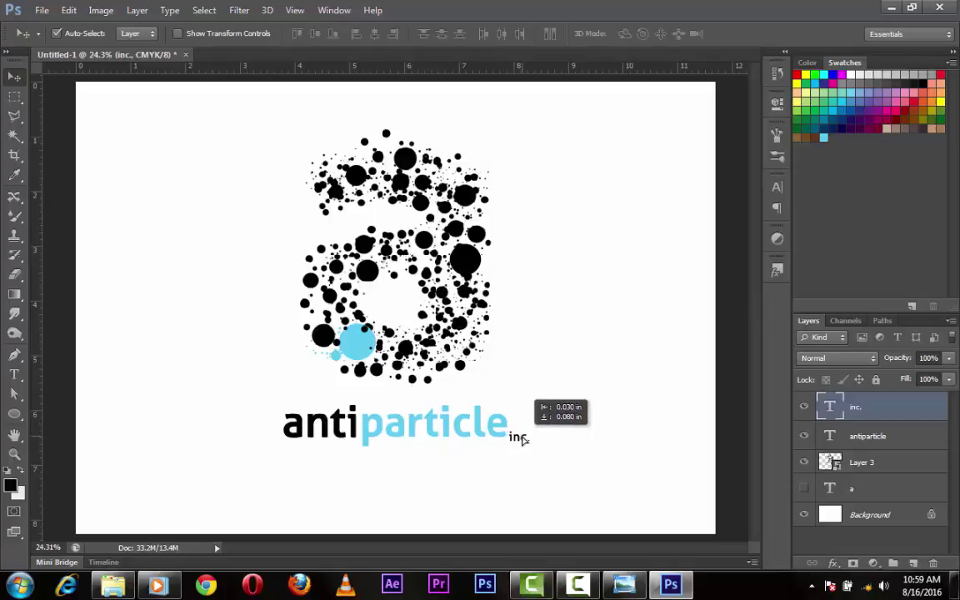
{"action": "left_click_drag", "start_coordinate": [521, 439], "coordinate": [522, 436]}
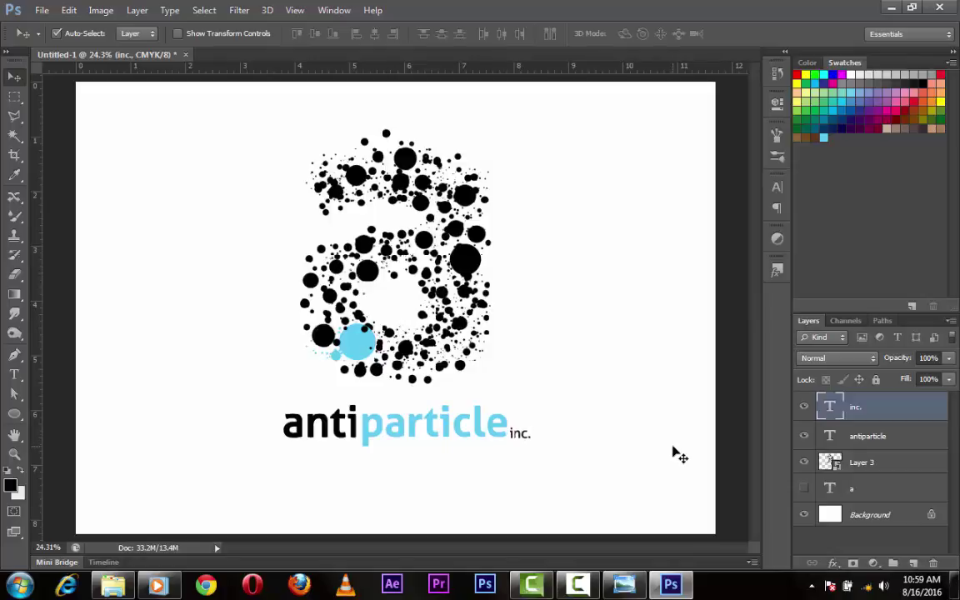
{"action": "key", "text": "shift+Up"}
{"action": "key", "text": "shift+Down"}
{"action": "left_click_drag", "start_coordinate": [530, 439], "coordinate": [525, 449]}
{"action": "key", "text": "shift+Down"}
{"action": "key", "text": "shift+Down"}
{"action": "key", "text": "shift+Left"}
{"action": "key", "text": "shift+Left"}
{"action": "key", "text": "shift+Left"}
{"action": "key", "text": "shift+Down"}
{"action": "key", "text": "shift+Left"}
{"action": "key", "text": "shift+Left"}
{"action": "key", "text": "shift+Left"}
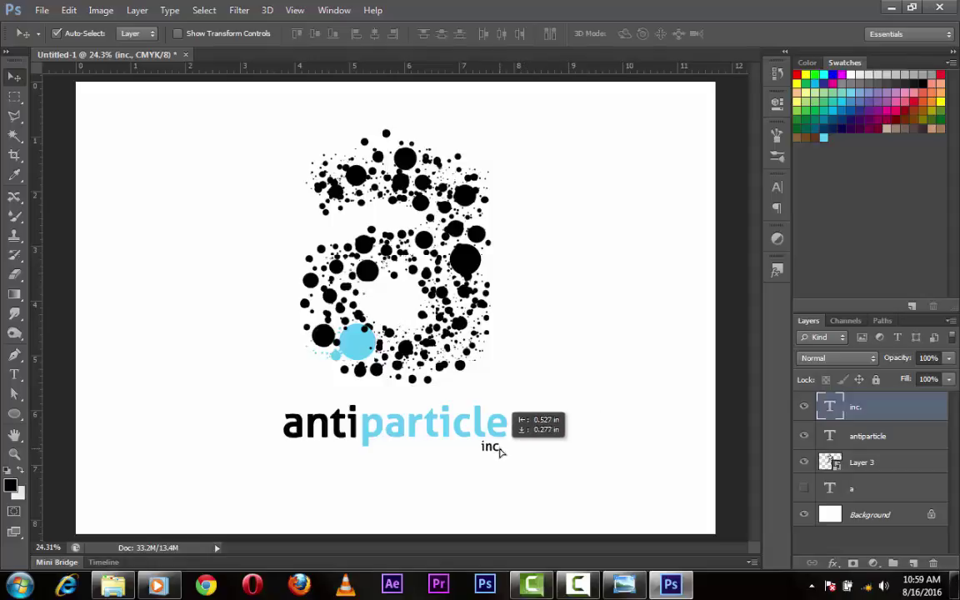
{"action": "key", "text": "shift+Down"}
{"action": "key", "text": "shift+Left"}
{"action": "key", "text": "shift+Left"}
{"action": "key", "text": "shift+Down"}
{"action": "key", "text": "shift+Left"}
{"action": "key", "text": "shift+Left"}
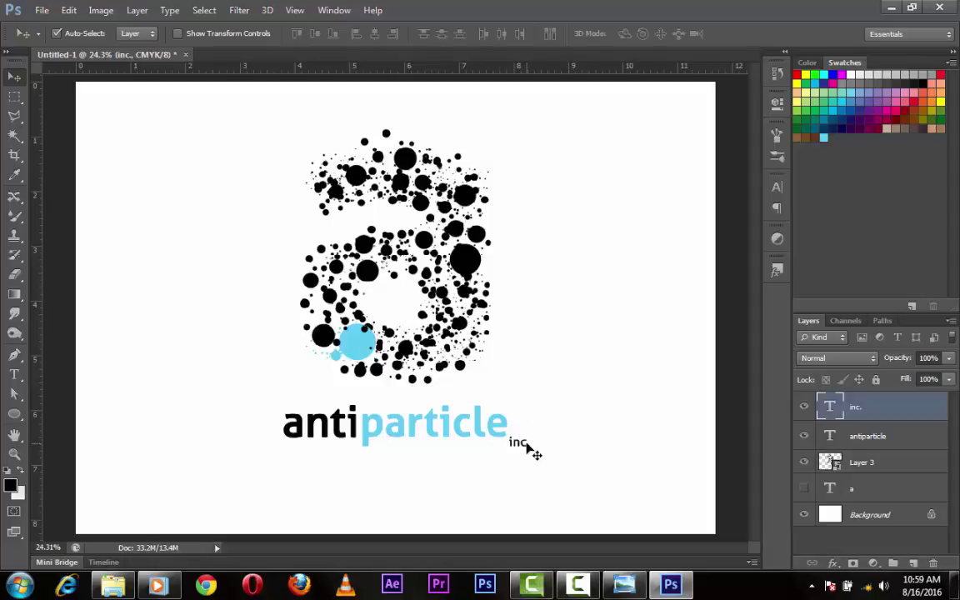
Bring inc. back up to sit on antiparticle's baseline, fine-tuned by a pixel.
{"action": "left_click_drag", "start_coordinate": [526, 449], "coordinate": [538, 440]}
{"action": "key", "text": "shift+Up"}
{"action": "key", "text": "shift+Up"}
{"action": "key", "text": "shift+Up"}
{"action": "key", "text": "shift+Right"}
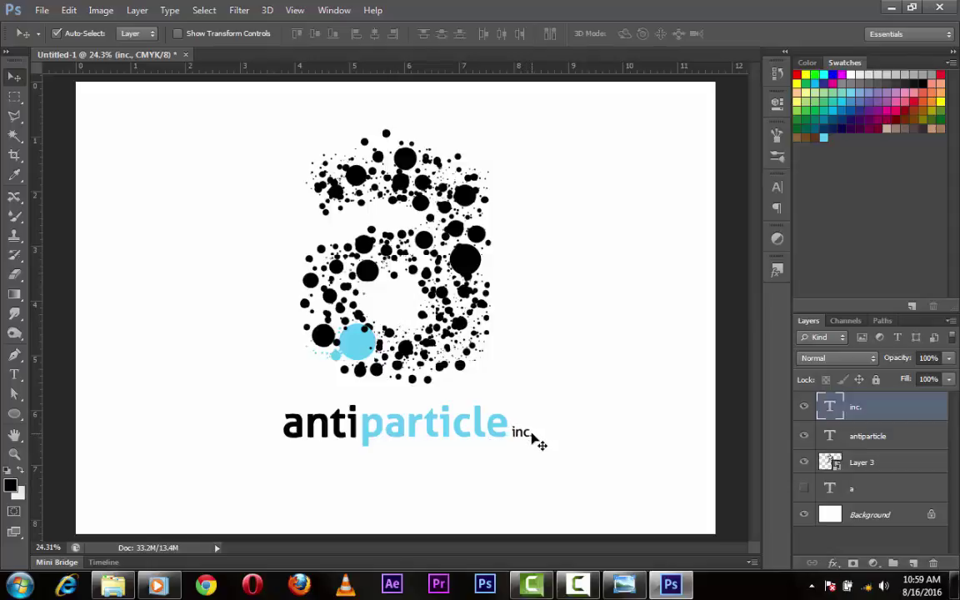
{"action": "key", "text": "Up"}
{"action": "key", "text": "Up"}
{"action": "key", "text": "Up"}
{"action": "key", "text": "Left"}
{"action": "key", "text": "Left"}
{"action": "key", "text": "Left"}
Shift both antiparticle and inc. text layers left to centre the wordmark, then deselect.
{"action": "left_click_drag", "start_coordinate": [545, 483], "coordinate": [280, 428]}
{"action": "key", "text": "shift+Left"}
{"action": "key", "text": "shift+Left"}
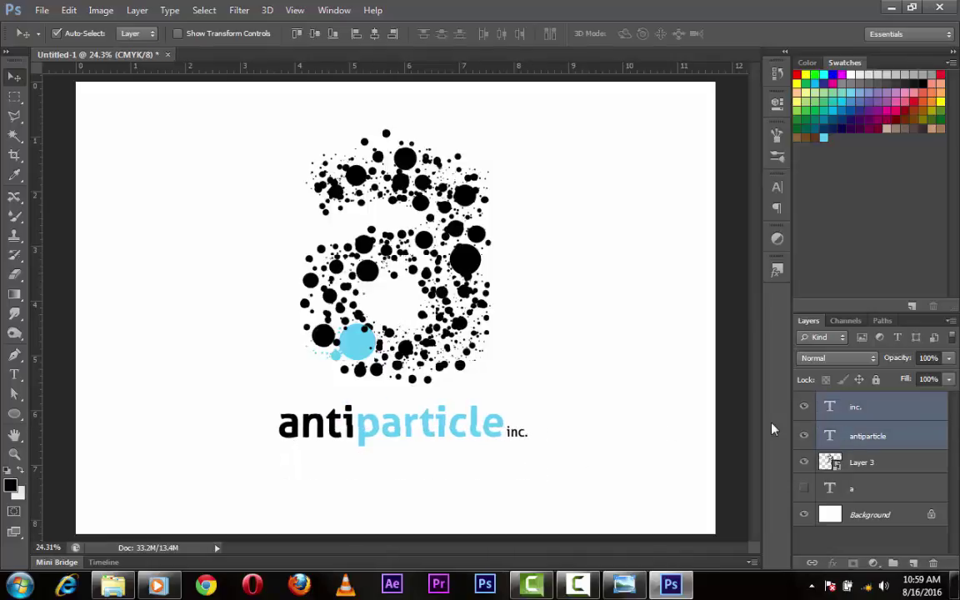
{"action": "key", "text": "shift+Left"}
{"action": "key", "text": "shift+Right"}
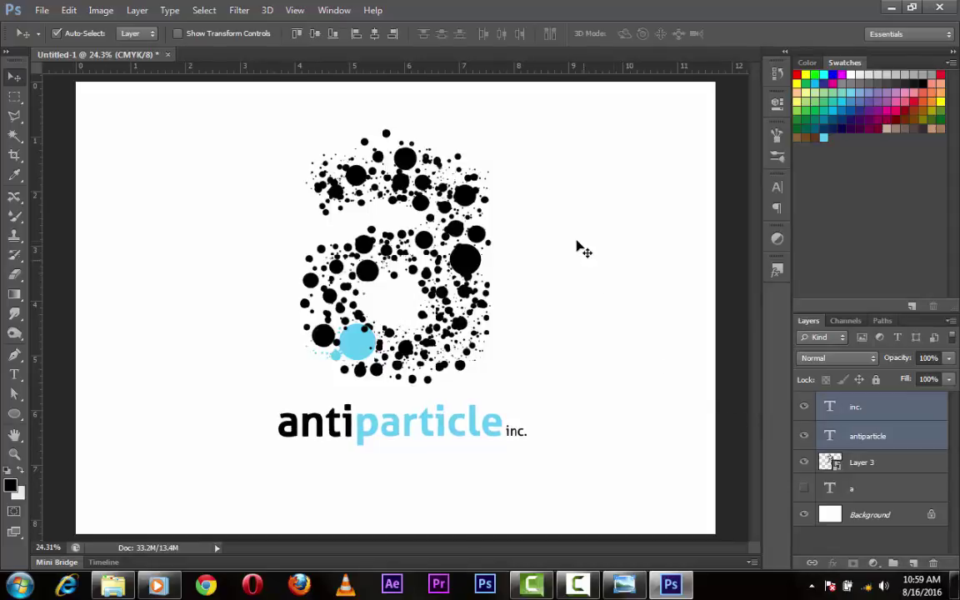
{"action": "left_click", "coordinate": [578, 246]}
Draw a small black TM custom shape at the dot logo's top-right corner.
{"action": "left_click_drag", "start_coordinate": [15, 414], "coordinate": [79, 439]}
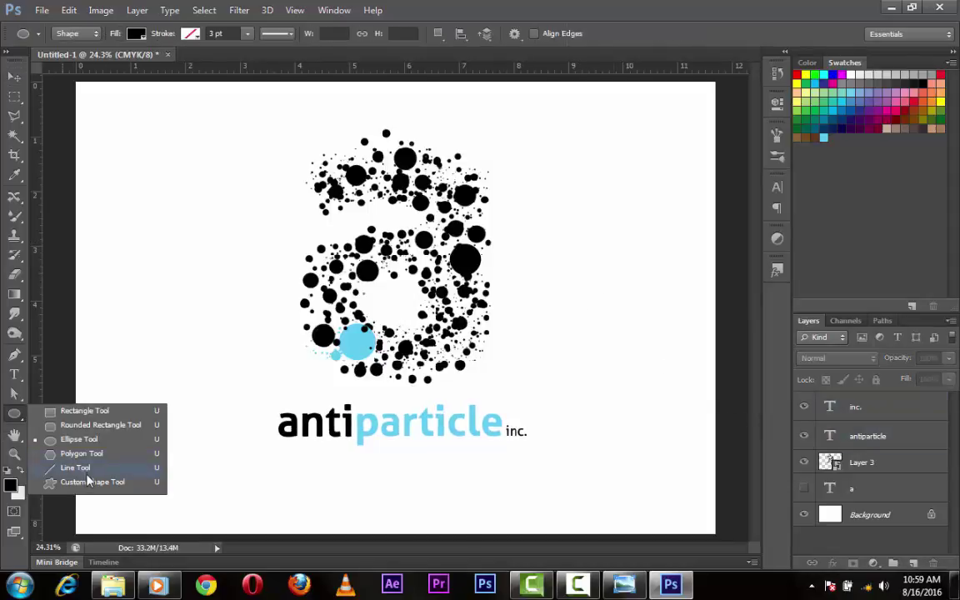
{"action": "key", "text": "shift+u"}
{"action": "key", "text": "shift+u"}
{"action": "key", "text": "shift+u"}
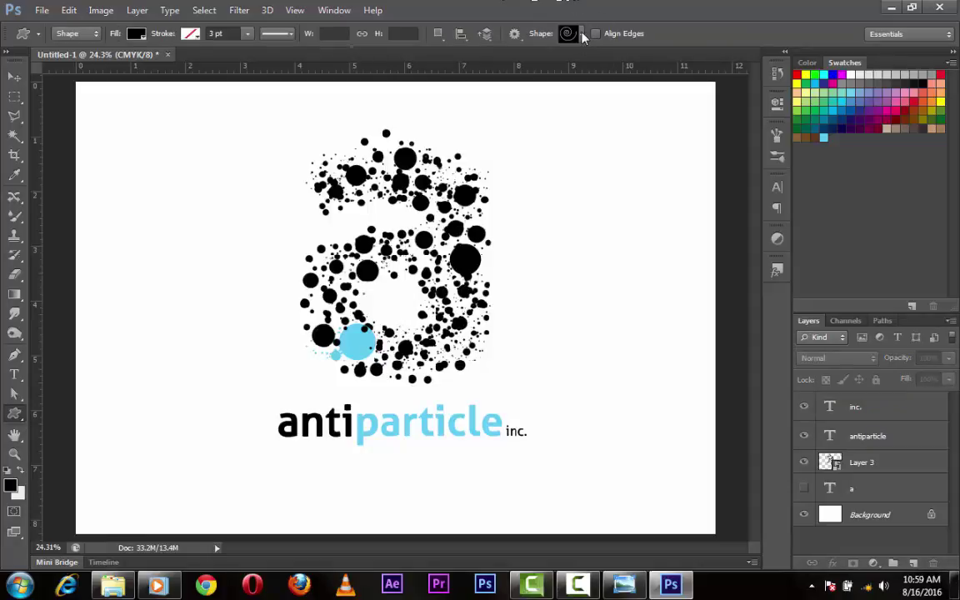
{"action": "left_click", "coordinate": [582, 34]}
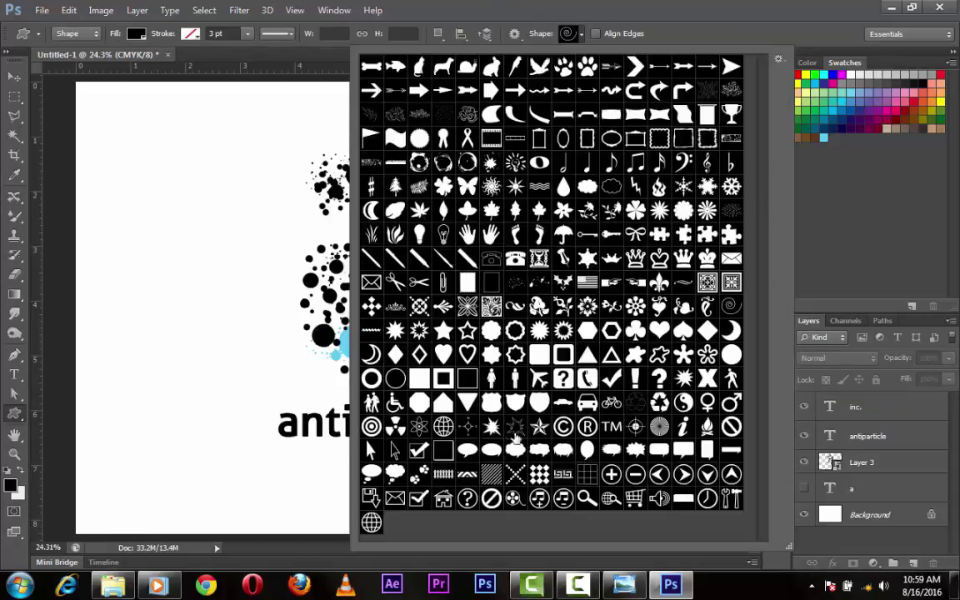
{"action": "left_click", "coordinate": [610, 426]}
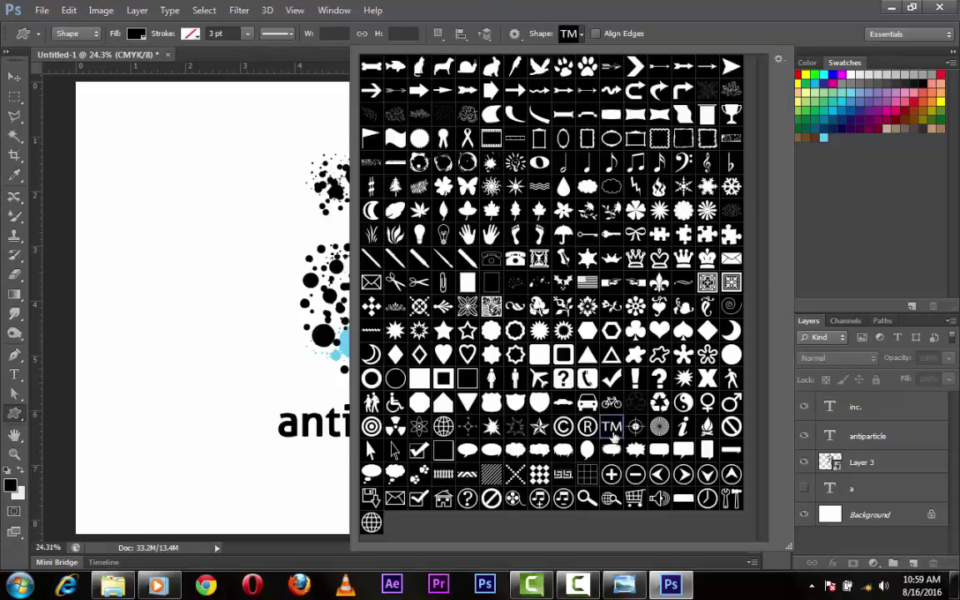
{"action": "left_click", "coordinate": [584, 35]}
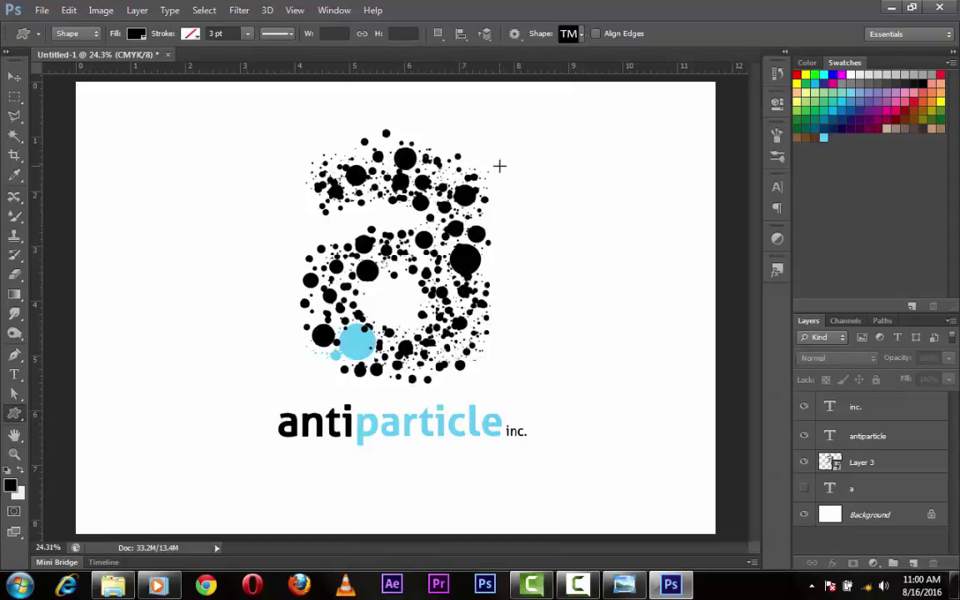
{"action": "mouse_move", "coordinate": [499, 165]}
{"action": "left_mouse_down"}
{"action": "mouse_move", "coordinate": [540, 195]}
{"action": "mouse_move", "coordinate": [510, 184]}
{"action": "left_mouse_up"}
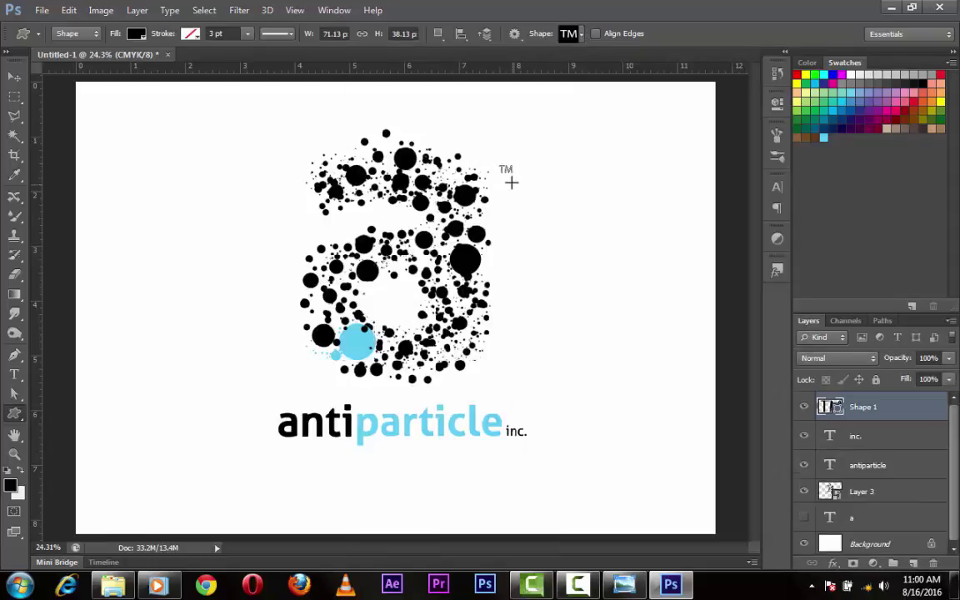
{"action": "right_click", "coordinate": [808, 405]}
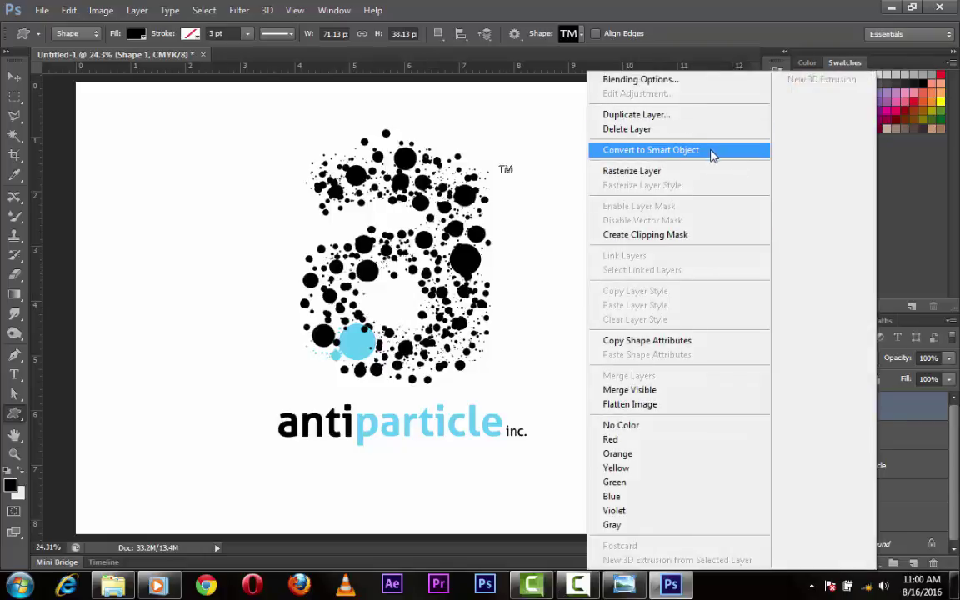
Convert the TM shape layer to a smart object and scale it to 90%.
{"action": "left_click", "coordinate": [712, 151]}
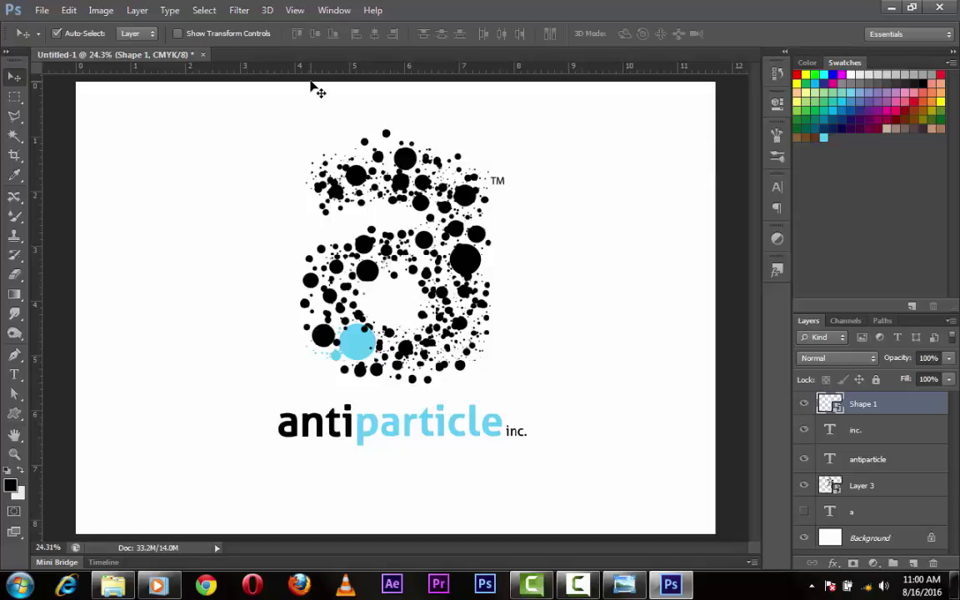
{"action": "key", "text": "ctrl+t"}
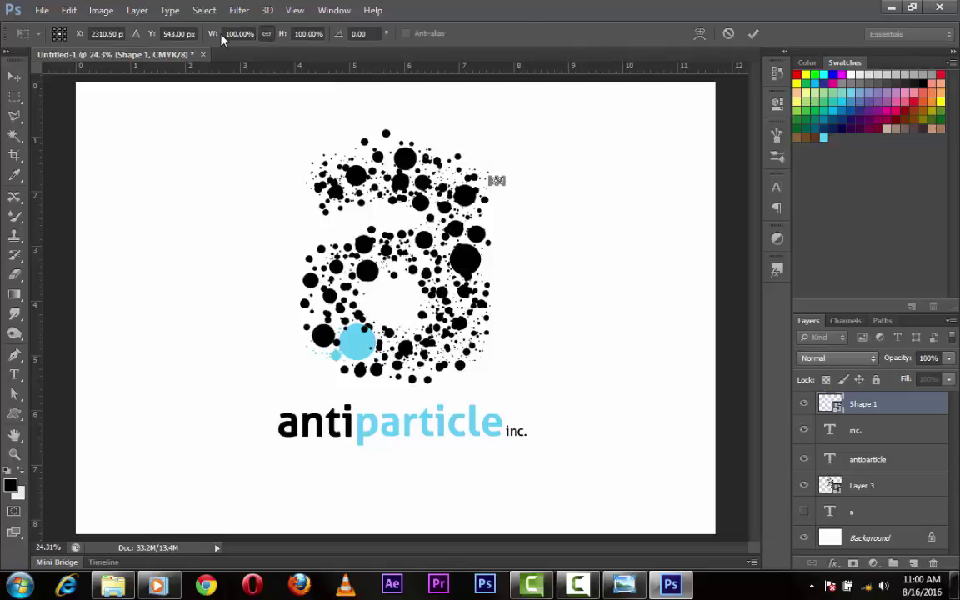
{"action": "left_click_drag", "start_coordinate": [210, 36], "coordinate": [201, 48]}
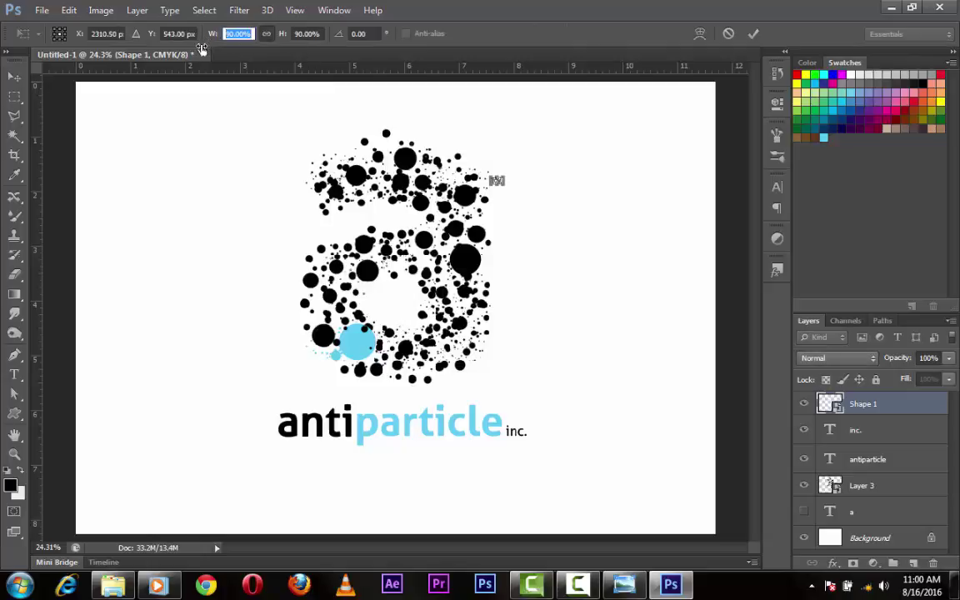
{"action": "left_click", "coordinate": [752, 33]}
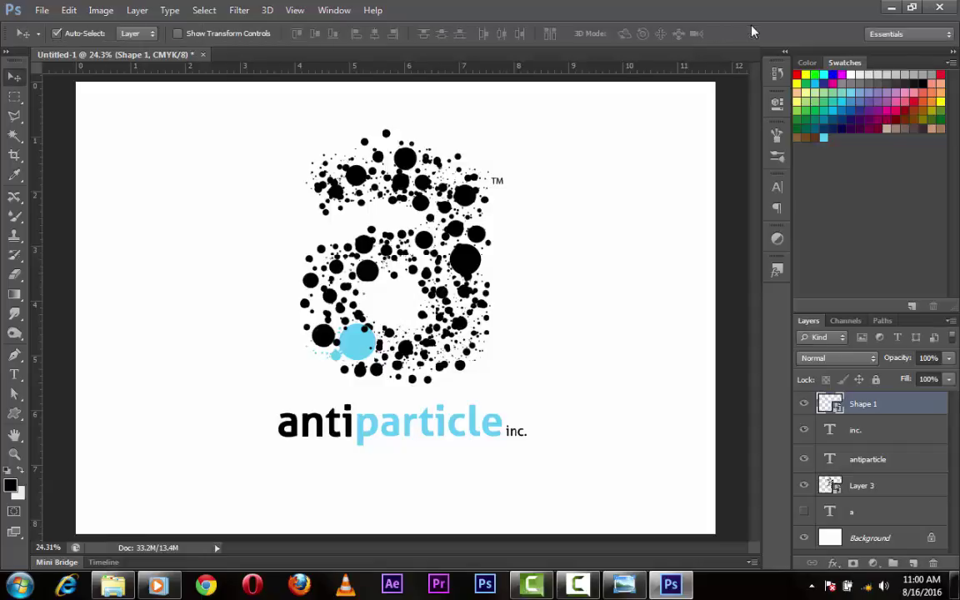
{"action": "key", "text": "ctrl+plus"}
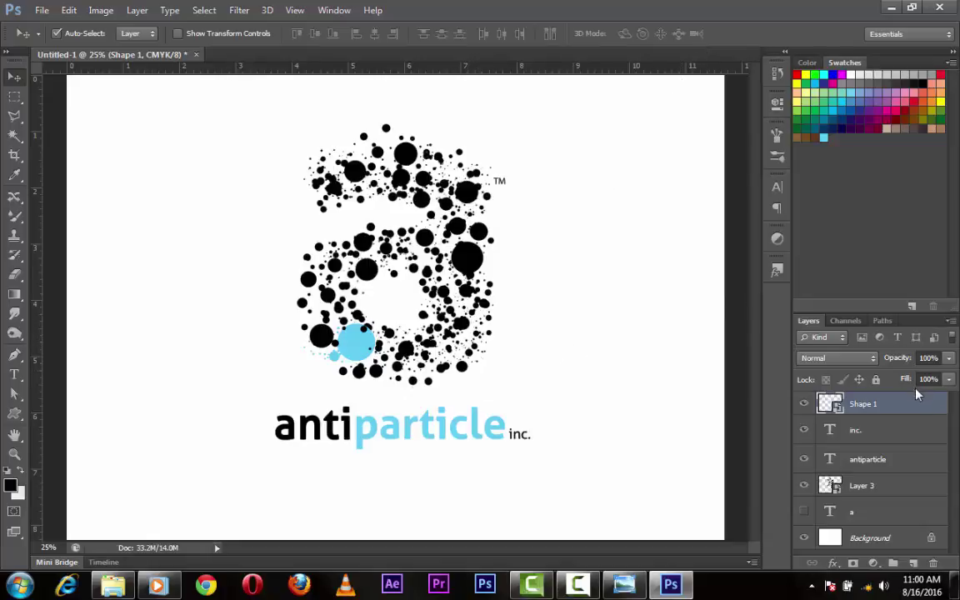
Group the four logo layers, convert the group to a smart object, and centre it on the canvas.
{"action": "key", "text": "ctrl+minus"}
{"action": "key", "text": "ctrl+minus"}
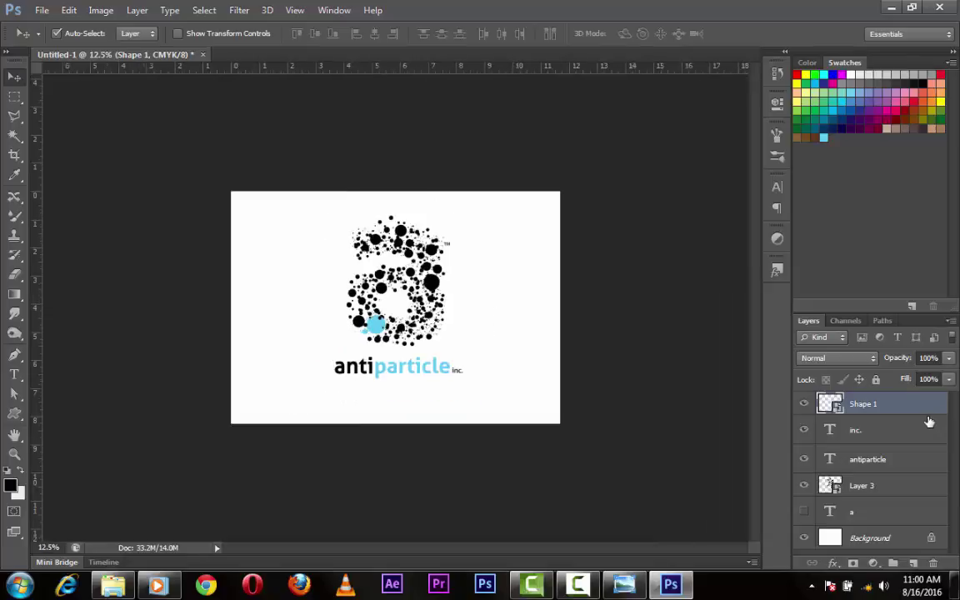
{"action": "key", "text": "ctrl+plus"}
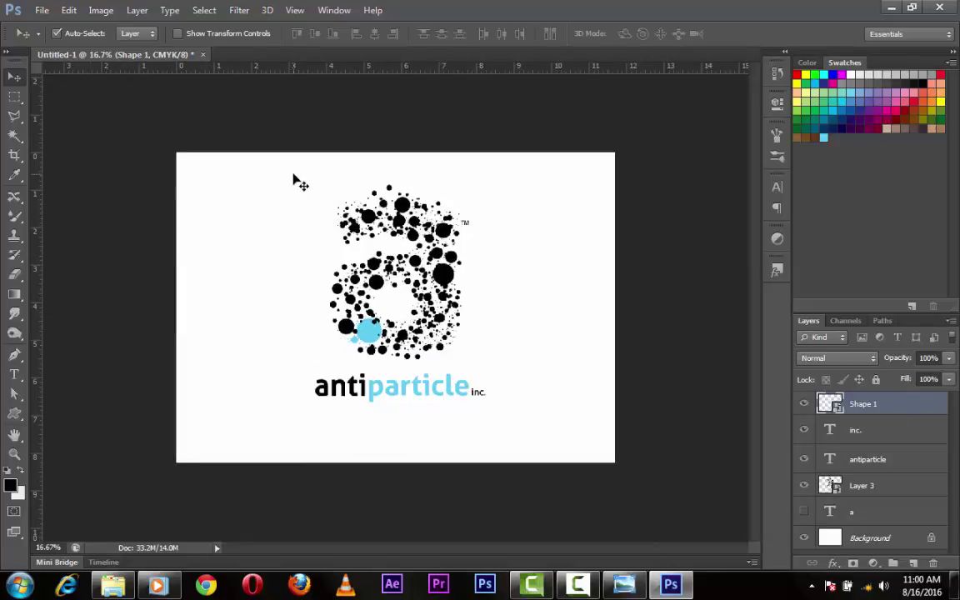
{"action": "left_click_drag", "start_coordinate": [295, 179], "coordinate": [533, 358]}
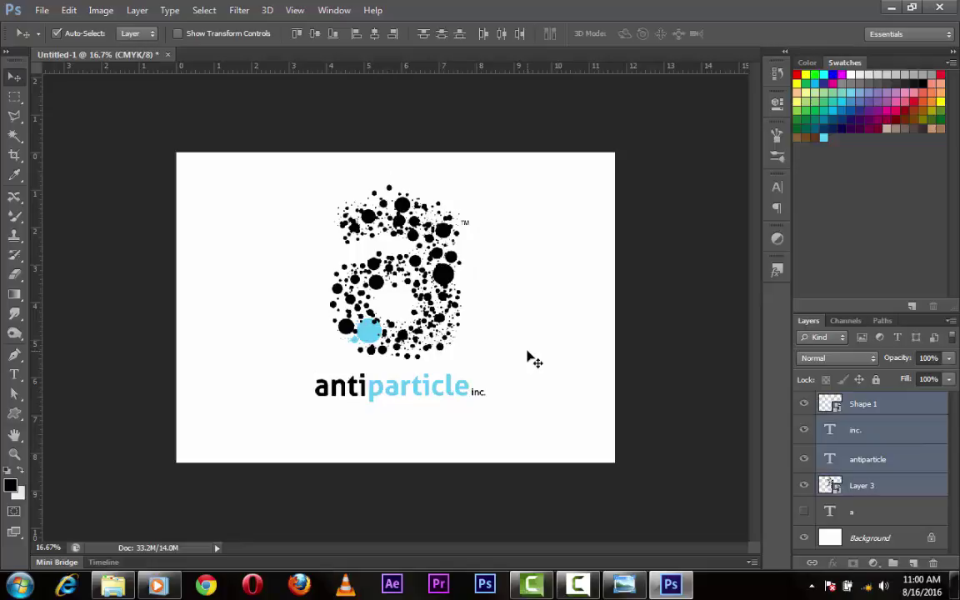
{"action": "key", "text": "ctrl+g"}
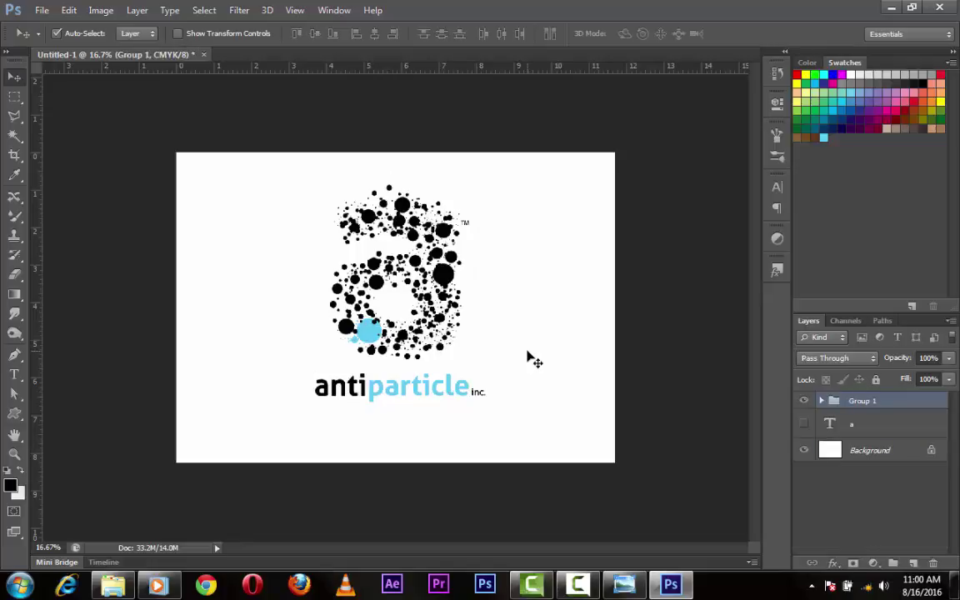
{"action": "right_click", "coordinate": [913, 406]}
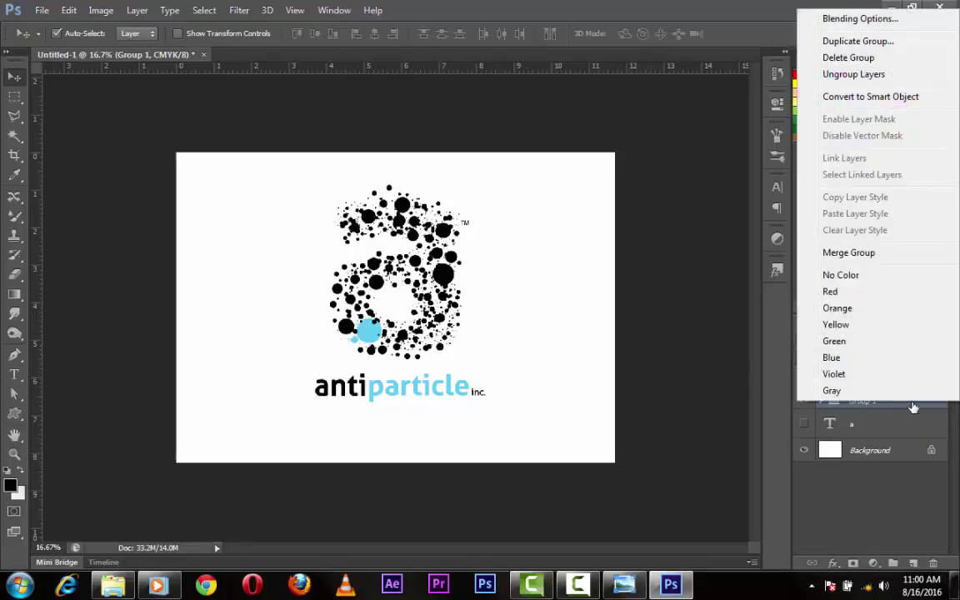
{"action": "left_click", "coordinate": [833, 97]}
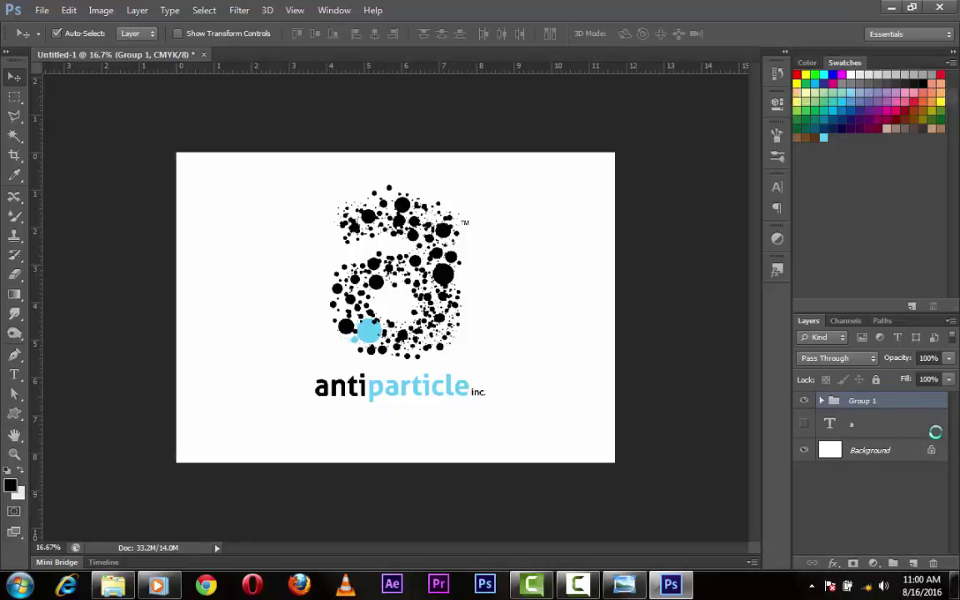
{"action": "left_click", "coordinate": [374, 33]}
{"action": "left_click", "coordinate": [314, 33]}
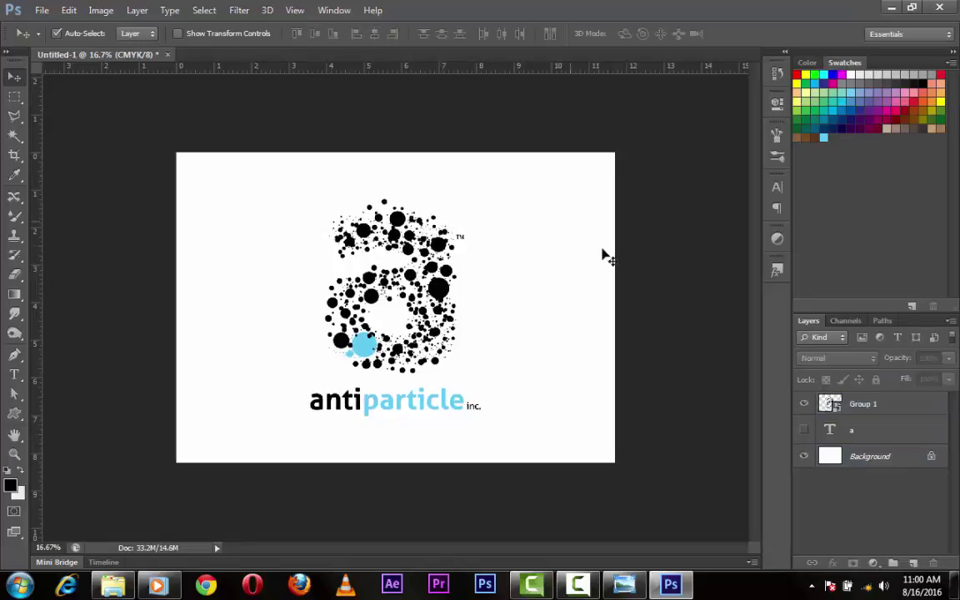
Add an empty Layer 1 above Background and delete the hidden 'a' text layer.
{"action": "left_click", "coordinate": [867, 455]}
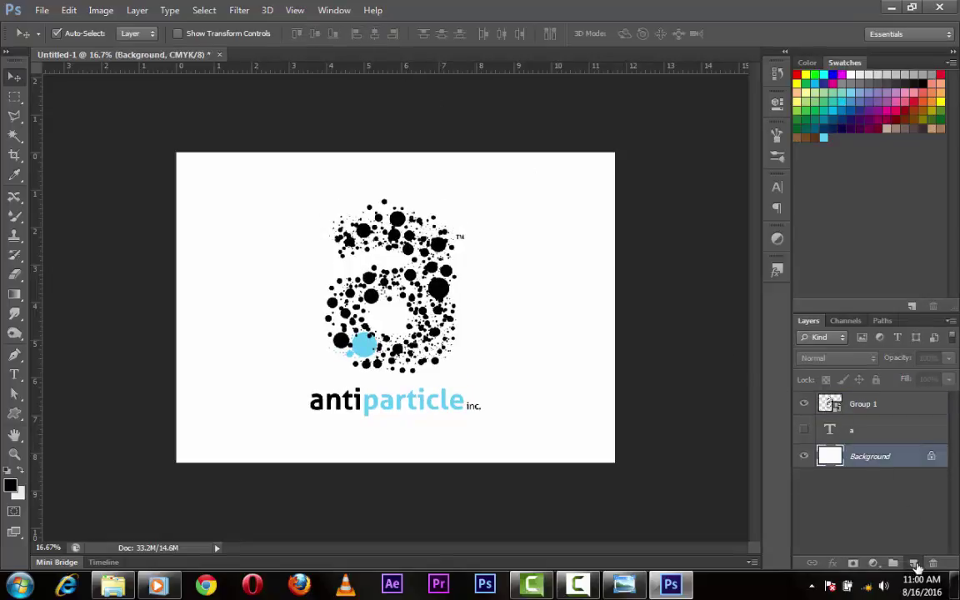
{"action": "left_click", "coordinate": [913, 563]}
{"action": "left_click", "coordinate": [883, 430]}
{"action": "left_click", "coordinate": [804, 430]}
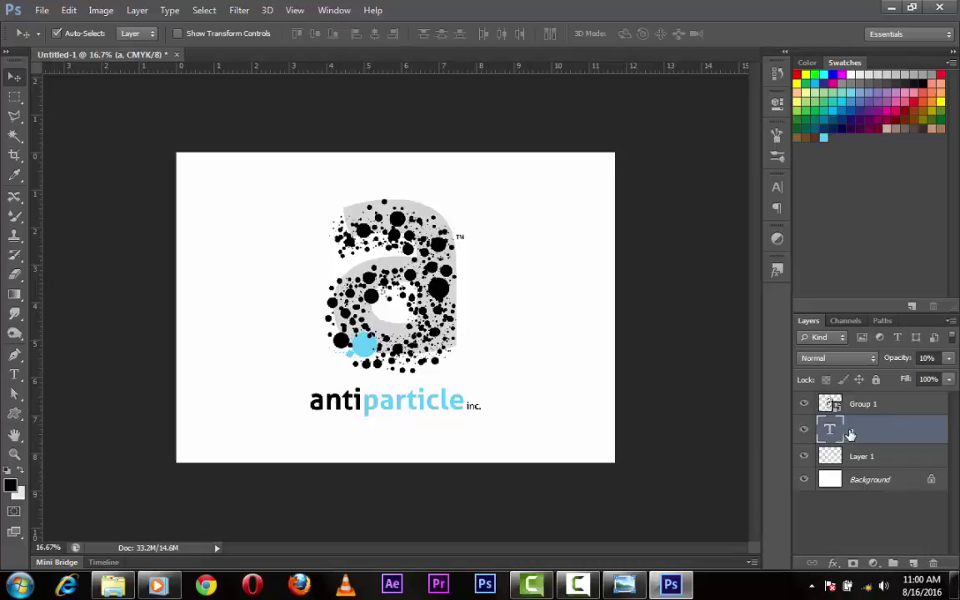
{"action": "key", "text": "Delete"}
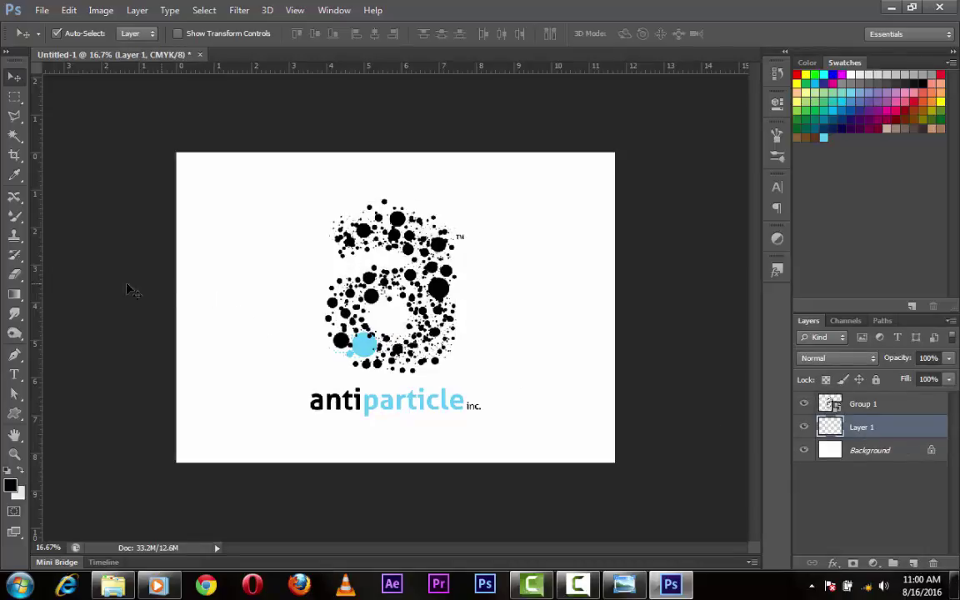
Fill Layer 1 with a reversed foreground-to-transparent radial gradient from the logo's centre.
{"action": "left_click", "coordinate": [14, 293]}
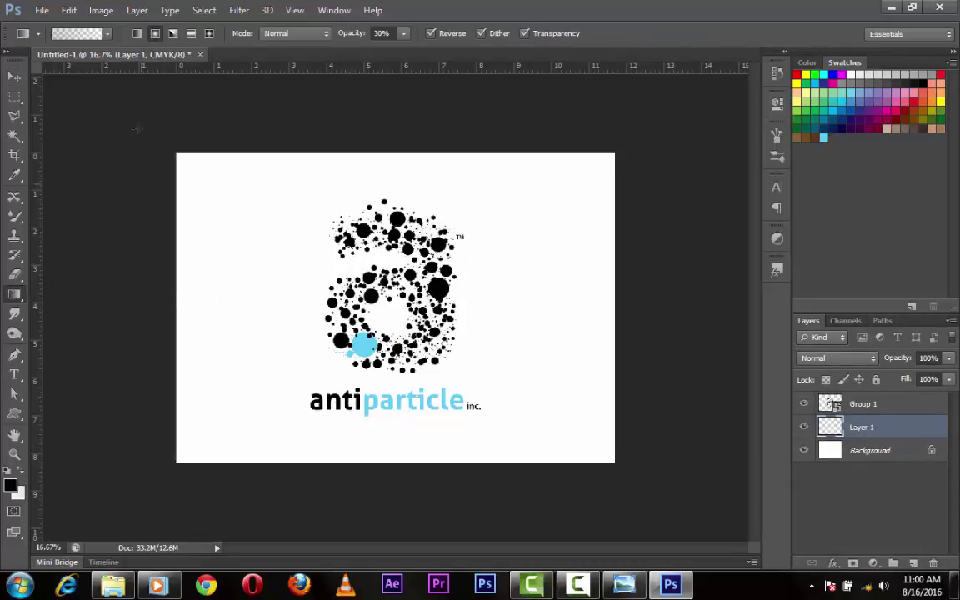
{"action": "left_click", "coordinate": [71, 31]}
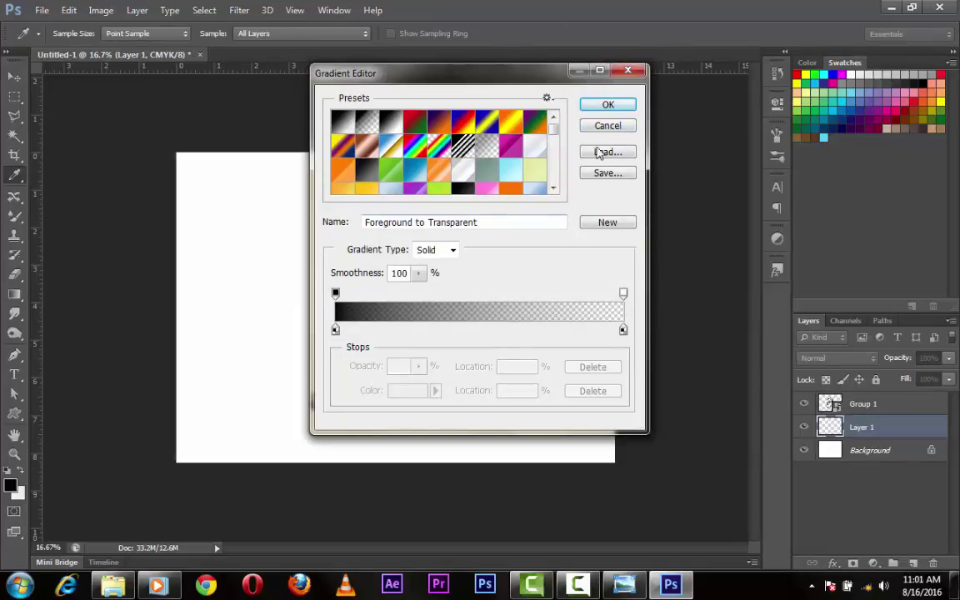
{"action": "left_click", "coordinate": [608, 104]}
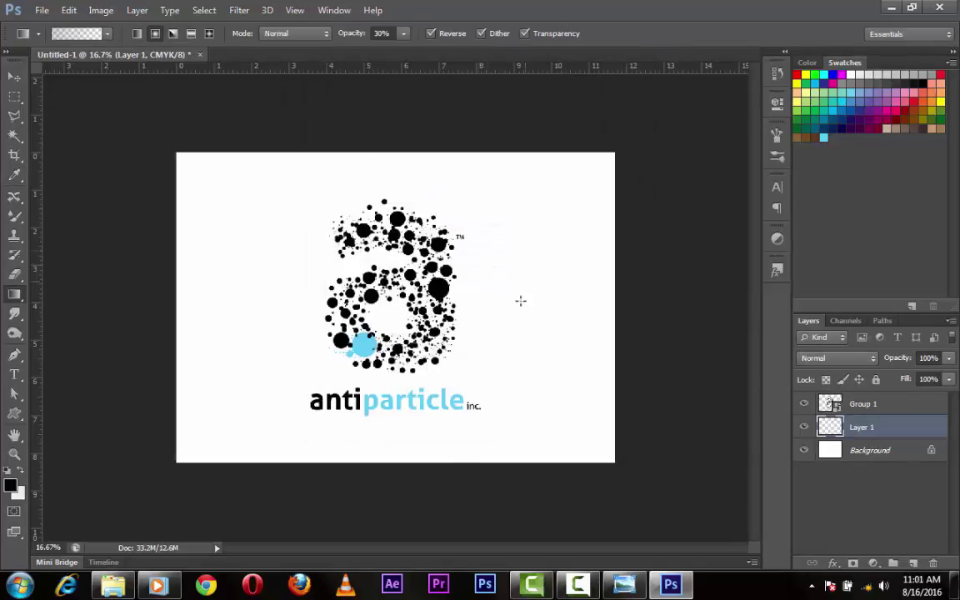
{"action": "left_click_drag", "start_coordinate": [391, 314], "coordinate": [688, 320]}
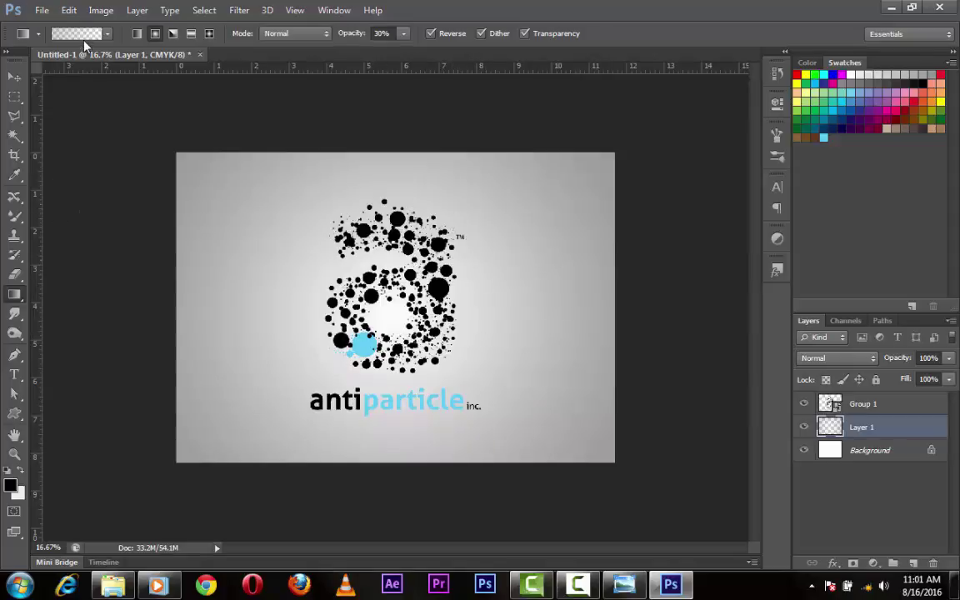
On new Layer 2, draw a radial gradient from the logo's sampled light blue to transparent.
{"action": "key", "text": "ctrl+shift+alt+n"}
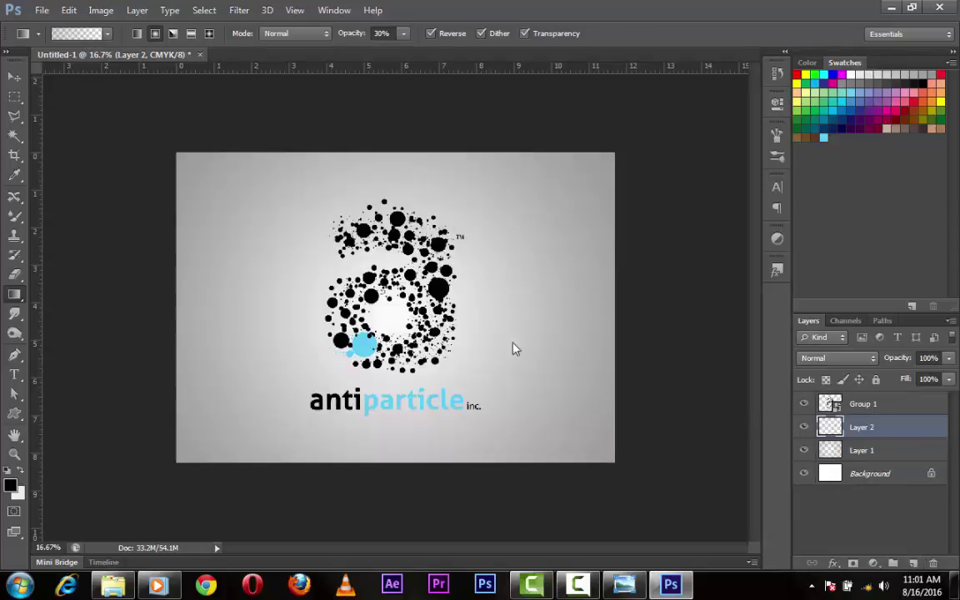
{"action": "left_click", "coordinate": [90, 32]}
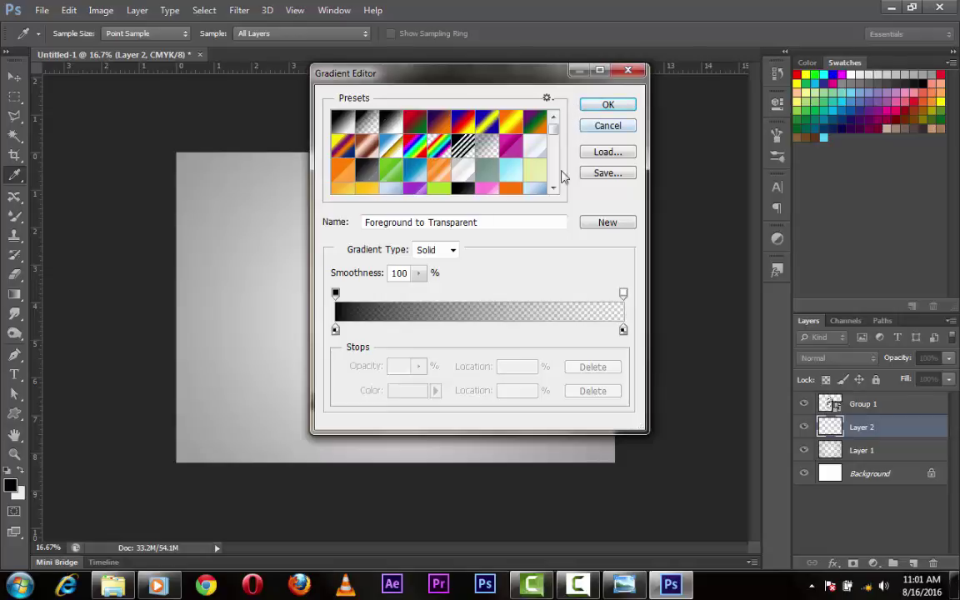
{"action": "left_click_drag", "start_coordinate": [505, 73], "coordinate": [647, 77]}
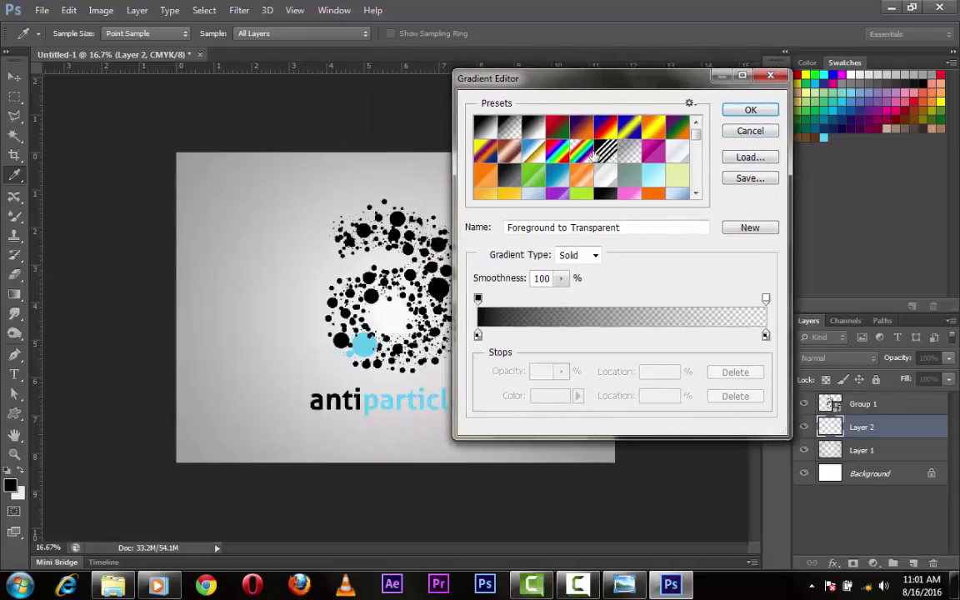
{"action": "double_click", "coordinate": [477, 335]}
{"action": "left_click", "coordinate": [364, 344]}
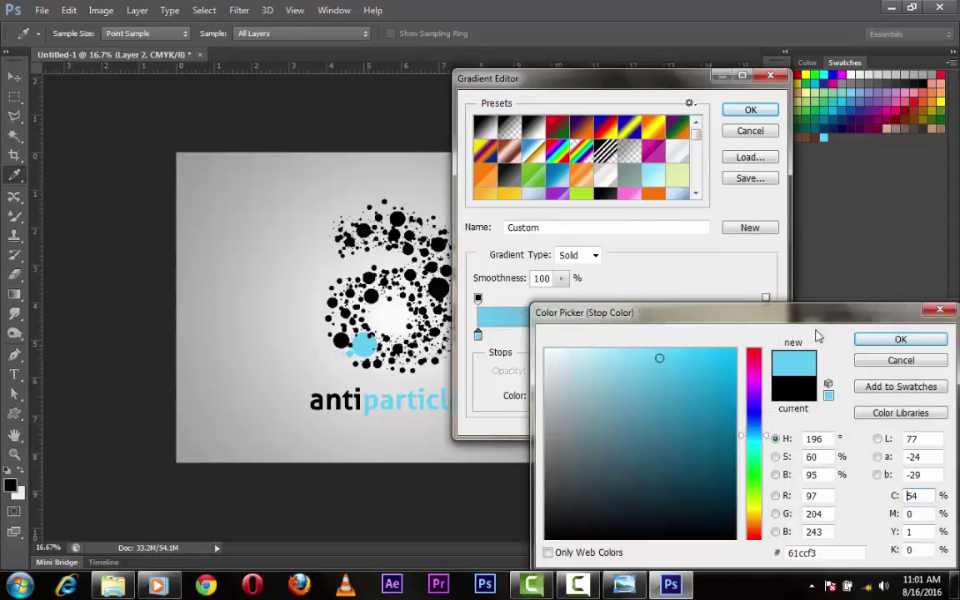
{"action": "left_click", "coordinate": [916, 341]}
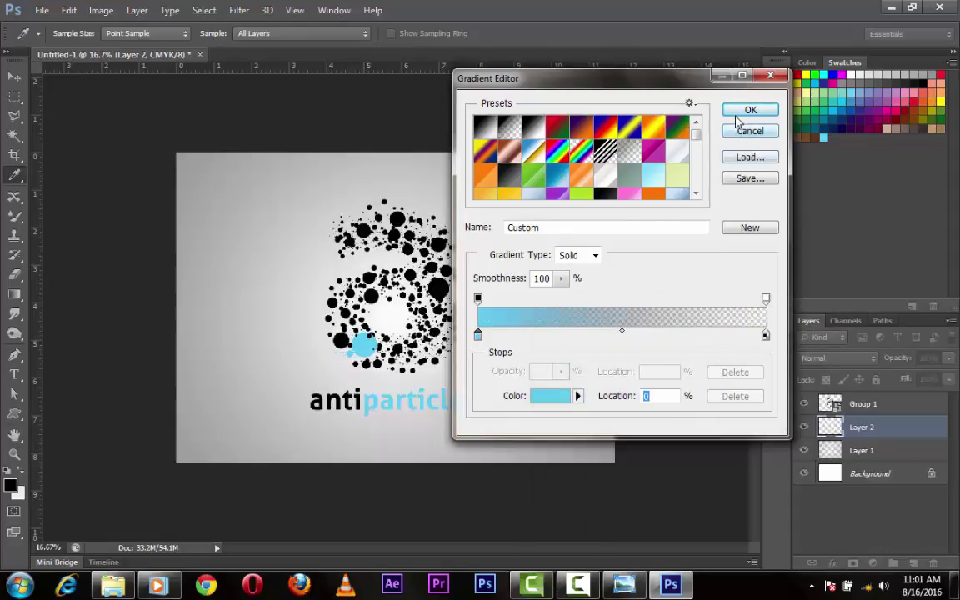
{"action": "left_click", "coordinate": [748, 110]}
{"action": "left_click_drag", "start_coordinate": [387, 309], "coordinate": [386, 151]}
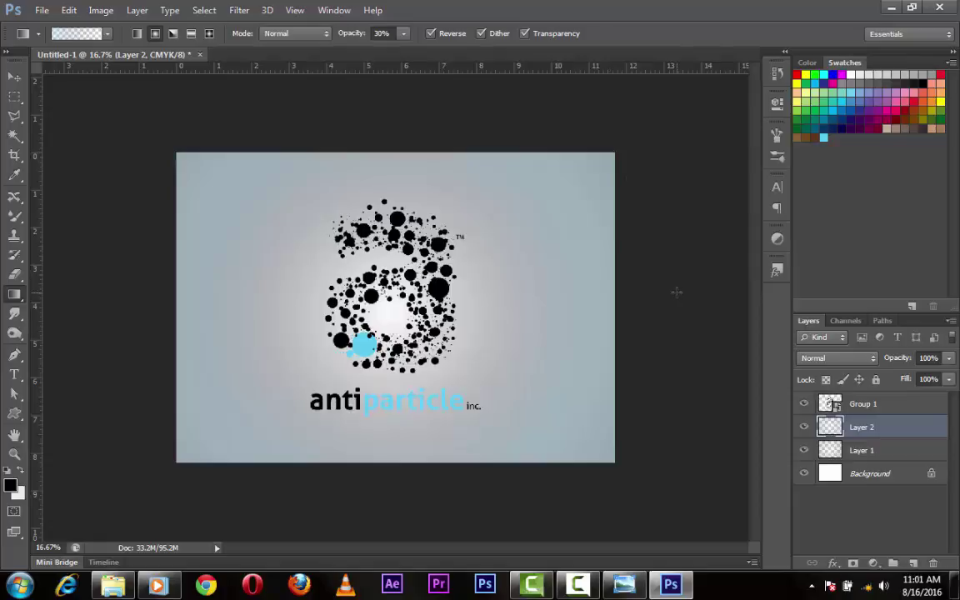
Fade Layer 2's blue gradient to 30% opacity.
{"action": "key", "text": "v"}
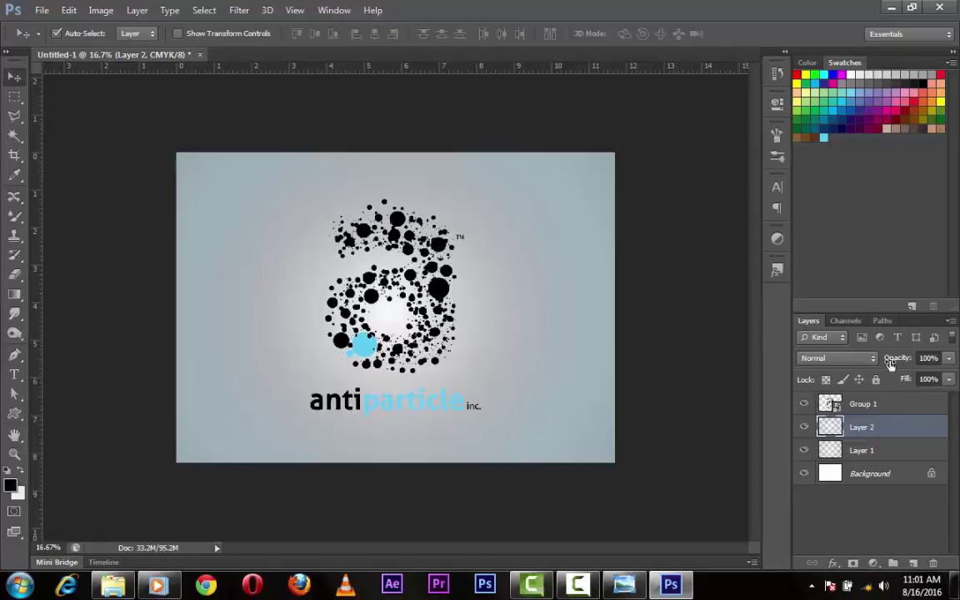
{"action": "left_click_drag", "start_coordinate": [883, 364], "coordinate": [852, 367]}
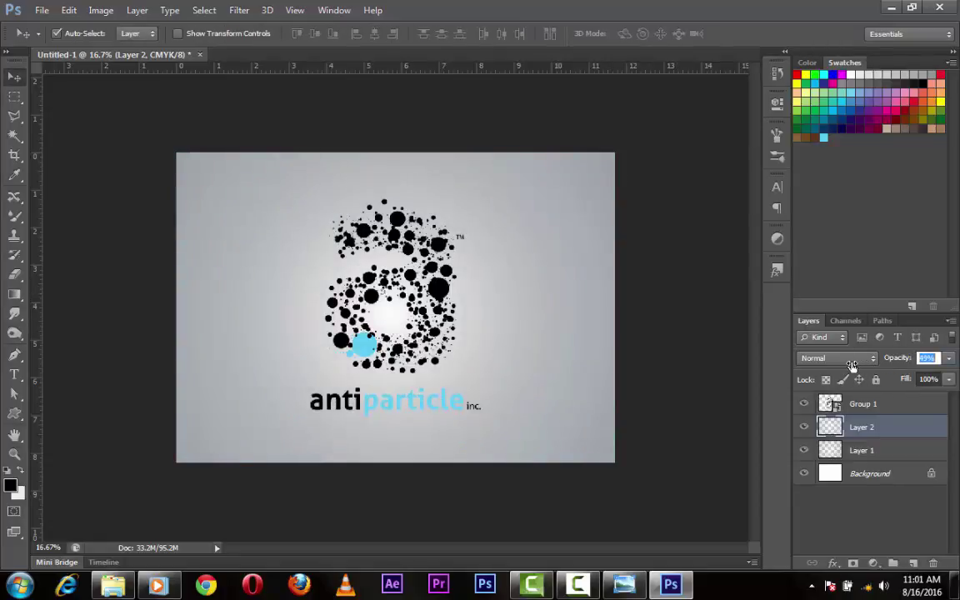
{"action": "left_click_drag", "start_coordinate": [851, 365], "coordinate": [841, 366]}
{"action": "key", "text": "3"}
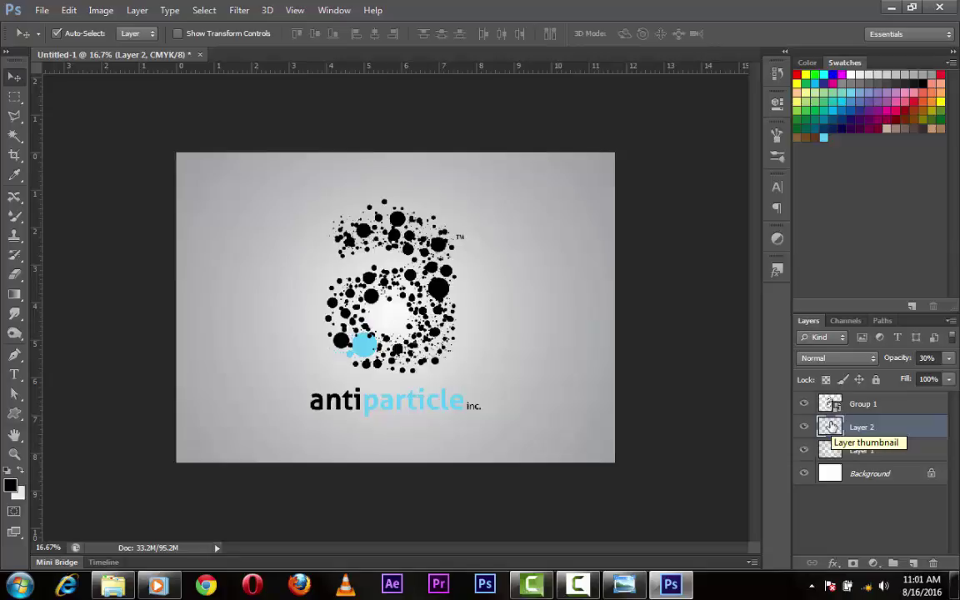
{"action": "key", "text": "ctrl+plus"}
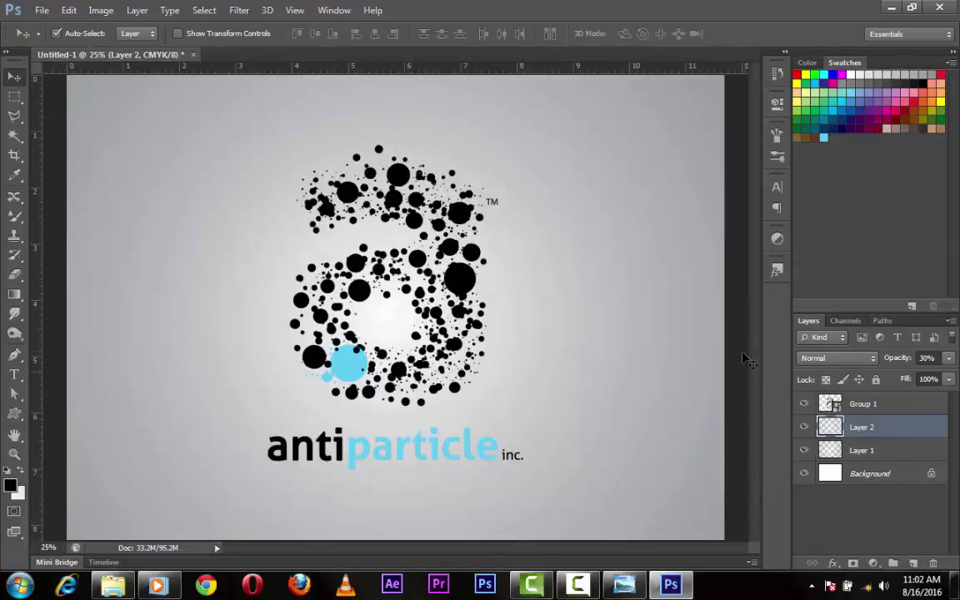
Add a Levels adjustment above Group 1 with the black input raised to 85.
{"action": "left_click", "coordinate": [883, 403]}
{"action": "left_click", "coordinate": [871, 564]}
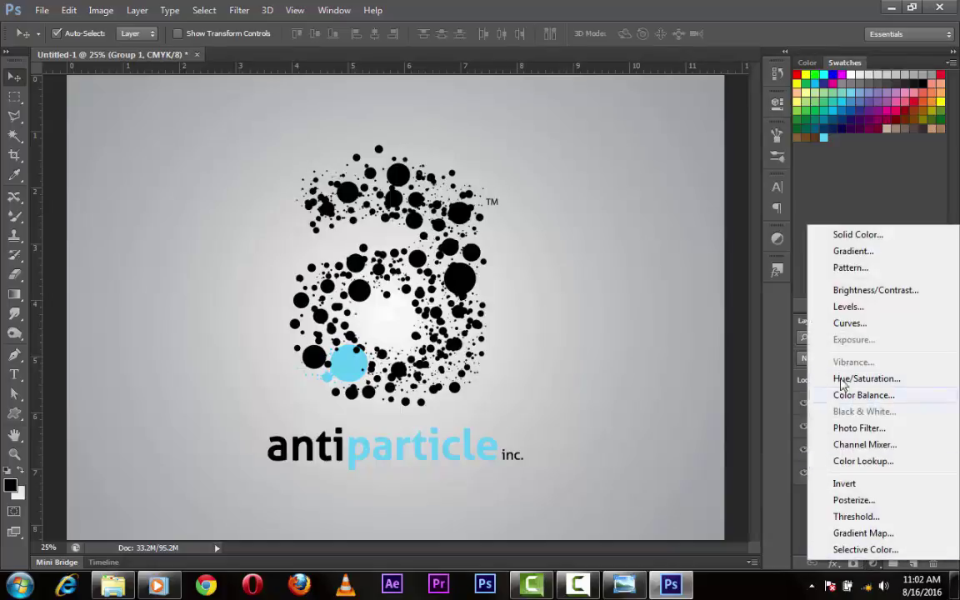
{"action": "left_click", "coordinate": [736, 295]}
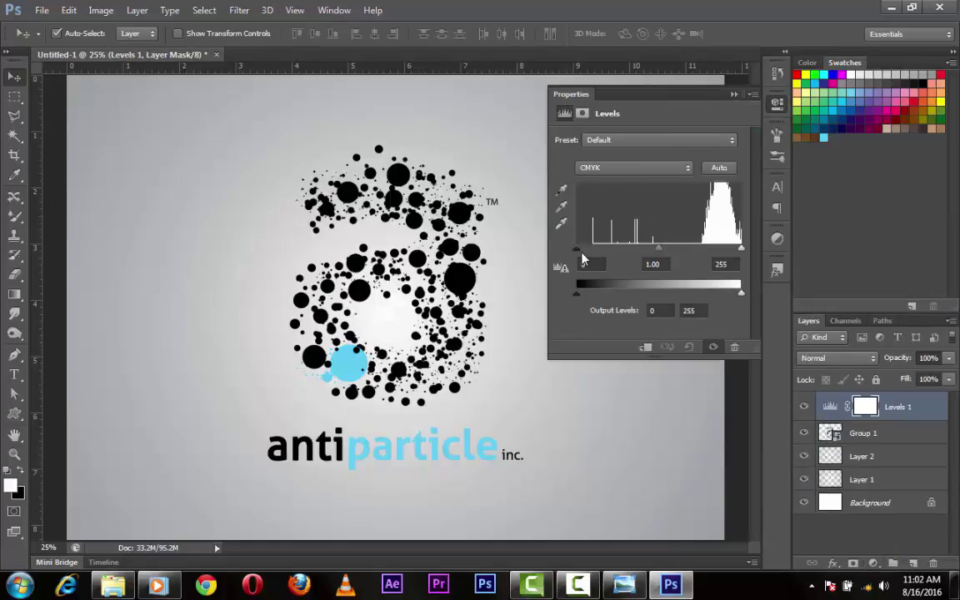
{"action": "left_click_drag", "start_coordinate": [577, 254], "coordinate": [631, 264]}
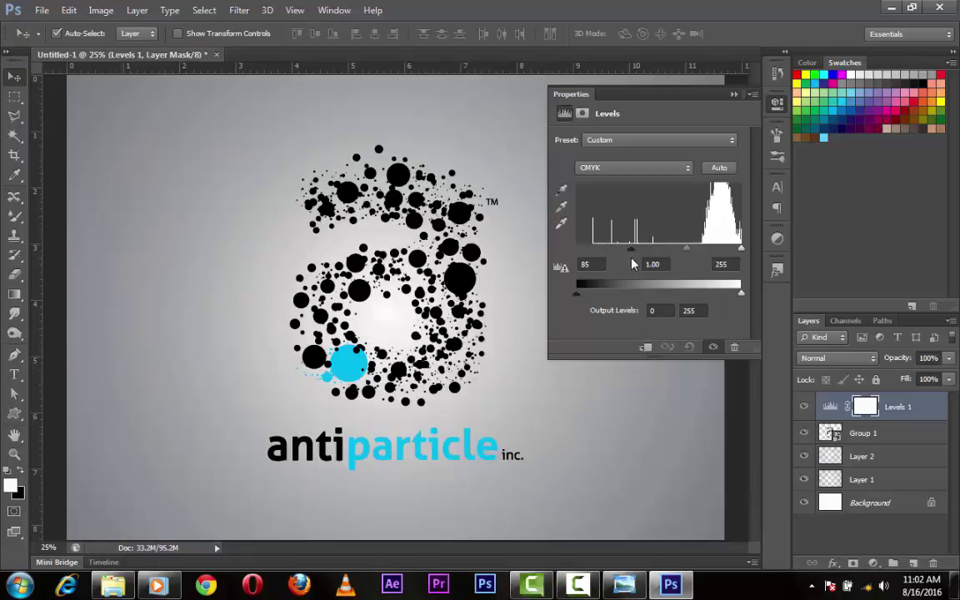
{"action": "left_click", "coordinate": [733, 95]}
{"action": "key", "text": "ctrl+minus"}
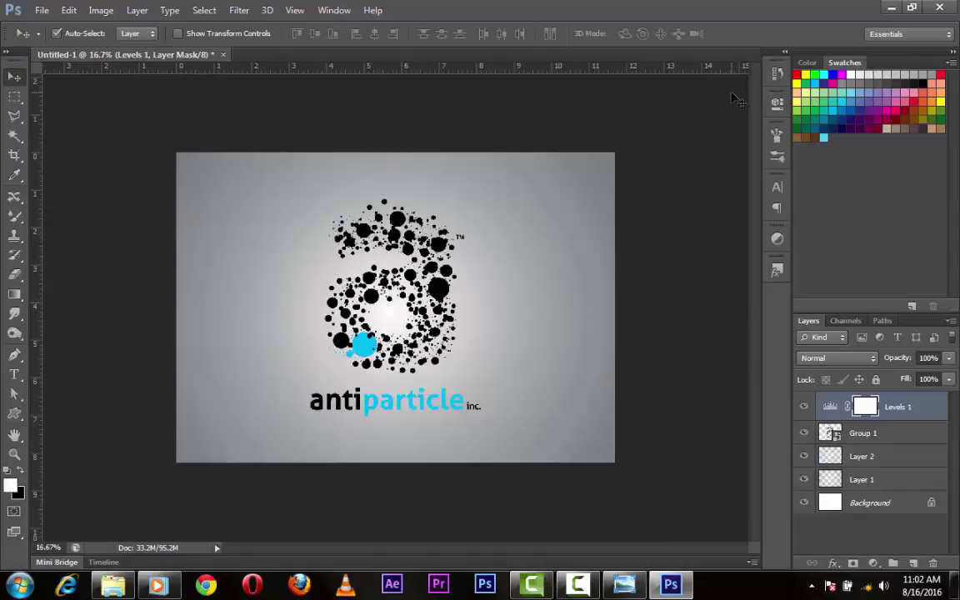
{"action": "key", "text": "ctrl+plus"}
{"action": "key", "text": "ctrl+minus"}
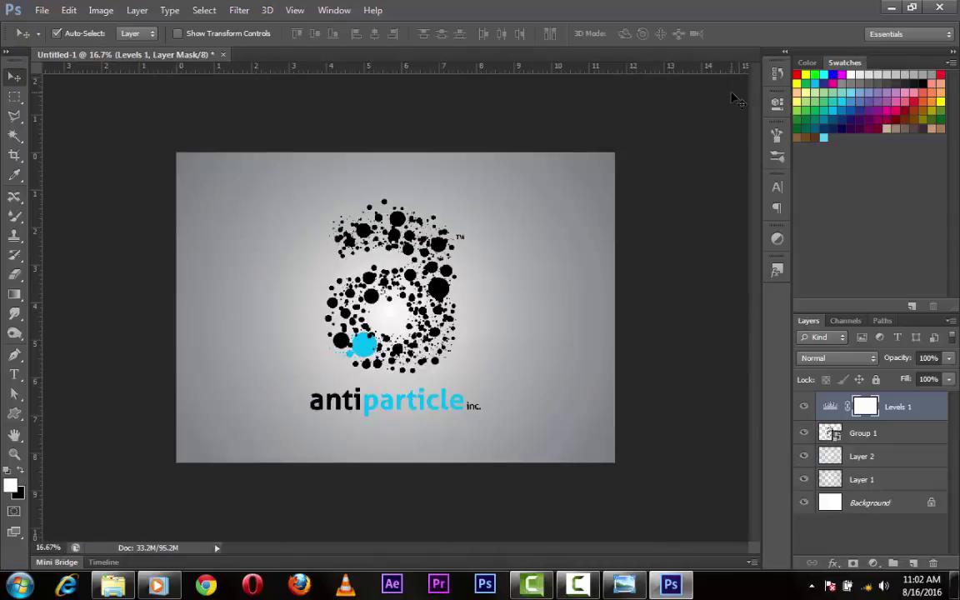